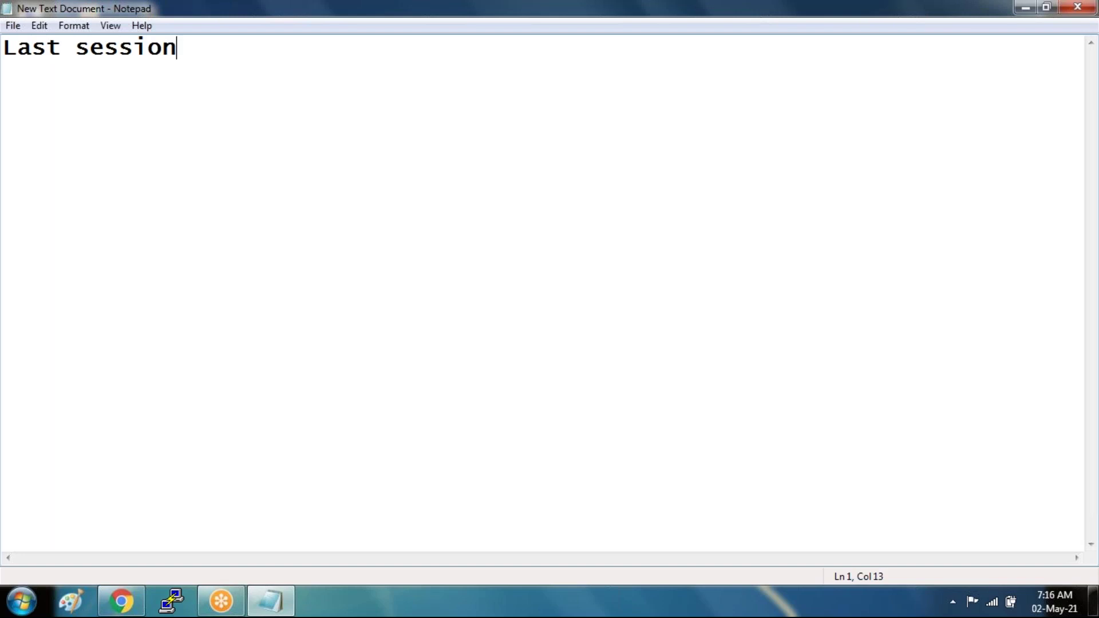
- Underline the "Last session" heading with equals signs and list "--securities", "--AD users" and "--roles" beneath it
type("============")
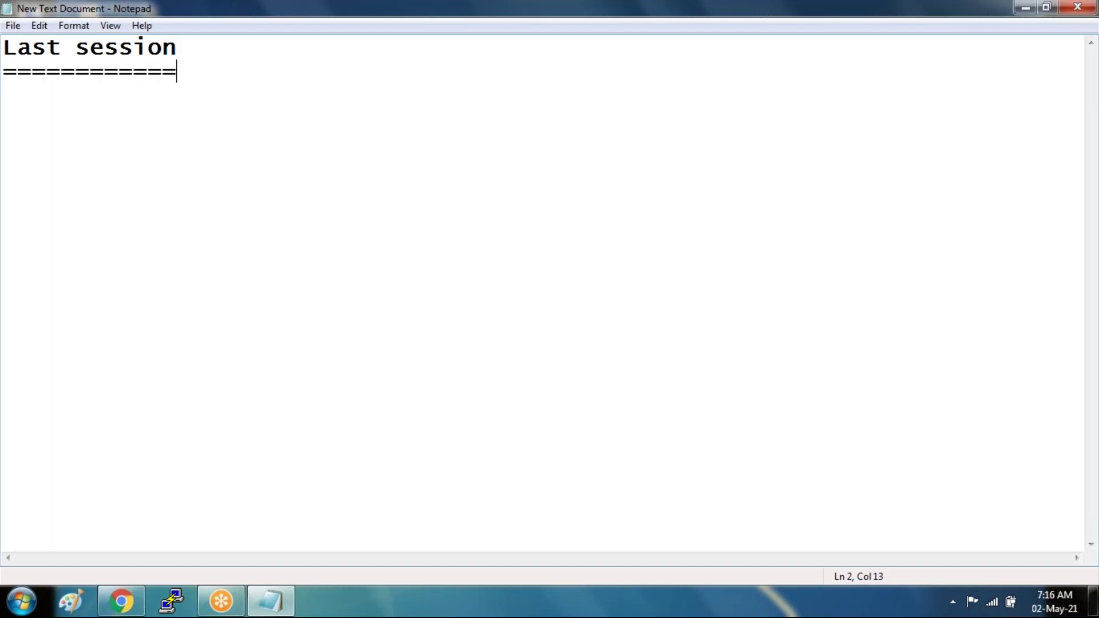
key("Return")
type("--secu")
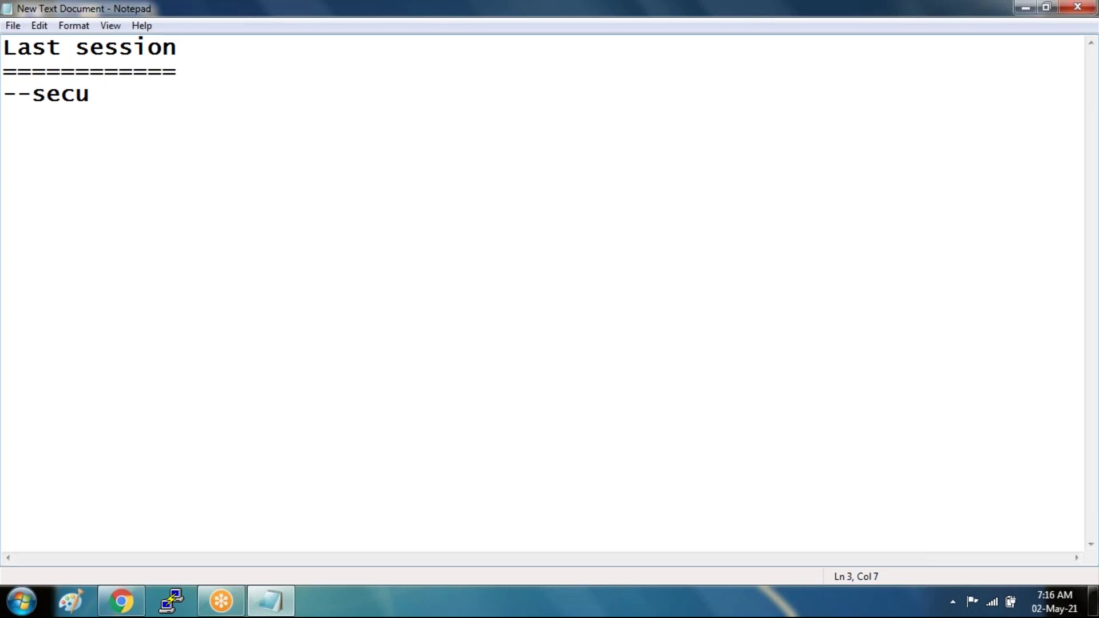
type("rities")
key("Return")
type("--AQ")
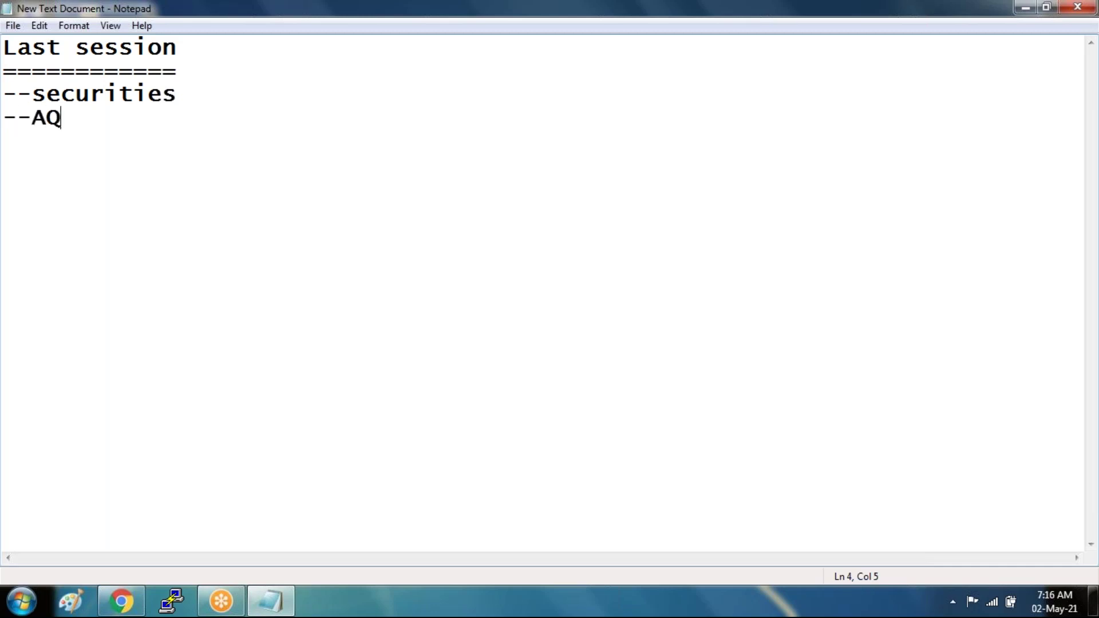
key("BackSpace")
type("D users")
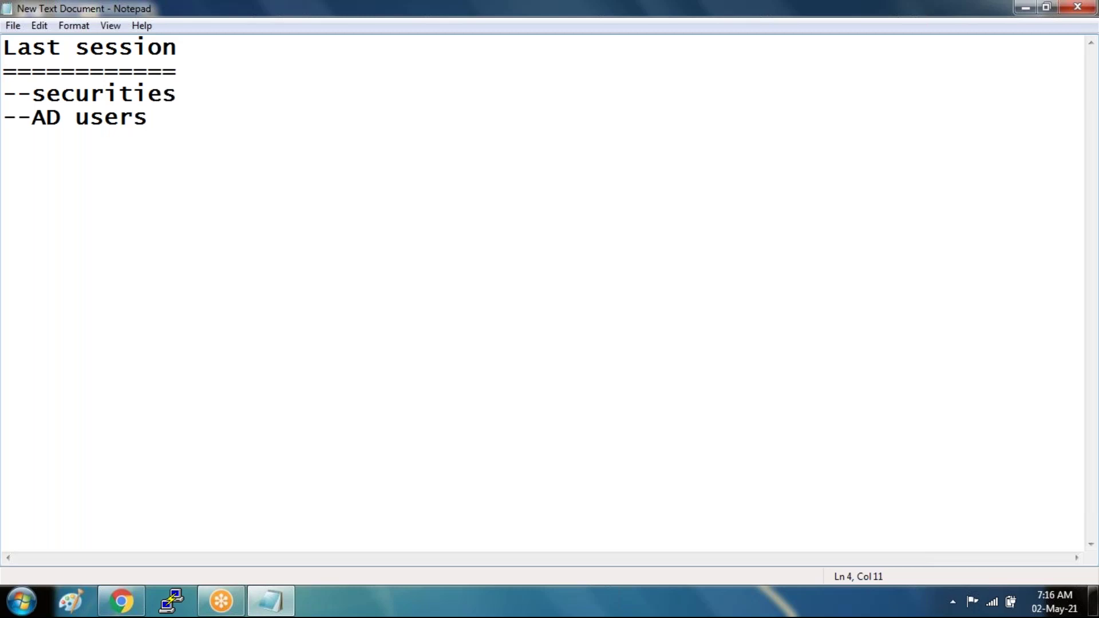
key("Return")
type("--roles")
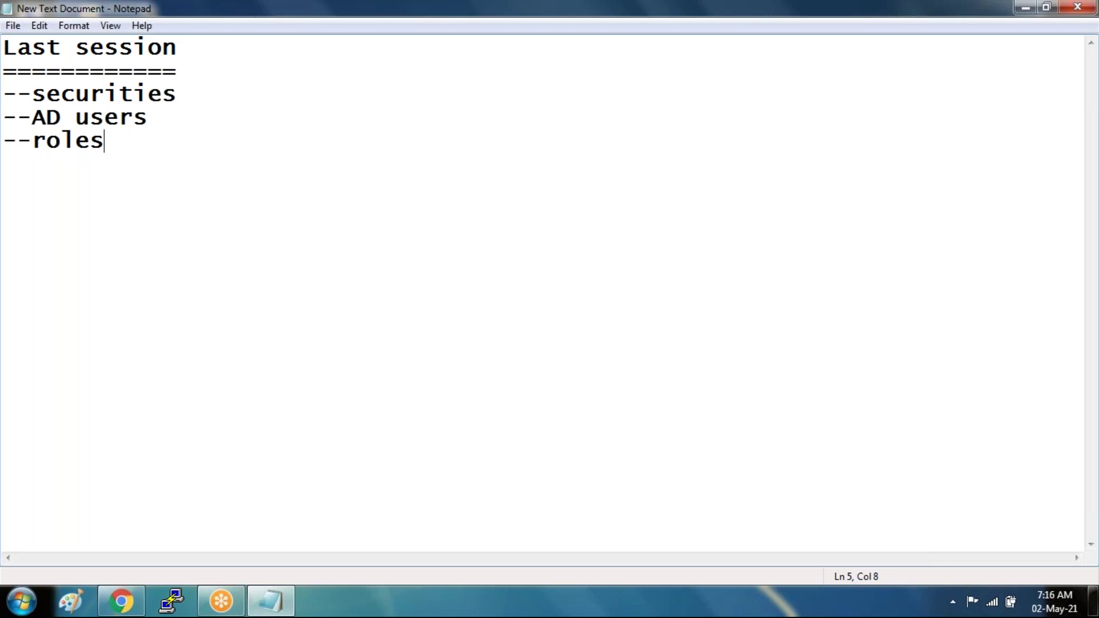
- Add a "Today" heading underlined with equals signs two blank lines below the list, with the item "--VPC" under it
key("Return")
key("Return")
key("Return")
type("Today")
key("Return")
type("=====")
key("Return")
type("--")
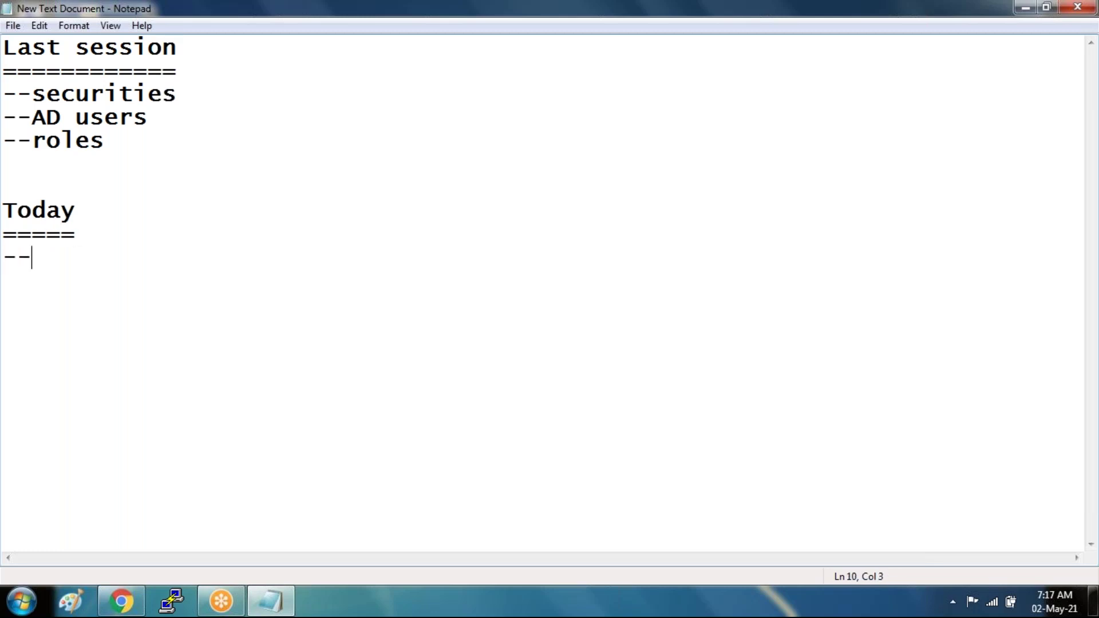
type("VPC")
- Switch to the Azure portal in Chrome and open the Virtual networks service from the Networking category of all services
key("alt")
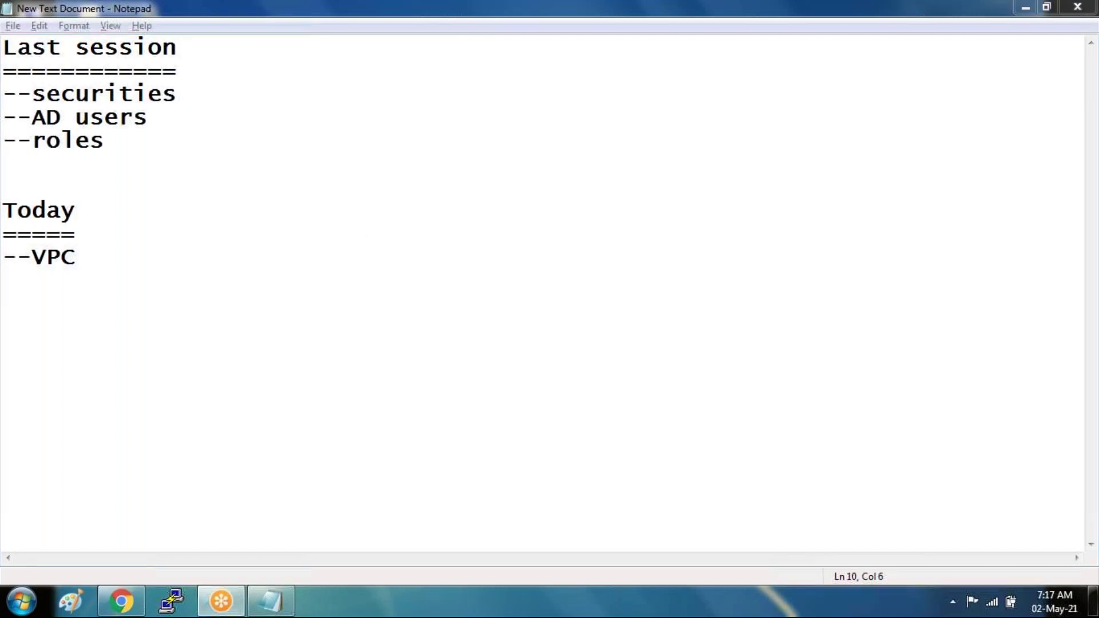
left_click(120, 602)
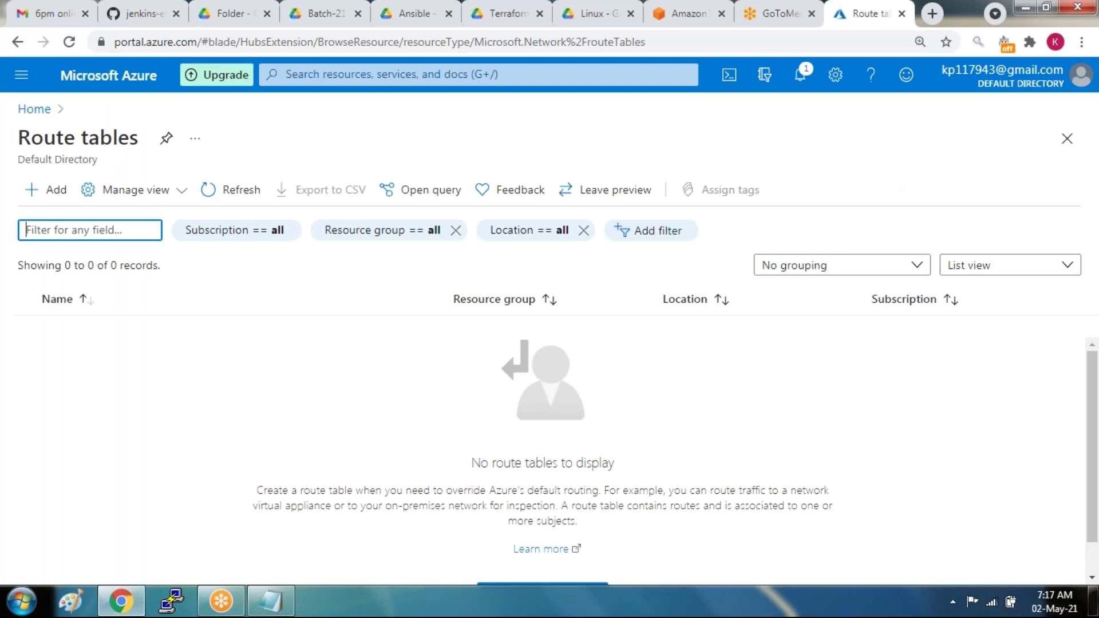
left_click(34, 109)
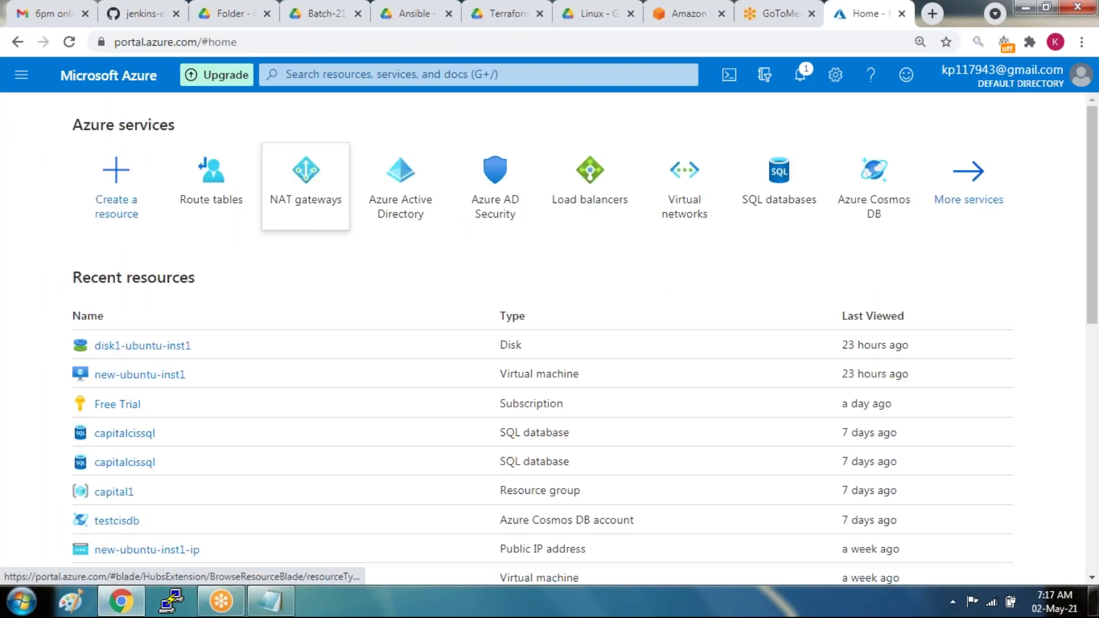
left_click(21, 75)
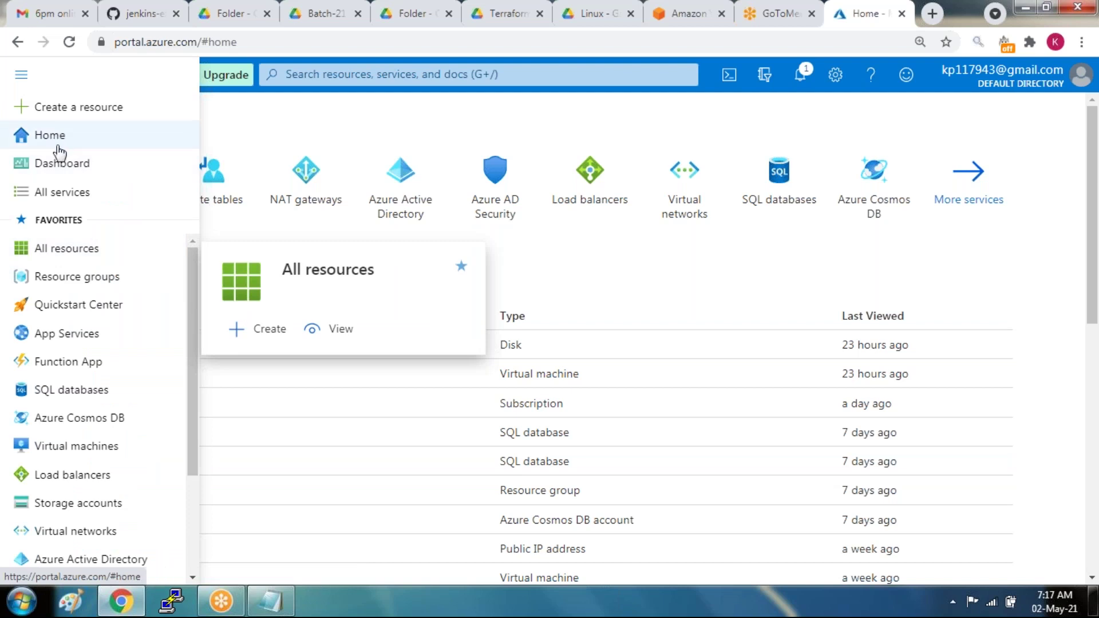
mouse_move(55, 250)
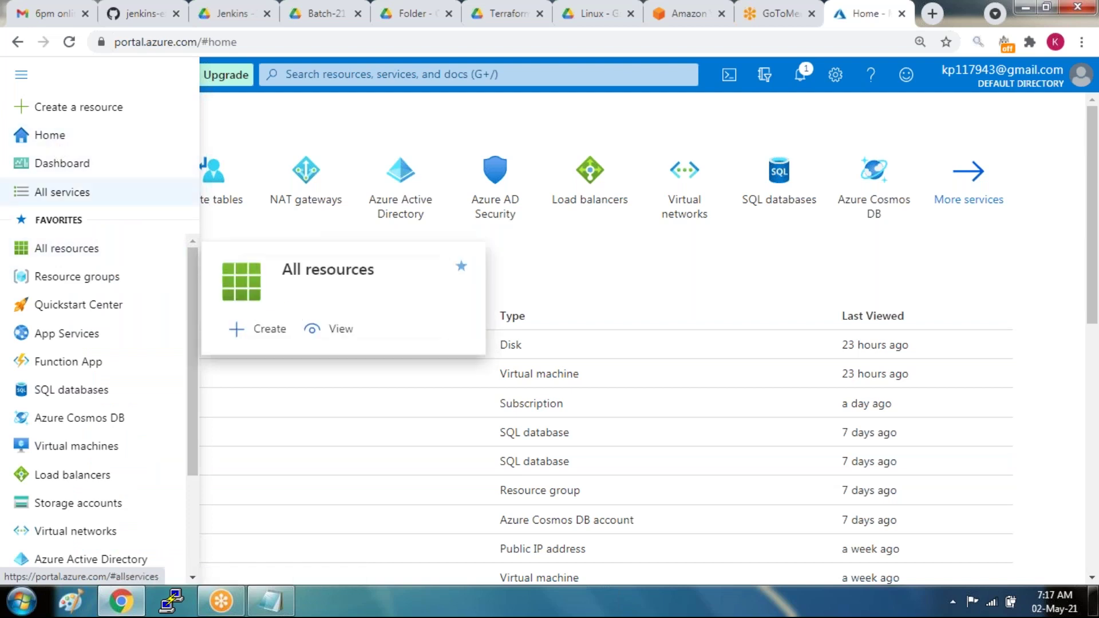
left_click(62, 192)
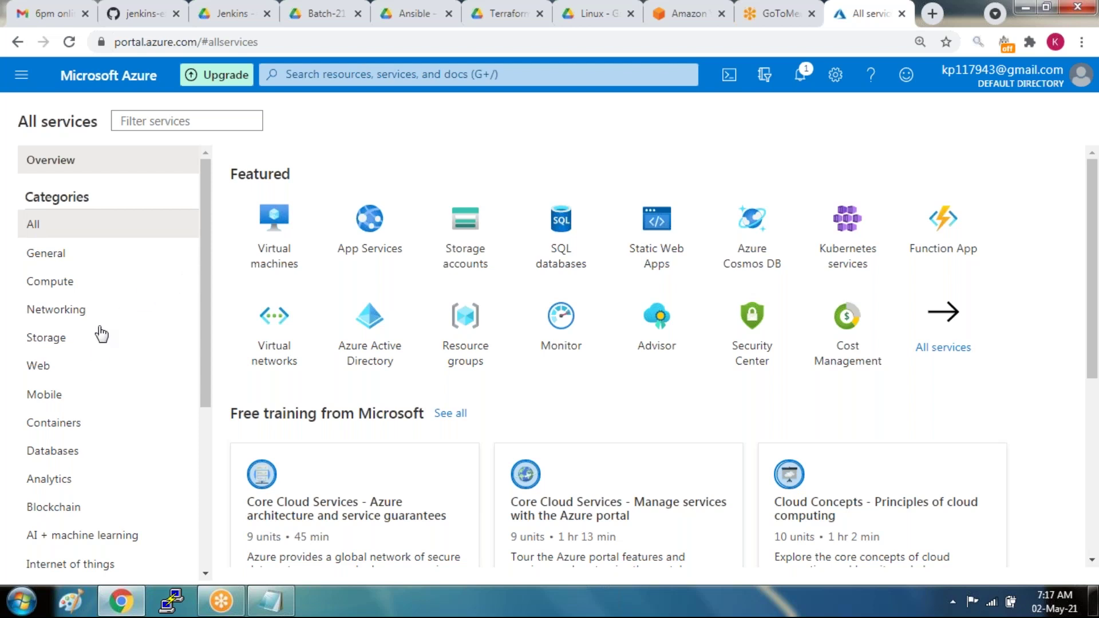
left_click(45, 315)
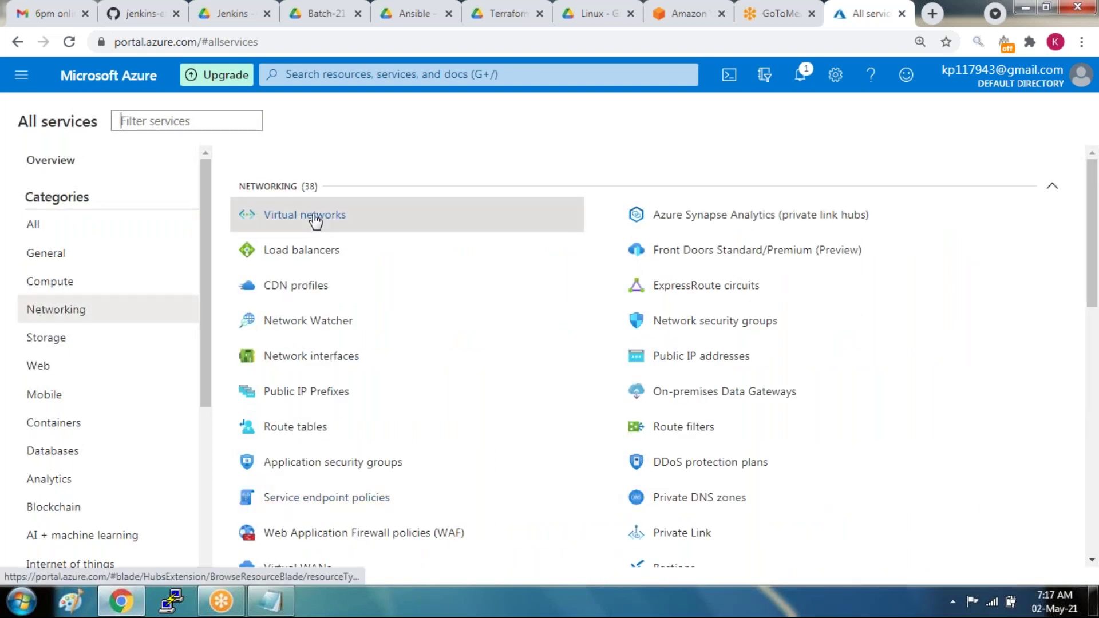
mouse_move(314, 221)
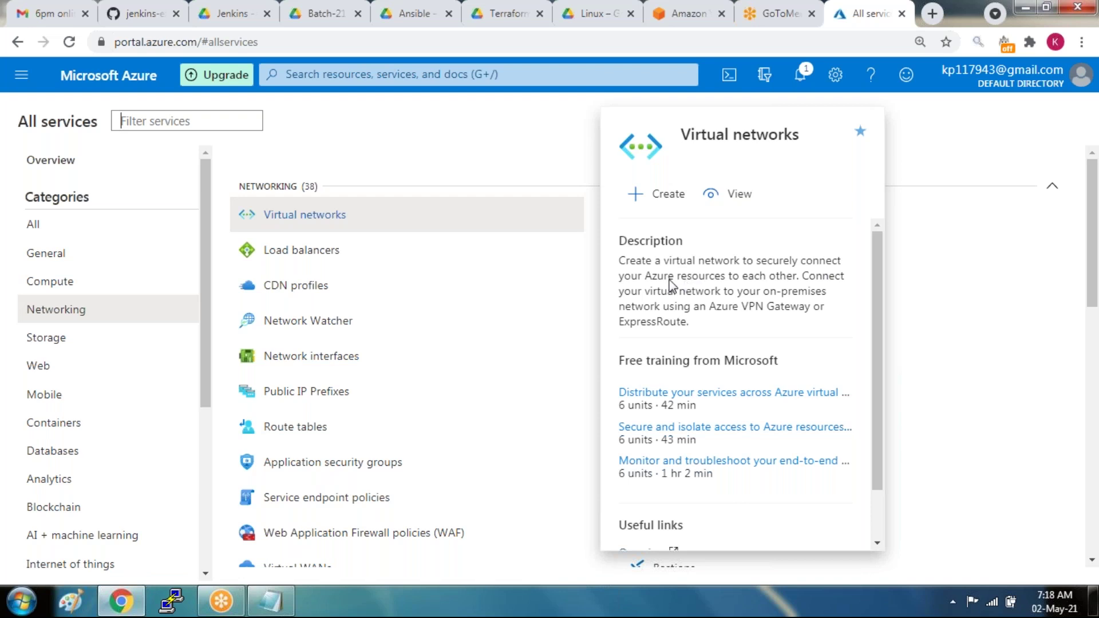
left_click(313, 220)
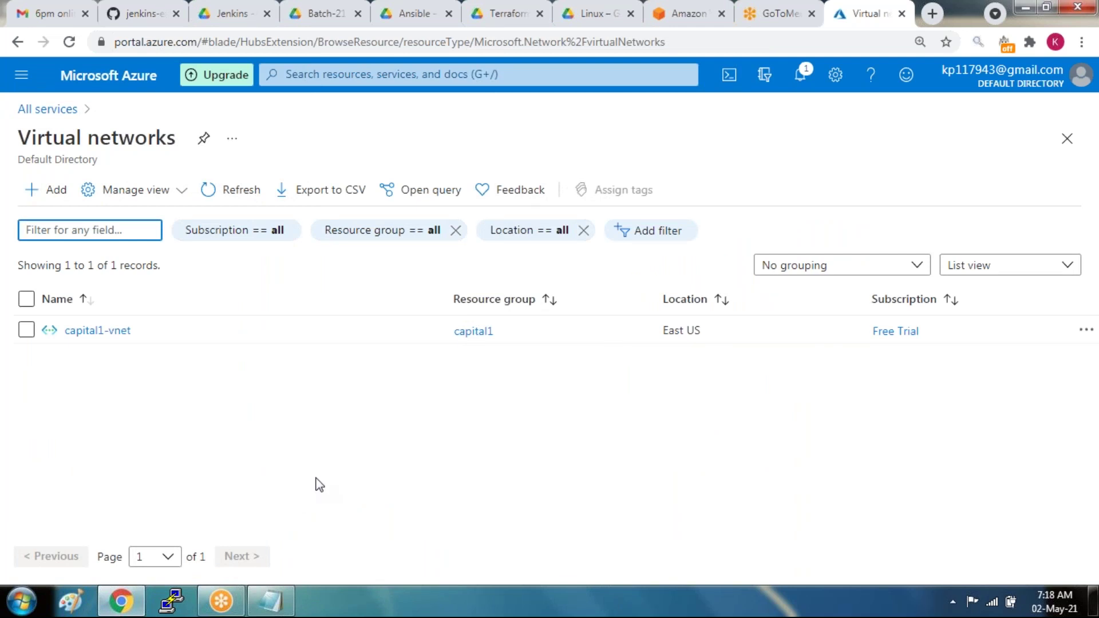
- Start creating a virtual network under the Free Trial subscription and assign it to the capital1 resource group
left_click(57, 190)
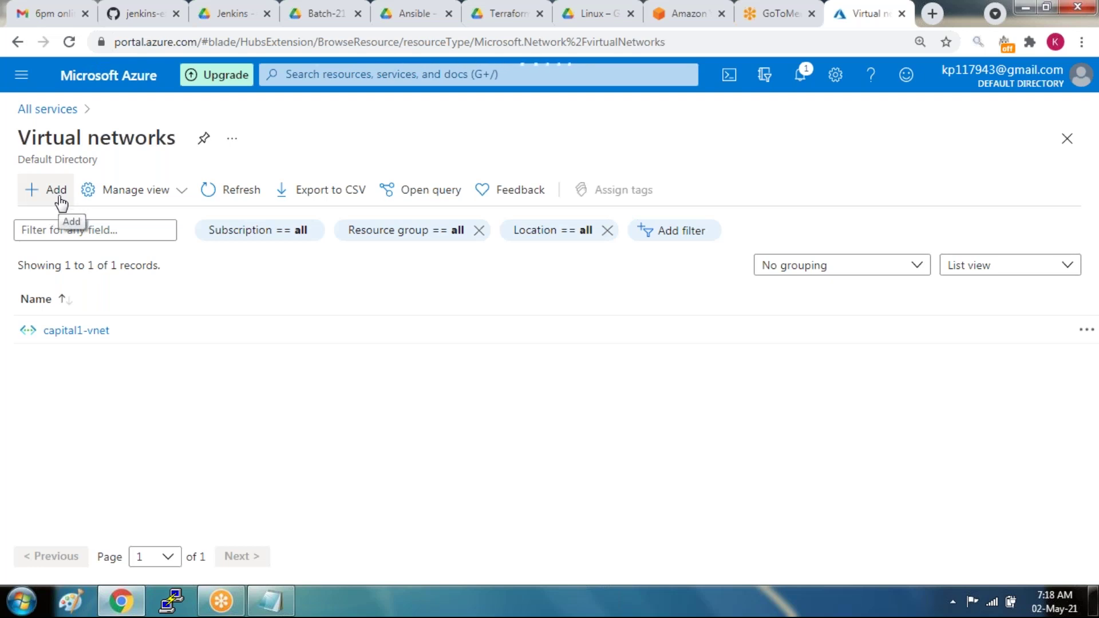
left_click(62, 204)
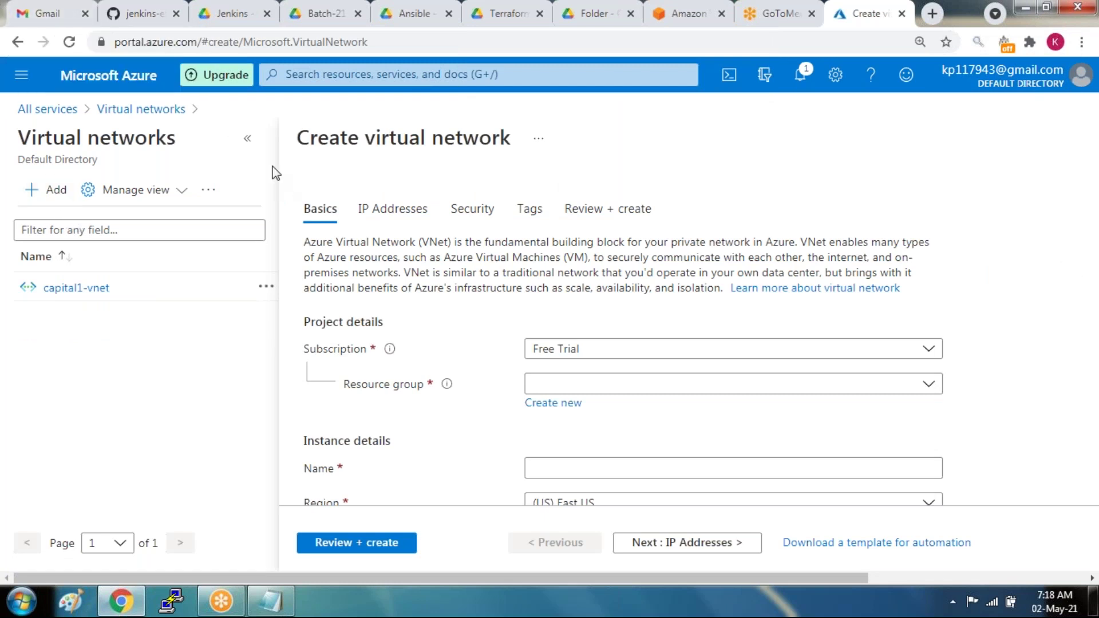
left_click(247, 138)
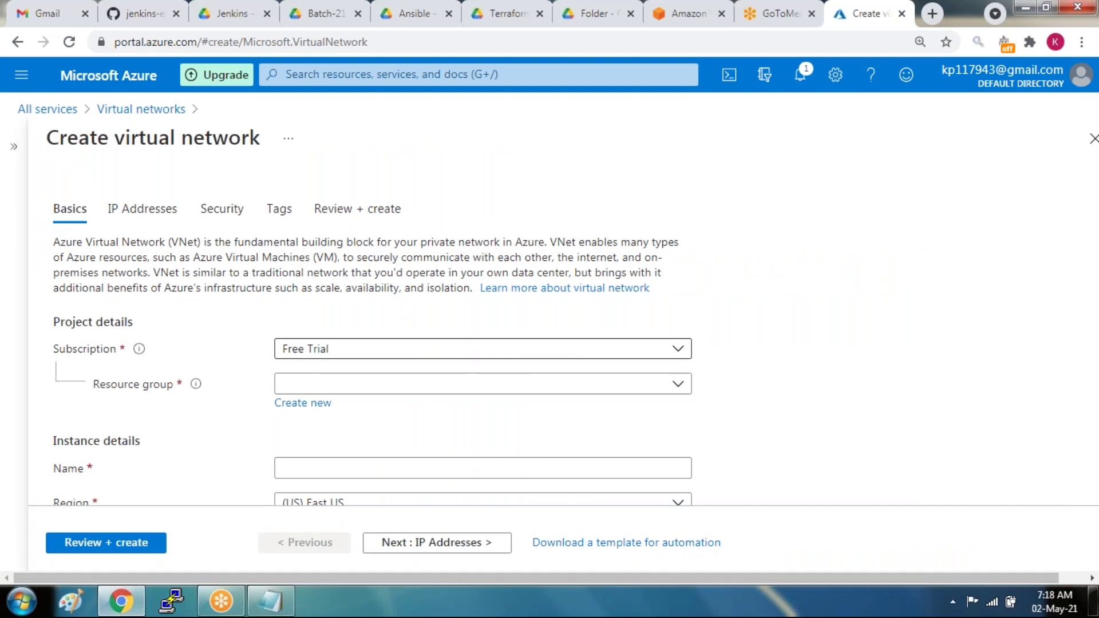
left_click(342, 354)
left_click(342, 355)
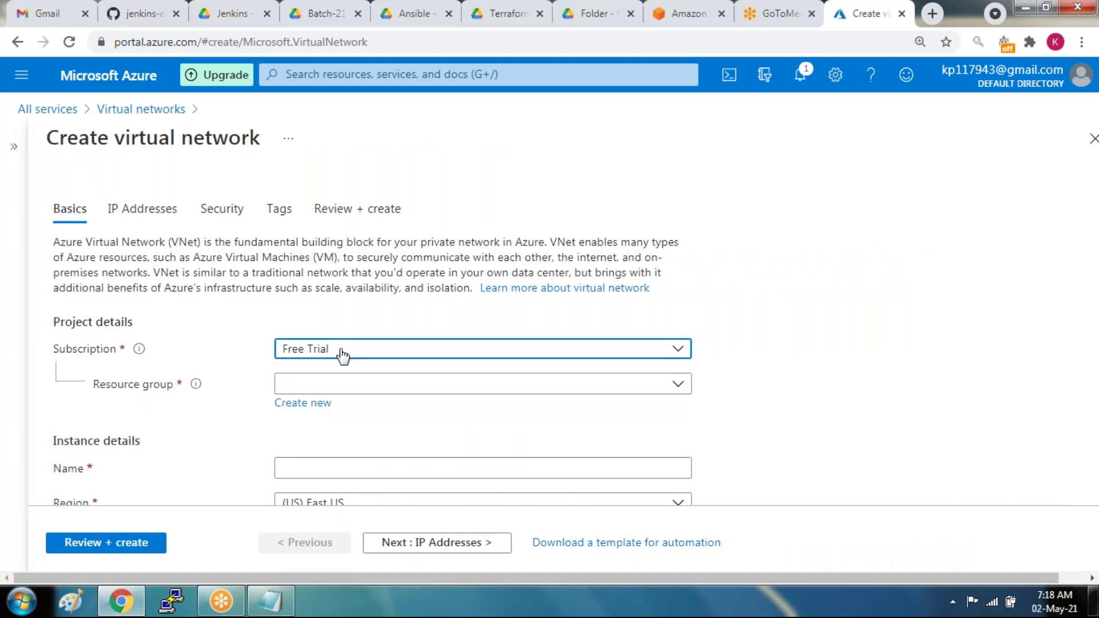
key("Tab")
key("Return")
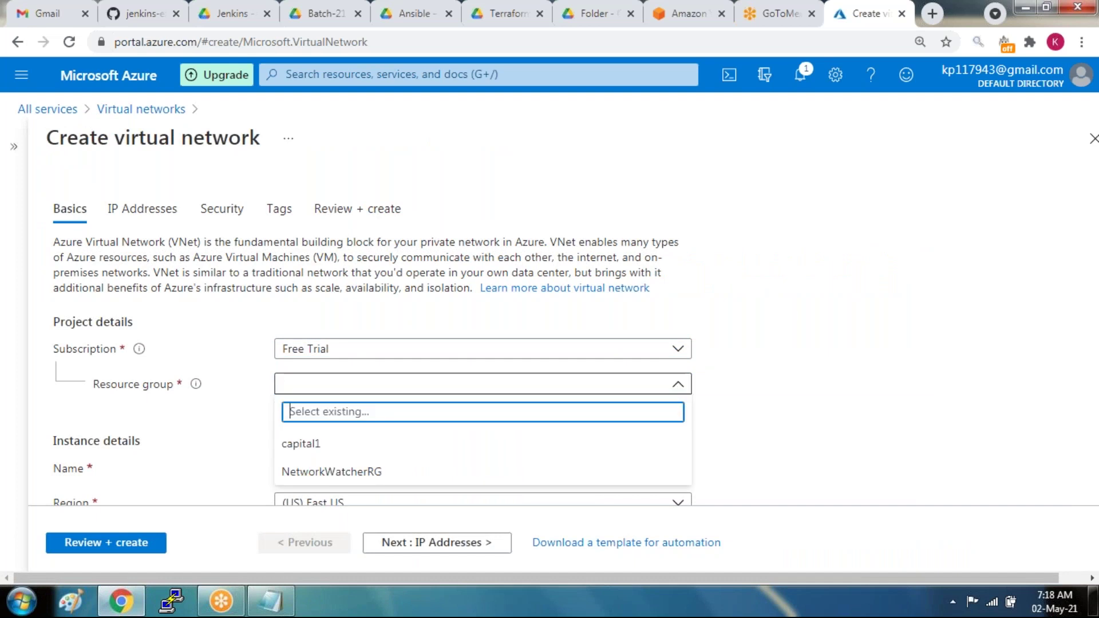
key("Down")
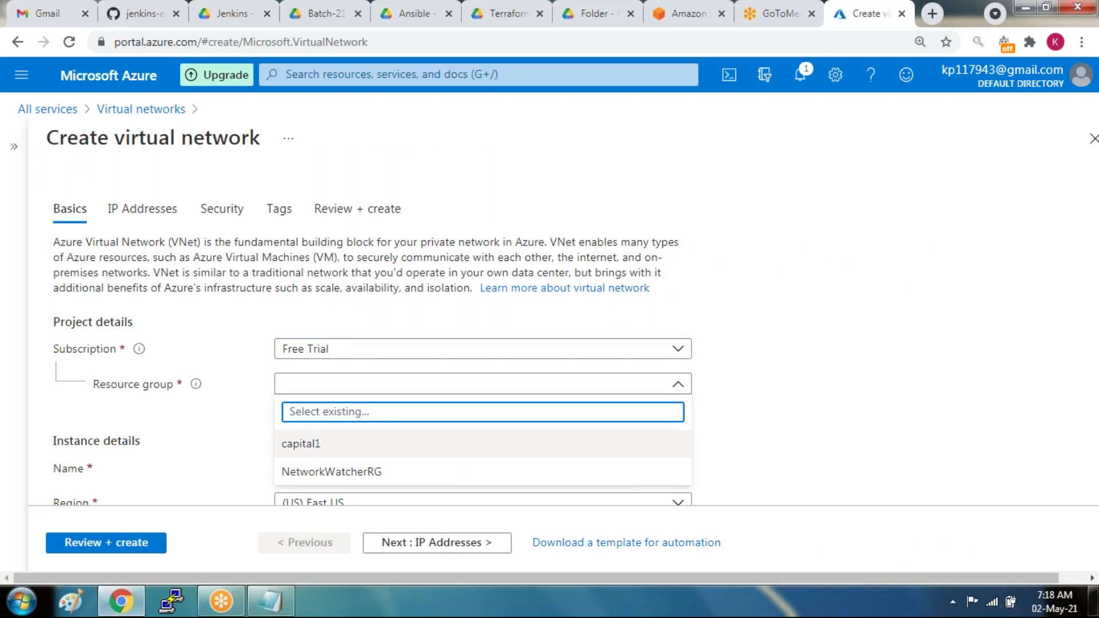
key("Return")
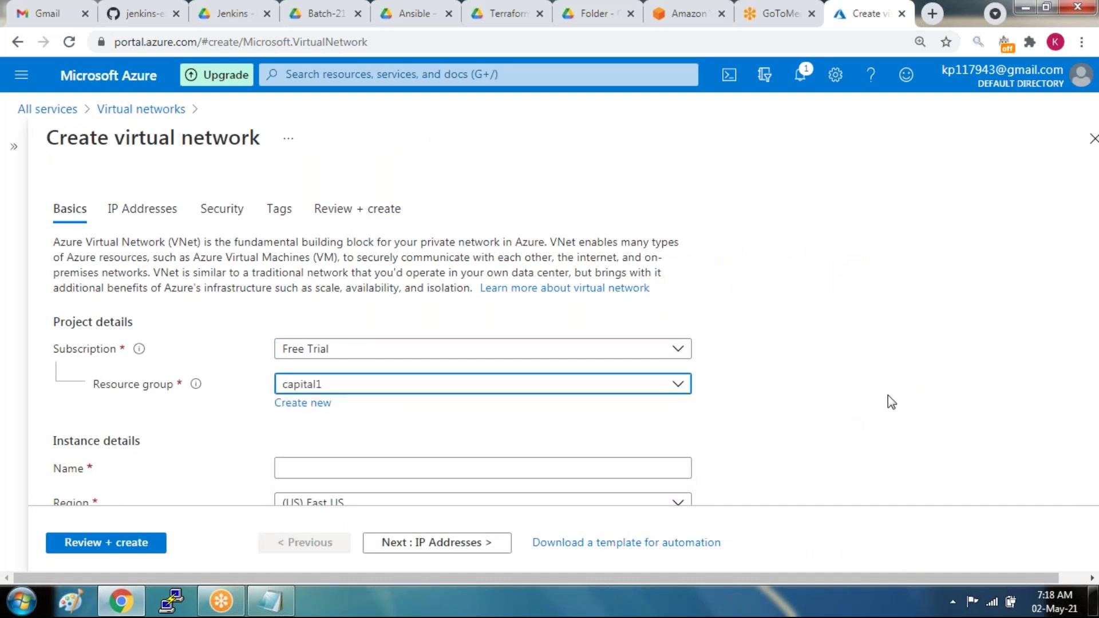
- Name the virtual network vpc1 and keep (US) East US as its region
middle_click(884, 385)
scroll(885, 430, "down", 1)
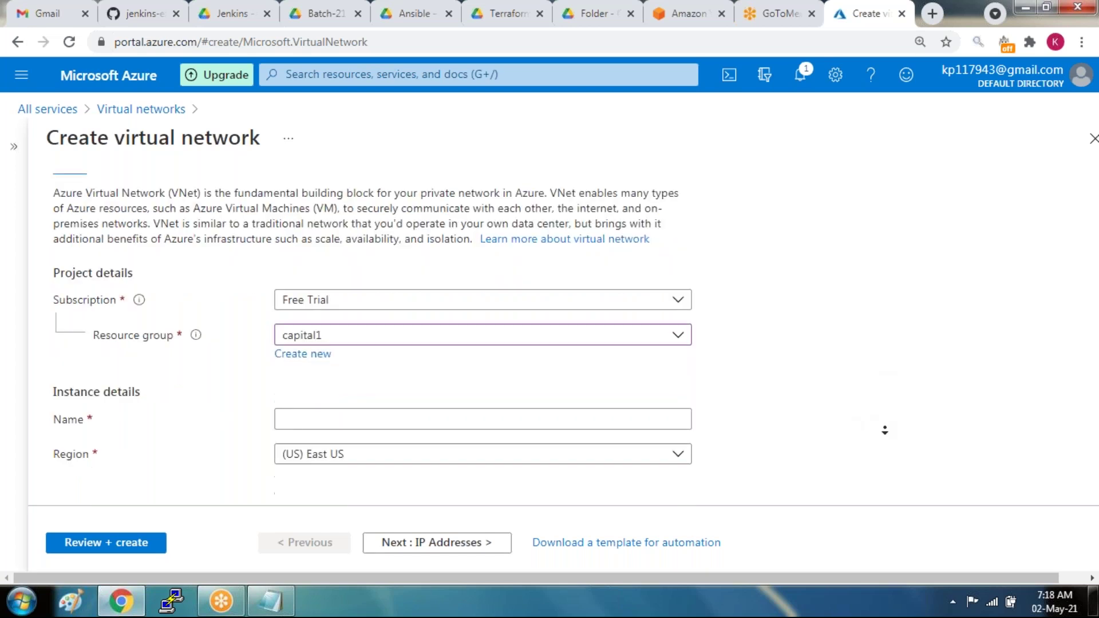
left_click(884, 441)
left_click(369, 410)
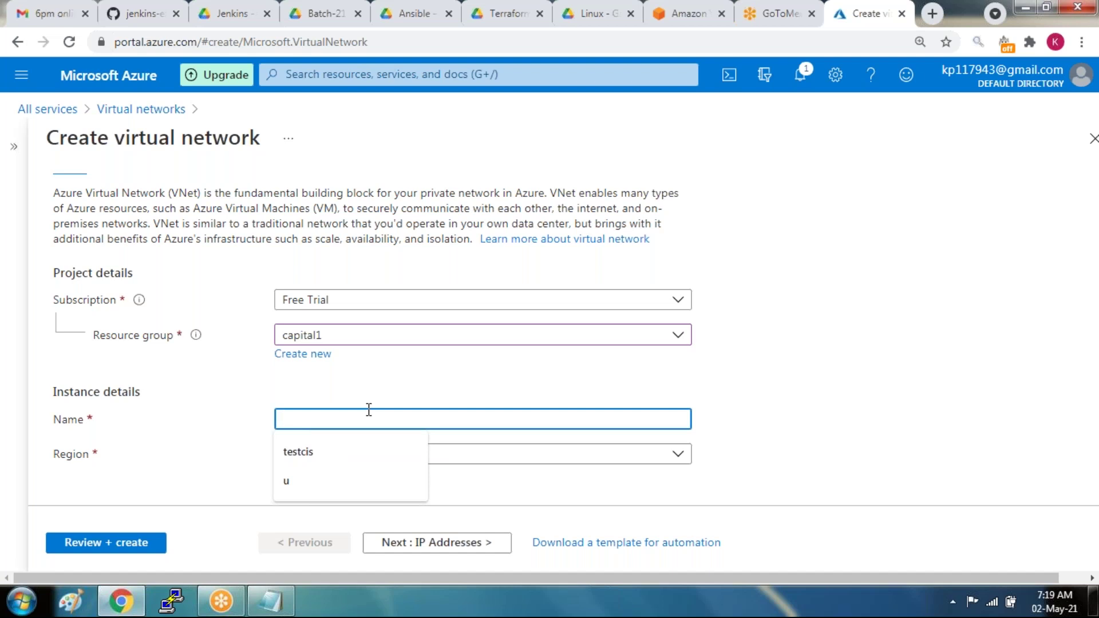
type("vpc1")
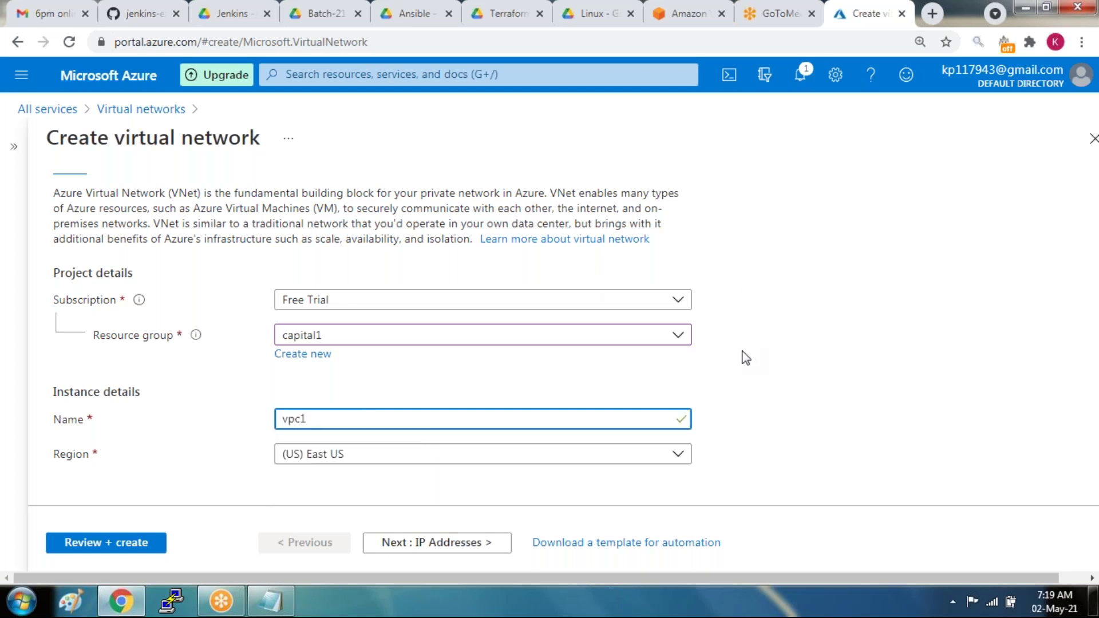
left_click(347, 455)
left_click(347, 455)
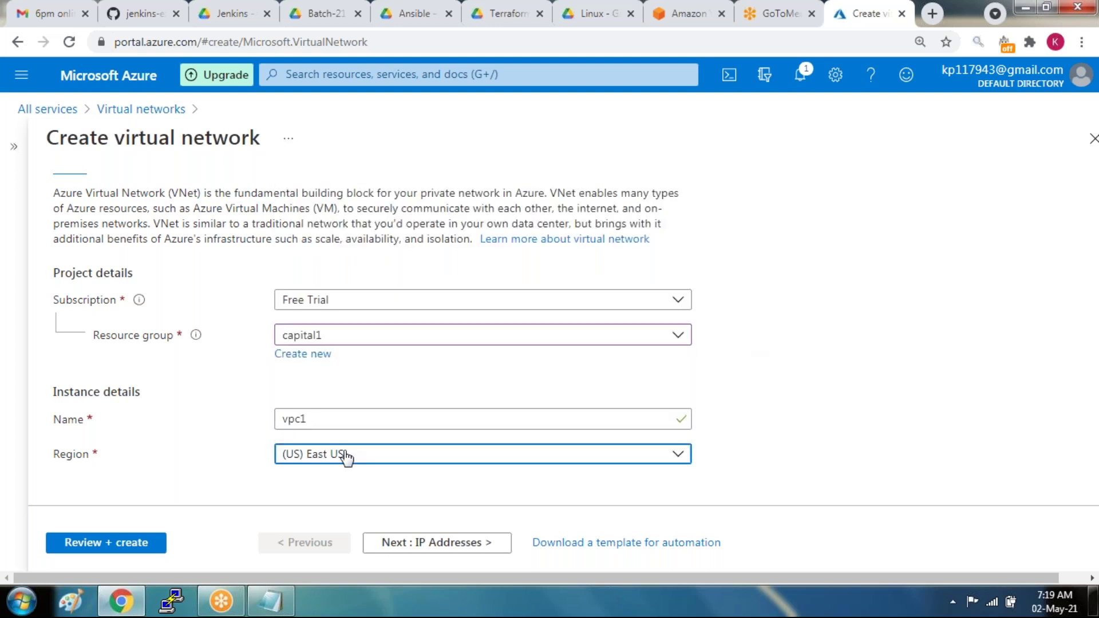
- Proceed to the IP address settings and add 10.0.0.0/24 as a second IPv4 address space
left_click(411, 542)
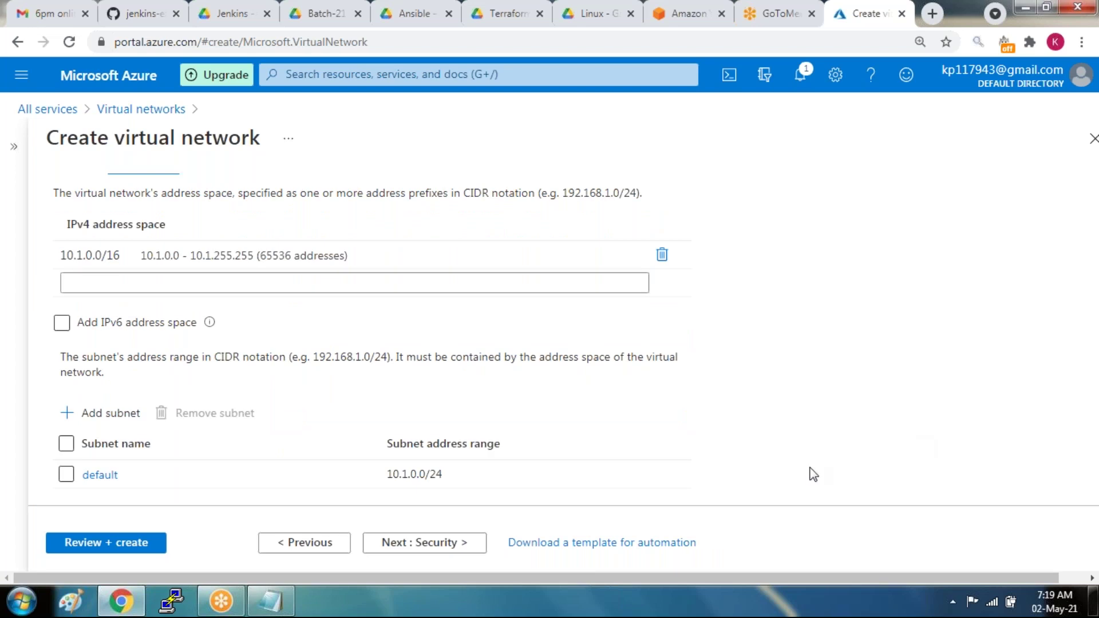
left_click(61, 322)
left_click(188, 292)
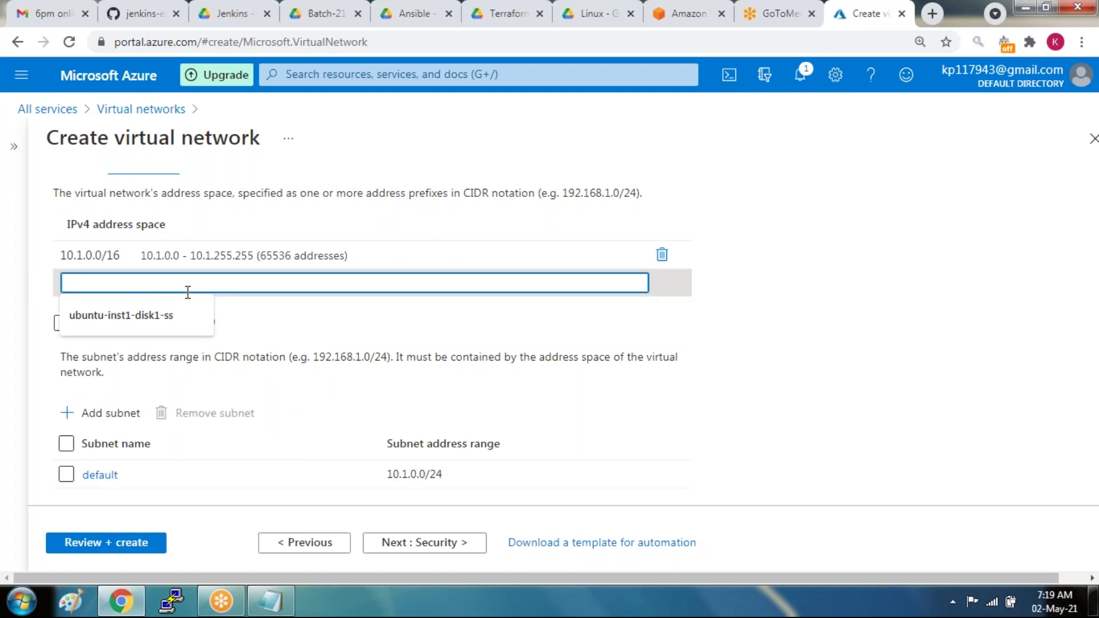
type("10")
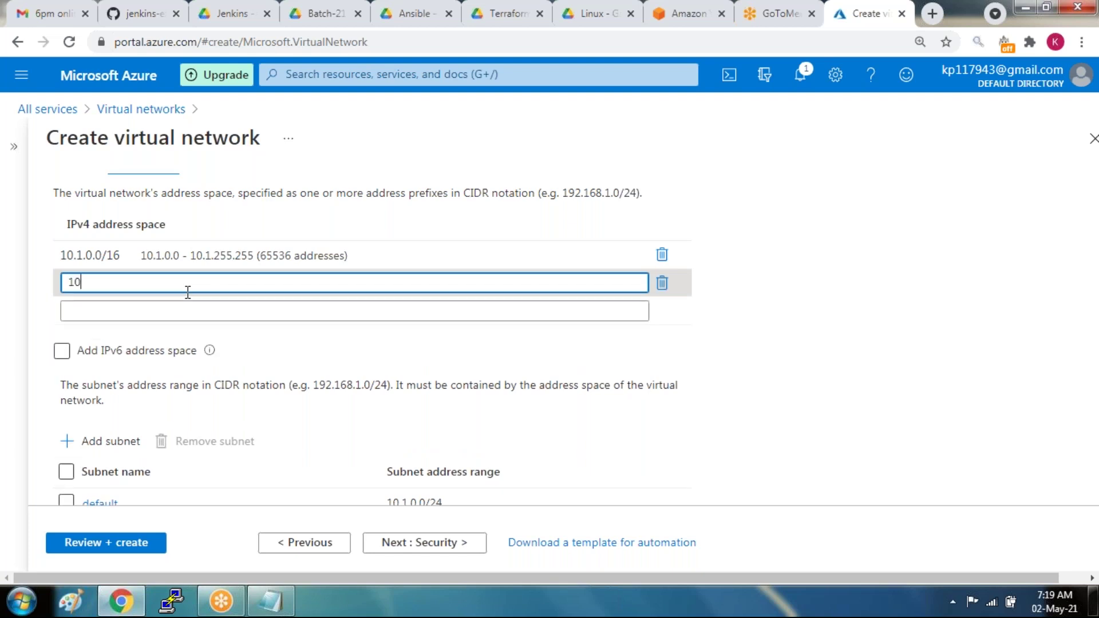
type(".0.0.0/")
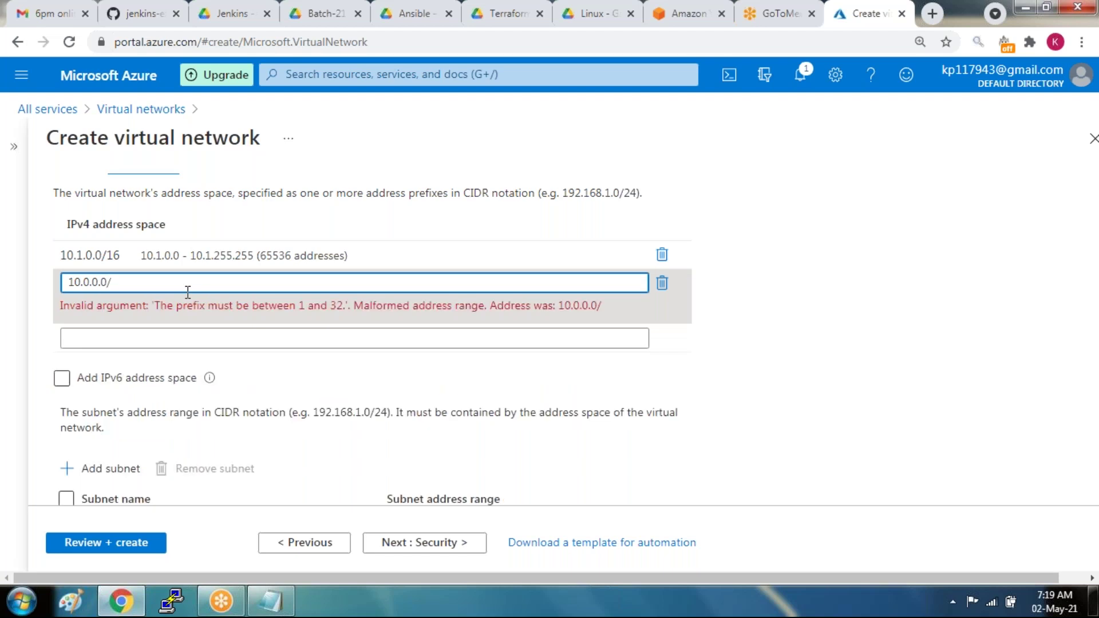
type("24")
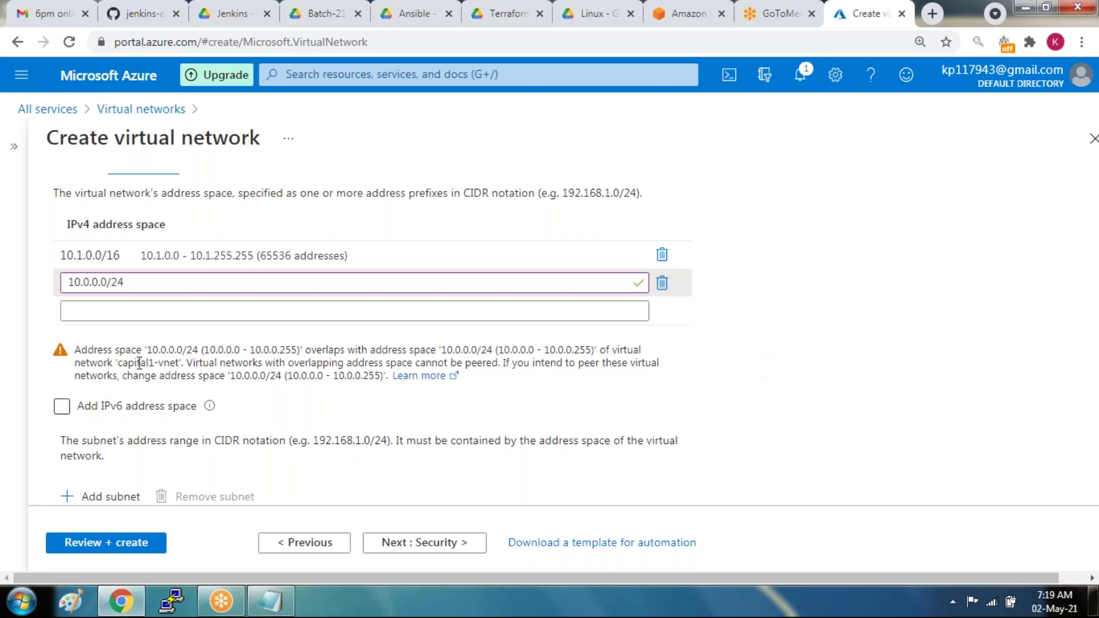
- Review the address overlap warning and change the second IPv4 address space to 10.0.0.1/24
left_click_drag(192, 355, 434, 356)
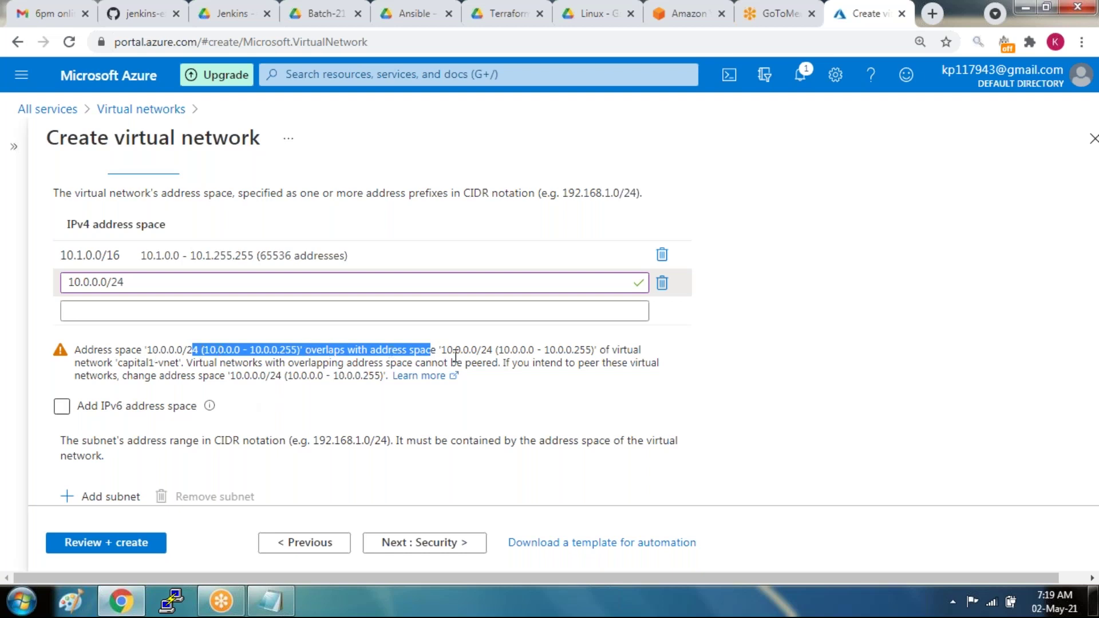
left_click(494, 352)
left_click_drag(495, 352, 461, 351)
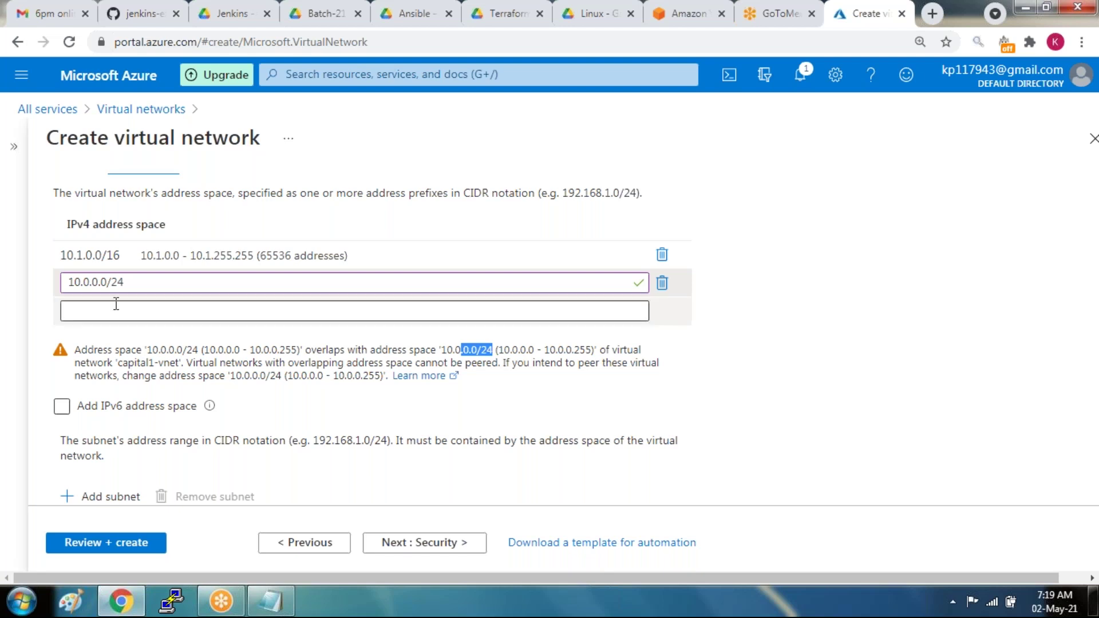
left_click(108, 283)
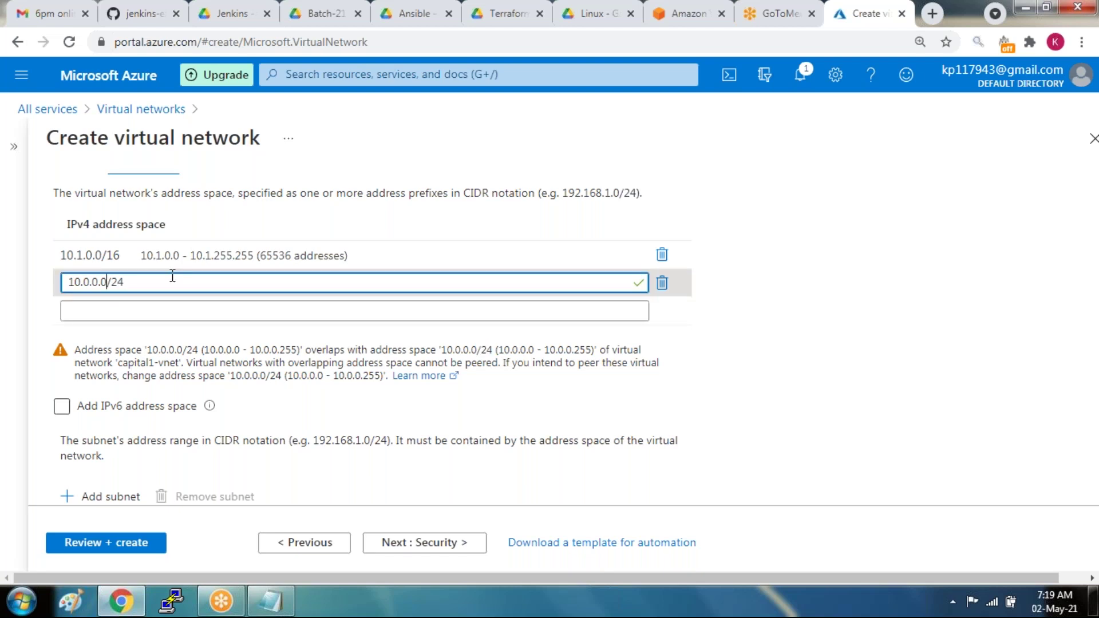
key("BackSpace")
type("1")
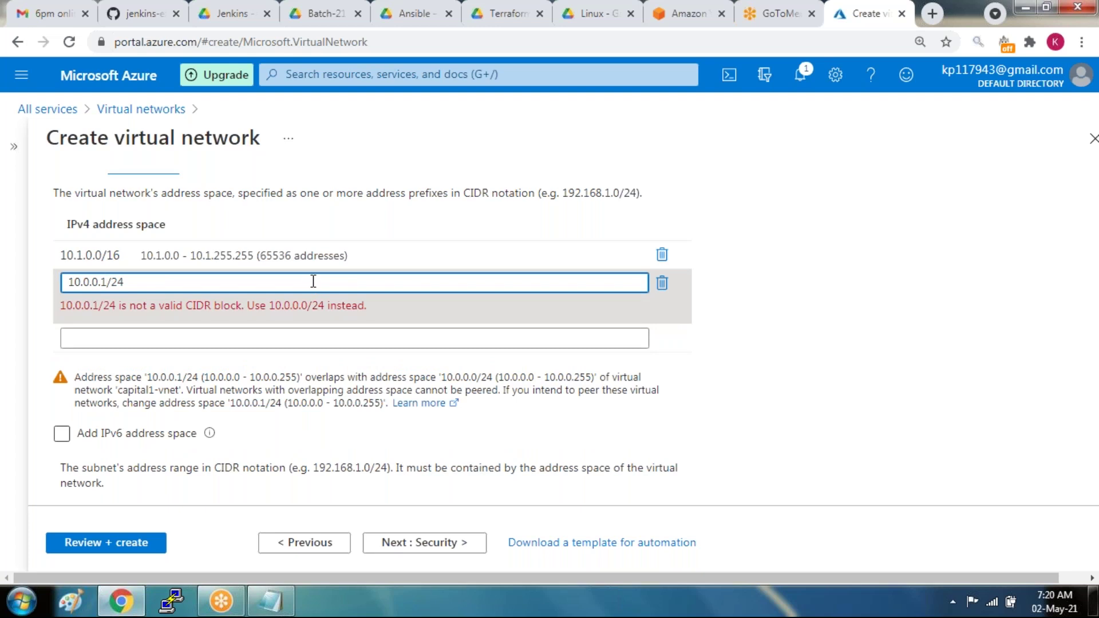
- Change the second IPv4 address space to 10.0.1.0/24
key("Delete")
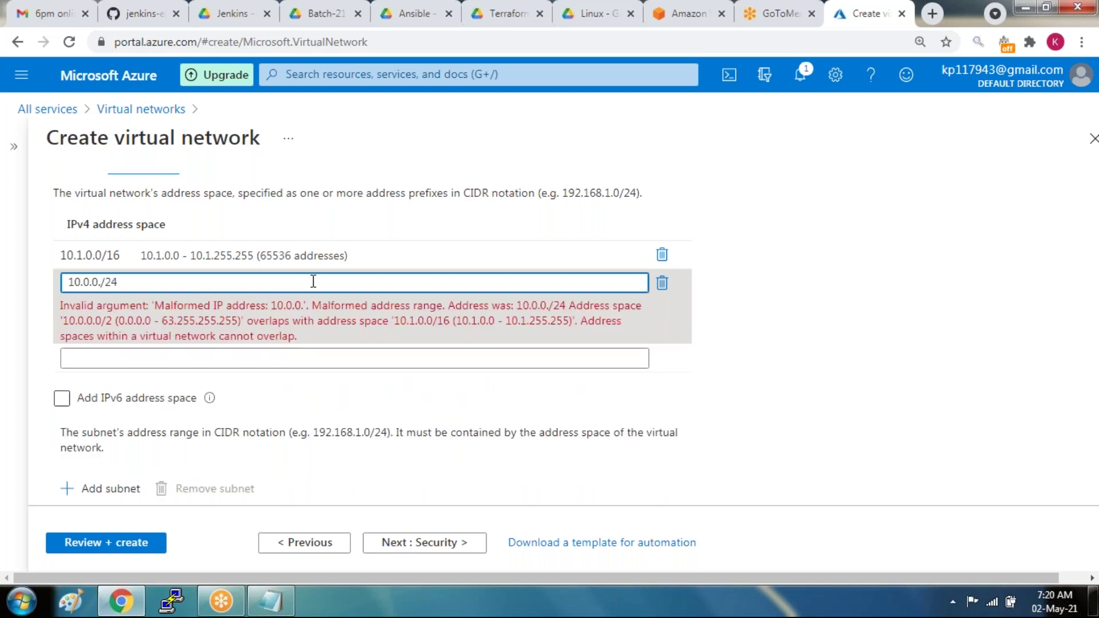
key("BackSpace")
key("BackSpace")
type("1.0")
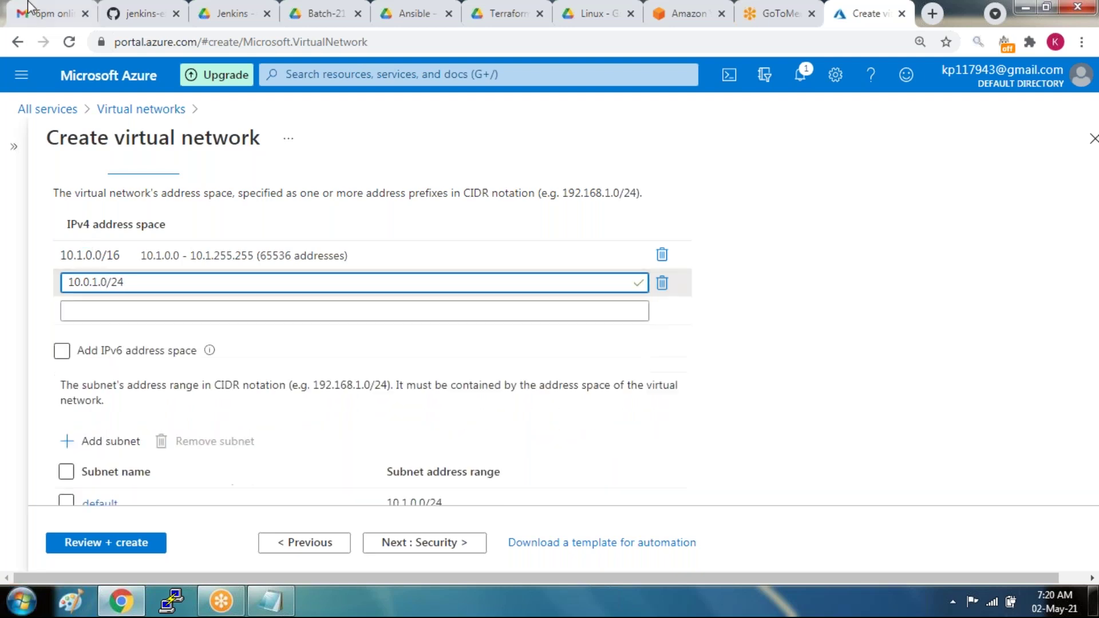
left_click(865, 419)
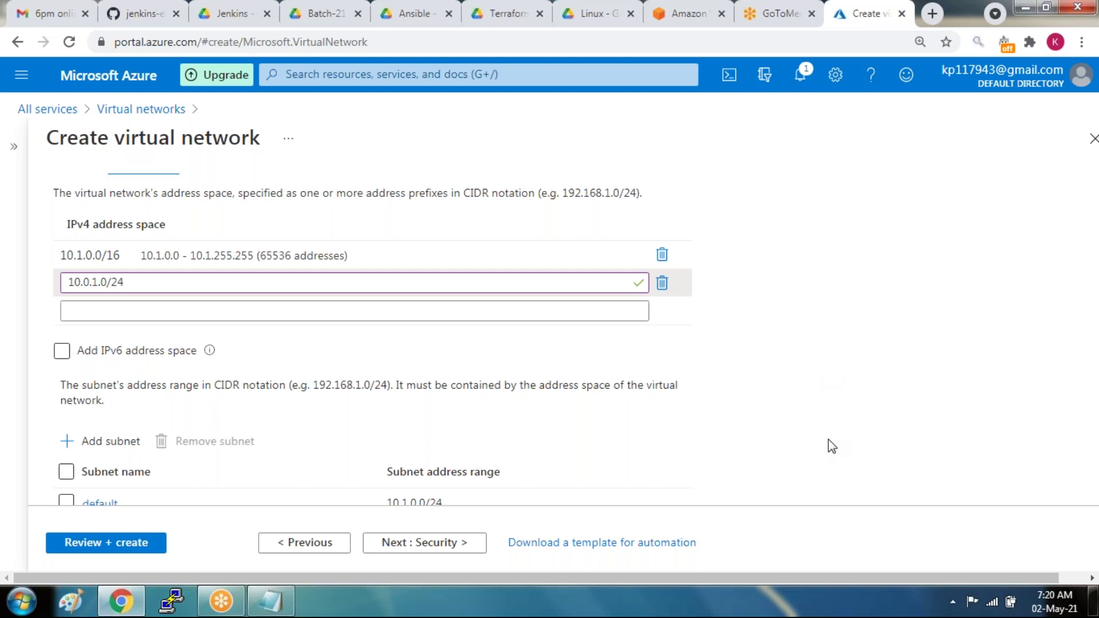
- Start adding a subnet to the virtual network and name it vpc1-subnet
scroll(829, 439, "down", 1)
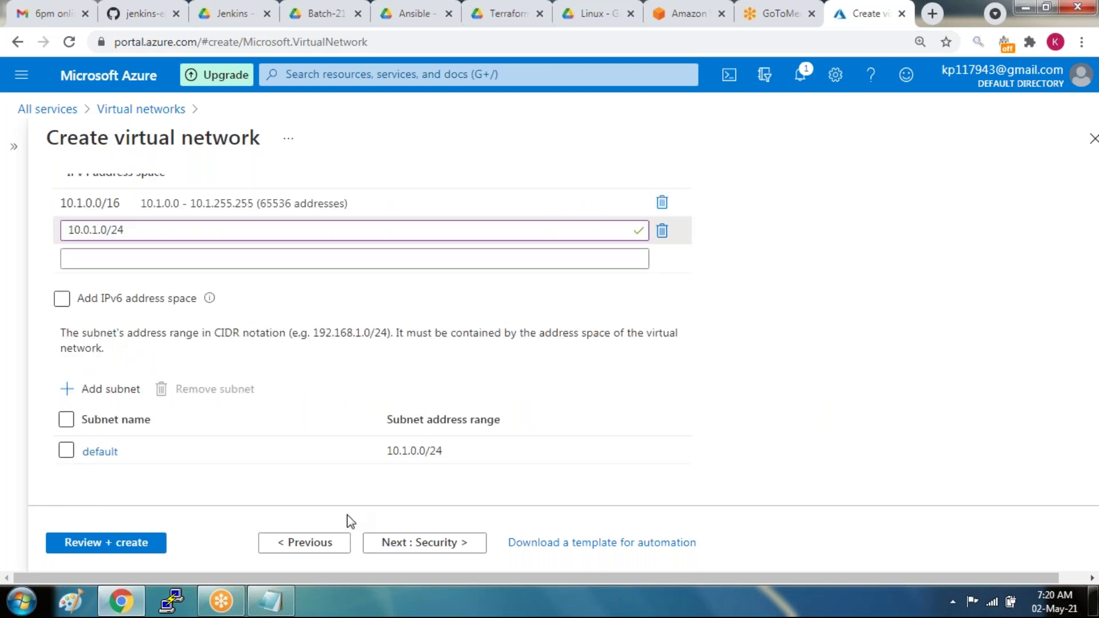
left_click(119, 393)
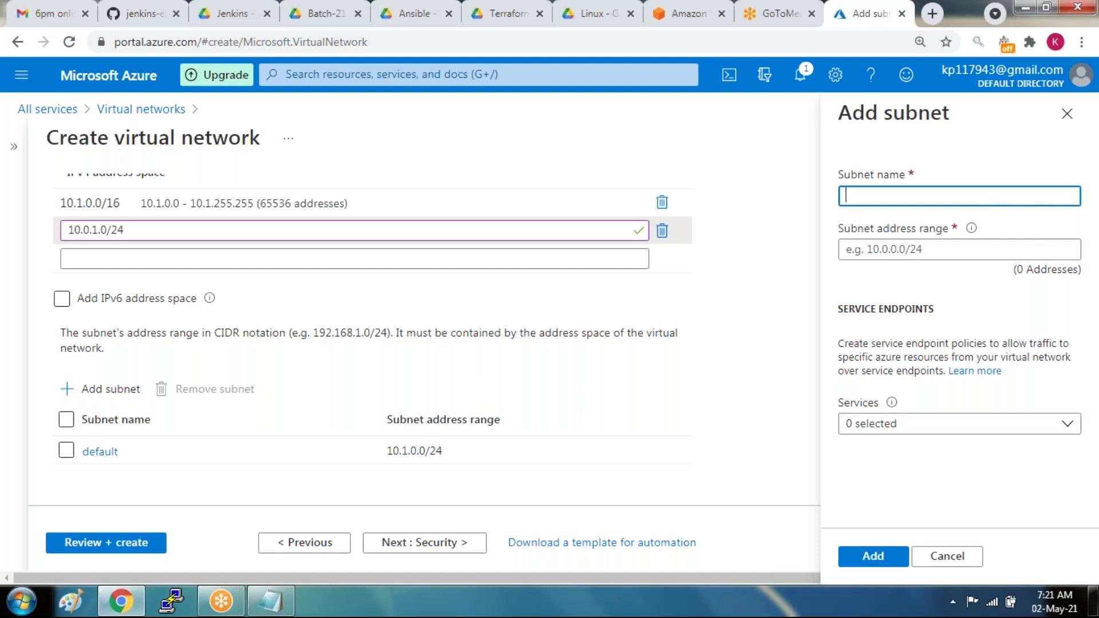
type("vpc1-subnje")
key("BackSpace")
key("BackSpace")
type("et")
- Set the subnet's address range to 10.0.1.0/24, check its reserved addresses, and add the subnet
left_click(956, 243)
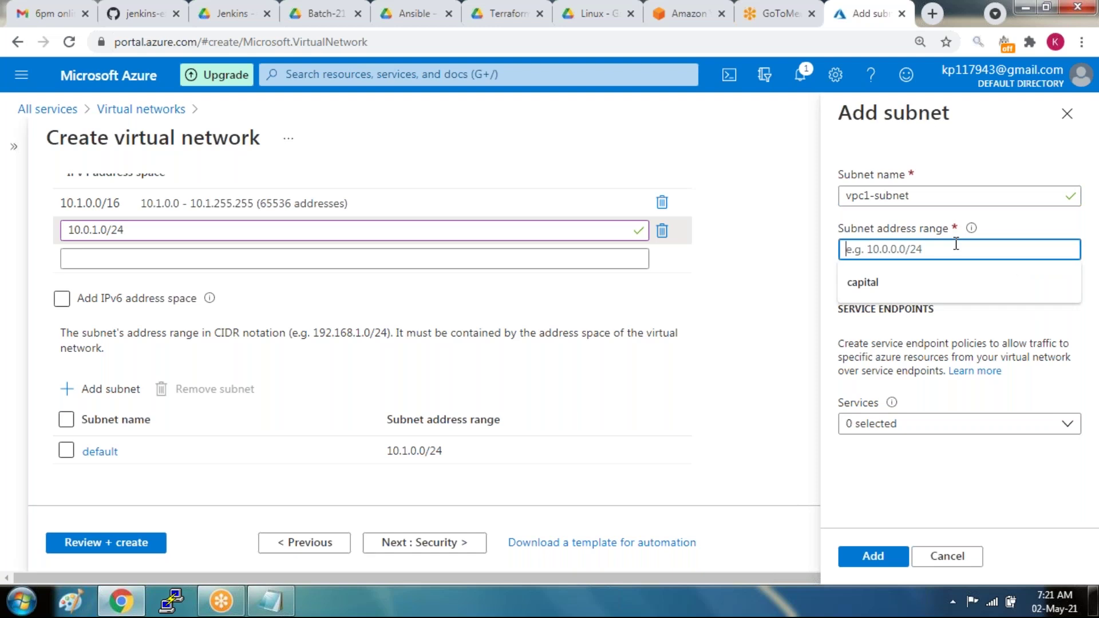
type("10")
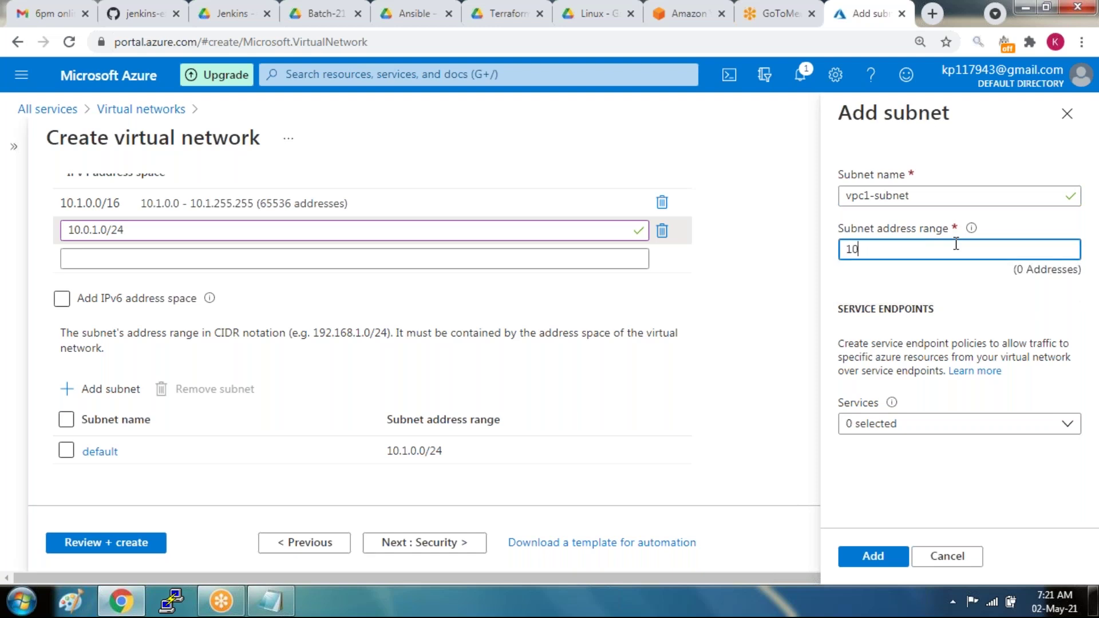
type(".0")
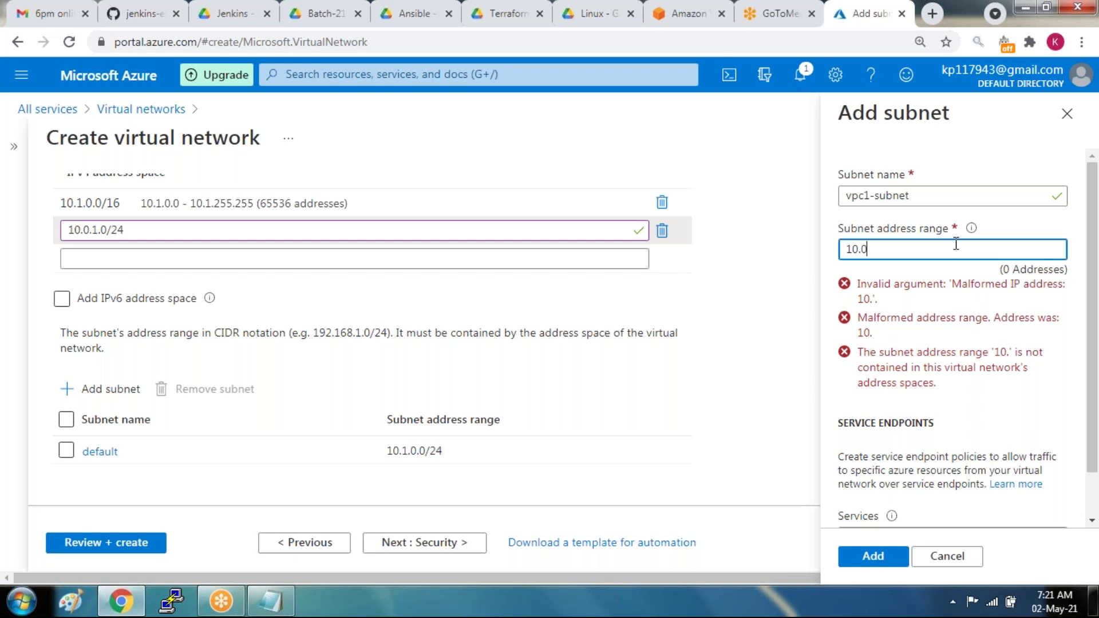
type(".1.0/24")
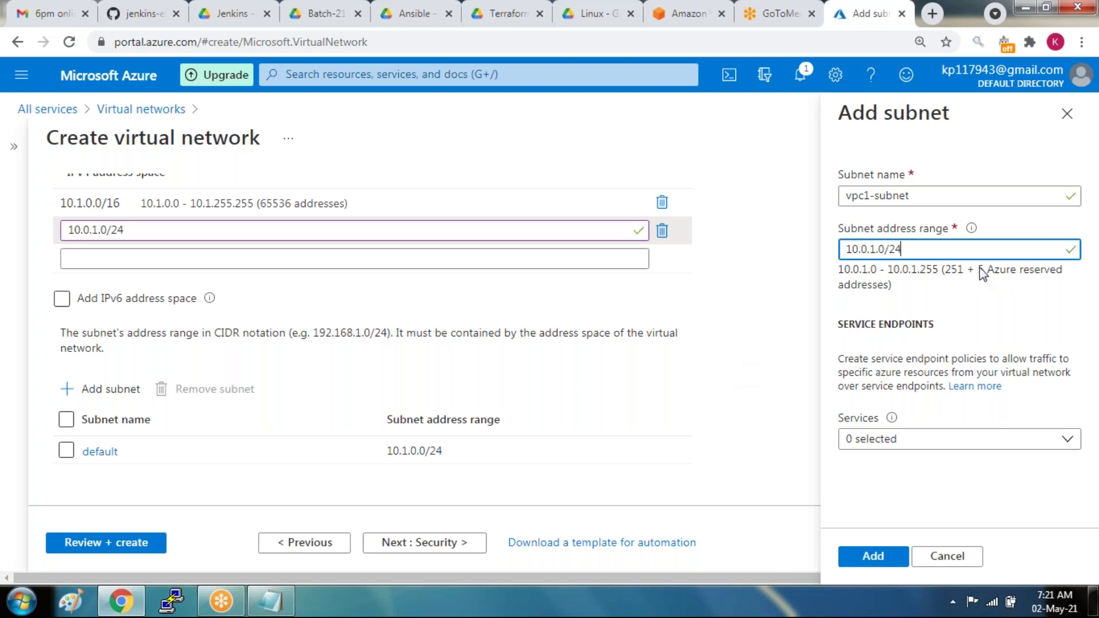
left_click_drag(980, 268, 1063, 272)
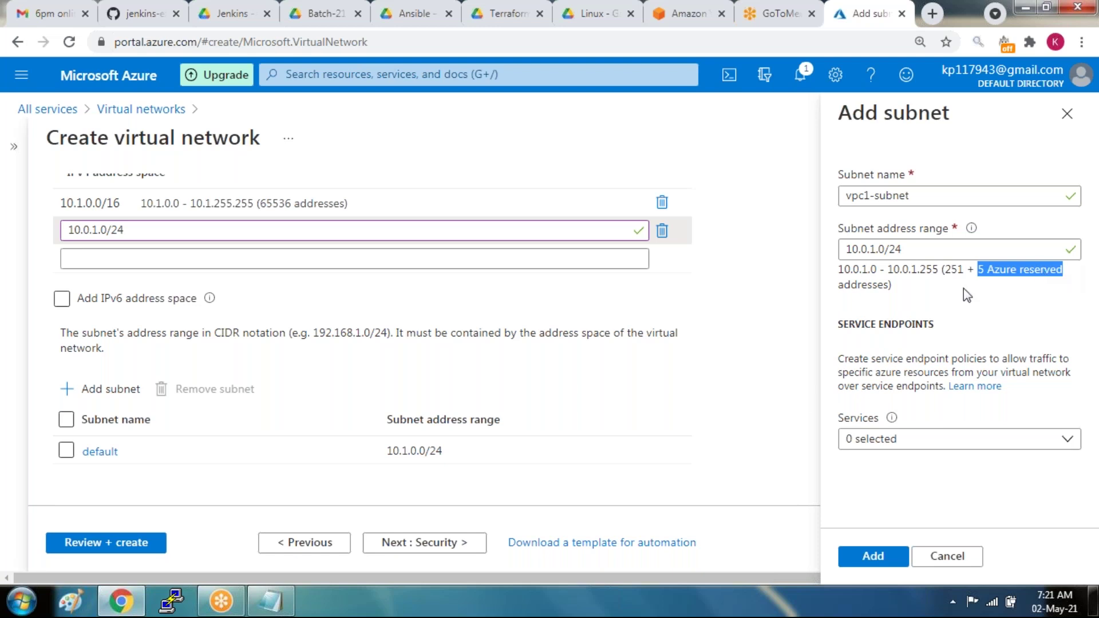
left_click_drag(916, 250, 813, 250)
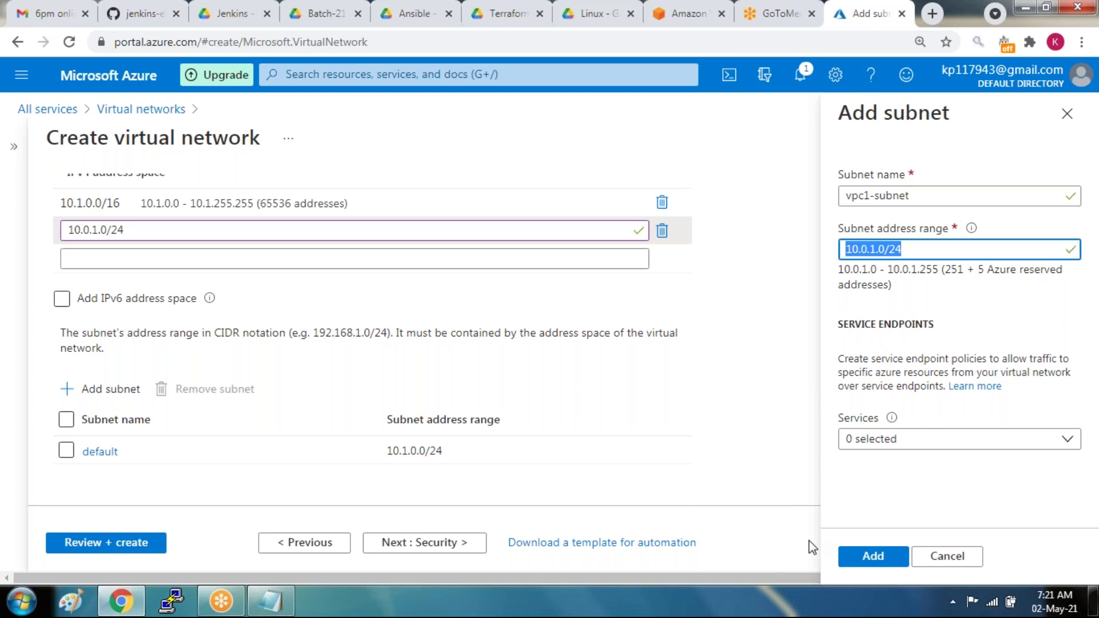
left_click(865, 558)
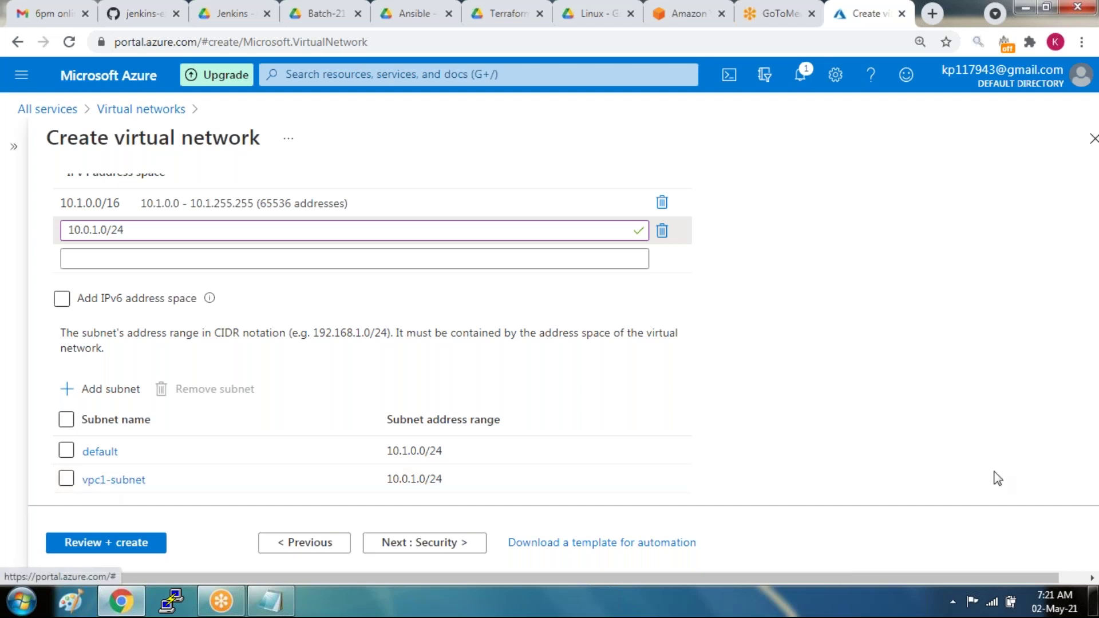
- Remove the default subnet from the virtual network, keeping only vpc1-subnet
left_click(67, 480)
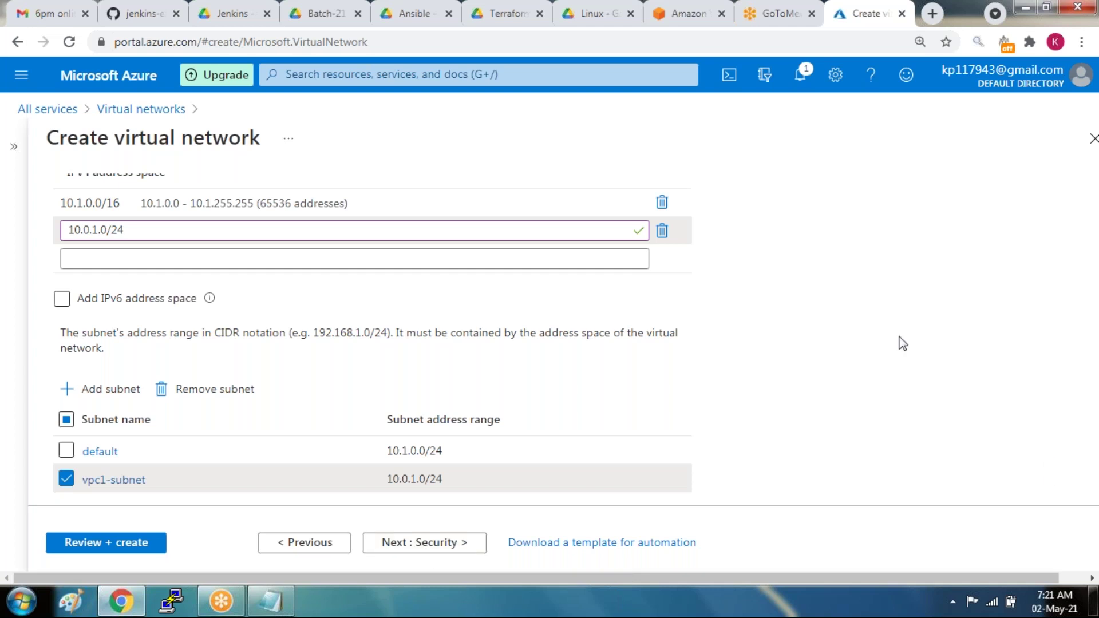
left_click(67, 479)
left_click(67, 451)
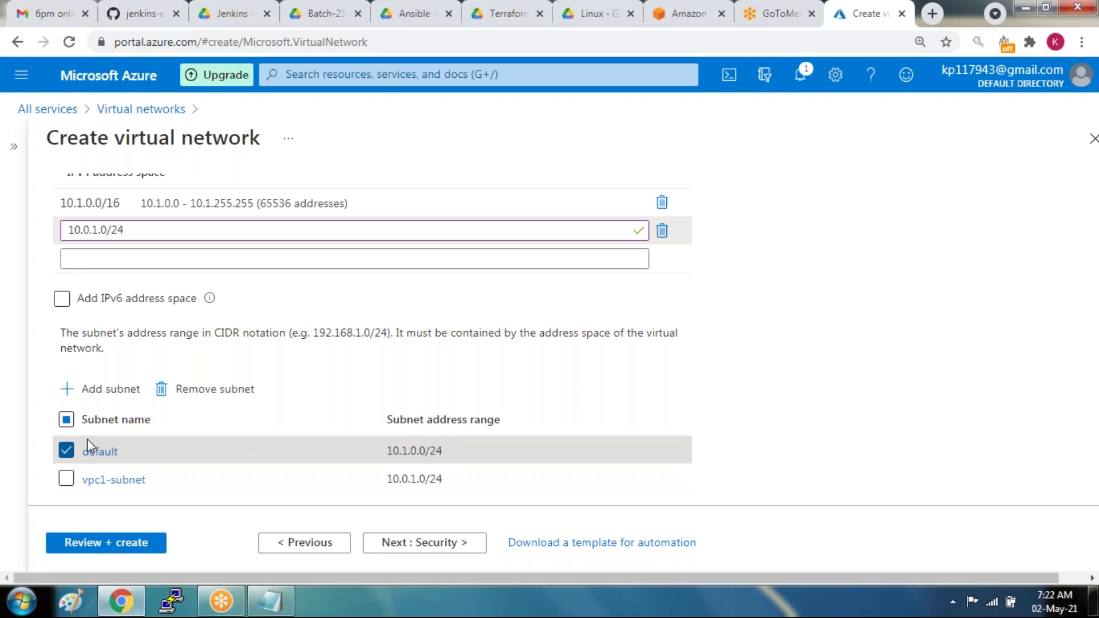
left_click(200, 393)
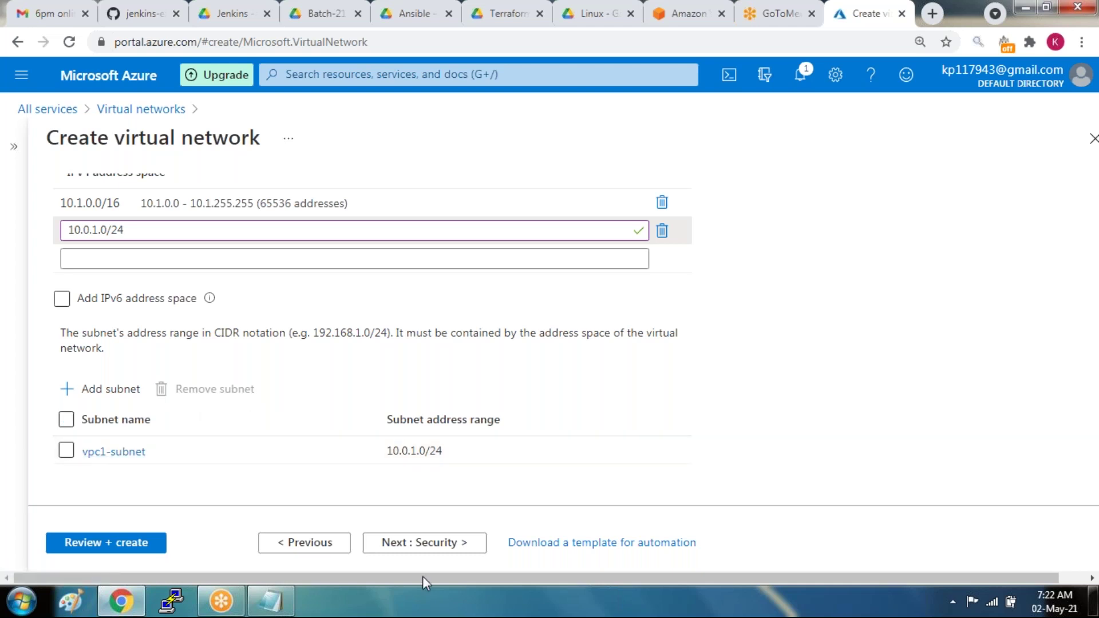
- Leave the IPv6 address space unselected and proceed to the security settings
left_click(62, 298)
key("space")
left_click(432, 552)
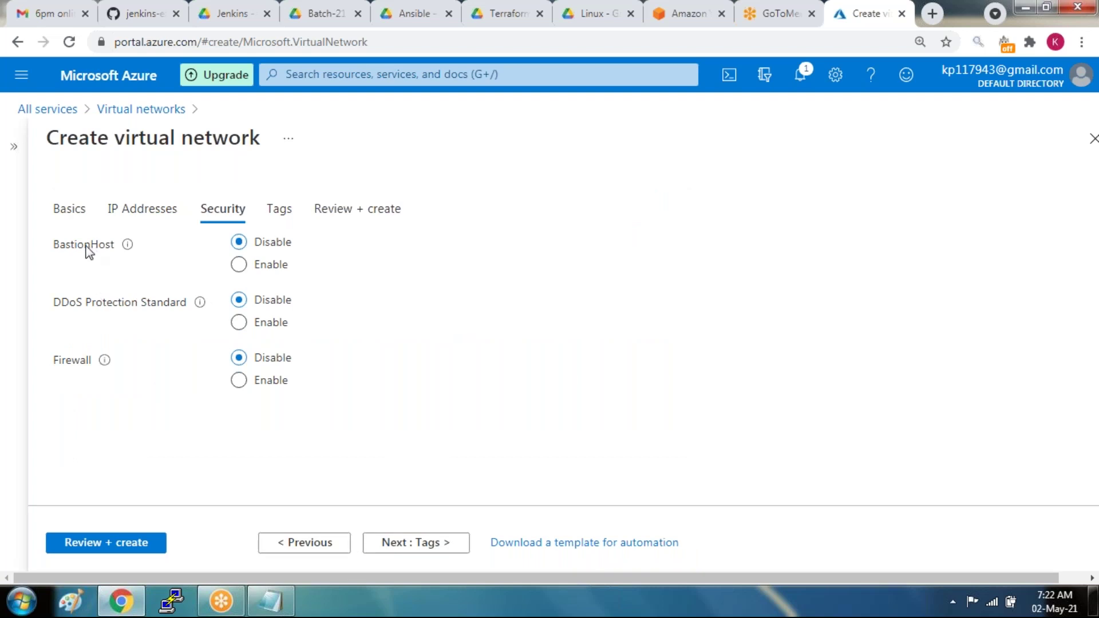
- Enable BastionHost to examine its required settings and public IP address choices, and set it back to disabled
double_click(87, 246)
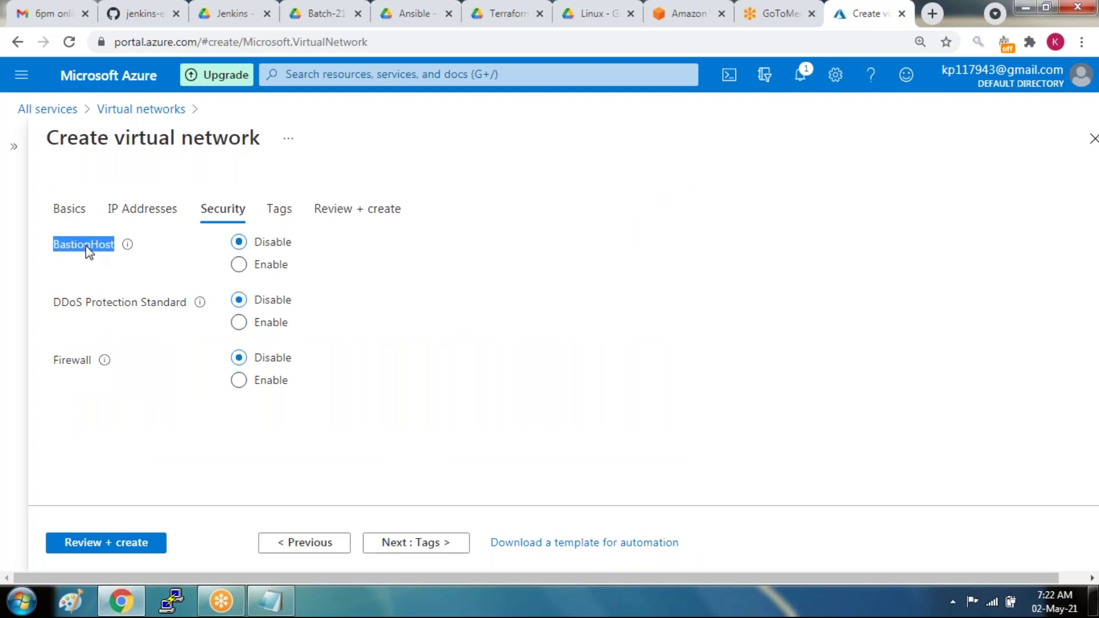
left_click(239, 265)
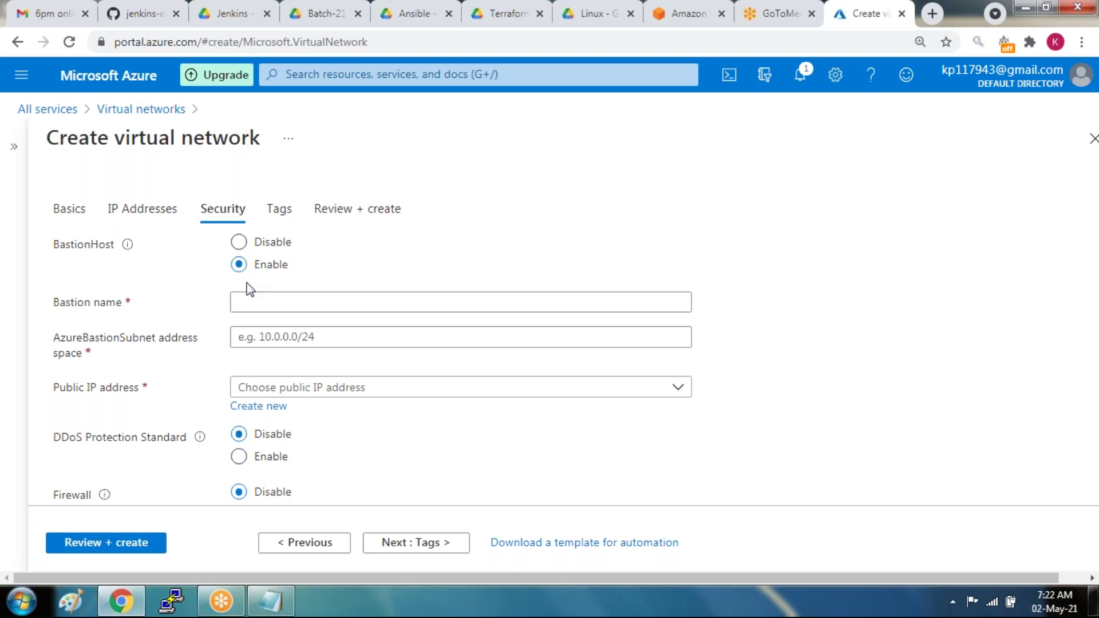
left_click(239, 242)
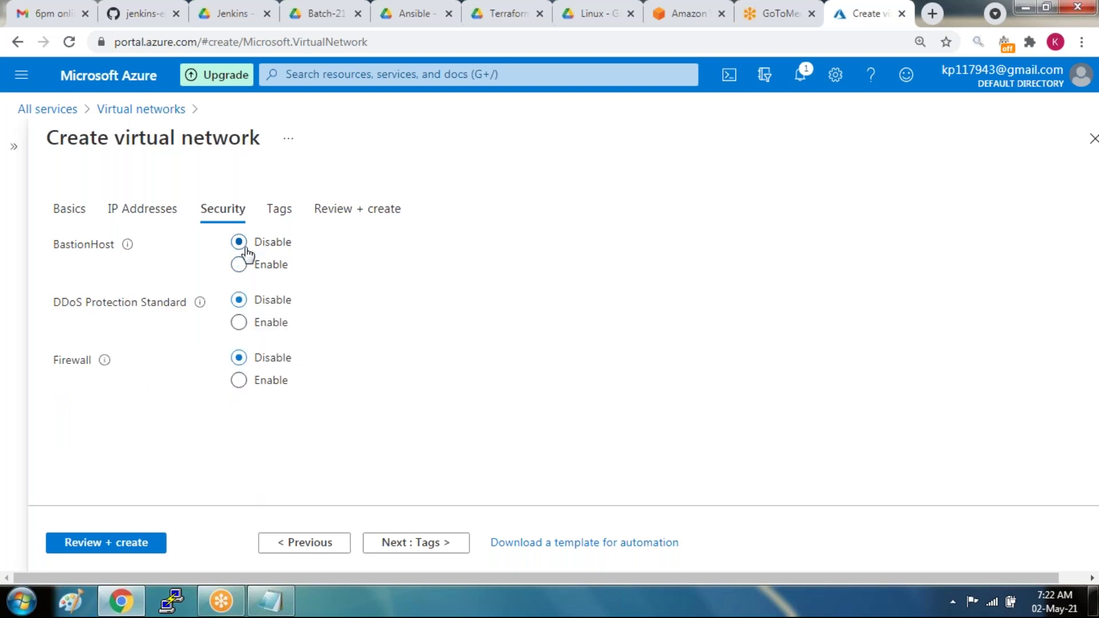
left_click(239, 265)
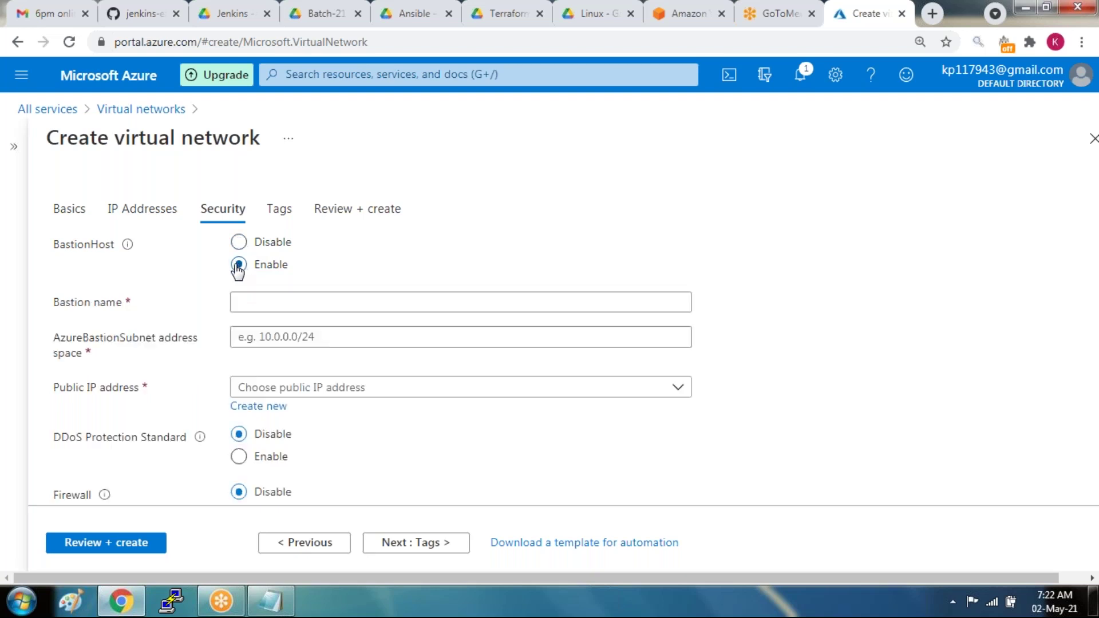
left_click(235, 300)
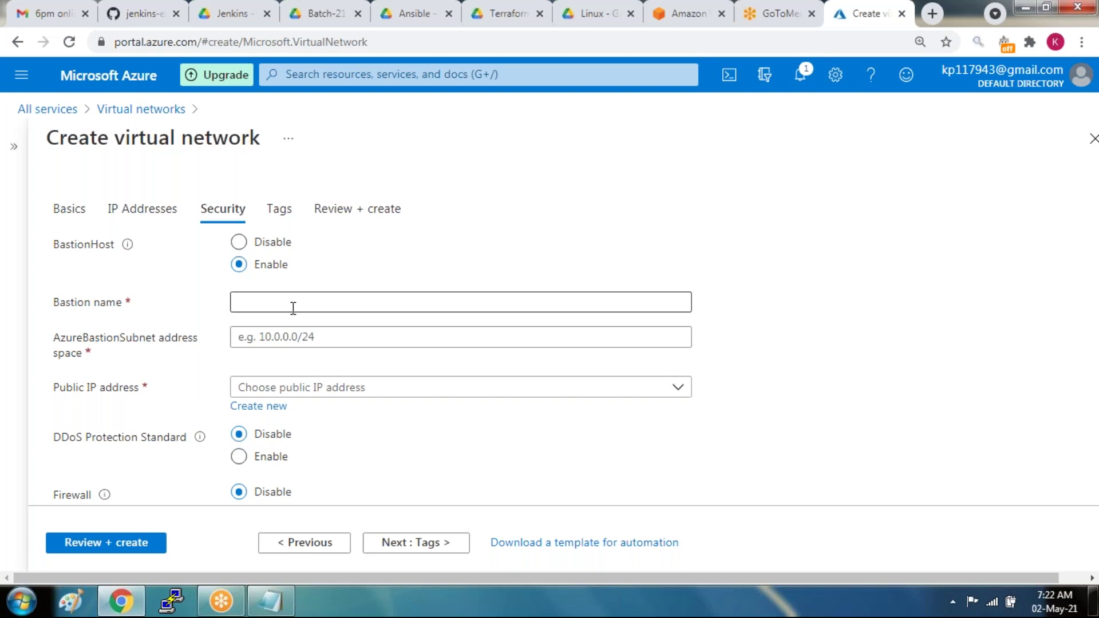
left_click(802, 372)
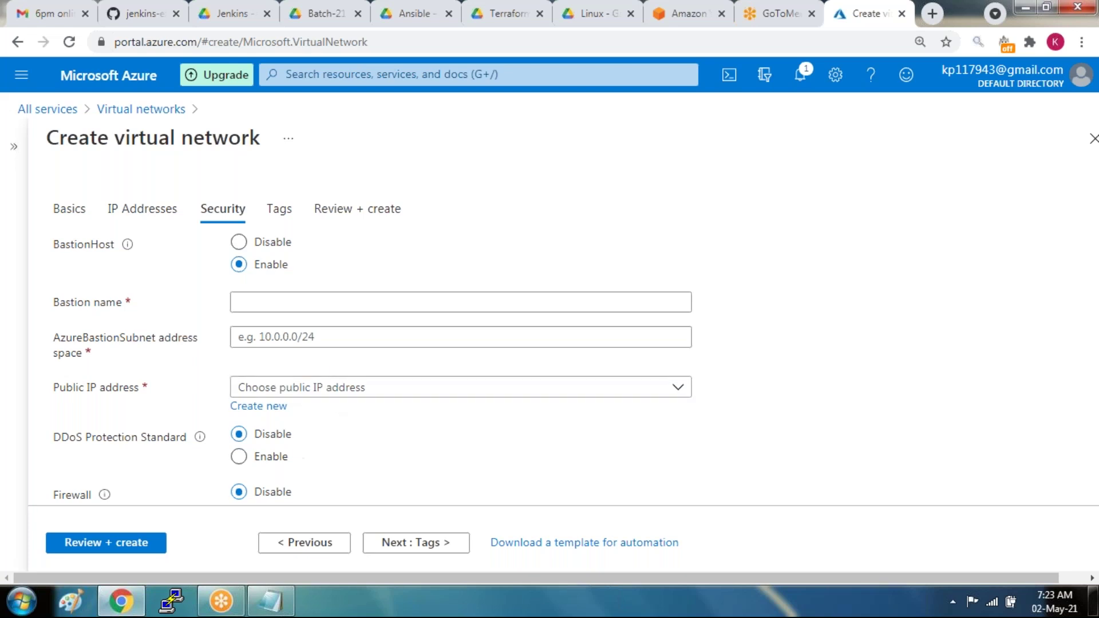
left_click(304, 393)
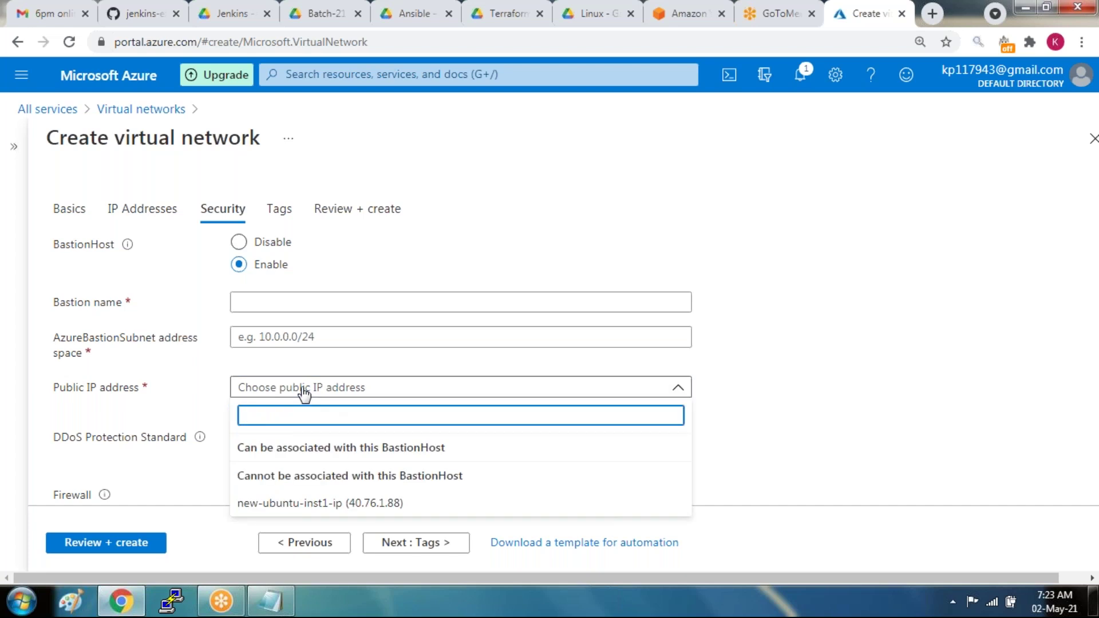
left_click(304, 392)
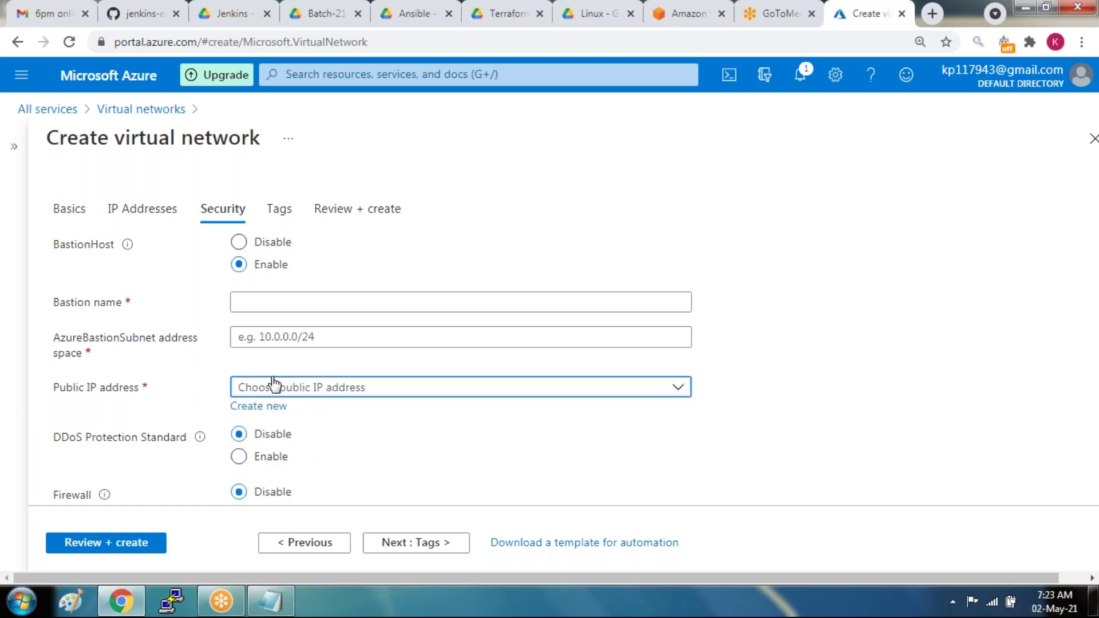
left_click(239, 241)
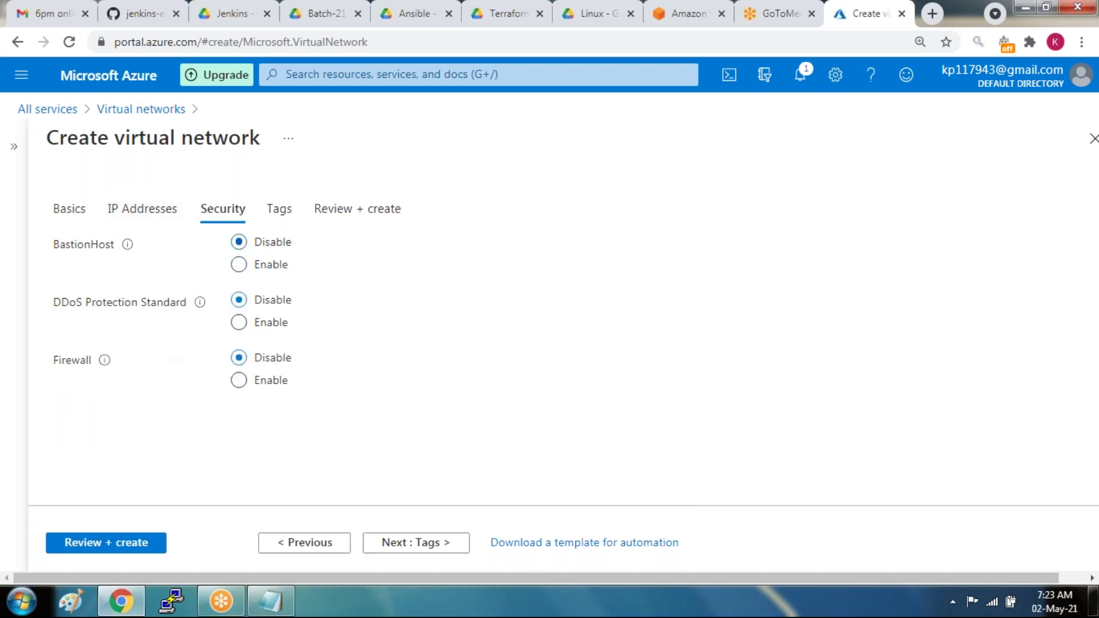
- Read the DDoS Protection Standard description, enable it to check the available protection plans, and disable it again
mouse_move(200, 309)
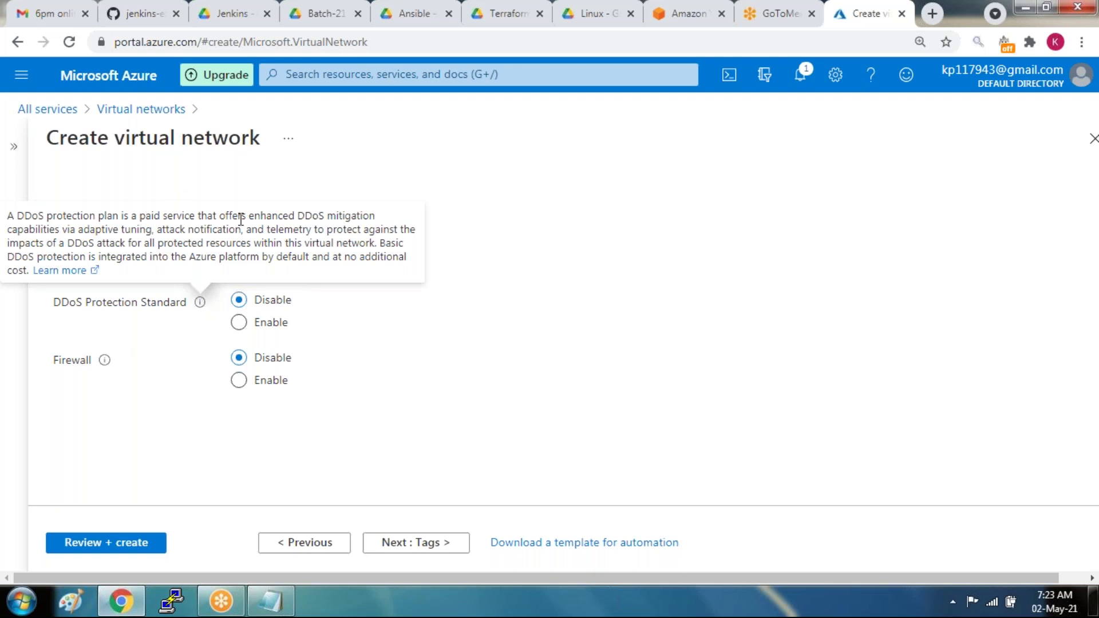
left_click_drag(247, 218, 139, 218)
left_click(240, 328)
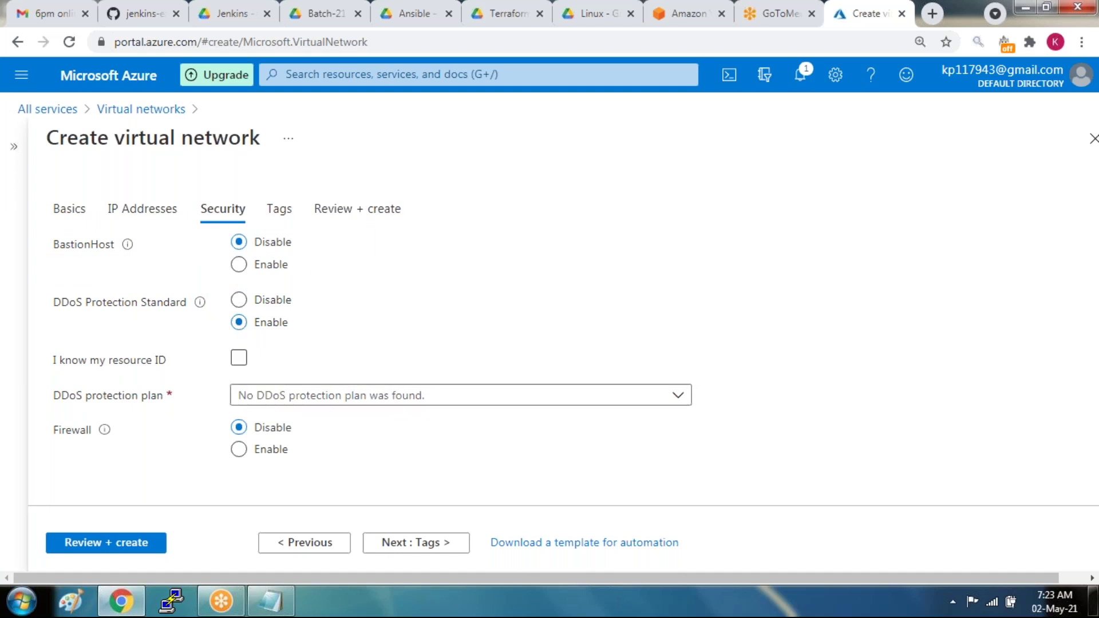
left_click(461, 395)
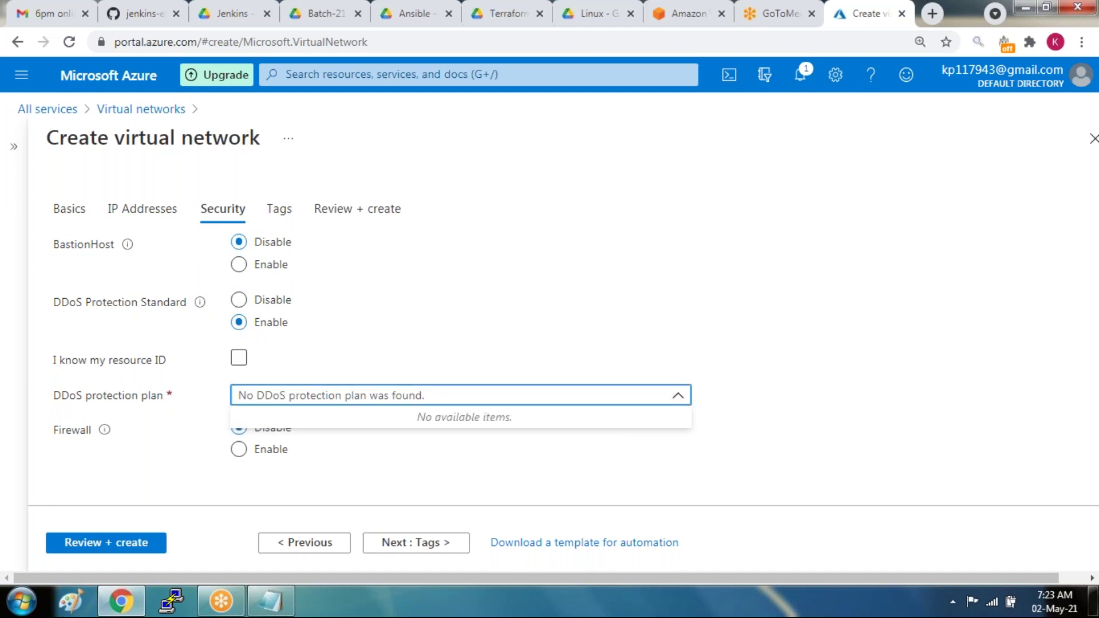
key("Escape")
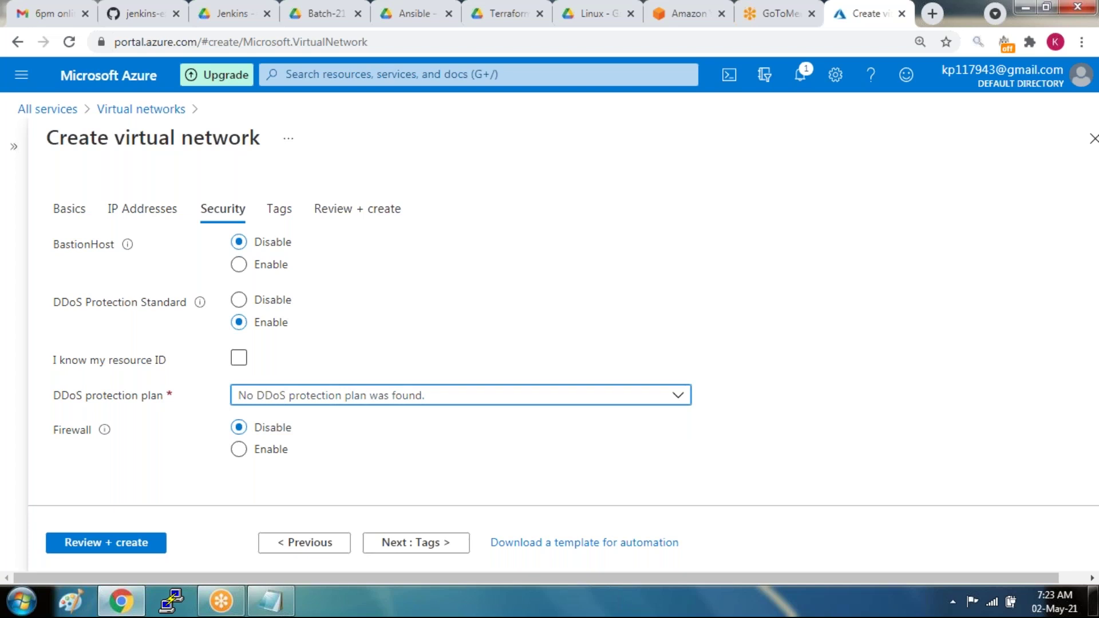
left_click(238, 301)
- Keep the firewall disabled, continue without tags to the final review, and create the vpc1 virtual network
mouse_move(104, 360)
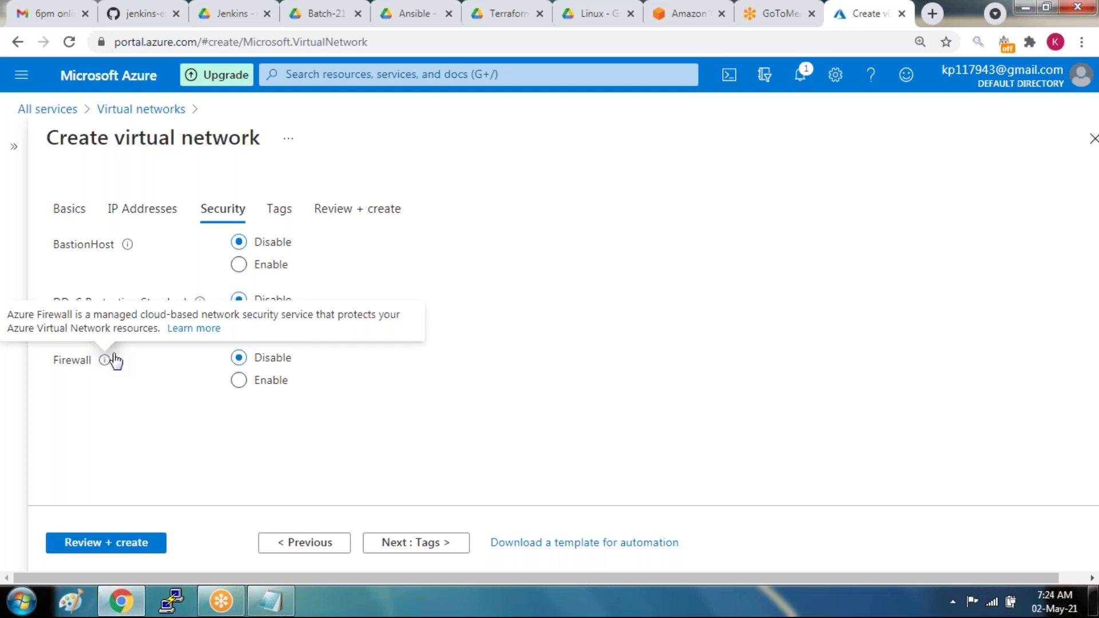
left_click(378, 547)
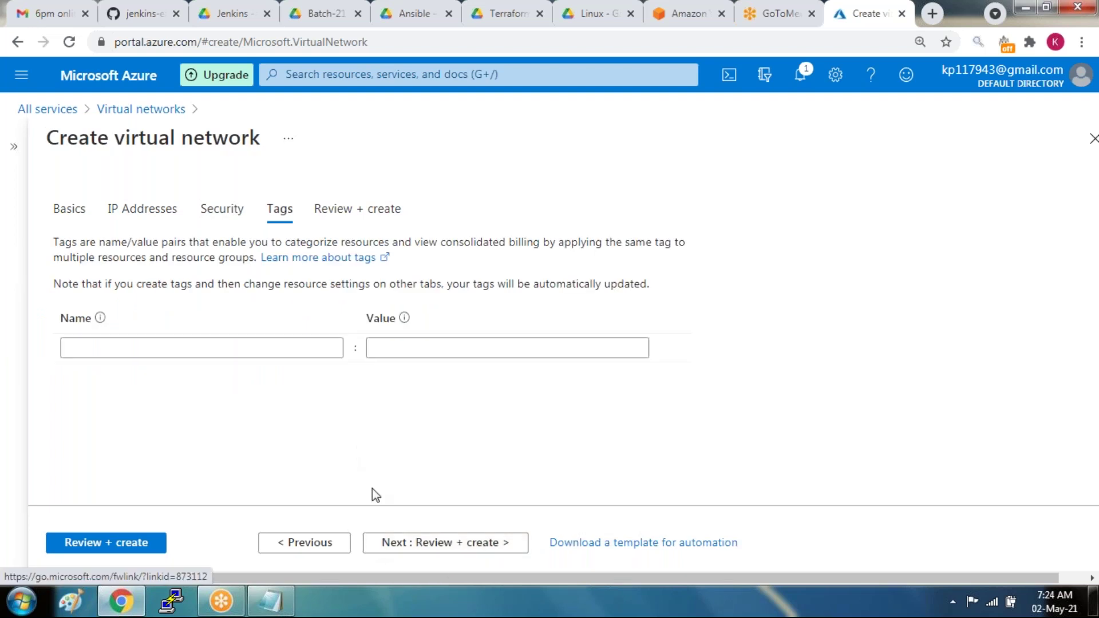
left_click(387, 539)
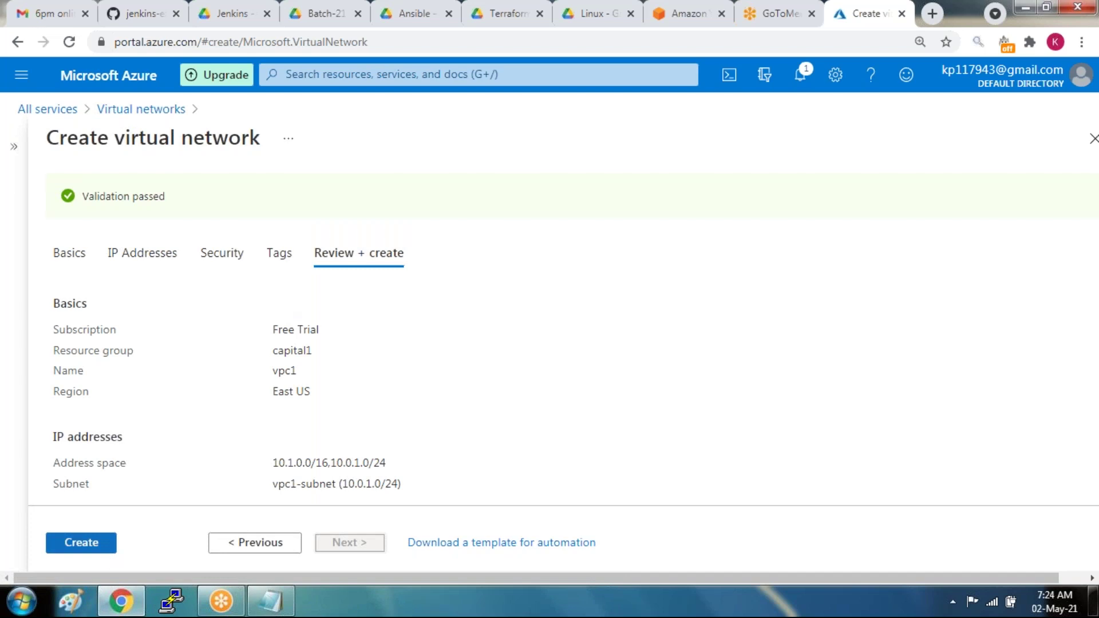
left_click(105, 543)
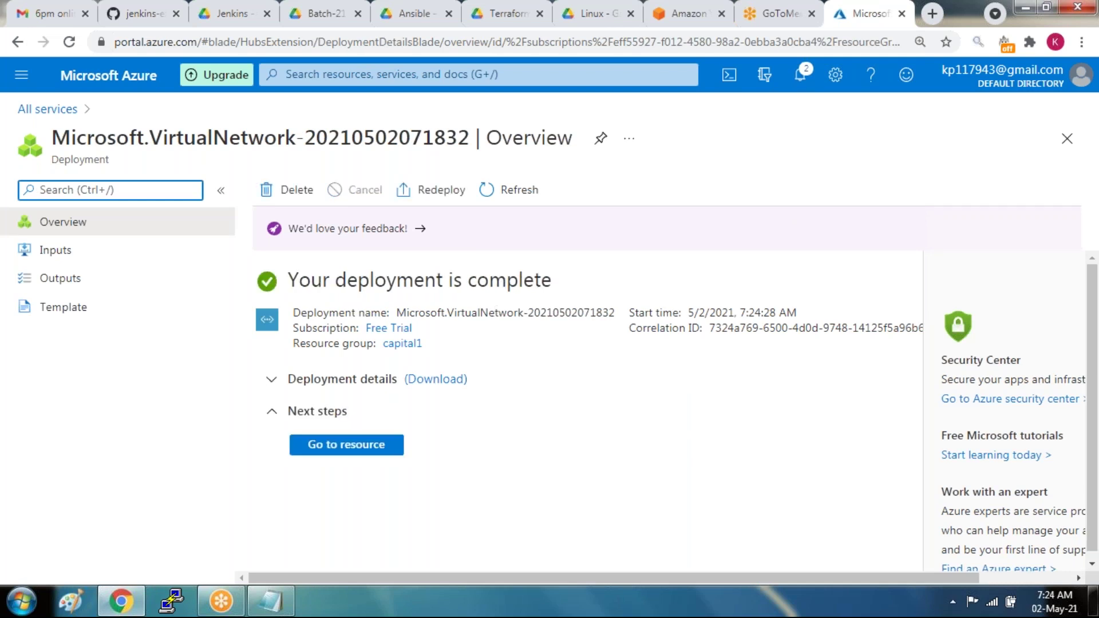
- Open the deployed vpc1 virtual network, look through its settings, search the page for "subn" and show its subnets
left_click(367, 445)
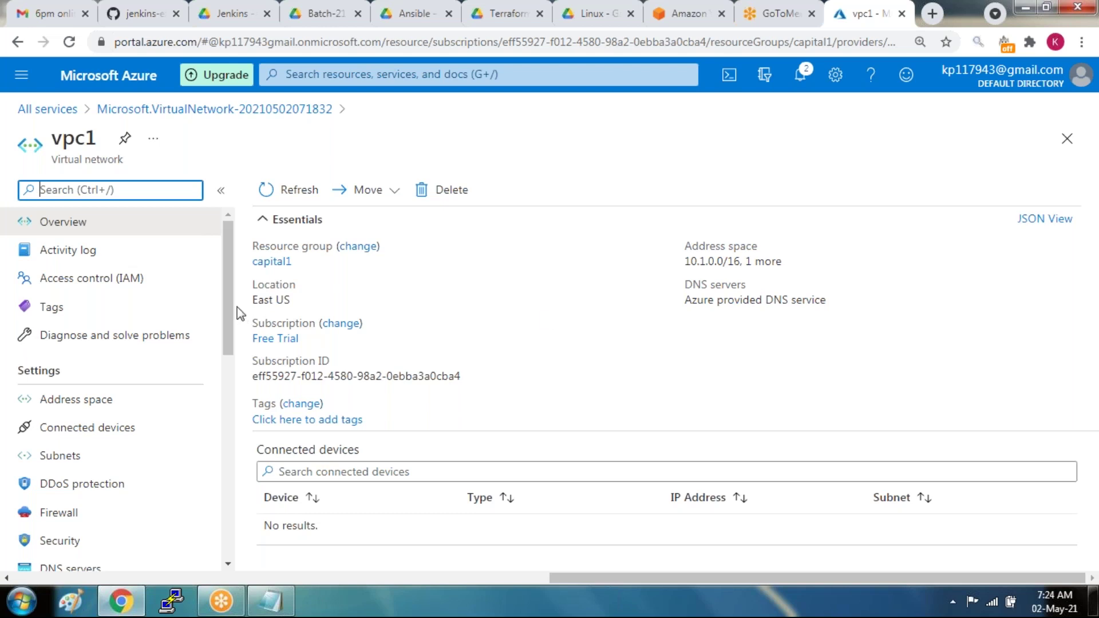
left_click_drag(232, 303, 227, 518)
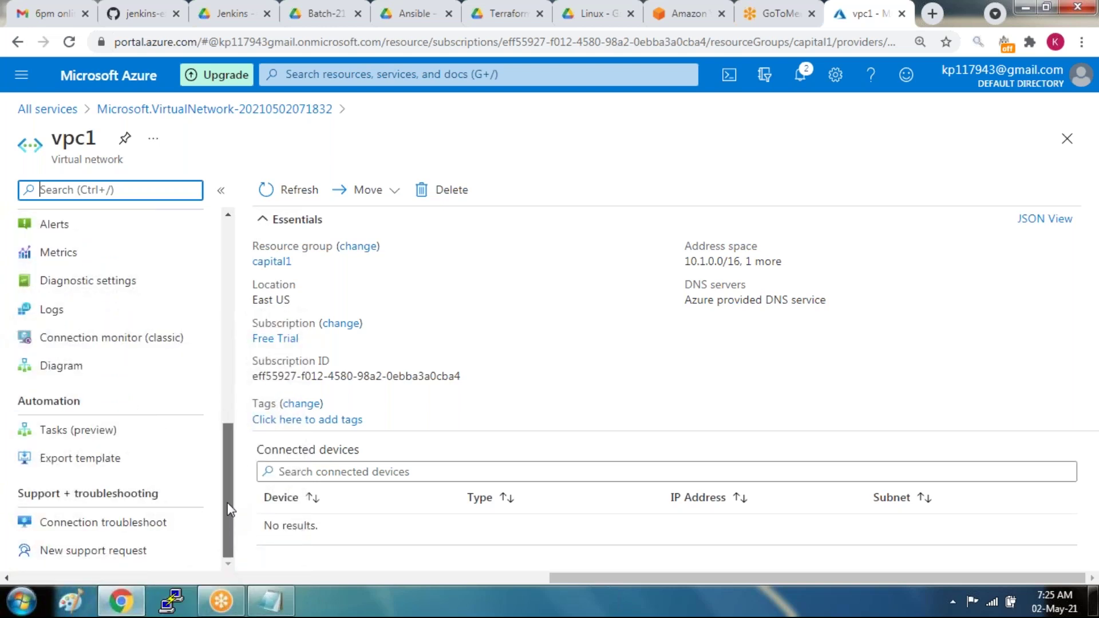
left_click_drag(229, 501, 229, 246)
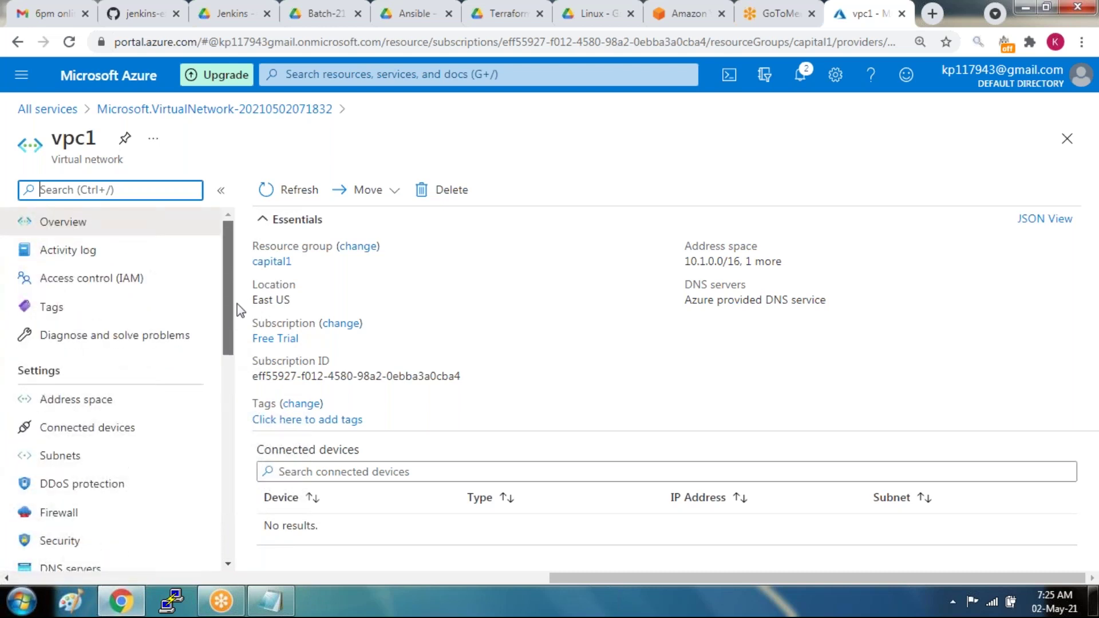
scroll(240, 310, "down", 1)
left_click(803, 315)
key("ctrl+f")
type("subn")
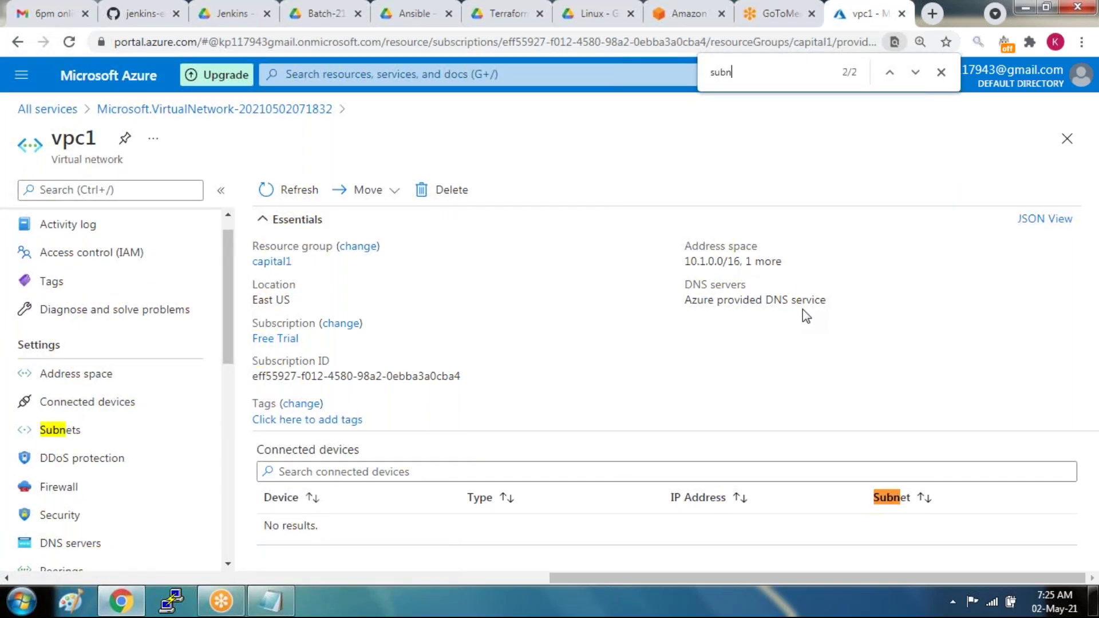
left_click(67, 433)
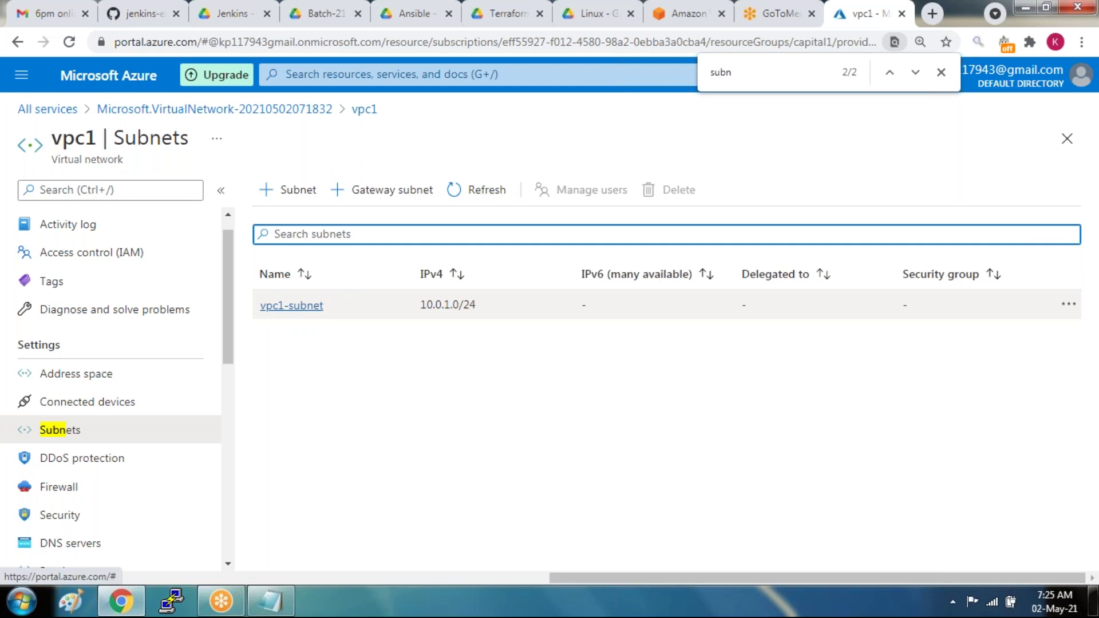
- Add a subnet named vpc1-newsubnet with range 10.1.0.0/24, leaving NAT gateway, network security group and route table at None
left_click(291, 205)
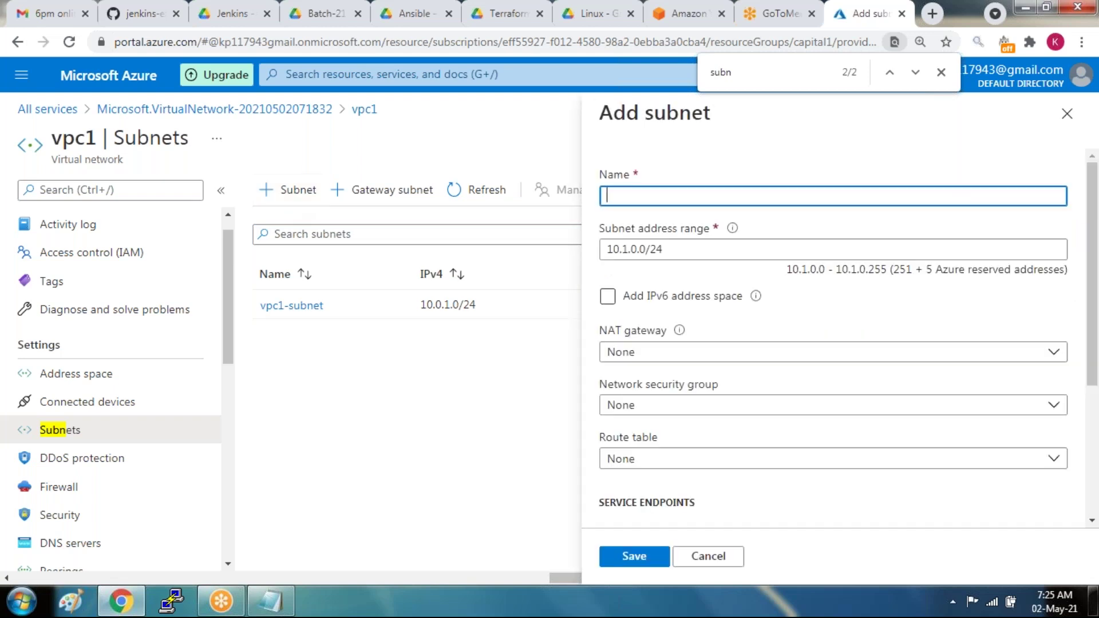
type("vpc1-newsubnet")
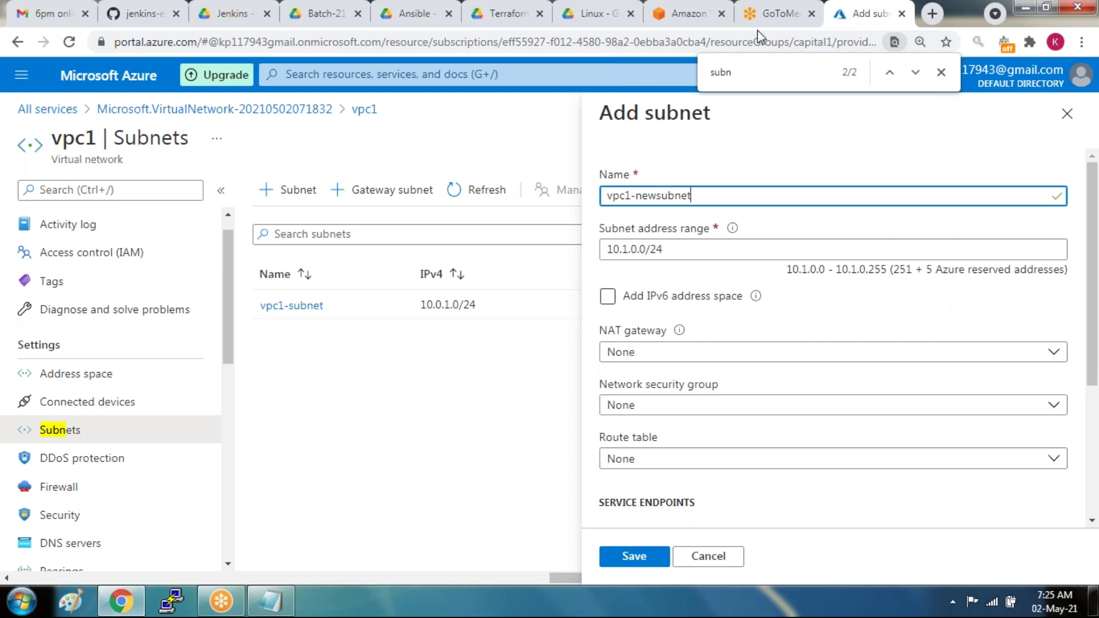
left_click(690, 248)
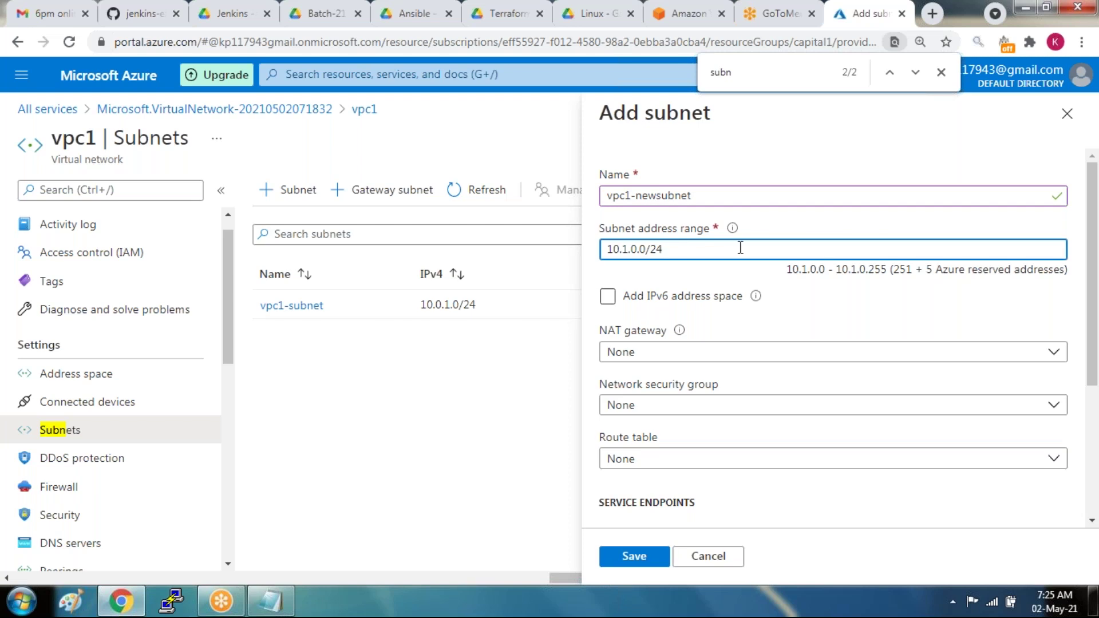
left_click(664, 361)
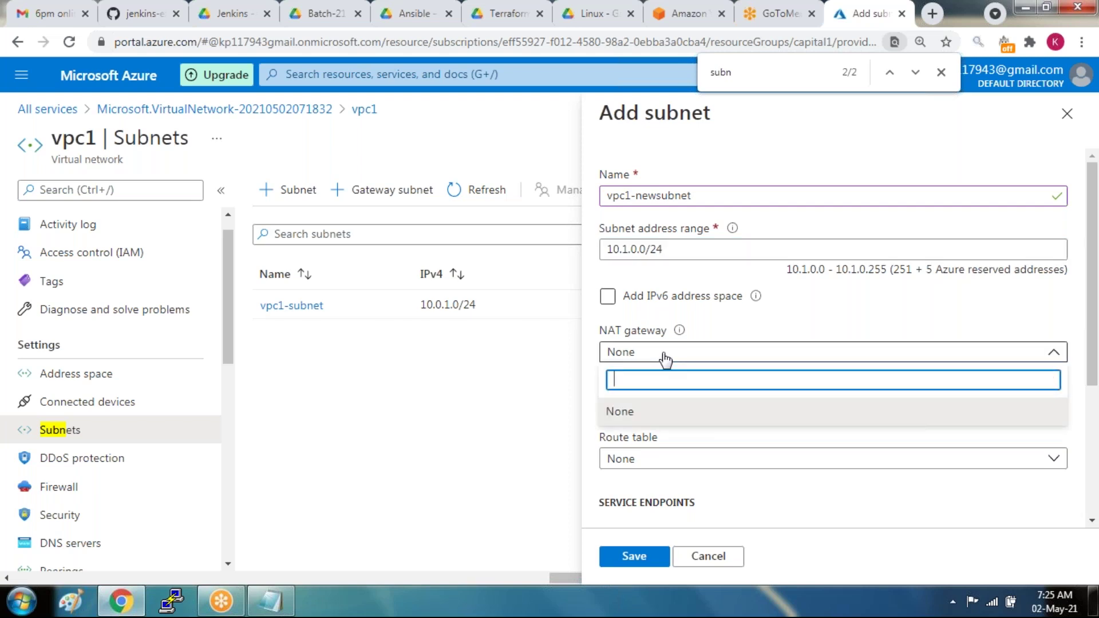
left_click(664, 361)
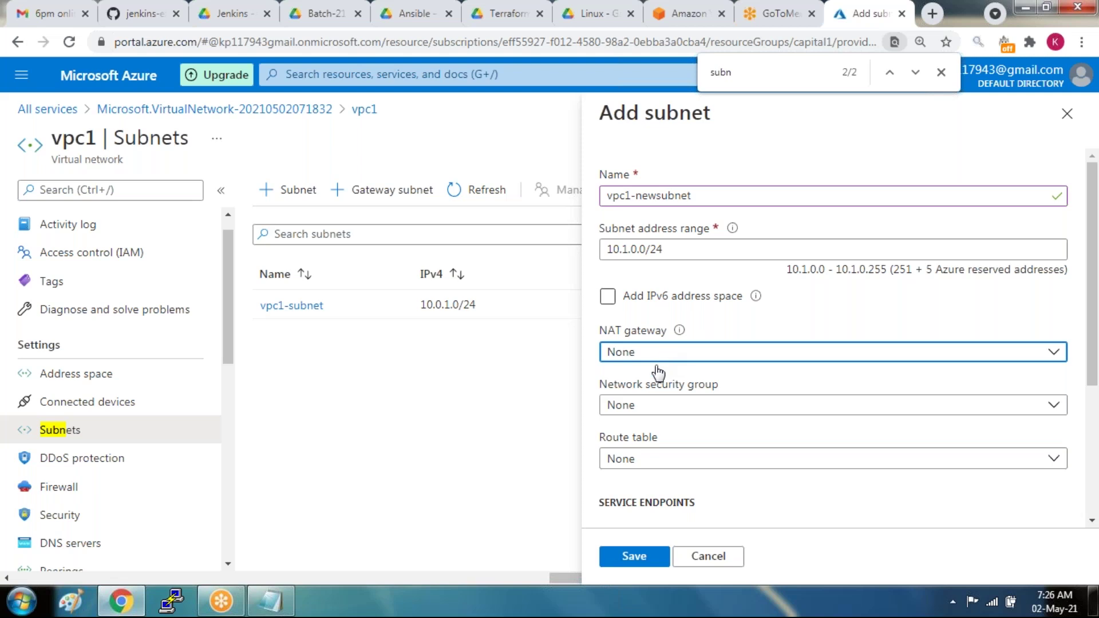
left_click(649, 410)
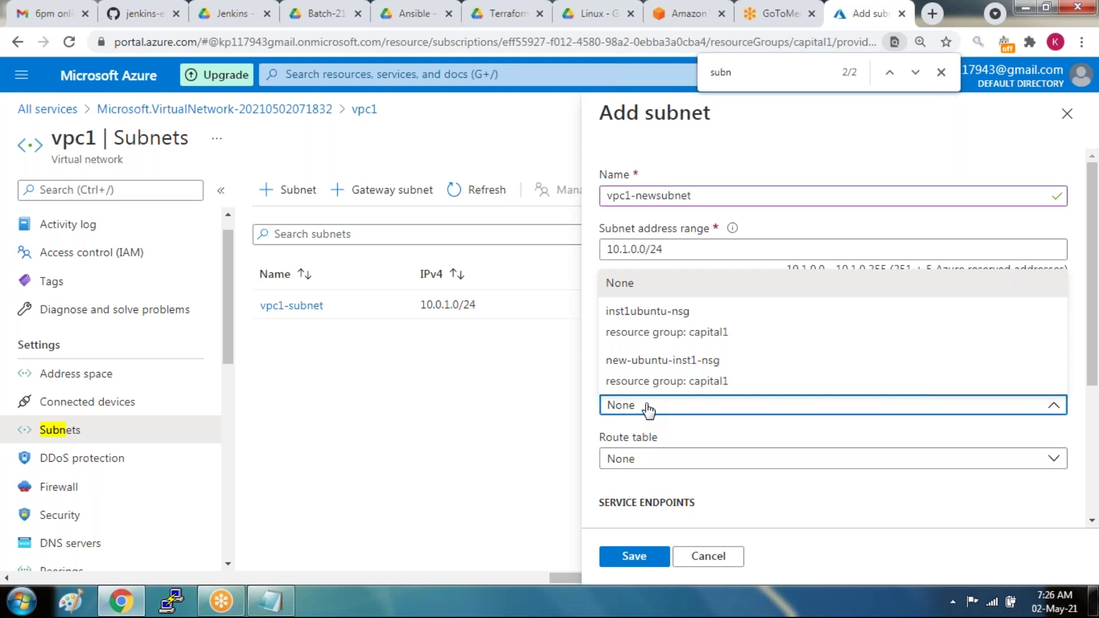
left_click(649, 410)
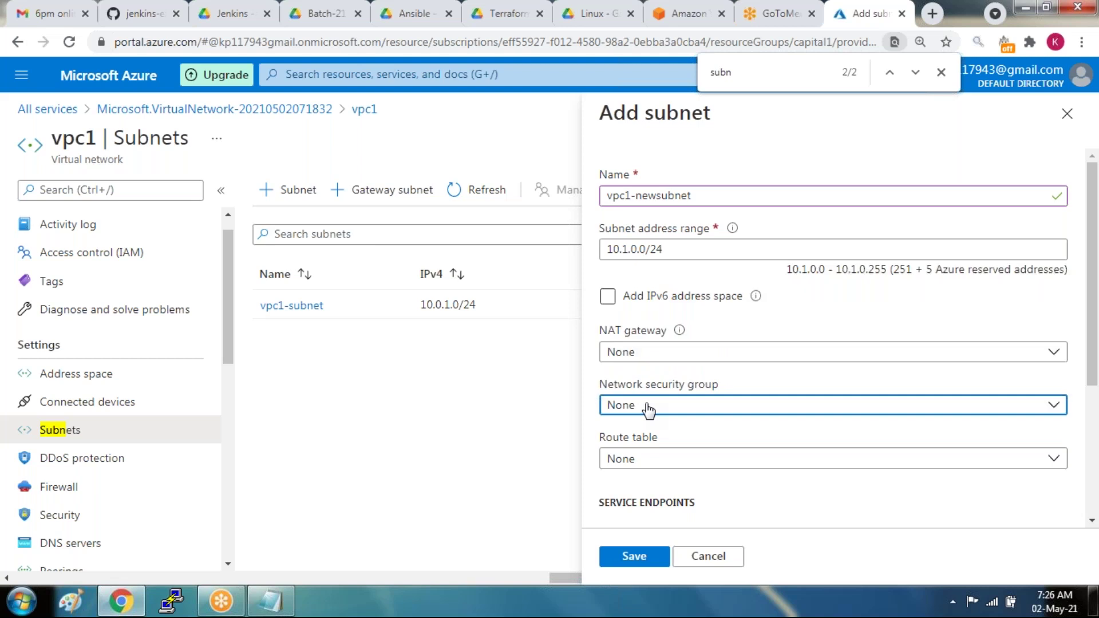
left_click(631, 564)
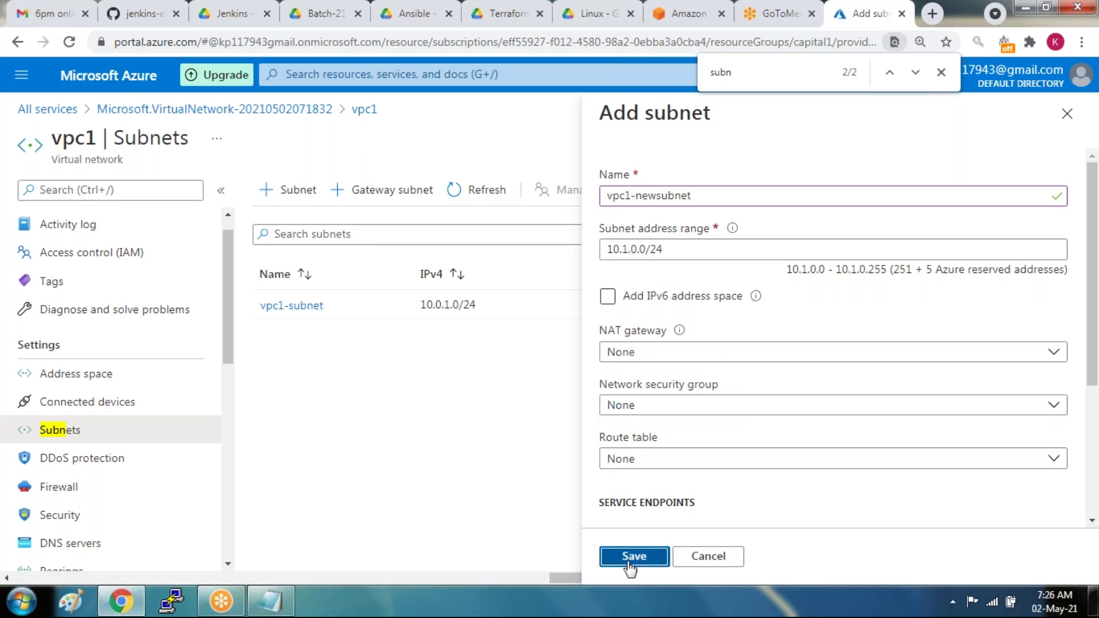
left_click(640, 459)
left_click(634, 558)
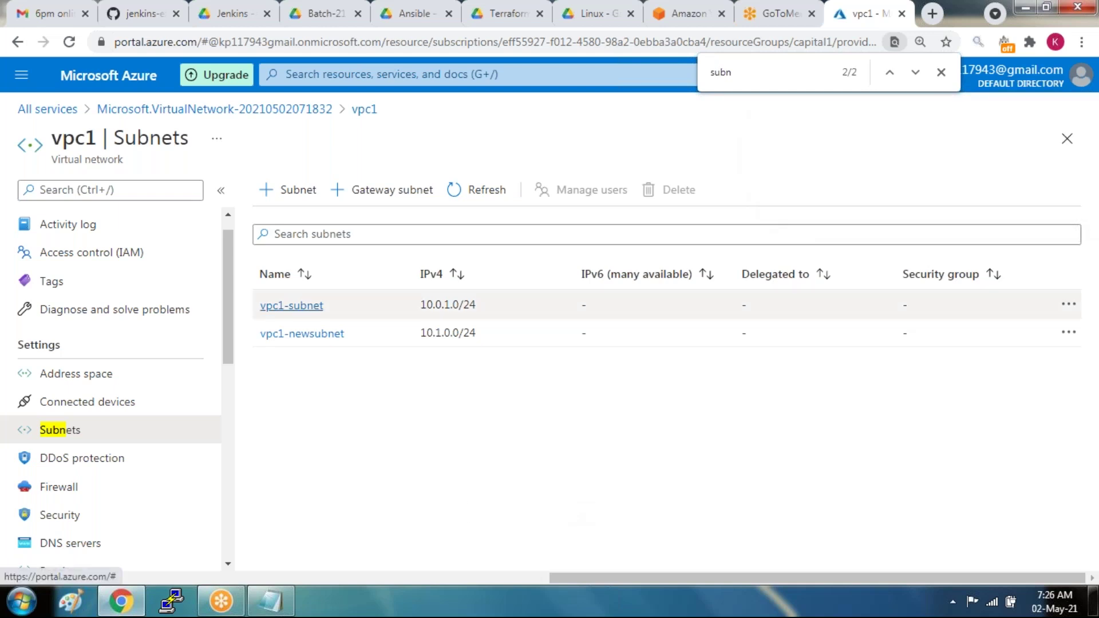
- Review the settings of vpc1-newsubnet, including service endpoints and subnet delegation, and close them without changes
left_click(305, 333)
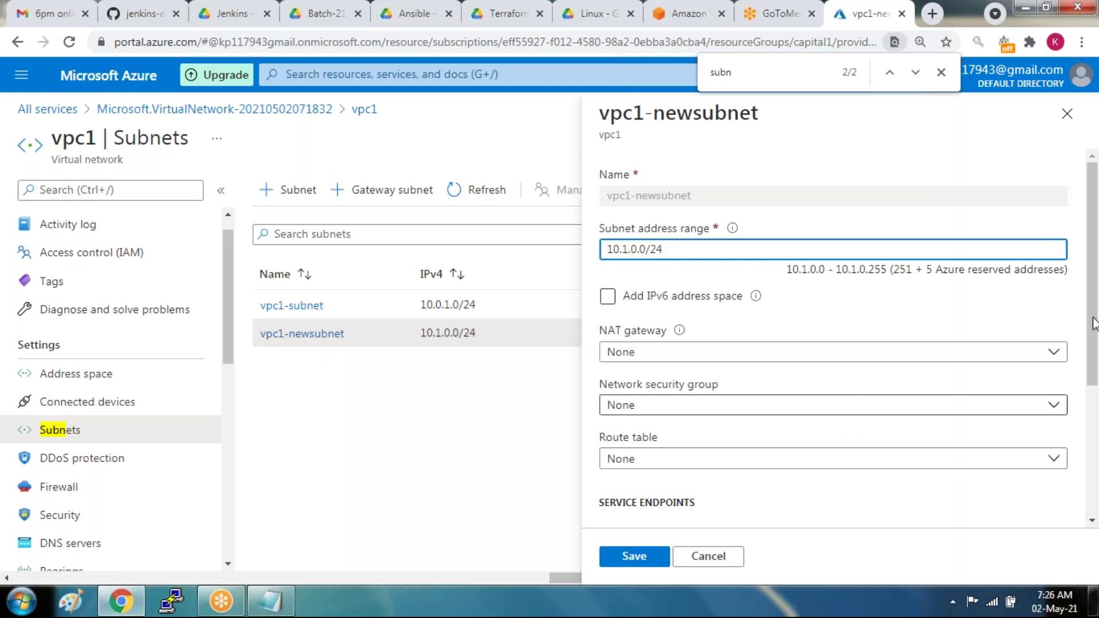
left_click_drag(1094, 309, 1095, 482)
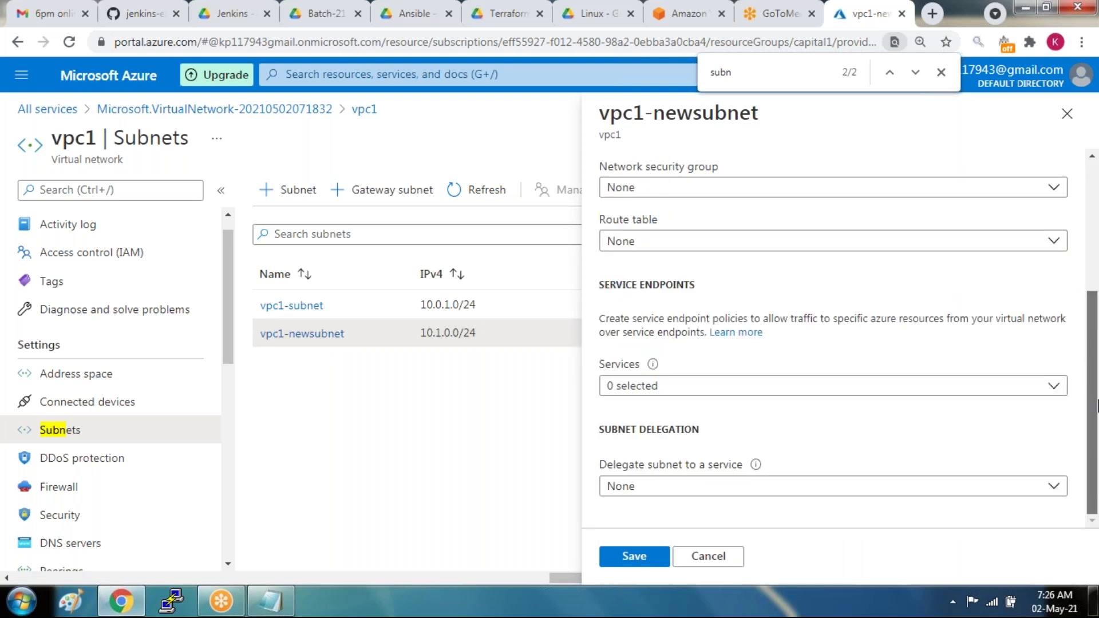
scroll(1097, 404, "up", 4)
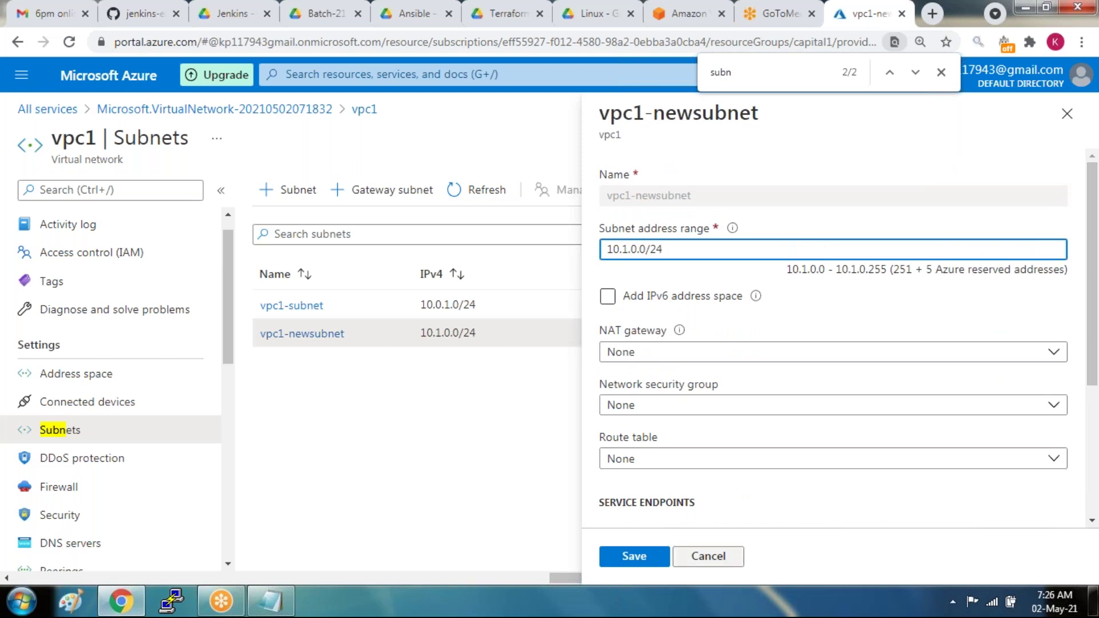
left_click(709, 558)
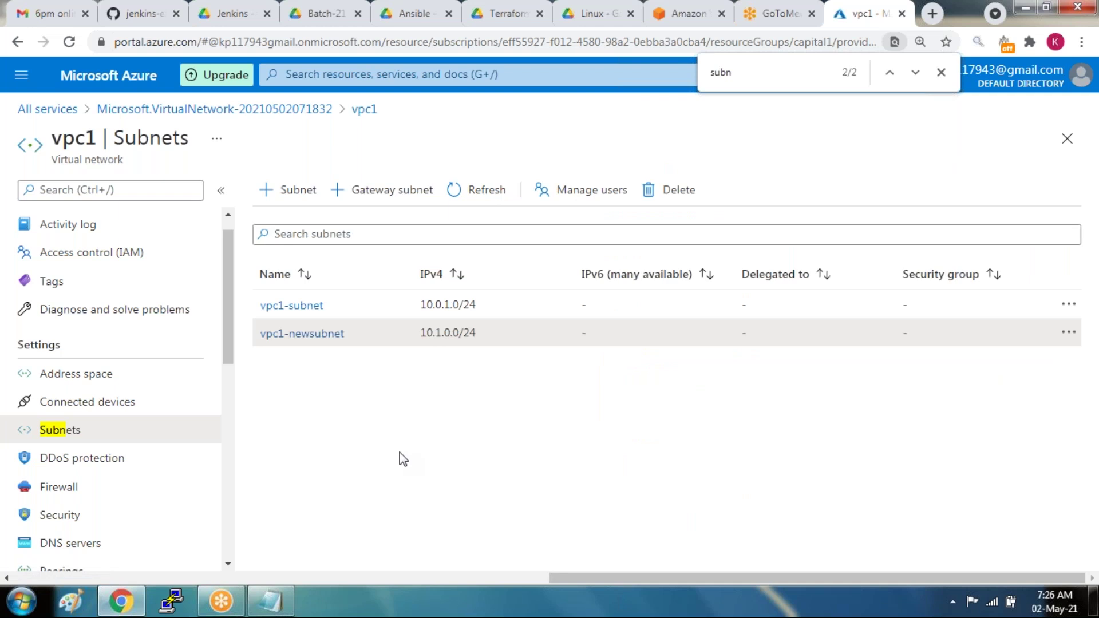
- Examine vpc1's security recommendations and the Azure Defender resource pricing in Security Center, and return to the virtual network
left_click(57, 517)
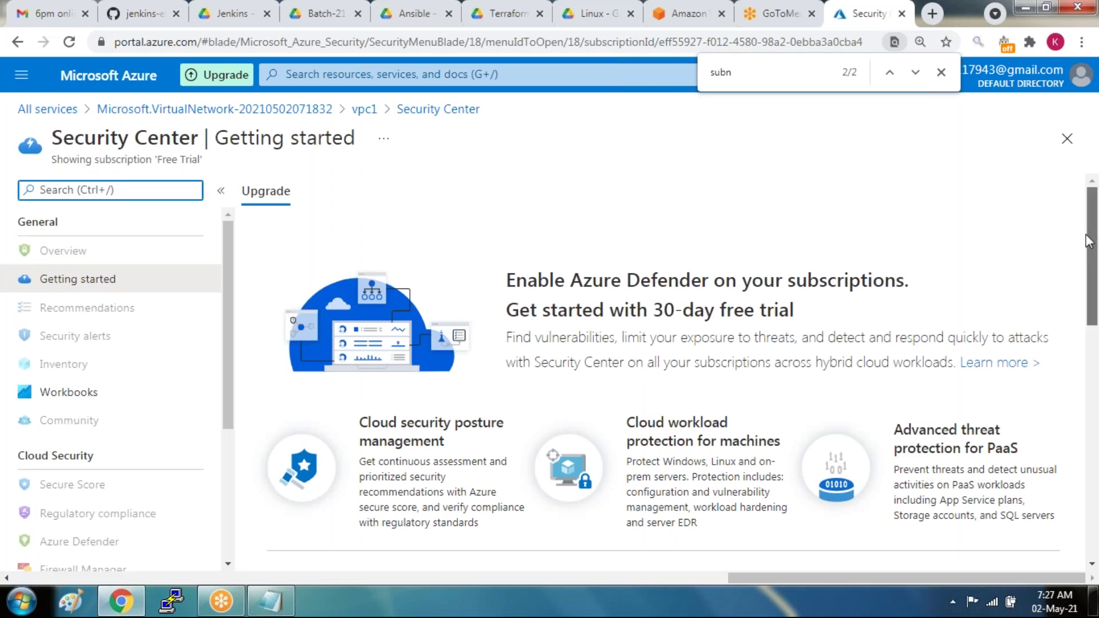
left_click_drag(1091, 248, 1097, 359)
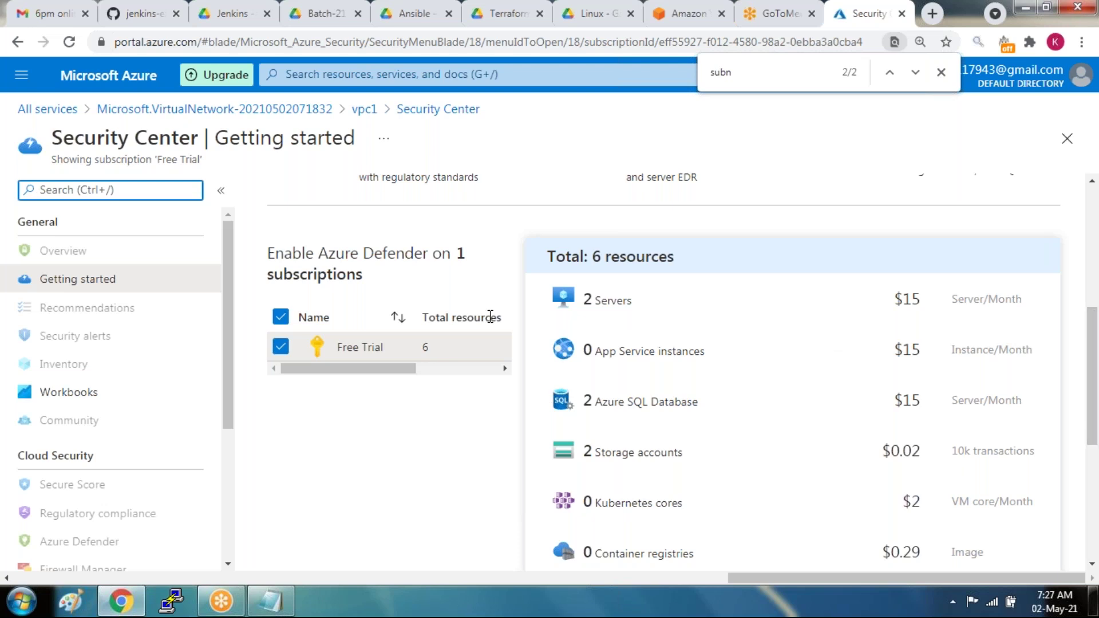
left_click(601, 296)
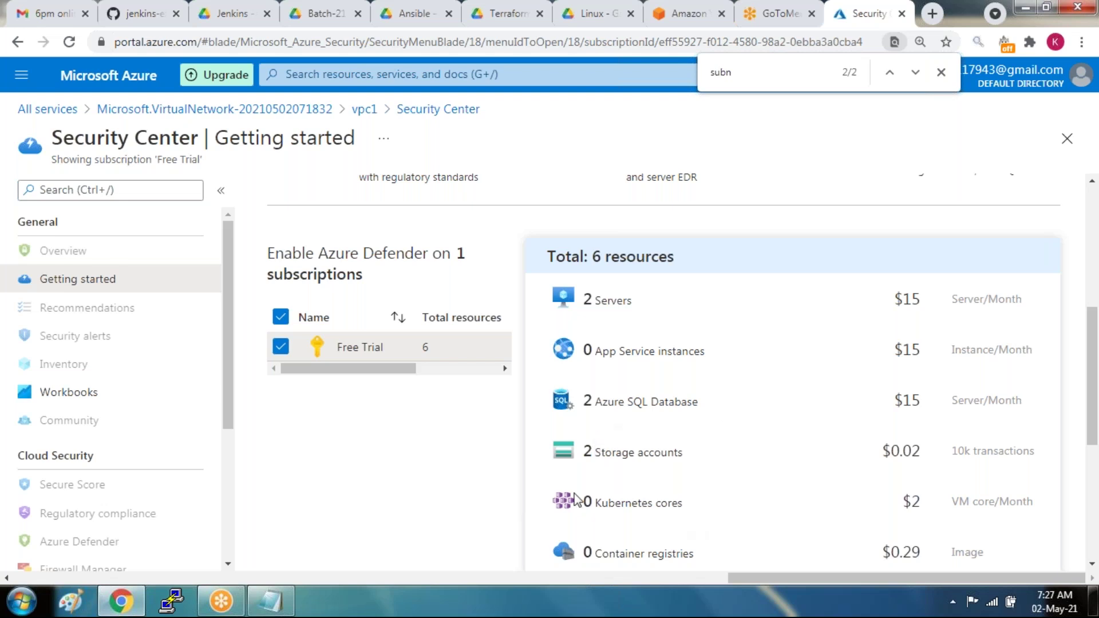
left_click(1067, 139)
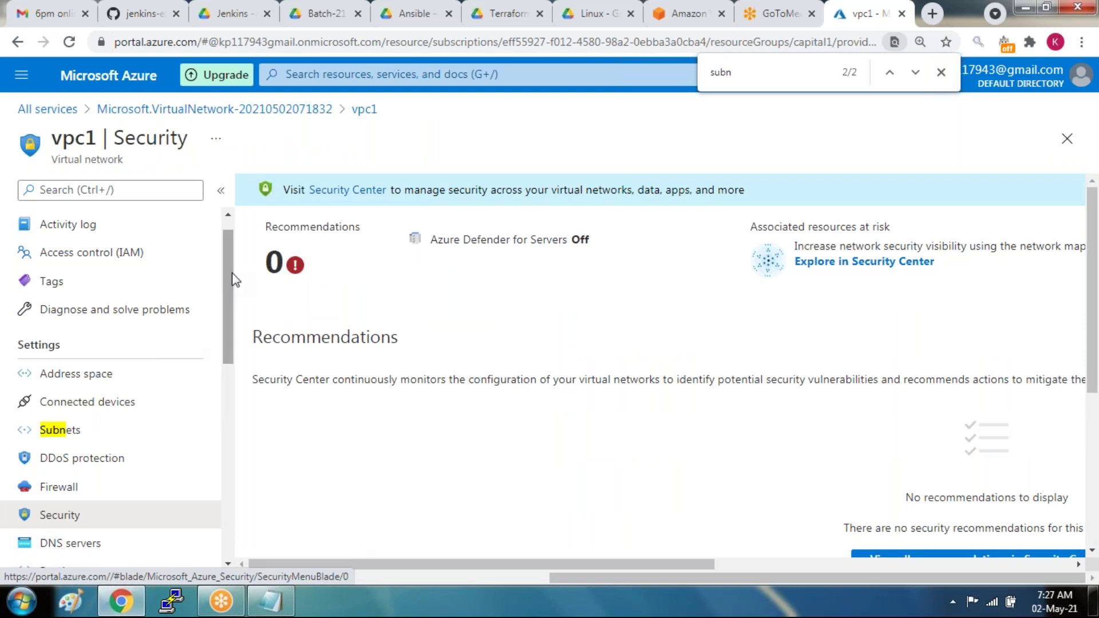
left_click_drag(231, 295, 250, 244)
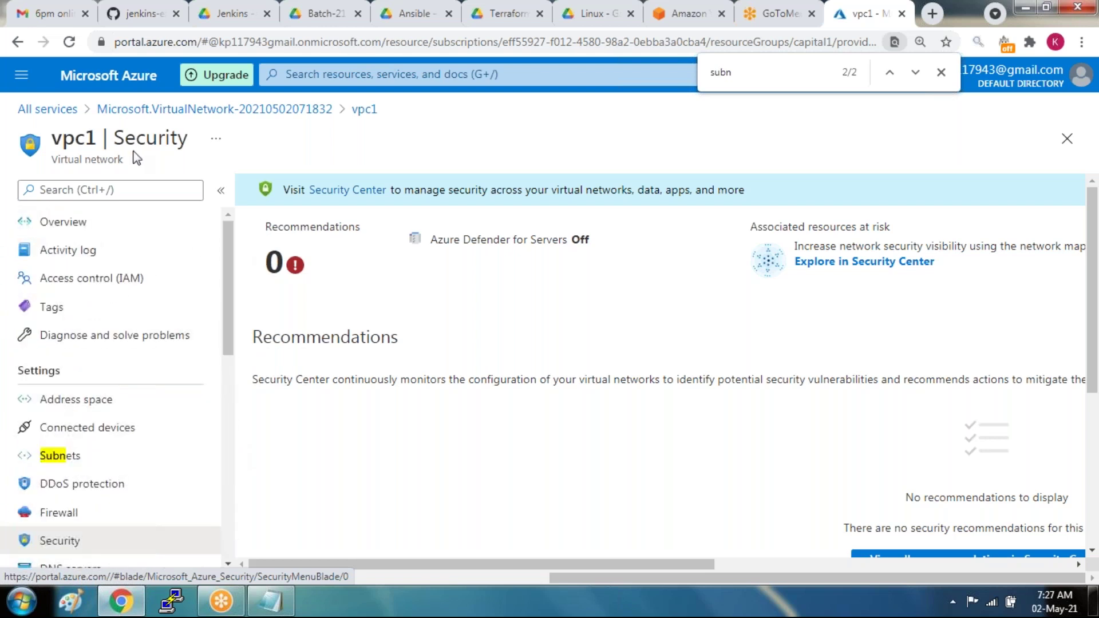
- Go to the virtual machines under the Compute services and start creating a new virtual machine, with the machine list collapsed
left_click(47, 109)
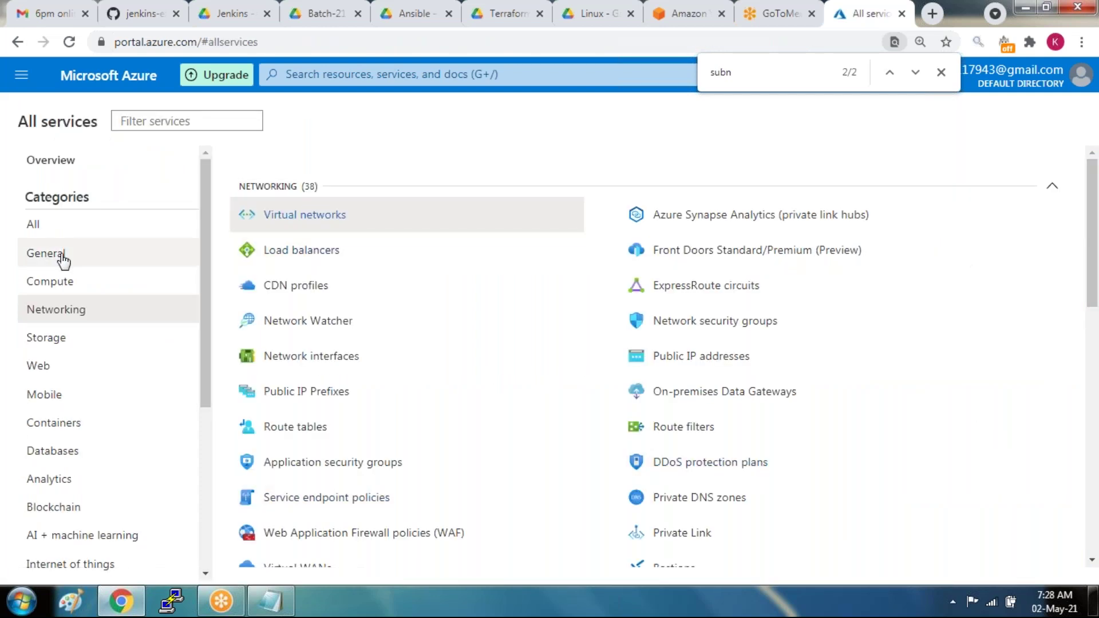
left_click(62, 286)
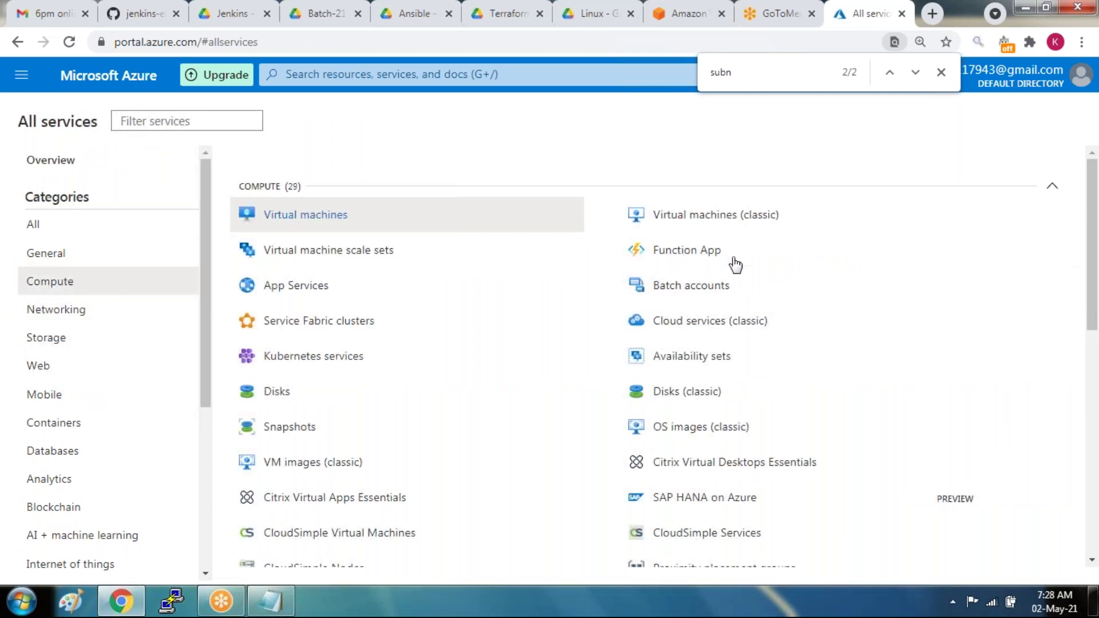
left_click(328, 222)
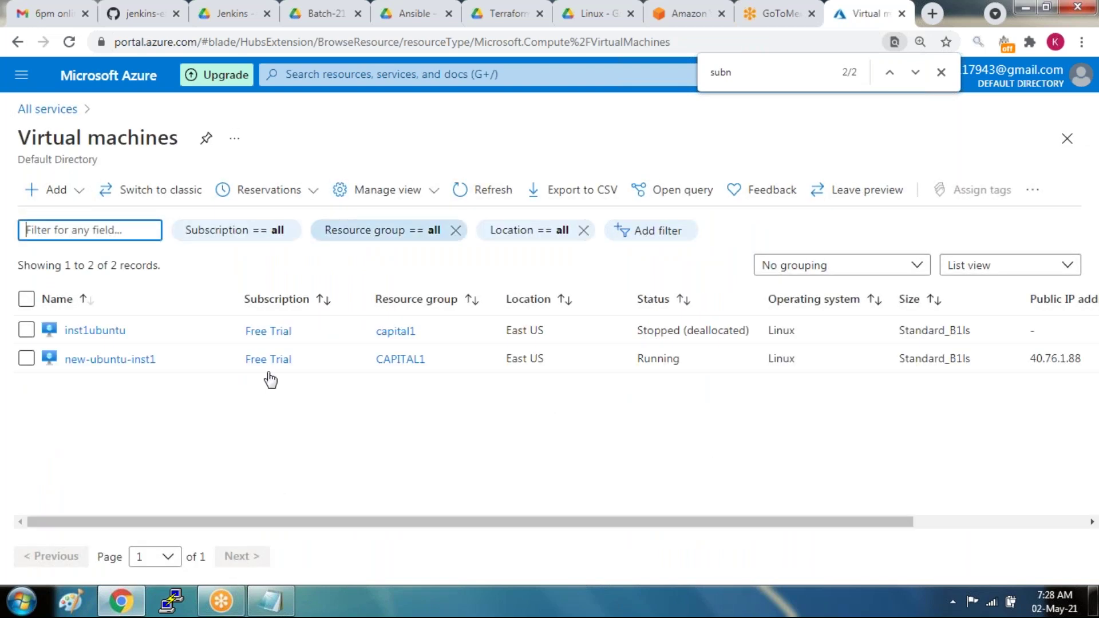
left_click(54, 189)
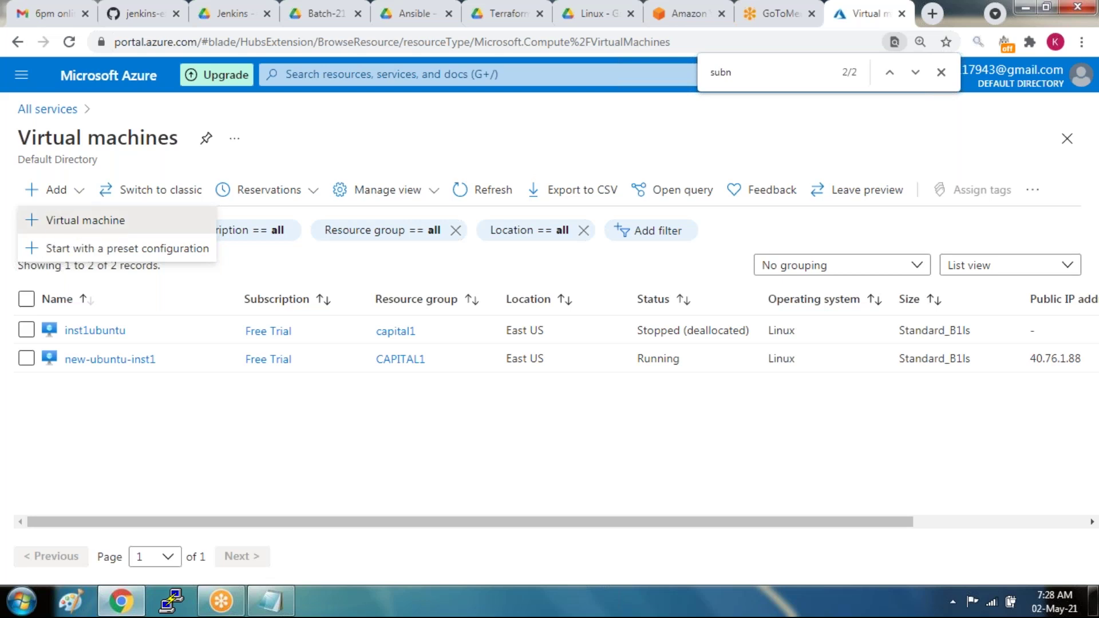
left_click(51, 221)
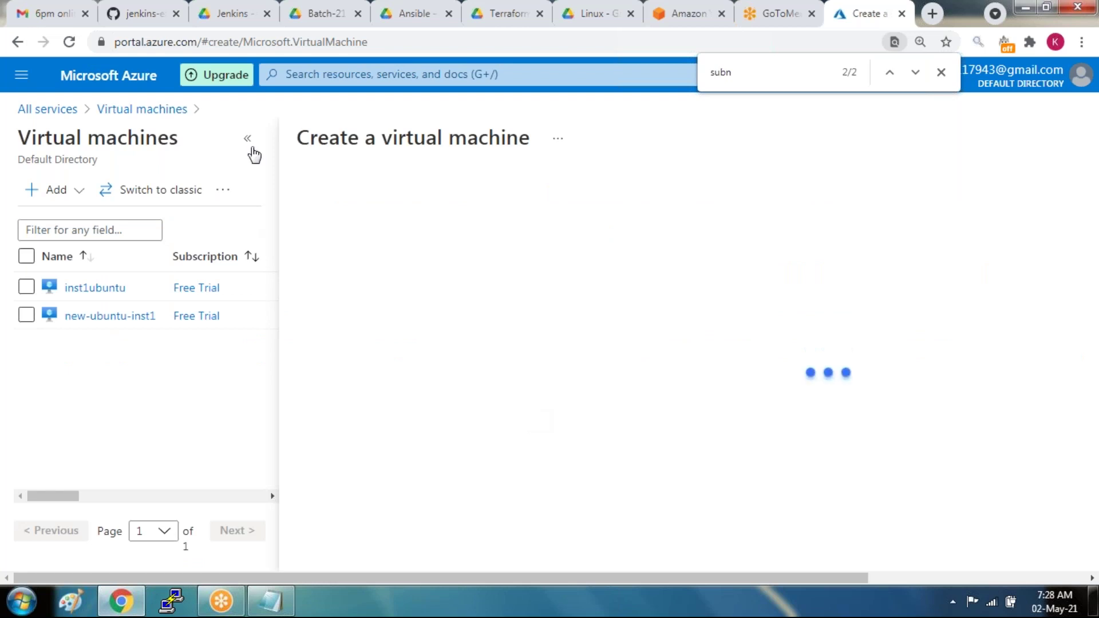
left_click(252, 148)
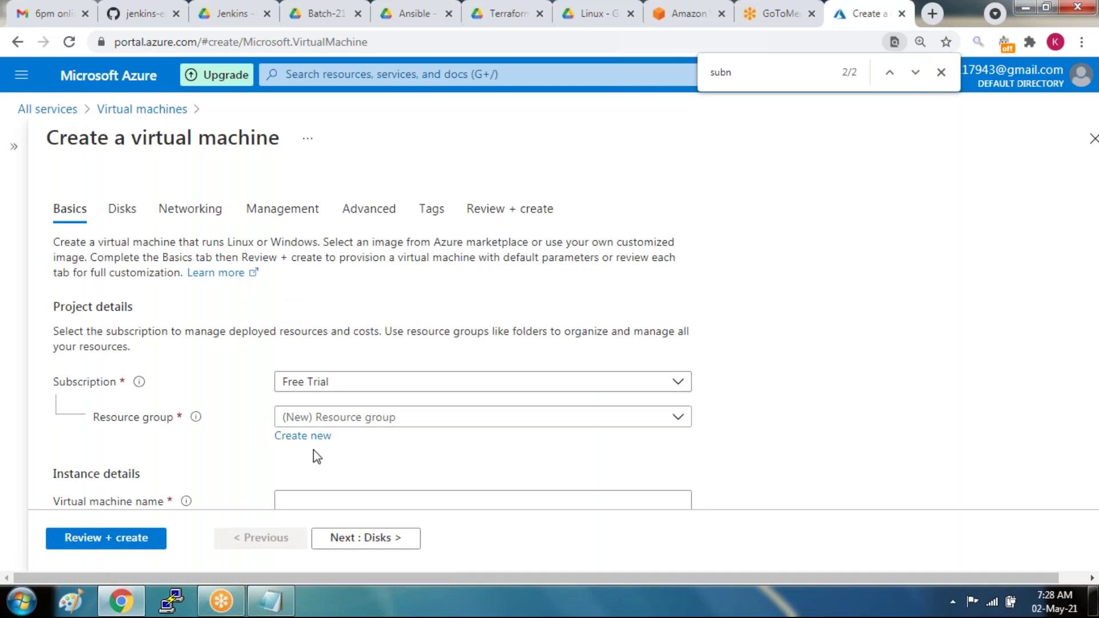
- Assign the new virtual machine to the capital1 resource group and name it inst1-vpc1
left_click(346, 419)
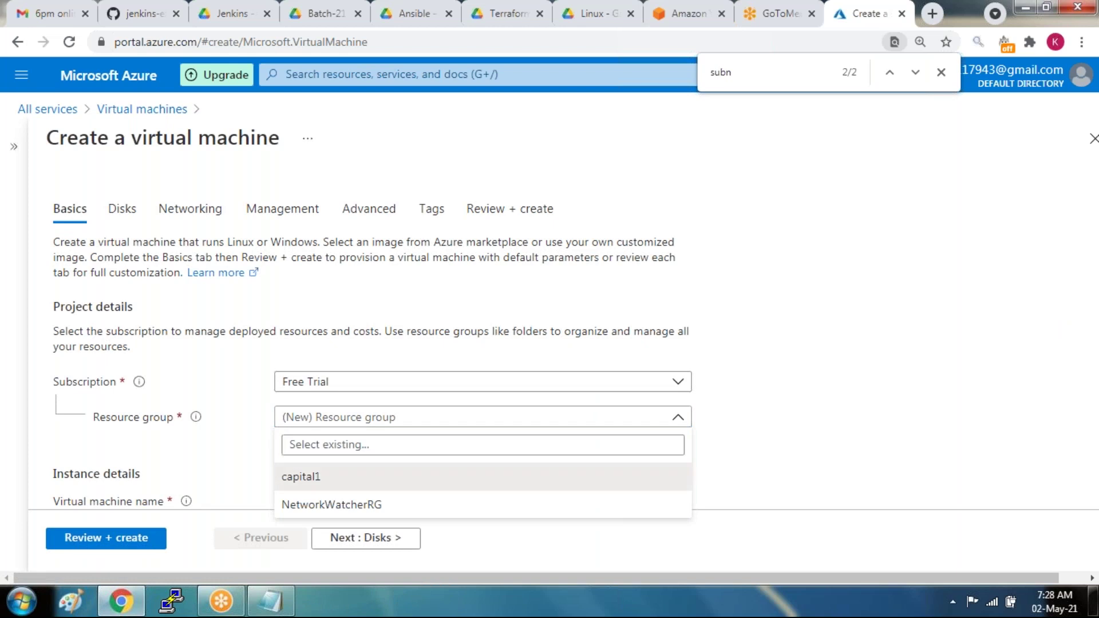
left_click(461, 477)
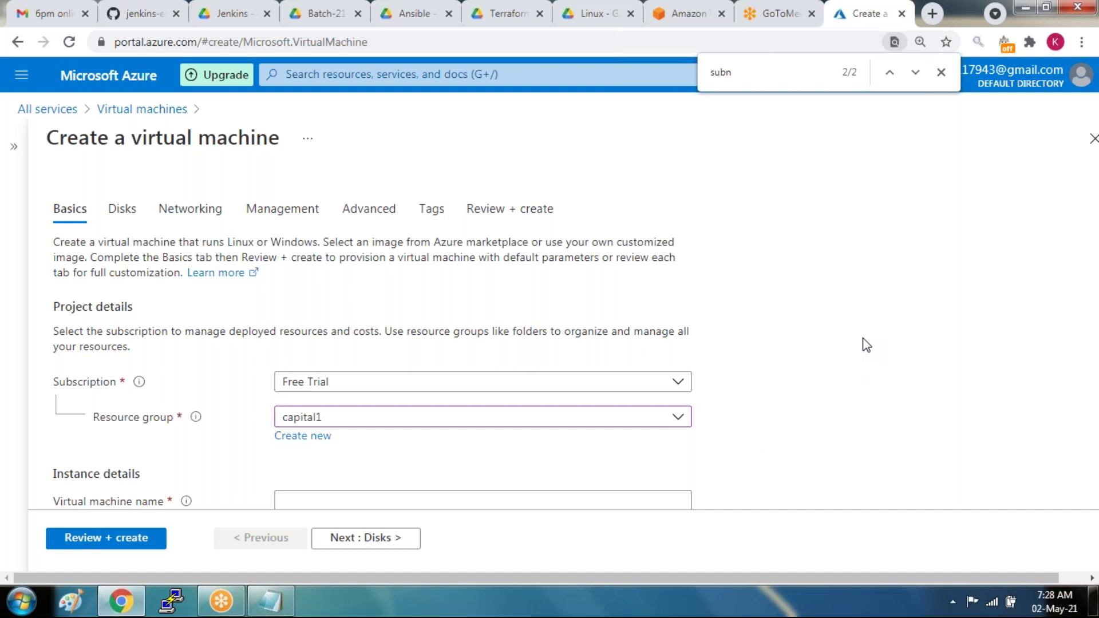
scroll(866, 344, "down", 8)
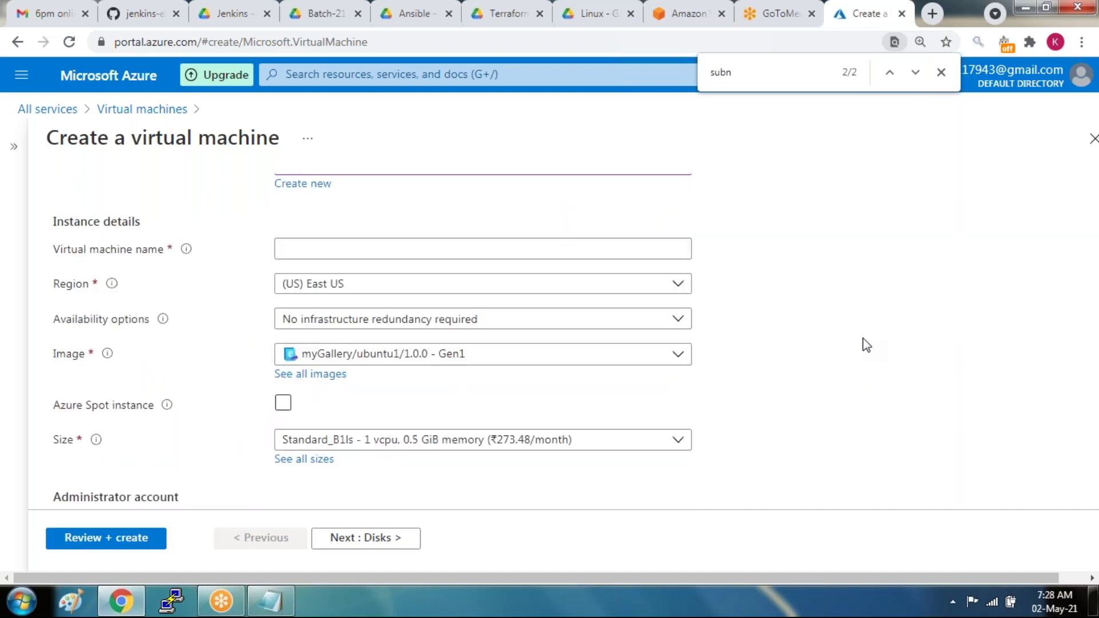
scroll(866, 345, "up", 2)
scroll(866, 345, "up", 3)
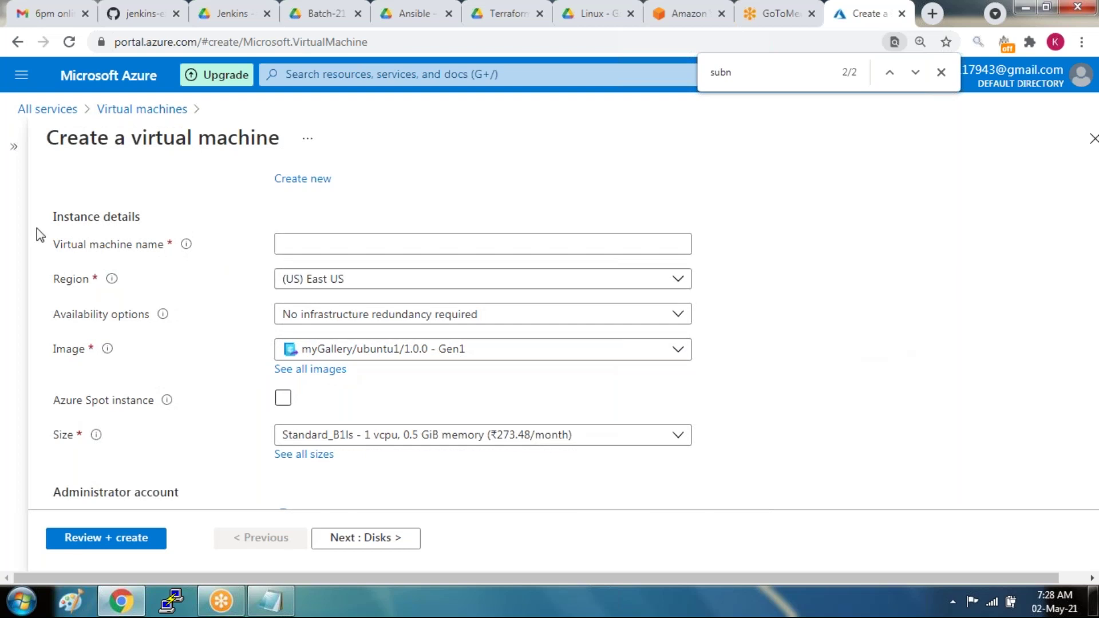
left_click(316, 246)
type("inst")
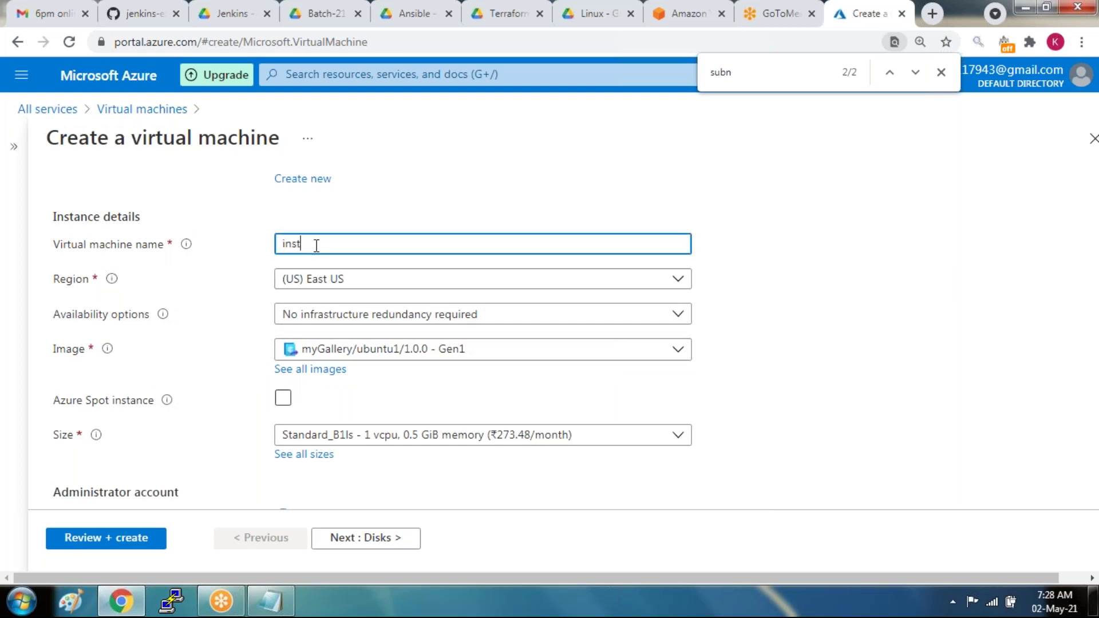
type("1-vpc1")
left_click(912, 285)
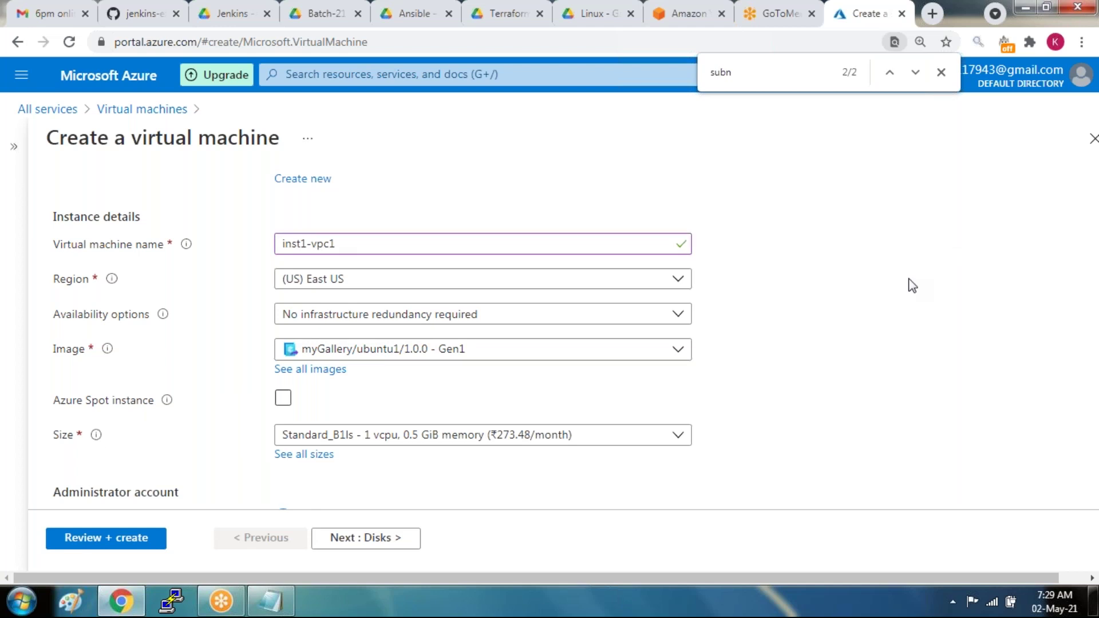
- Review the remaining basic options of the new virtual machine, keep the default disk options, and advance to the networking settings
scroll(912, 285, "down", 4)
scroll(913, 285, "down", 3)
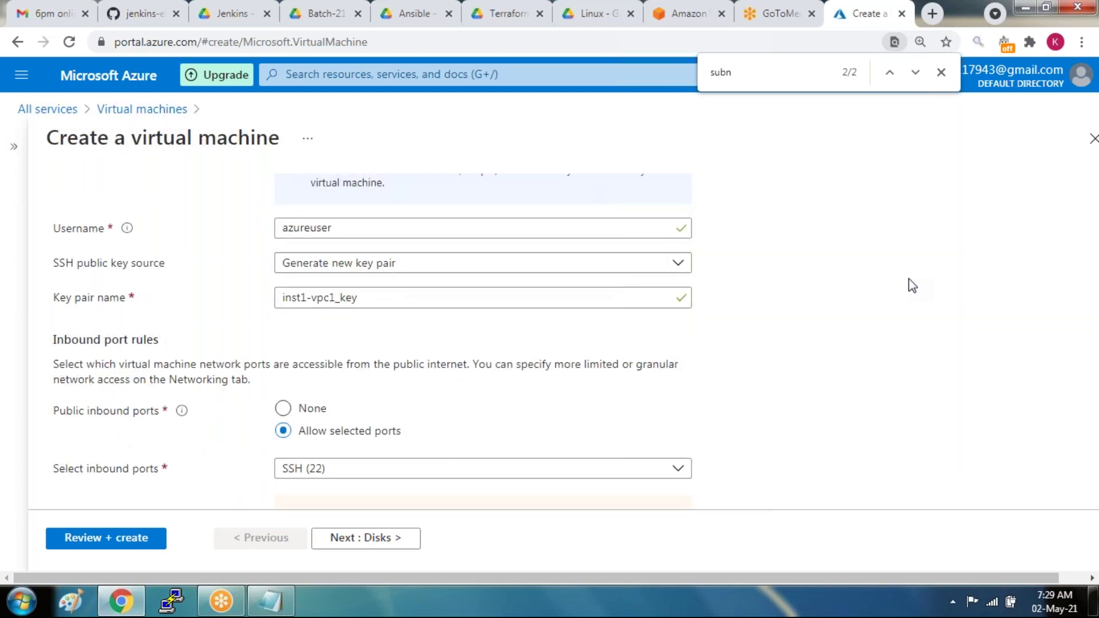
scroll(913, 285, "down", 2)
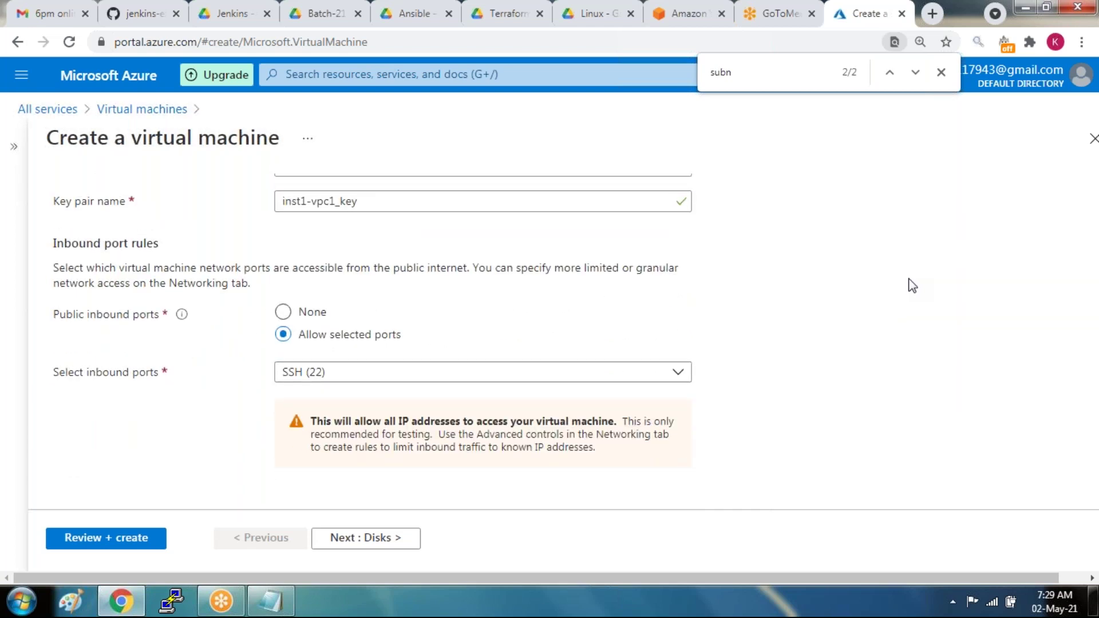
scroll(913, 285, "up", 1)
scroll(912, 285, "down", 1)
scroll(912, 285, "down", 3)
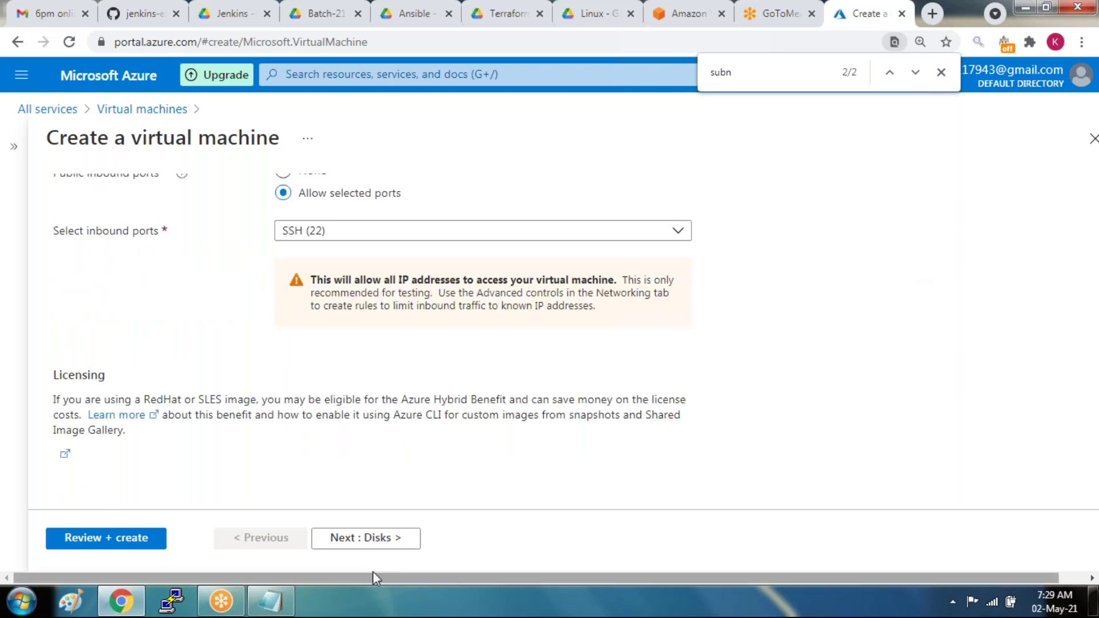
left_click(357, 543)
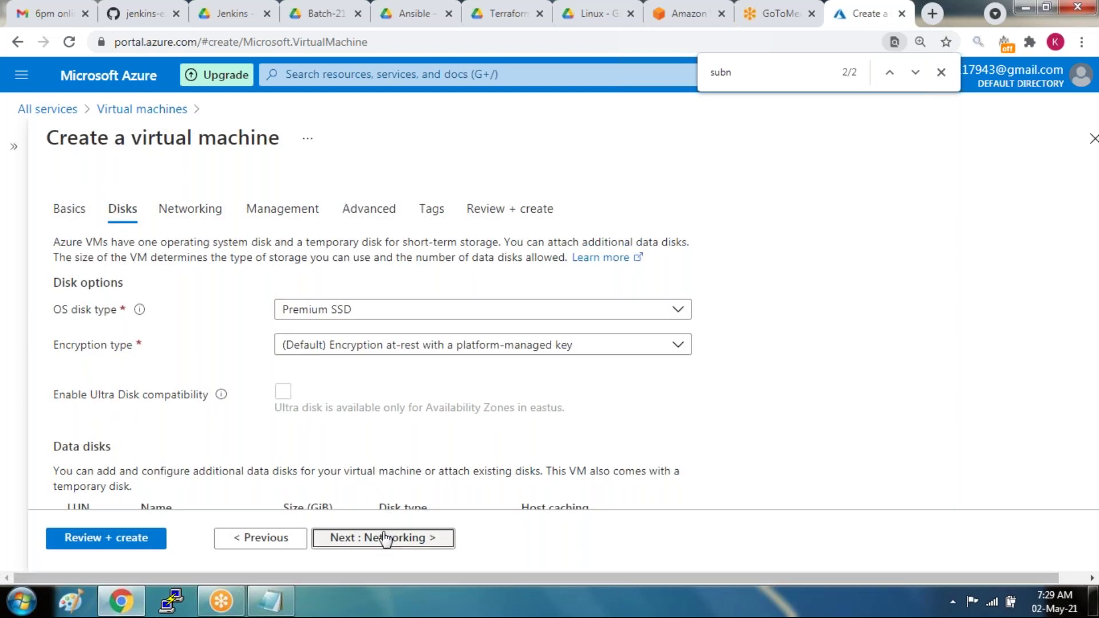
left_click(386, 539)
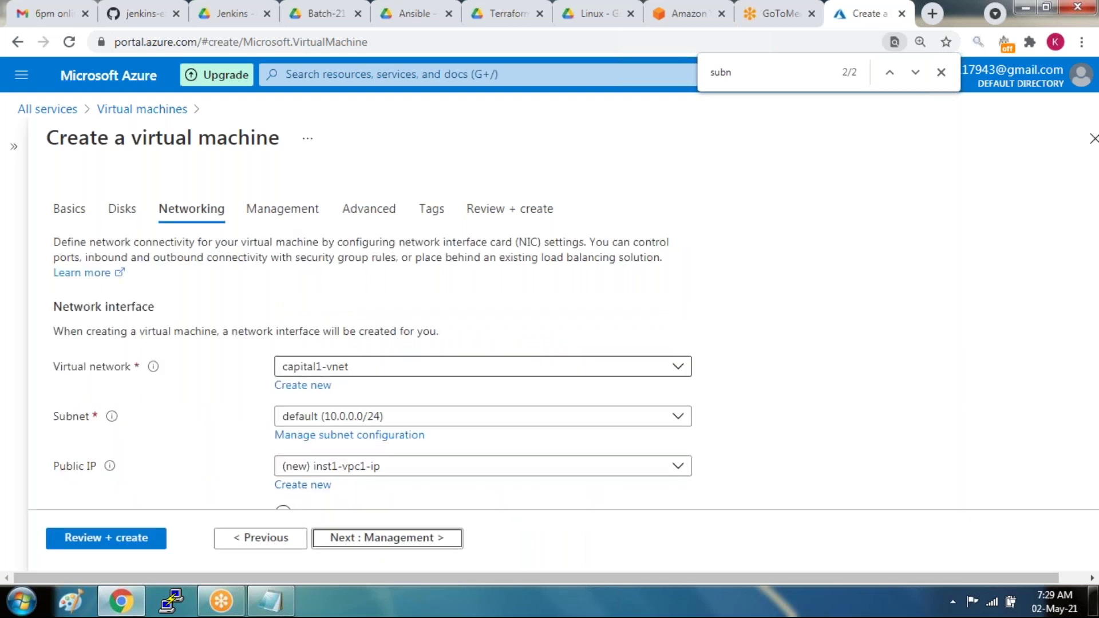
- Place the virtual machine in virtual network vpc1 on subnet vpc1-subnet (10.0.1.0/24), and review the remaining network interface and load balancing options
left_click(371, 369)
left_click(260, 502)
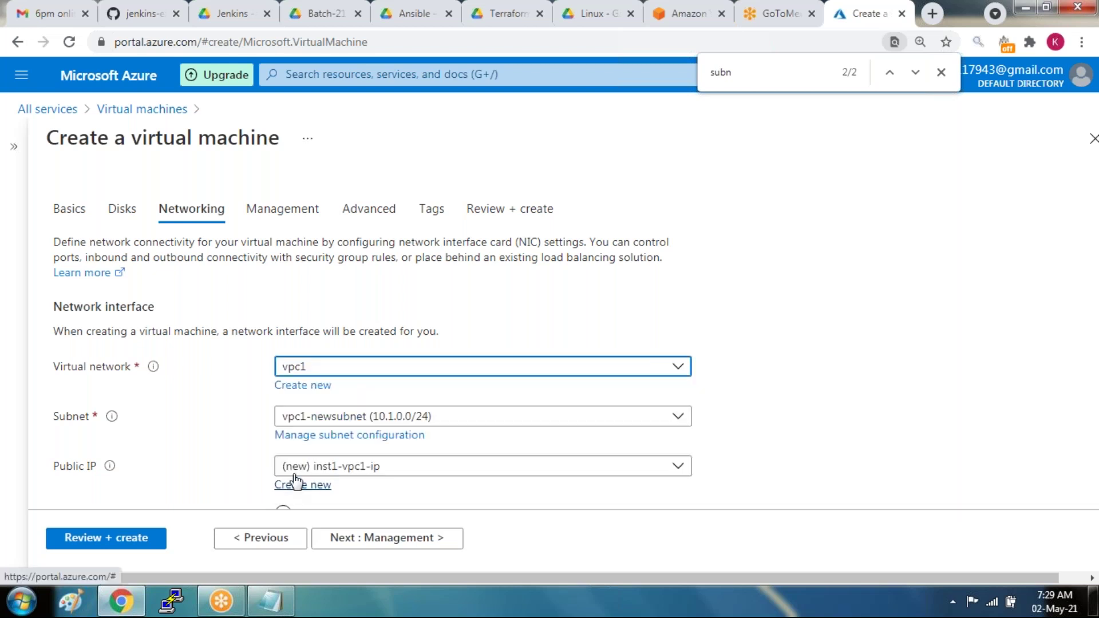
left_click(348, 422)
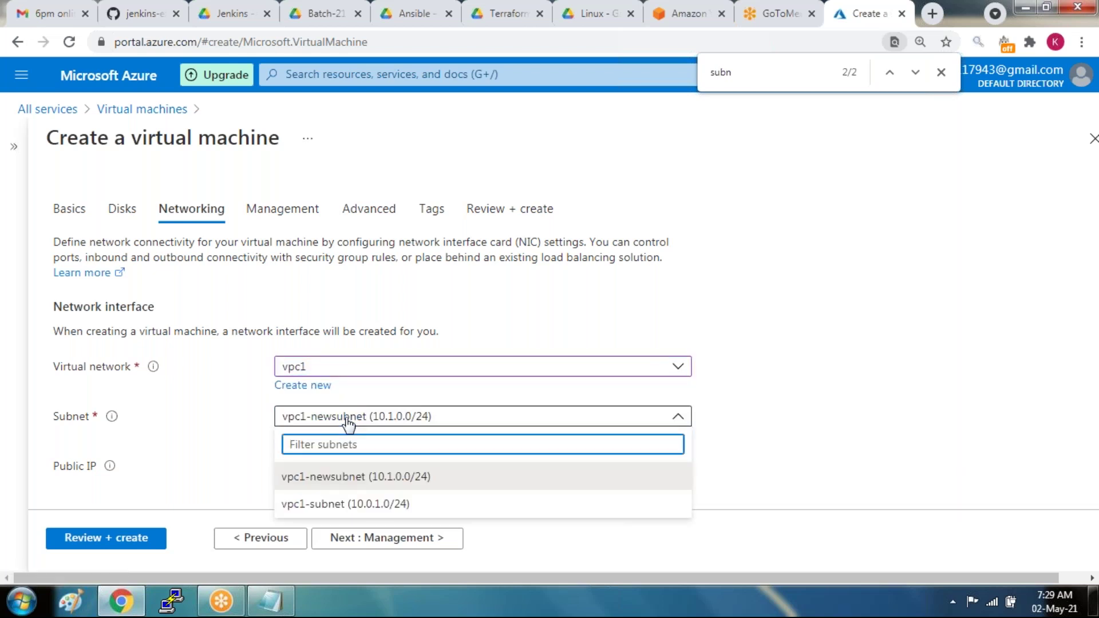
left_click(351, 505)
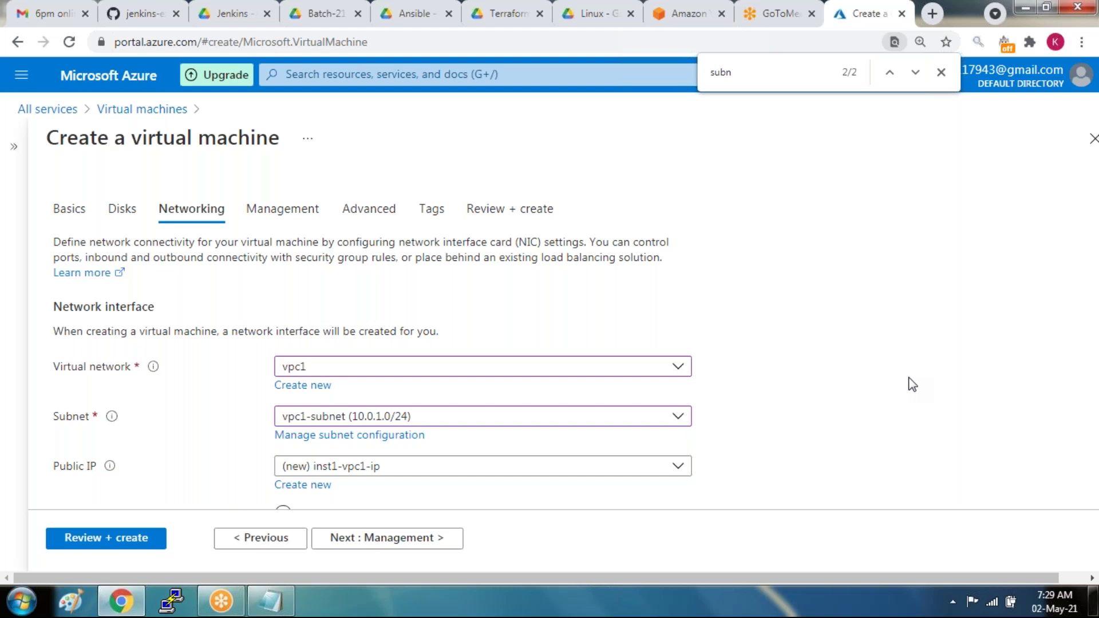
scroll(913, 384, "down", 5)
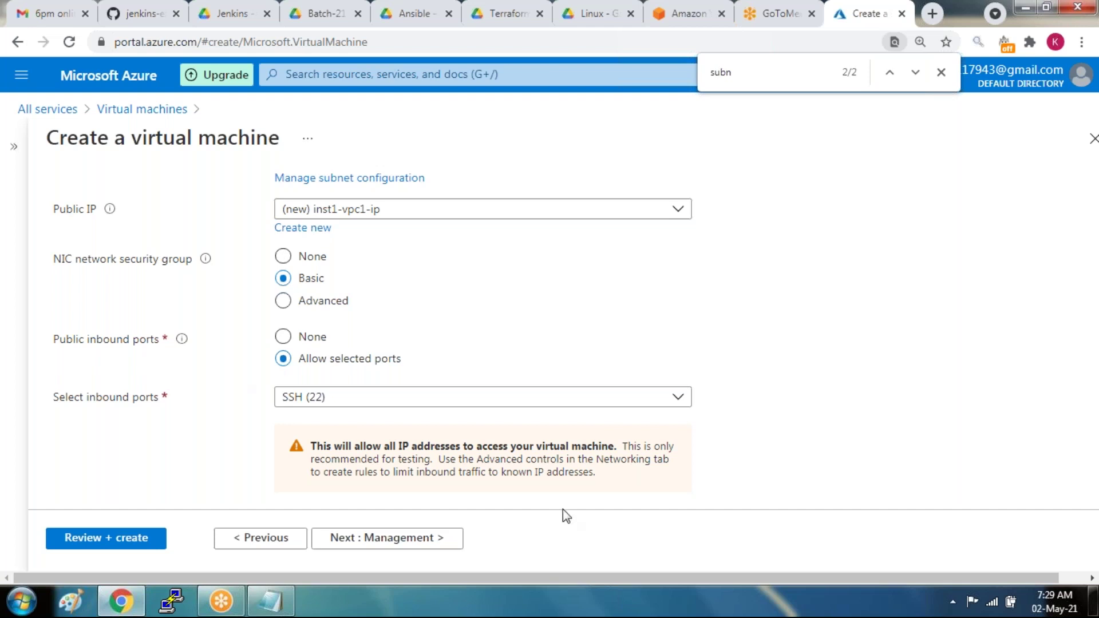
scroll(730, 458, "down", 3)
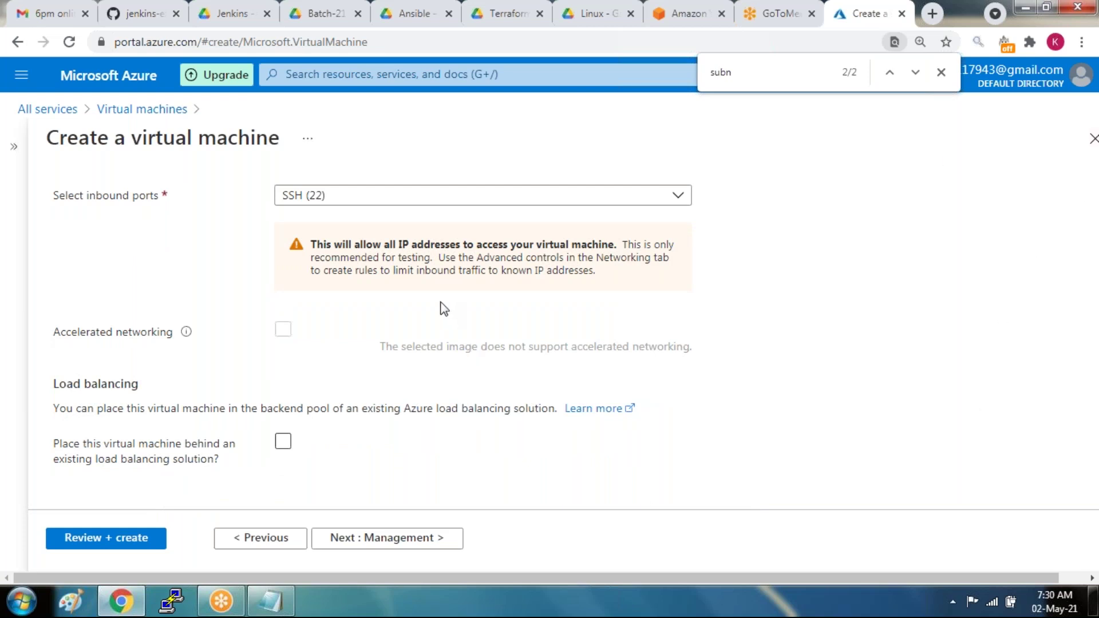
- Return to the basic options and change the virtual machine's image to Ubuntu Server 18.04 LTS - Gen1
scroll(444, 310, "up", 5)
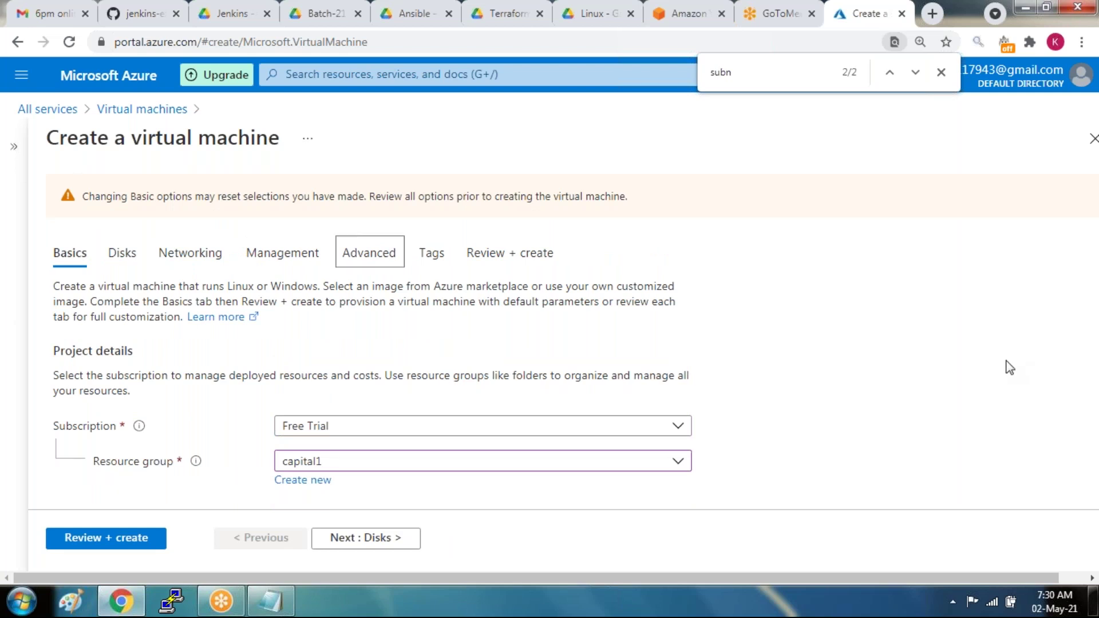
scroll(1009, 368, "down", 10)
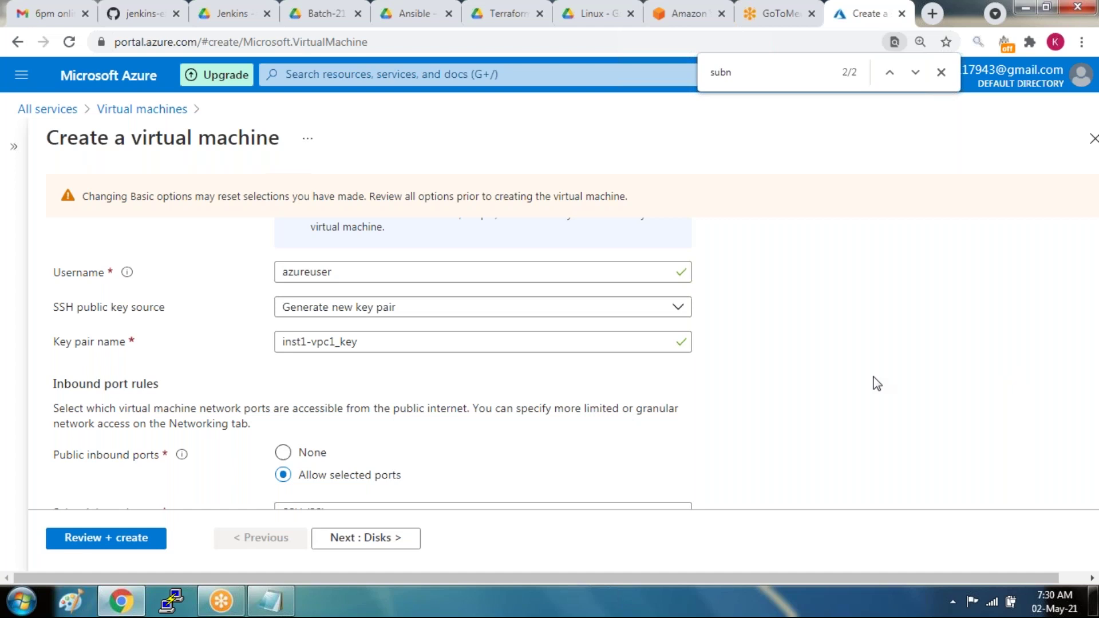
scroll(877, 384, "up", 6)
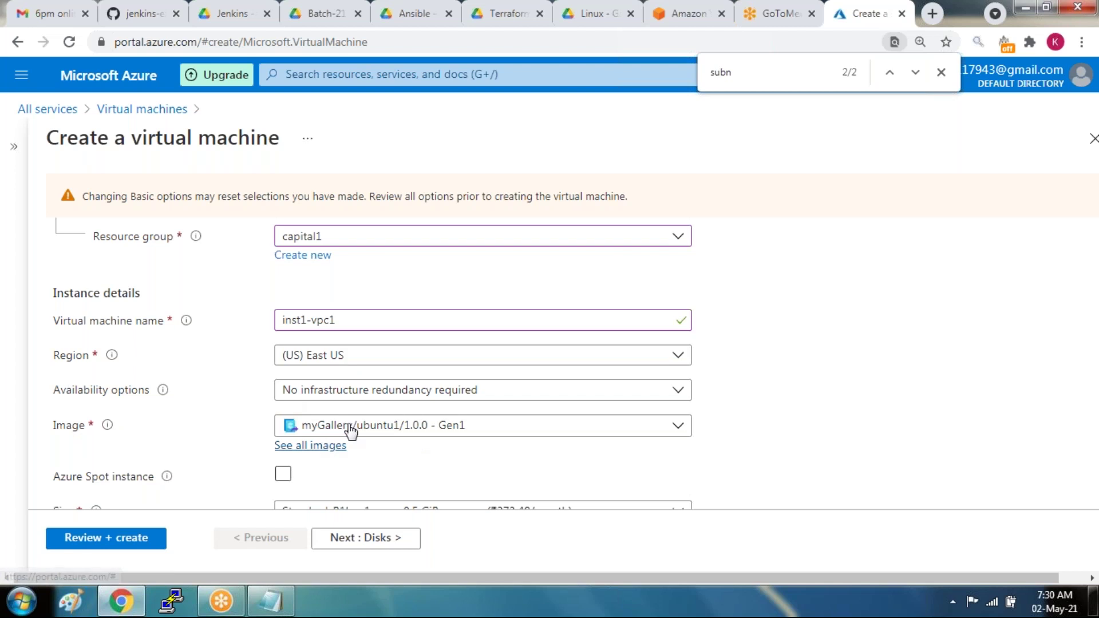
left_click(446, 426)
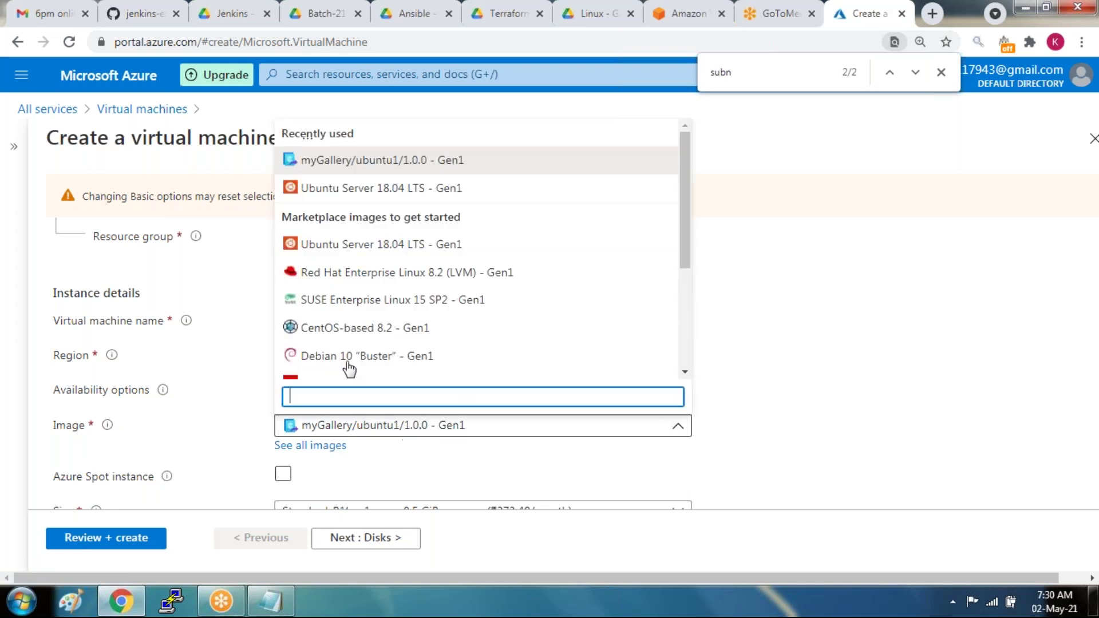
left_click(354, 189)
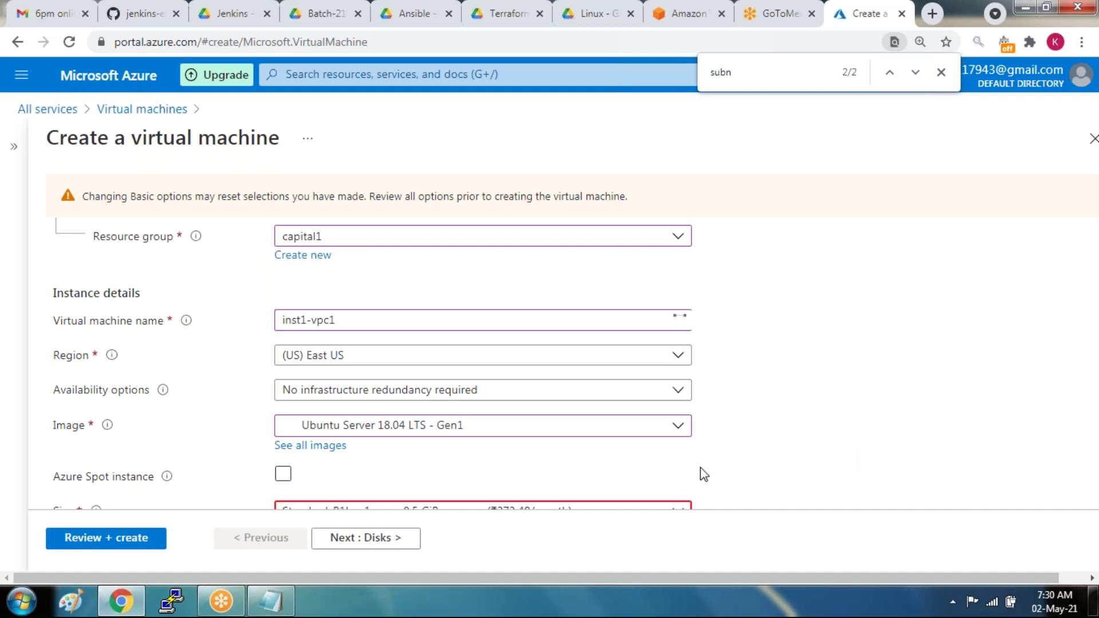
- Browse all VM sizes, sort them by monthly cost from the lowest, and select the B1ls size
scroll(559, 488, "down", 3)
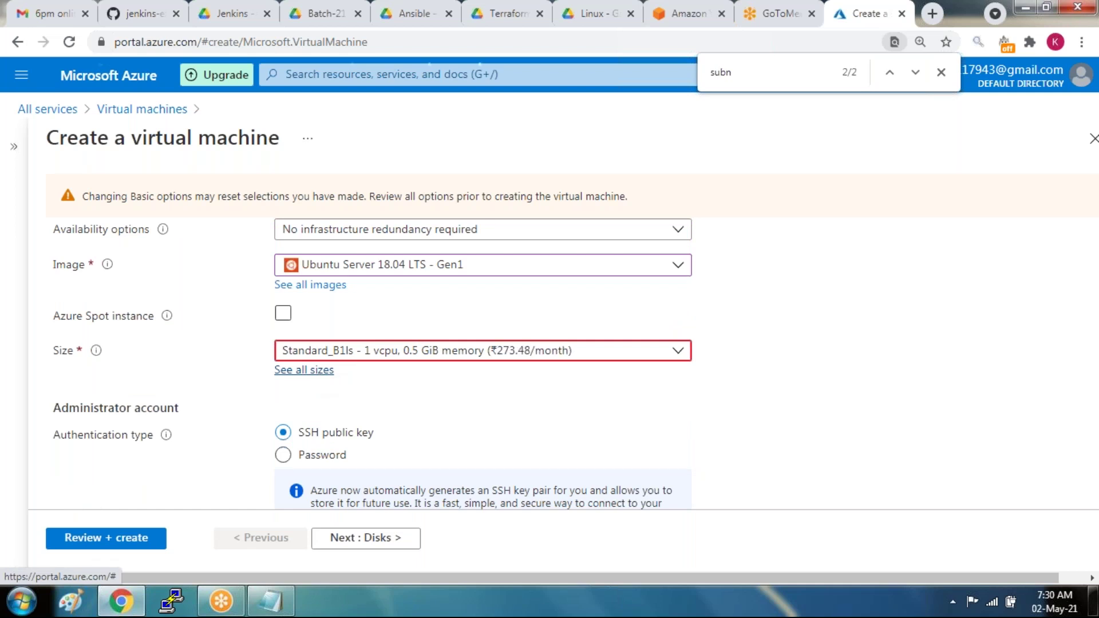
left_click(304, 370)
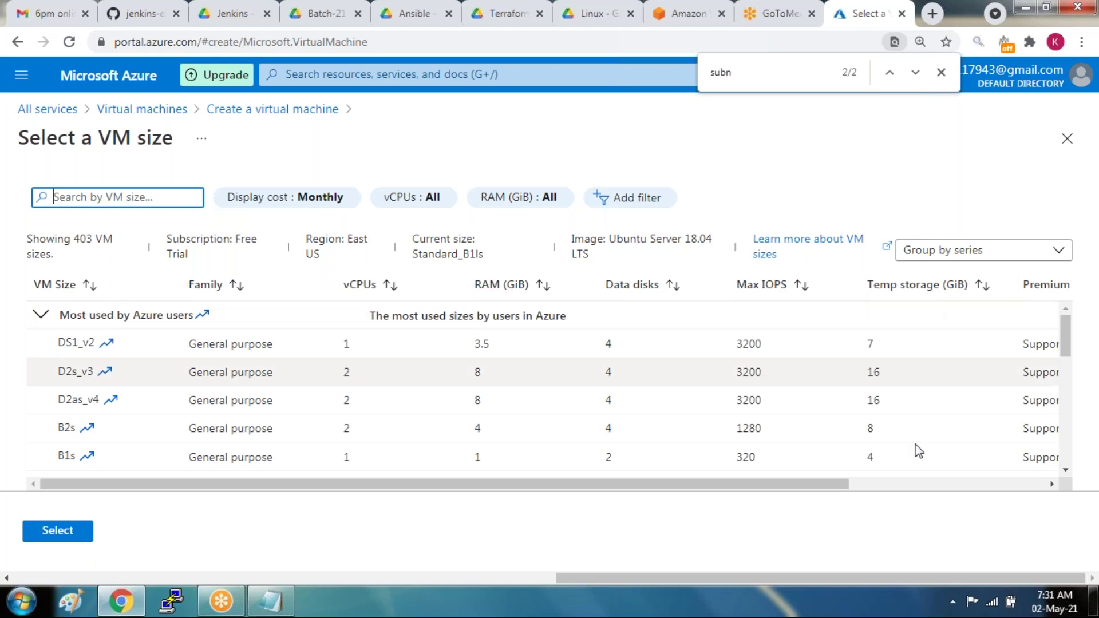
left_click_drag(845, 492, 1030, 486)
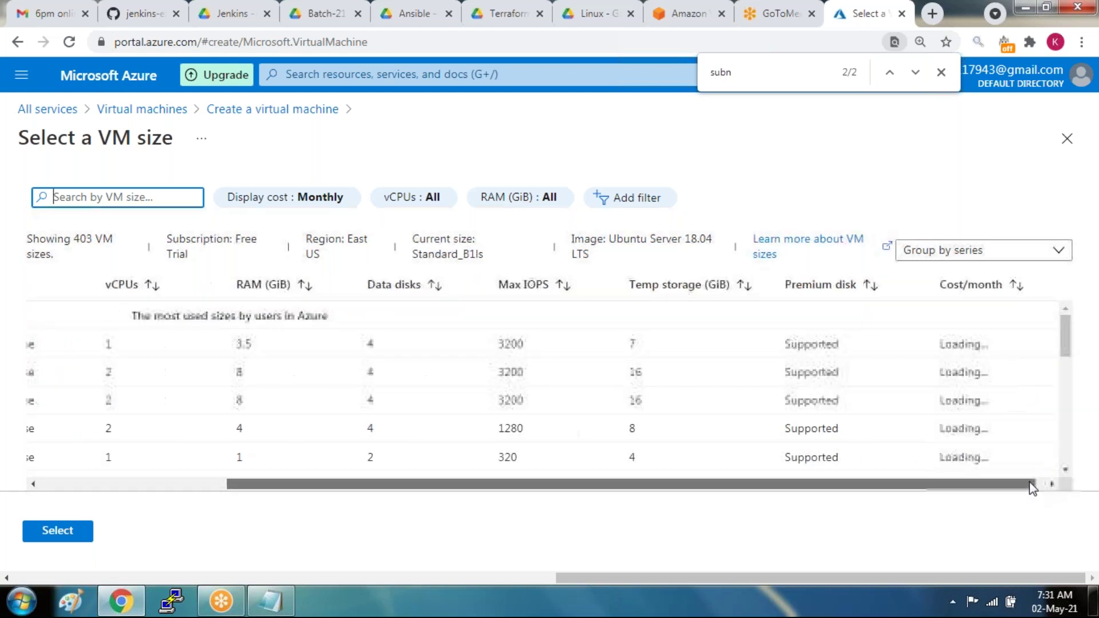
left_click(980, 286)
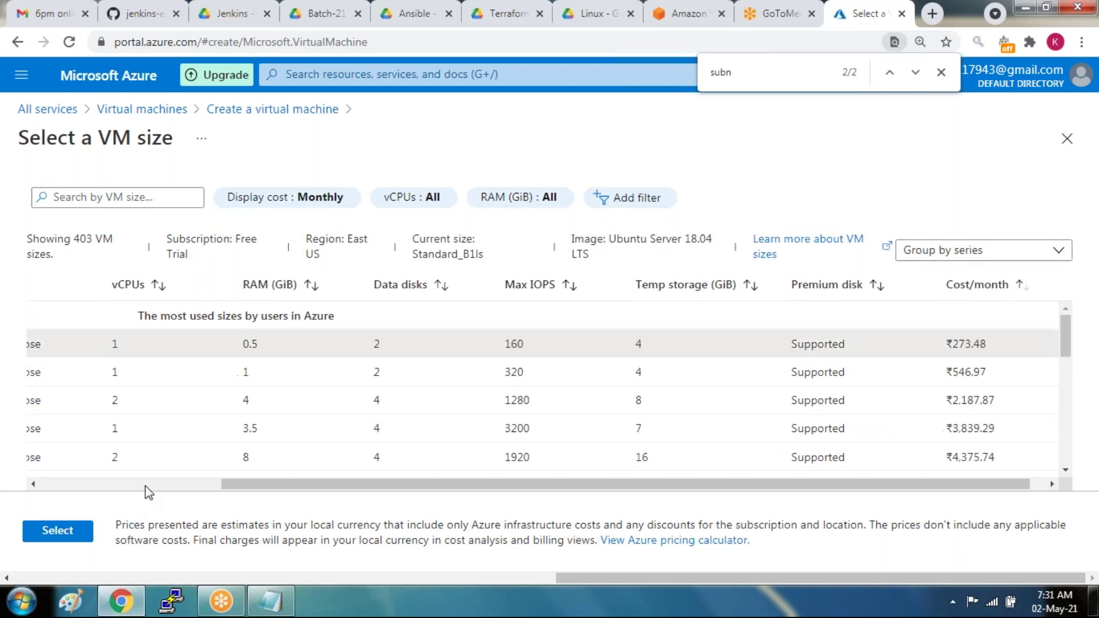
left_click_drag(260, 486, 1, 486)
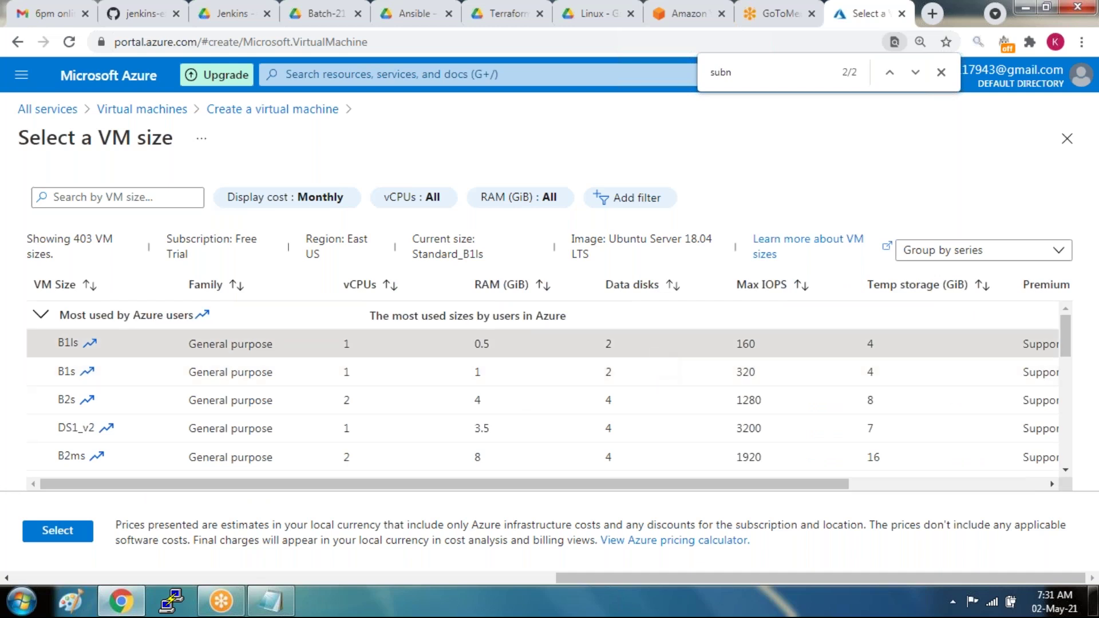
key("Tab")
key("Return")
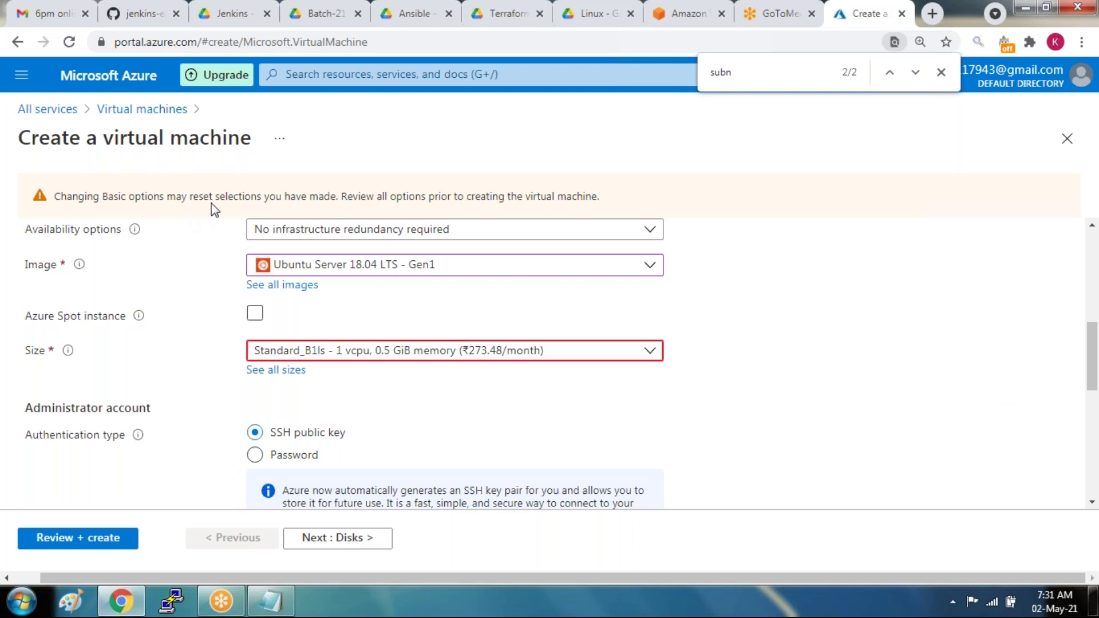
- Try password authentication for the administrator account, and switch back to SSH public key
left_click_drag(271, 201, 532, 200)
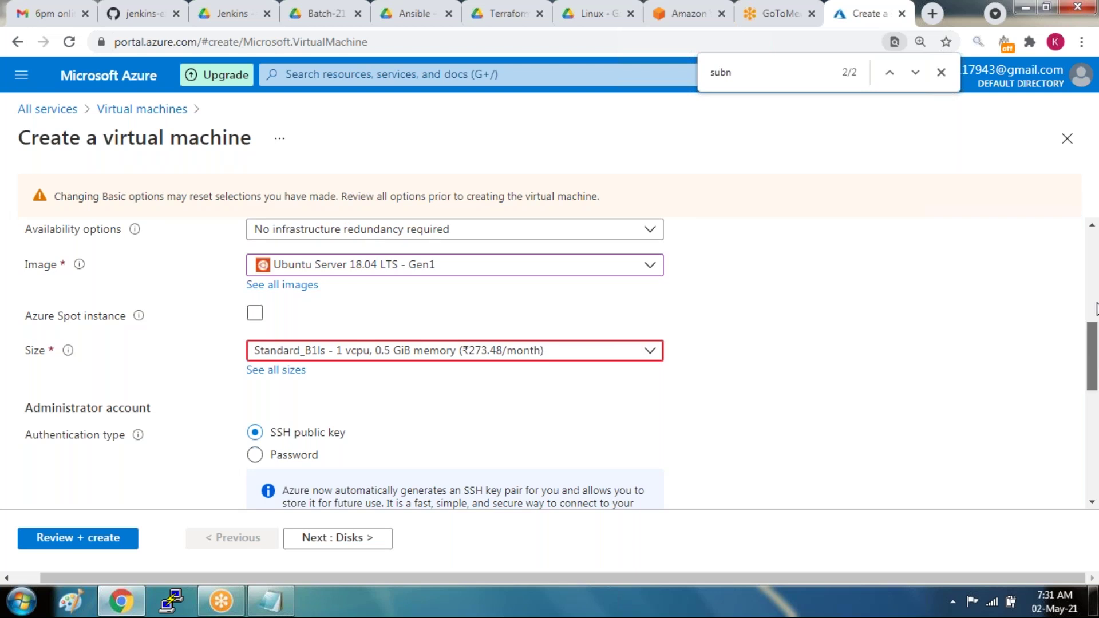
left_click(1096, 307)
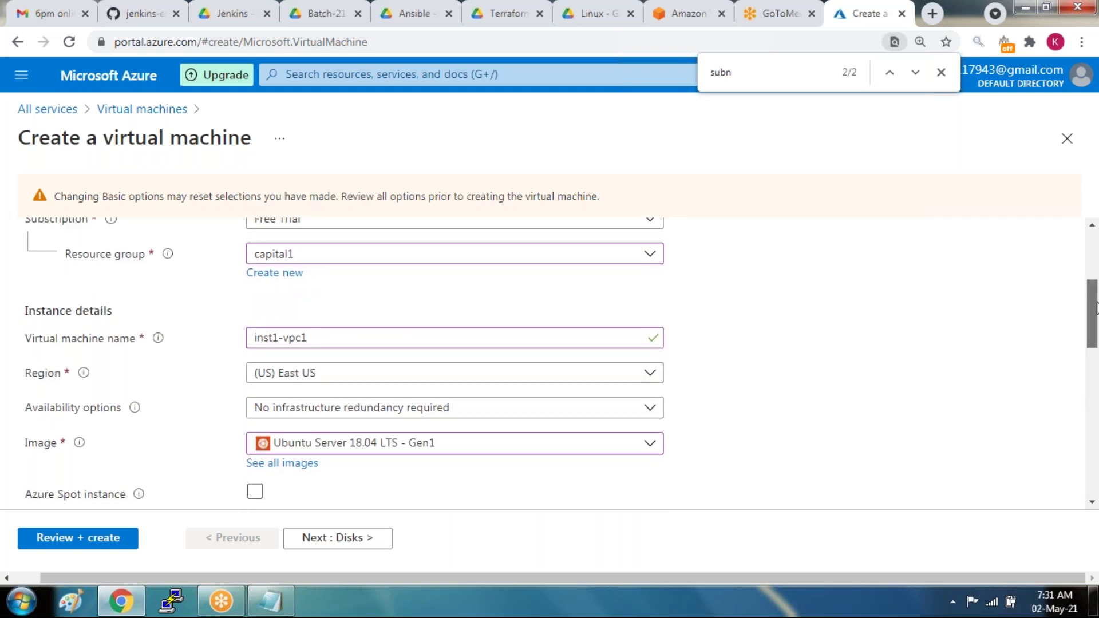
left_click_drag(1097, 306, 1096, 452)
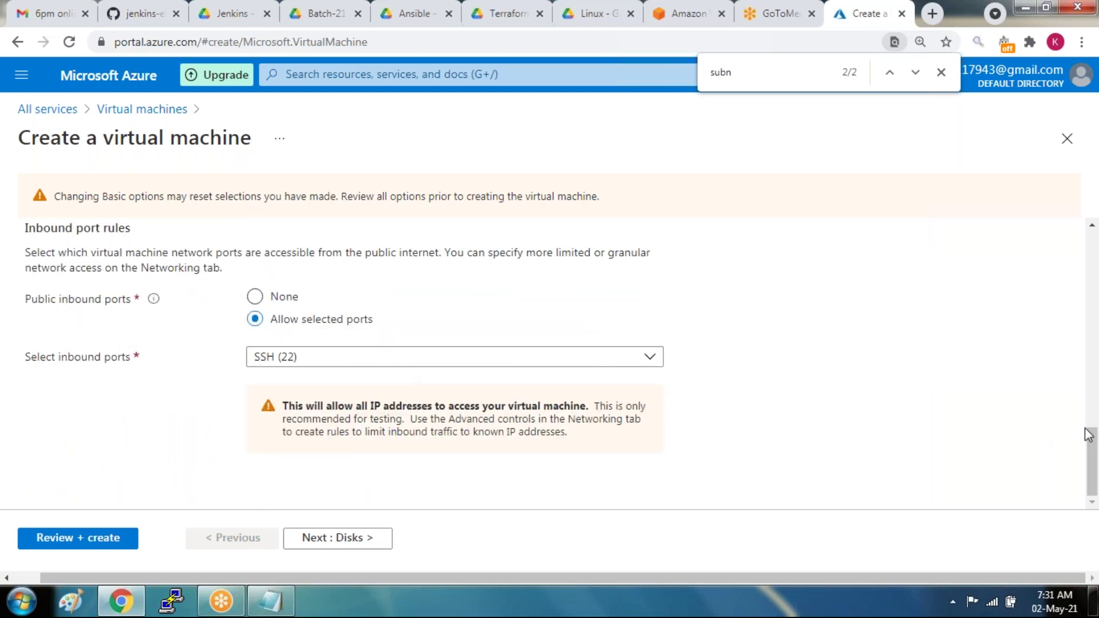
left_click_drag(1093, 438, 1094, 391)
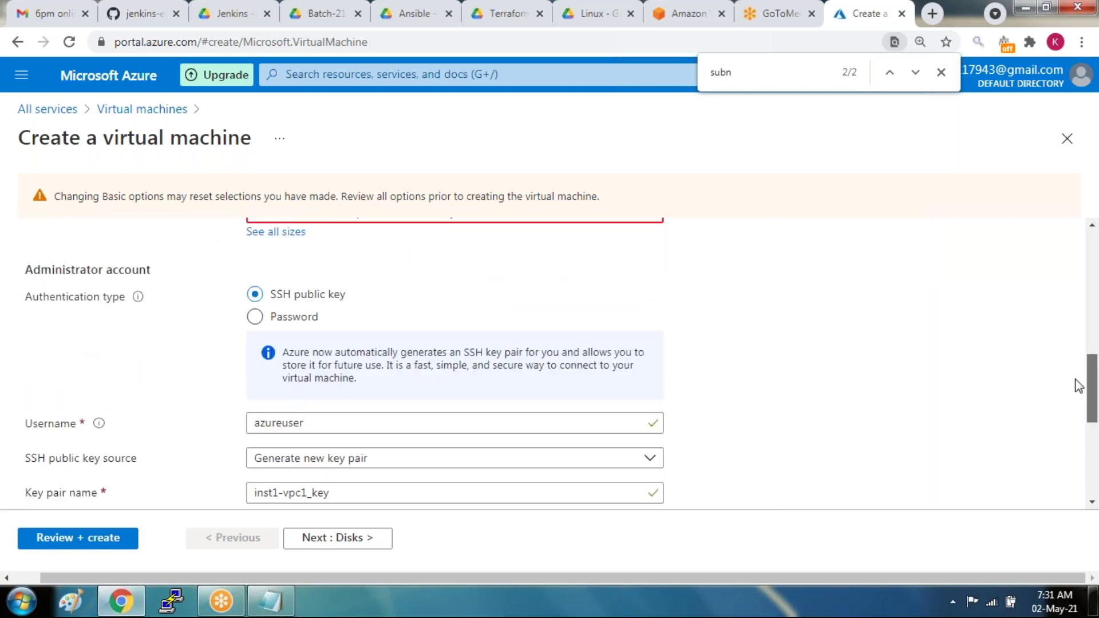
left_click(255, 317)
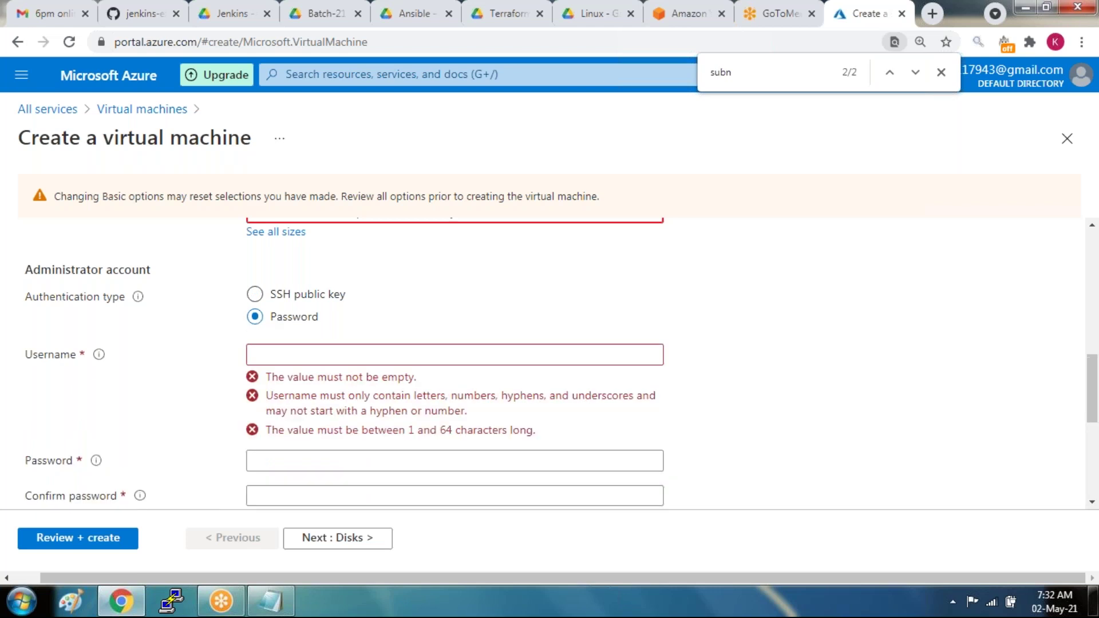
left_click(258, 353)
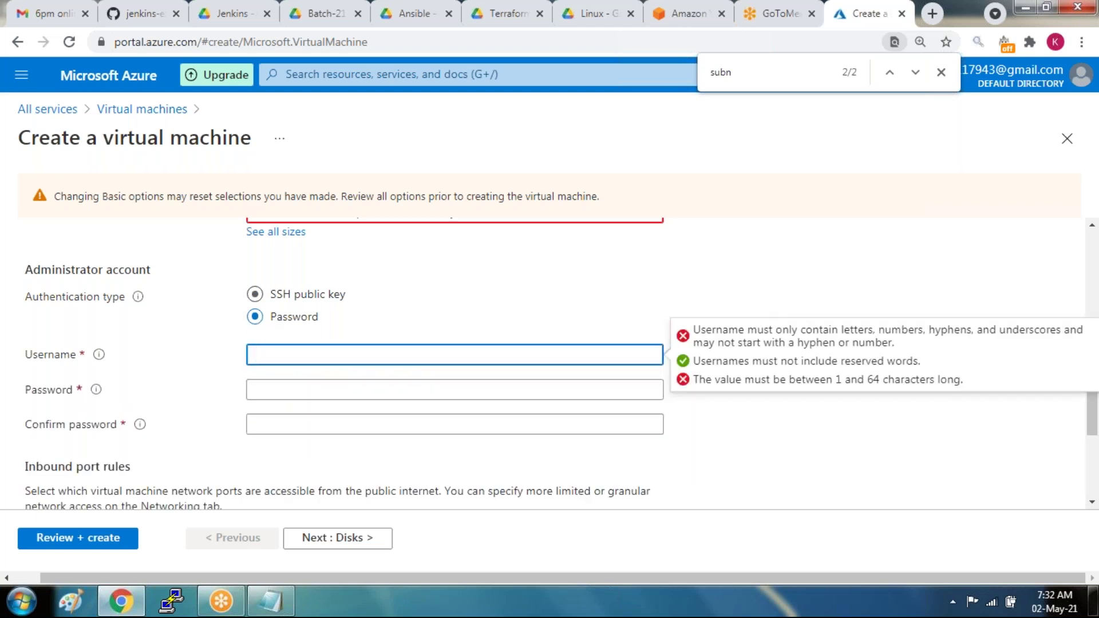
left_click(255, 295)
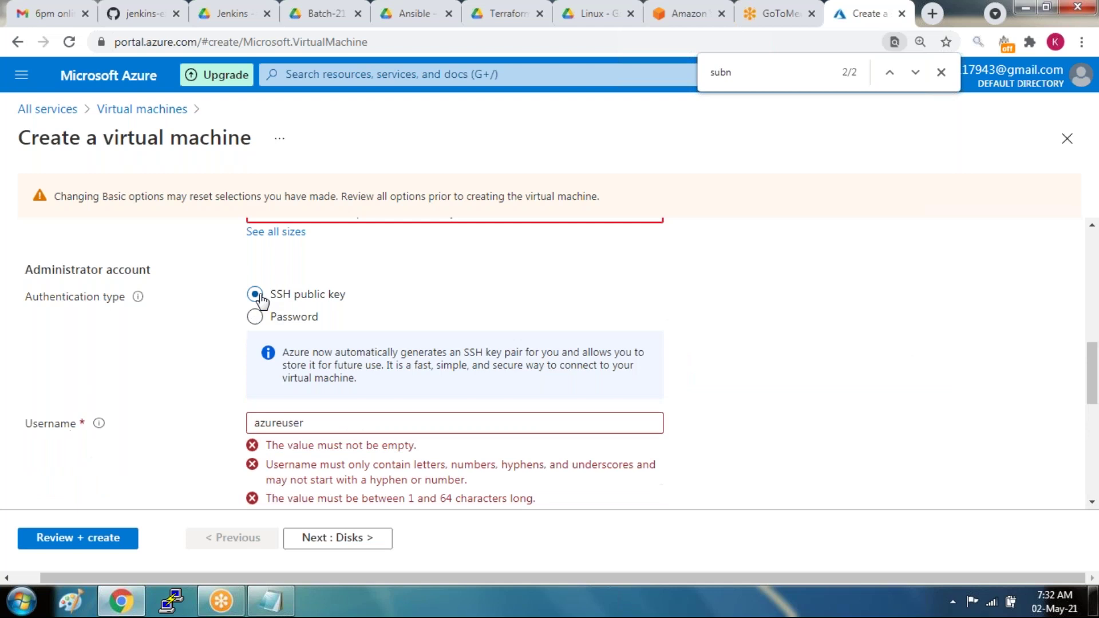
- Try using an existing public key as the SSH public key source for the administrator account
left_click(345, 419)
left_click(345, 458)
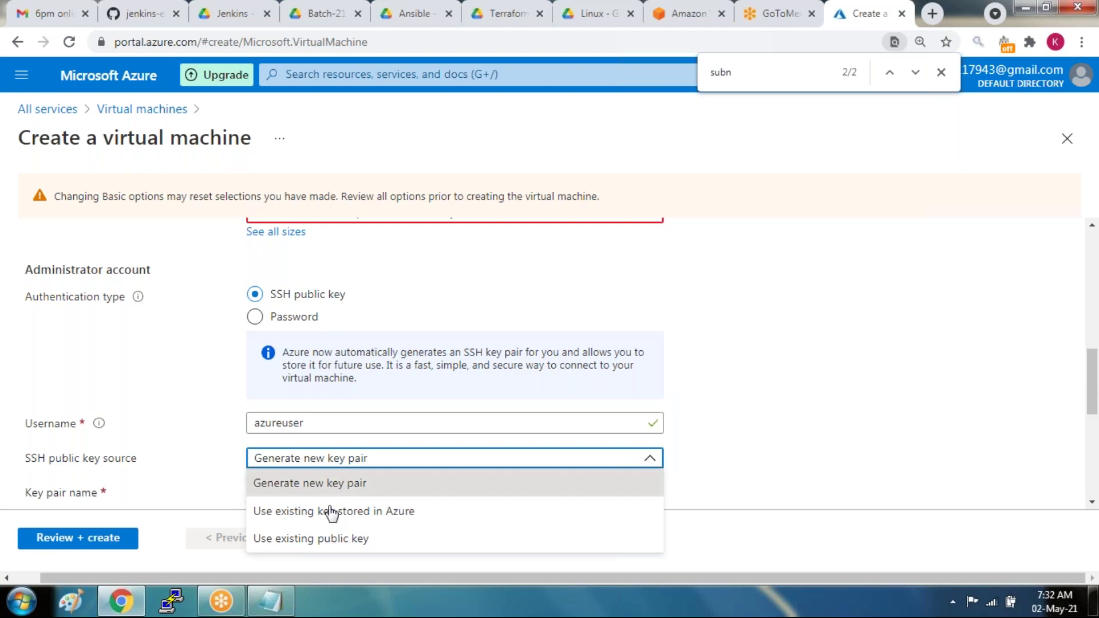
left_click(315, 539)
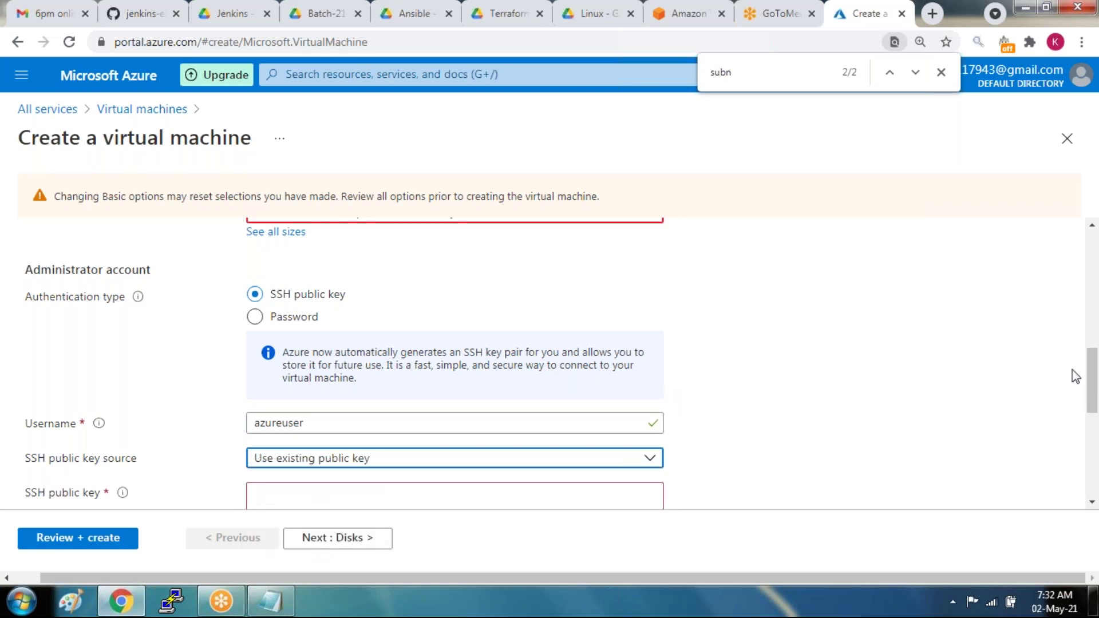
left_click_drag(1091, 372, 1092, 409)
left_click(581, 368)
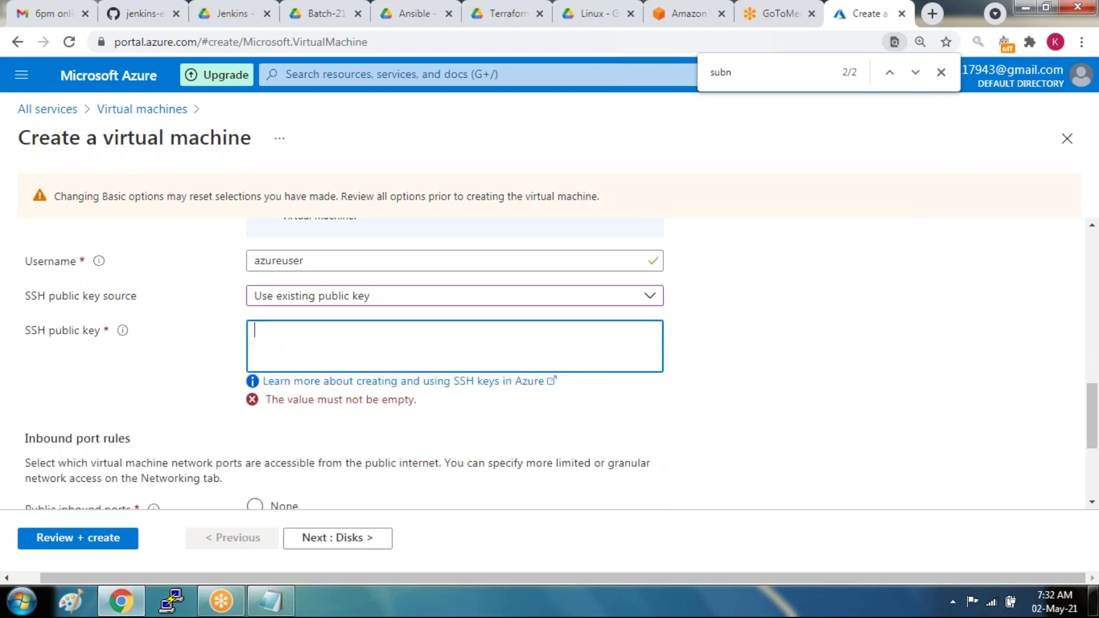
- Set the SSH public key source to an existing key stored in Azure and choose the stored key new-ubuntu-inst1_key
left_click(507, 299)
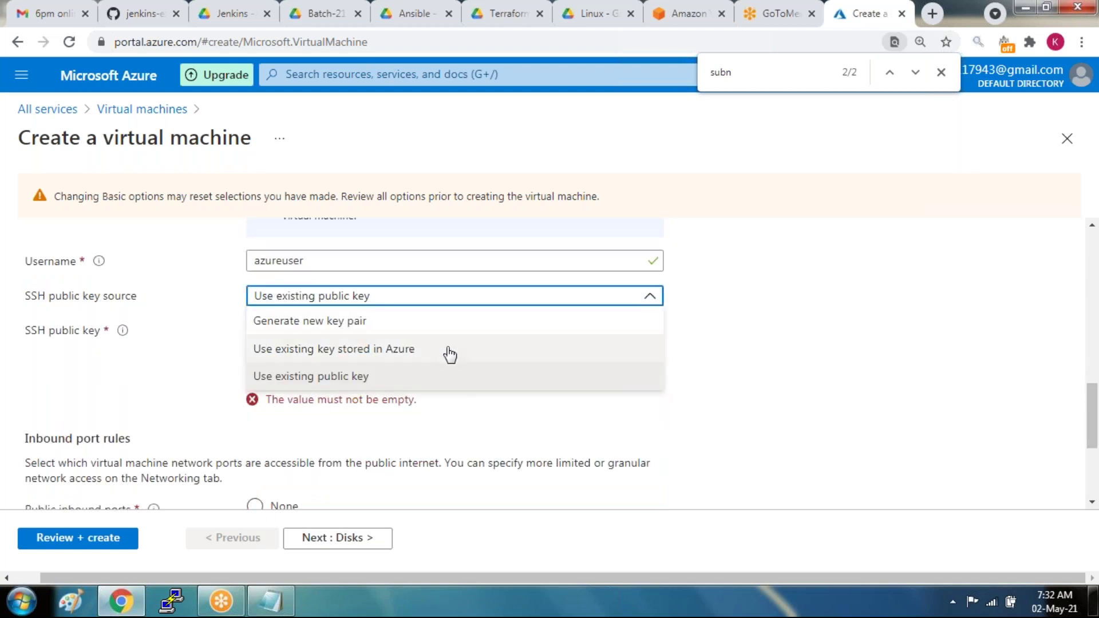
left_click(343, 349)
left_click(344, 349)
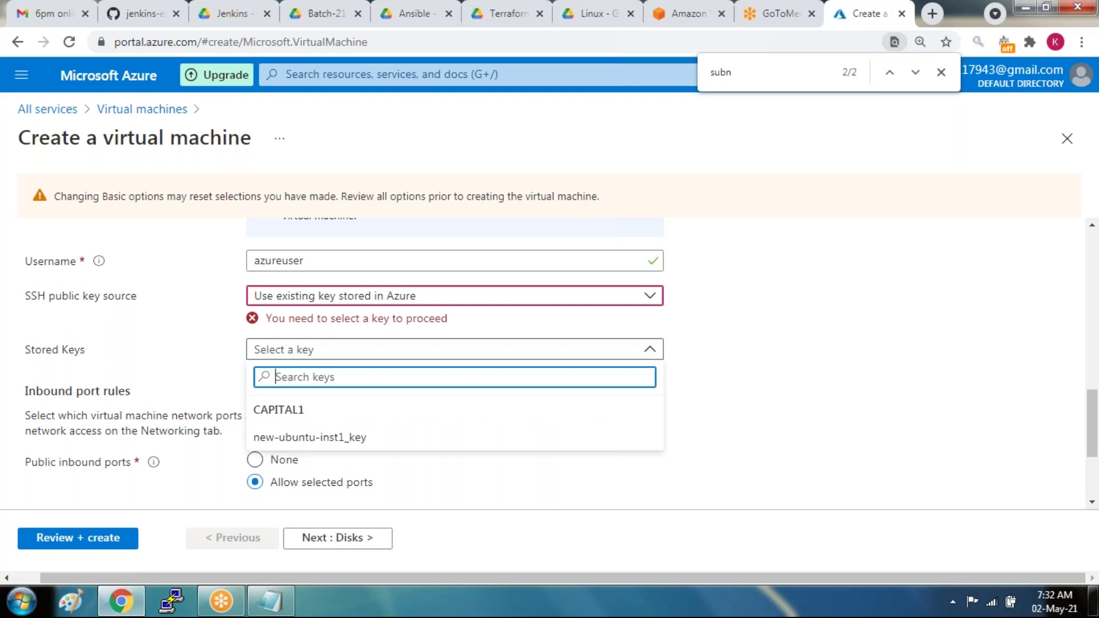
left_click(410, 437)
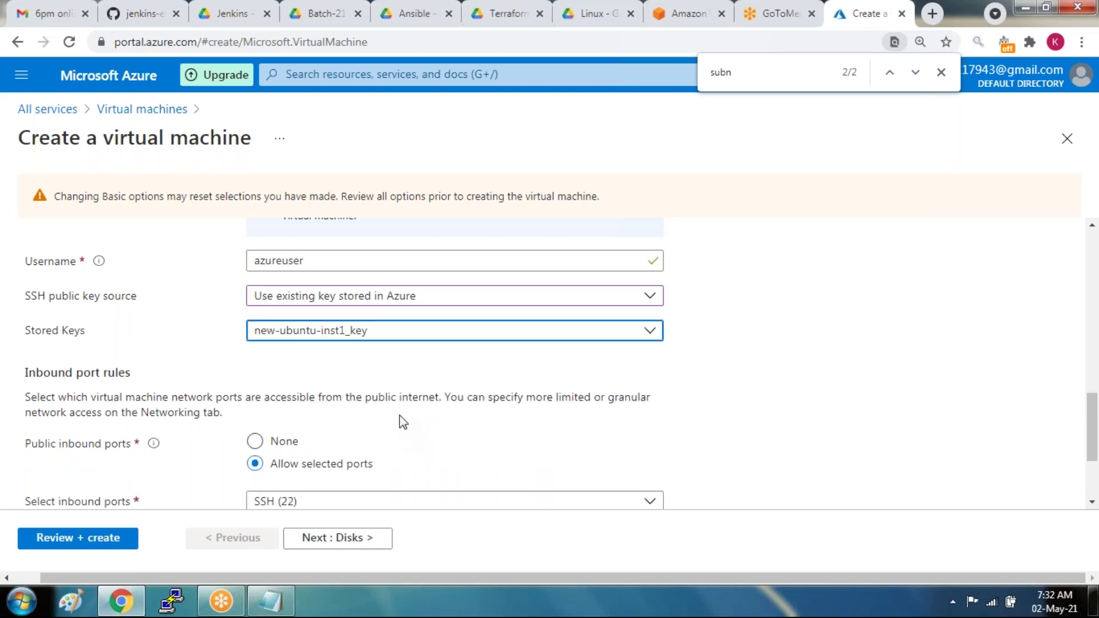
left_click(412, 259)
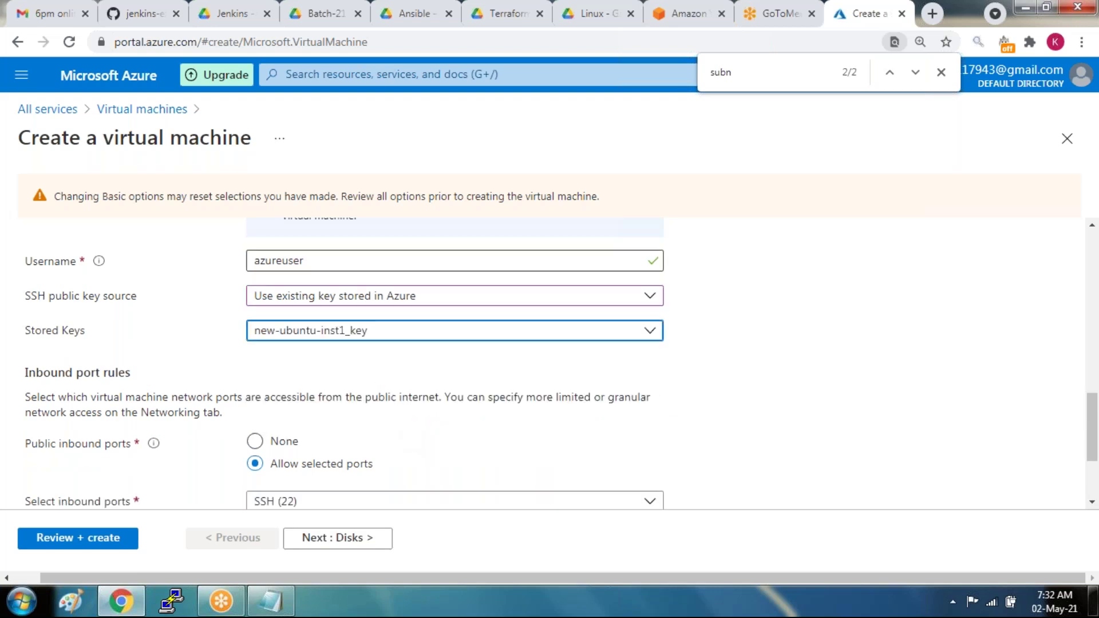
- Keep the remaining disk, networking, management and advanced settings as they are, and validate and create the virtual machine
left_click(743, 398)
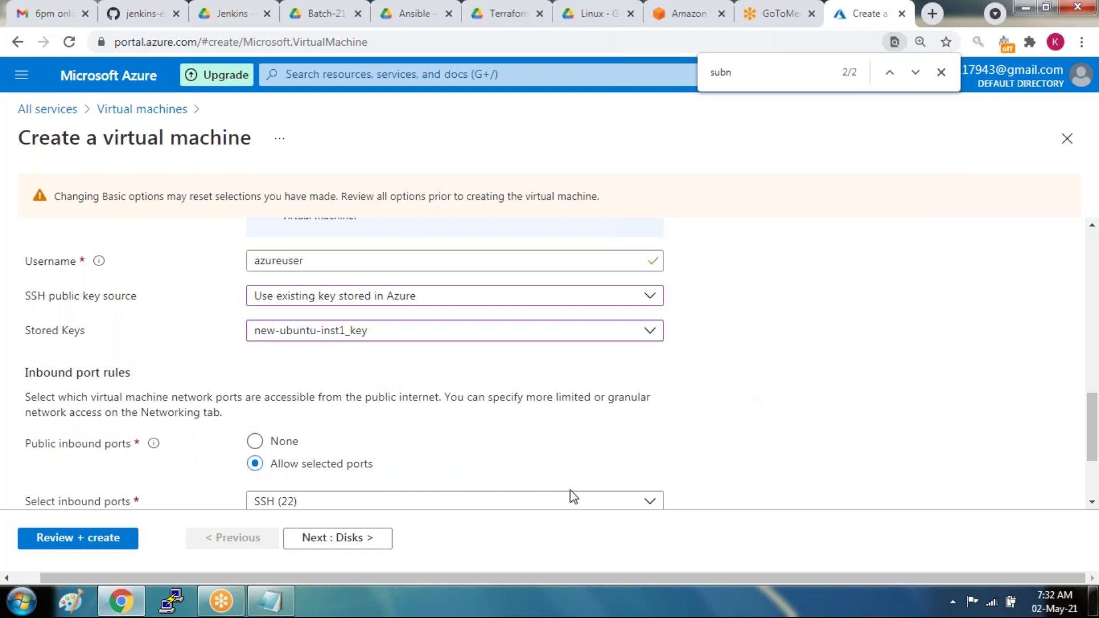
left_click(303, 539)
left_click(355, 538)
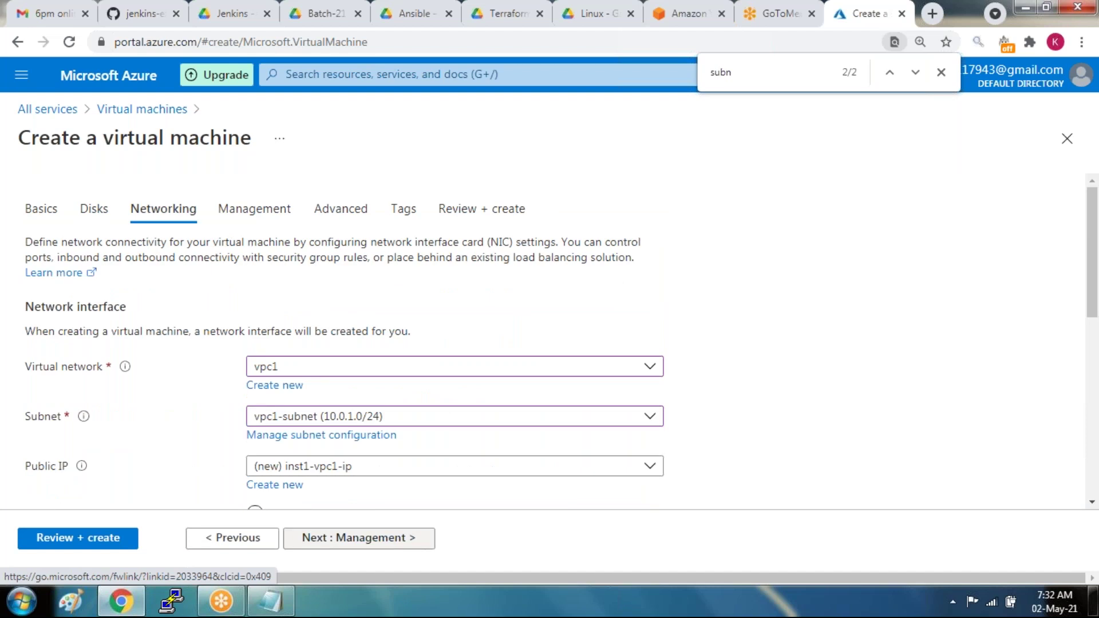
left_click(358, 538)
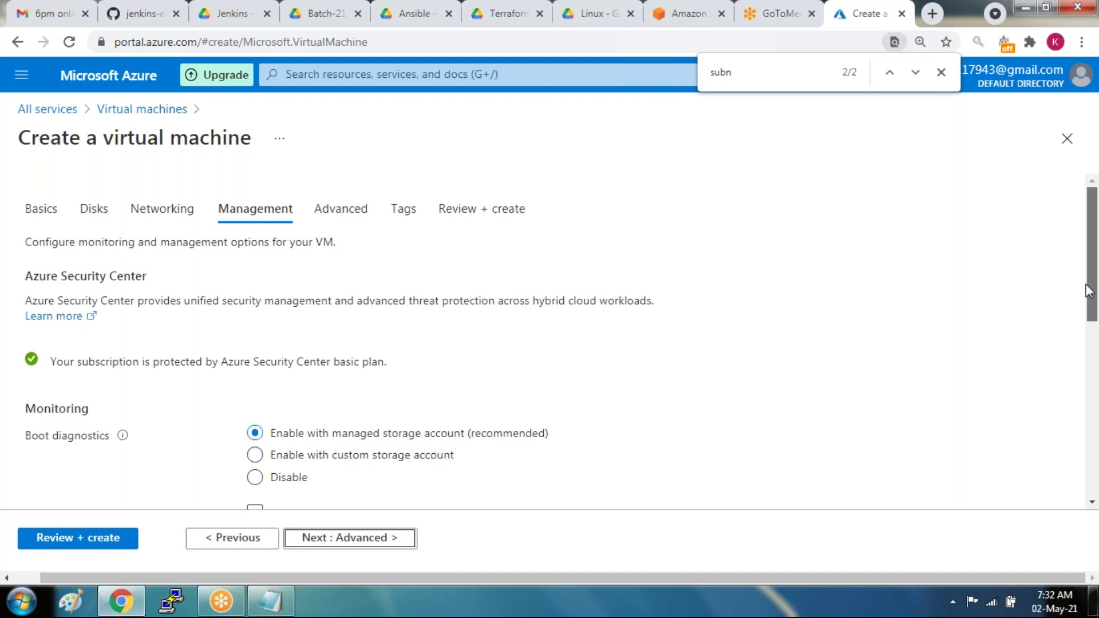
left_click_drag(1088, 291, 1087, 356)
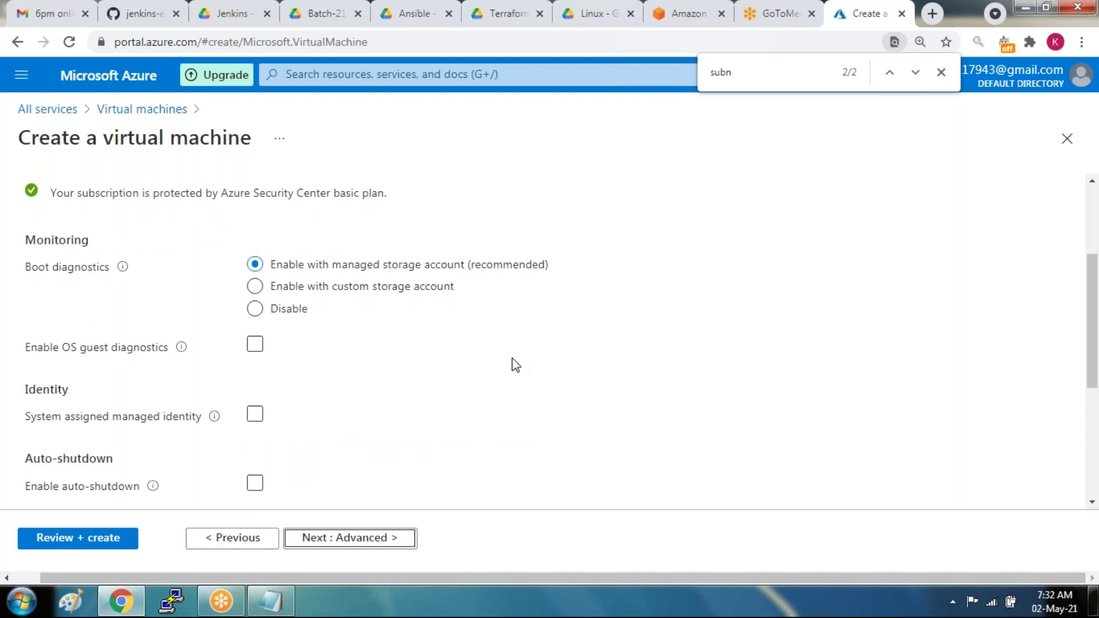
left_click(322, 540)
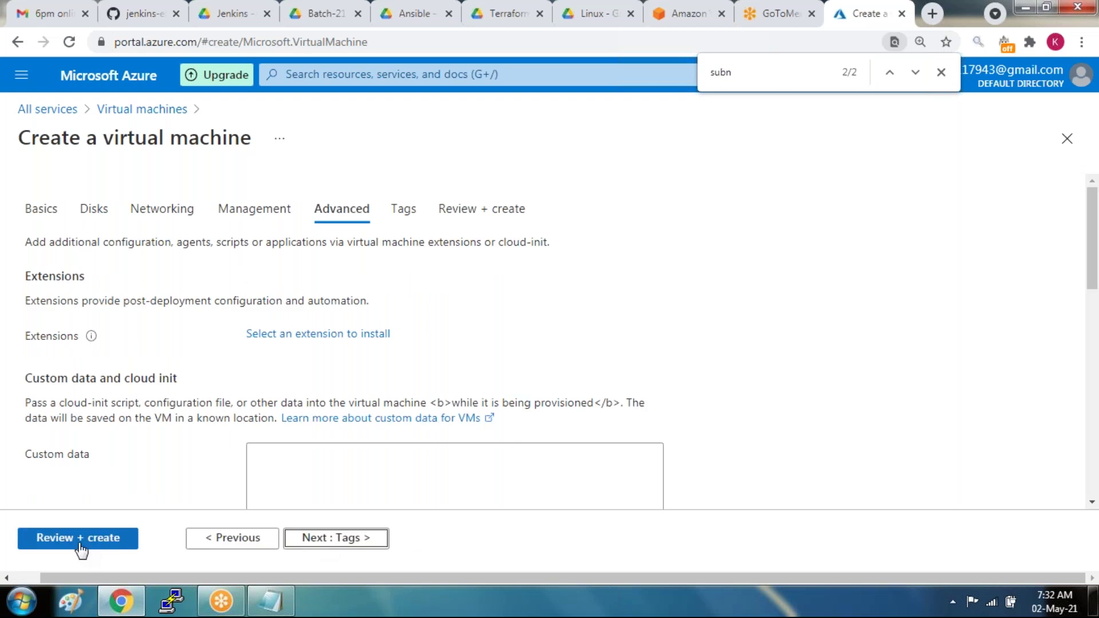
left_click(81, 546)
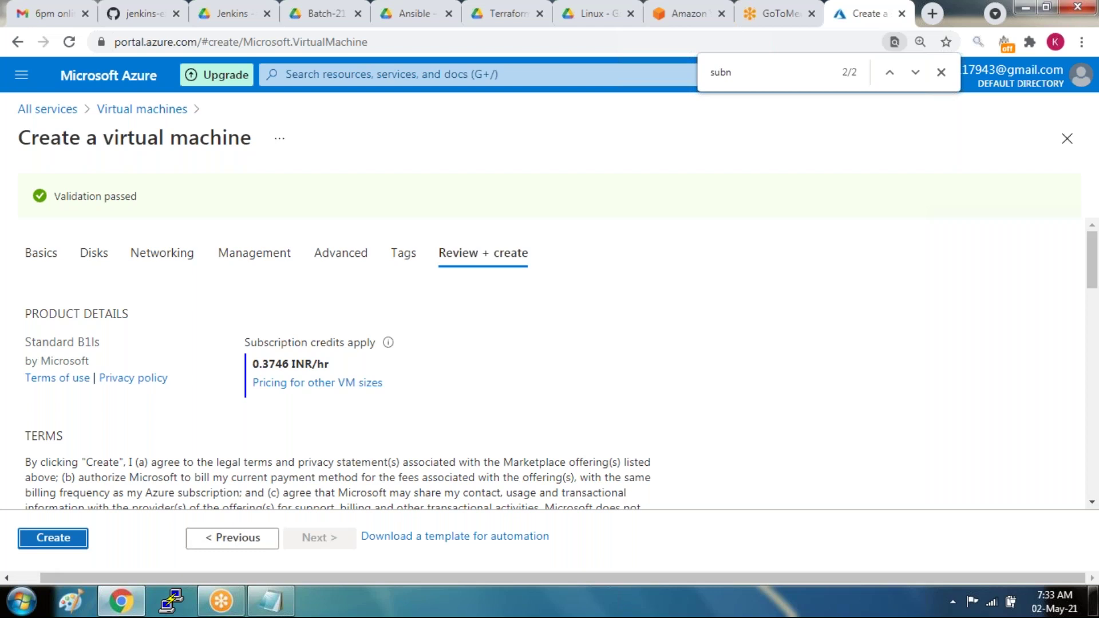
left_click(53, 538)
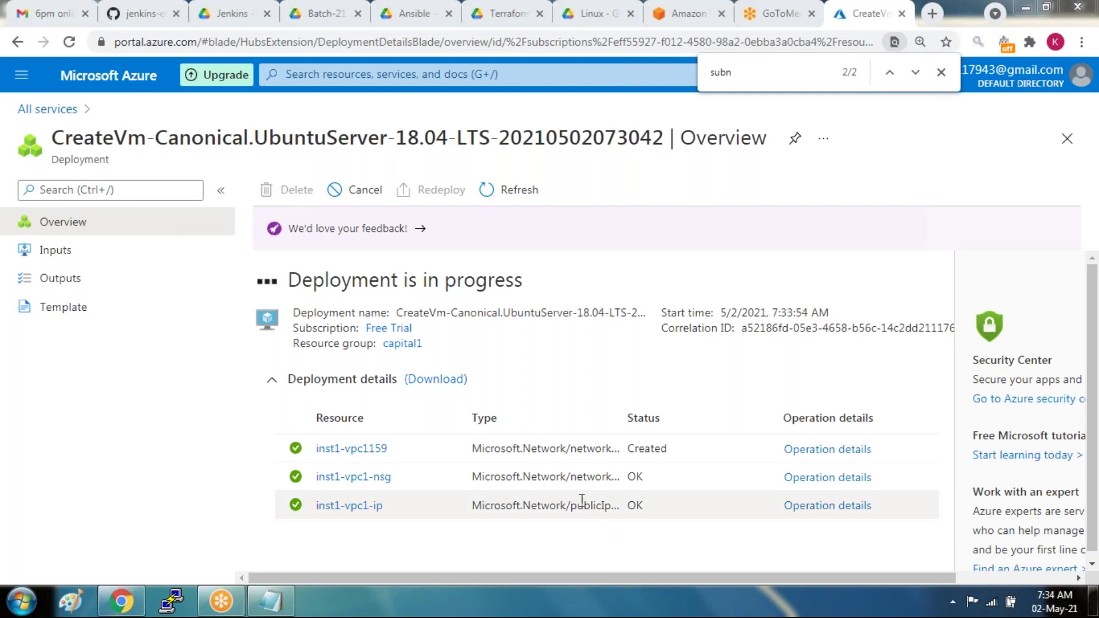
- Check the resource types in the deployment details, open the deployed virtual machine and examine its private IP address
left_click_drag(577, 504, 596, 504)
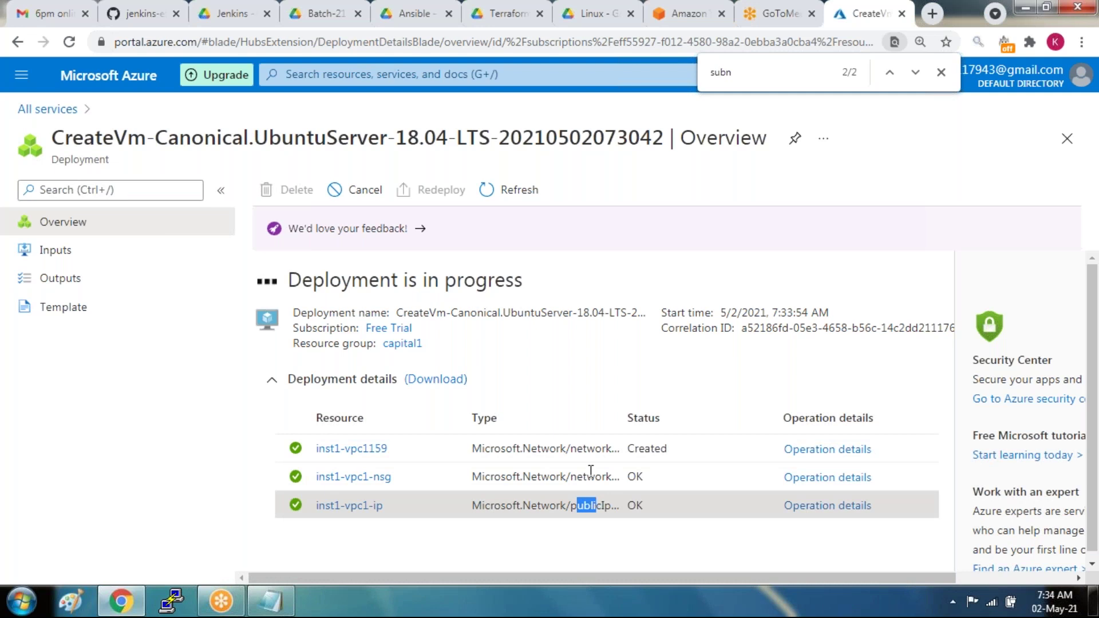
left_click_drag(571, 448, 596, 448)
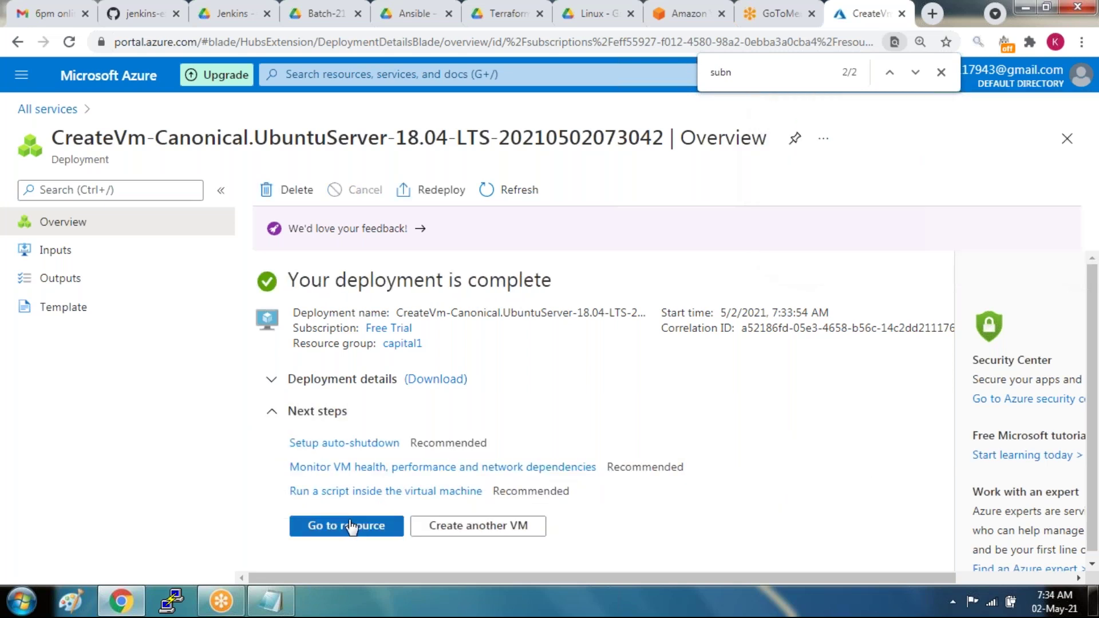
left_click(351, 527)
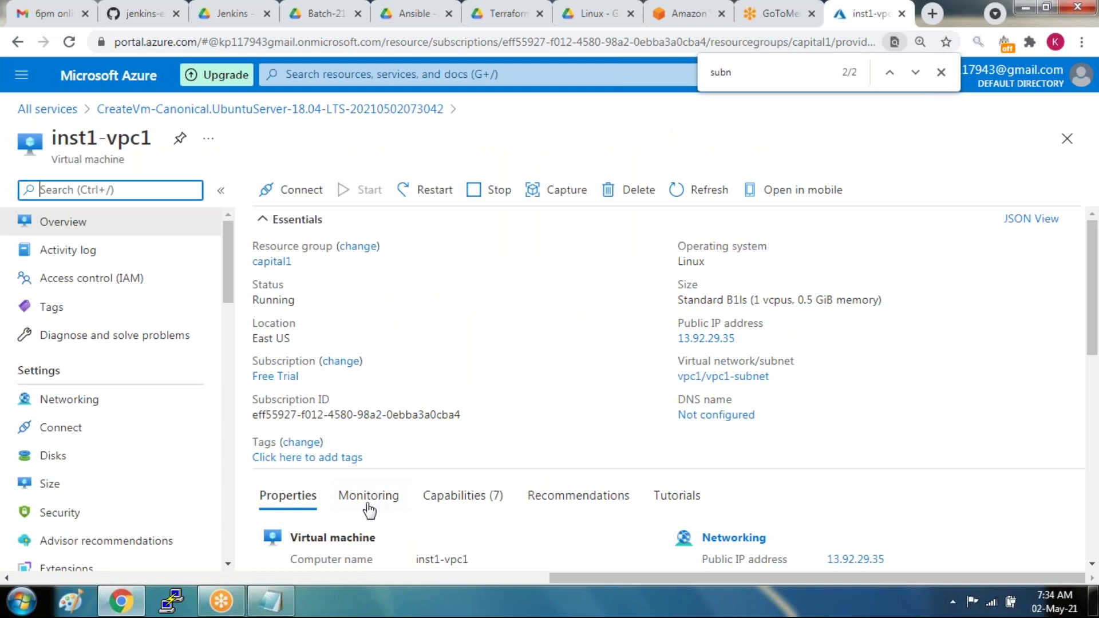
left_click_drag(1092, 284, 1087, 384)
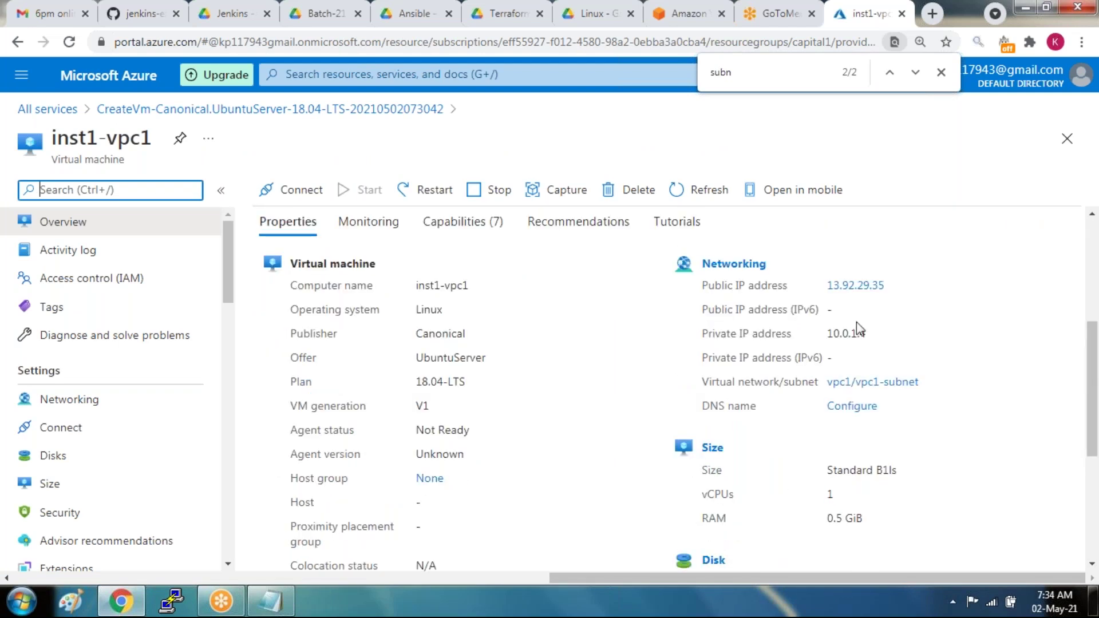
left_click(727, 334)
triple_click(726, 335)
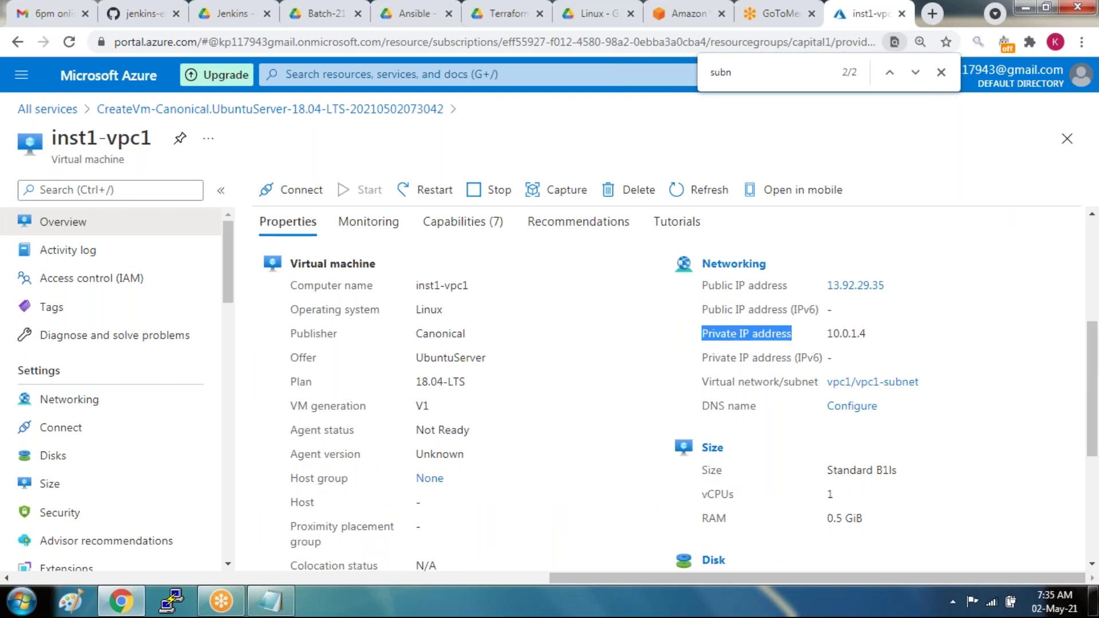
- Try static assignment for the virtual machine's public IP address, discard the change and return to inst1-vpc1
left_click(874, 291)
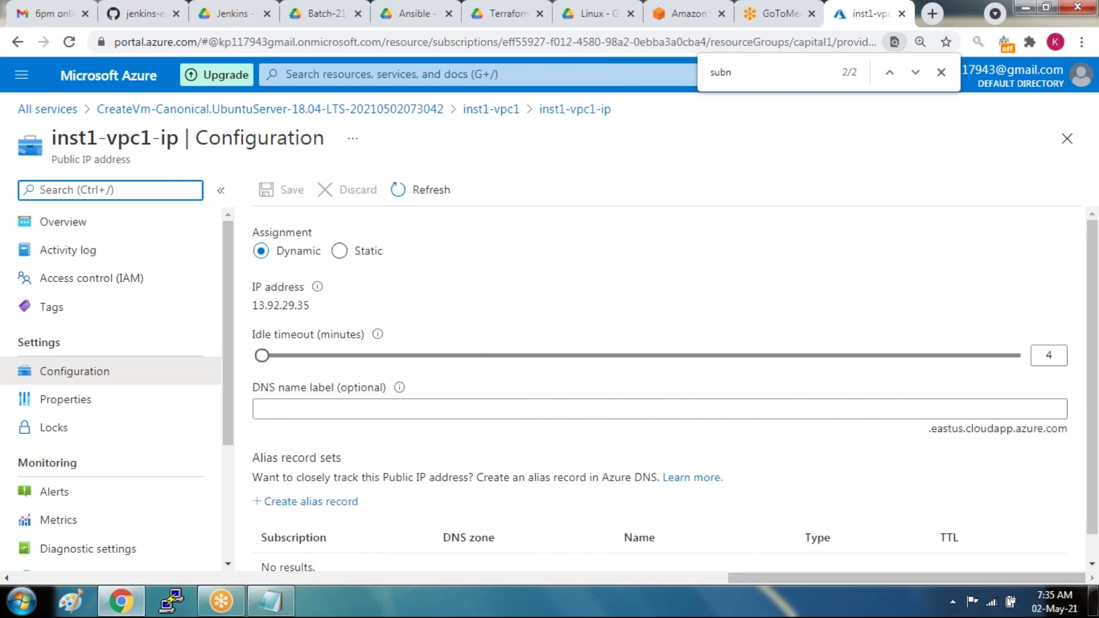
left_click(340, 250)
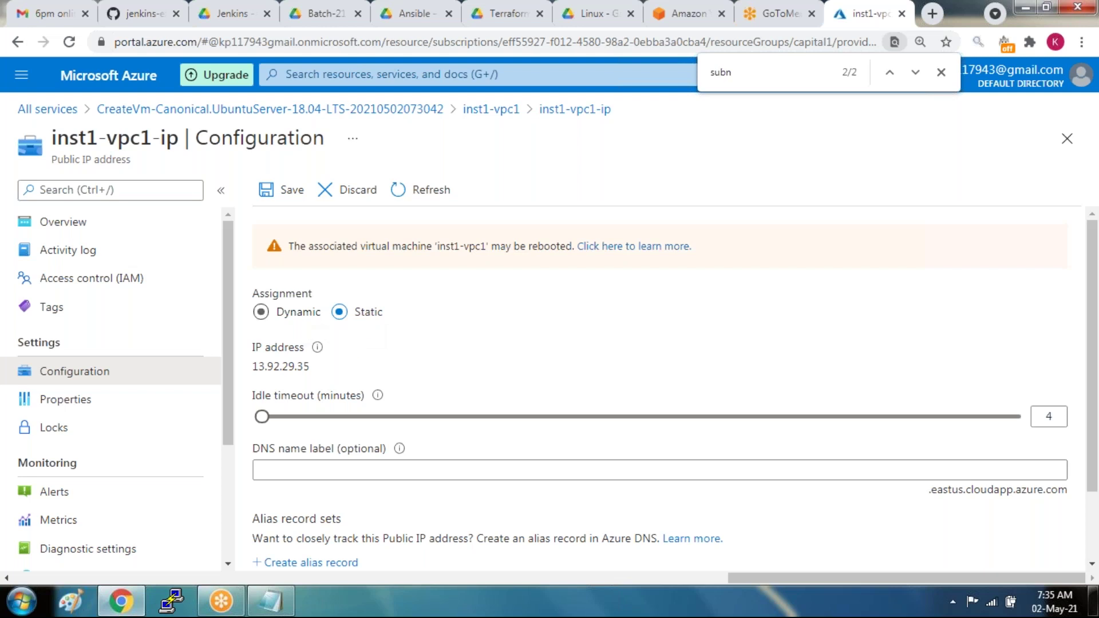
left_click(287, 312)
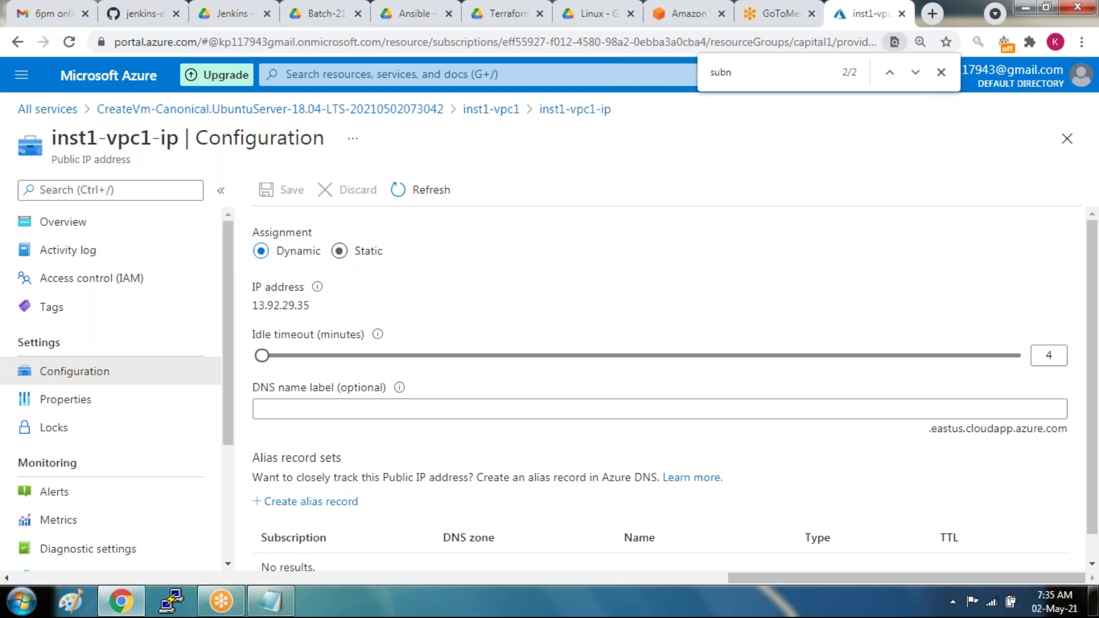
left_click(339, 250)
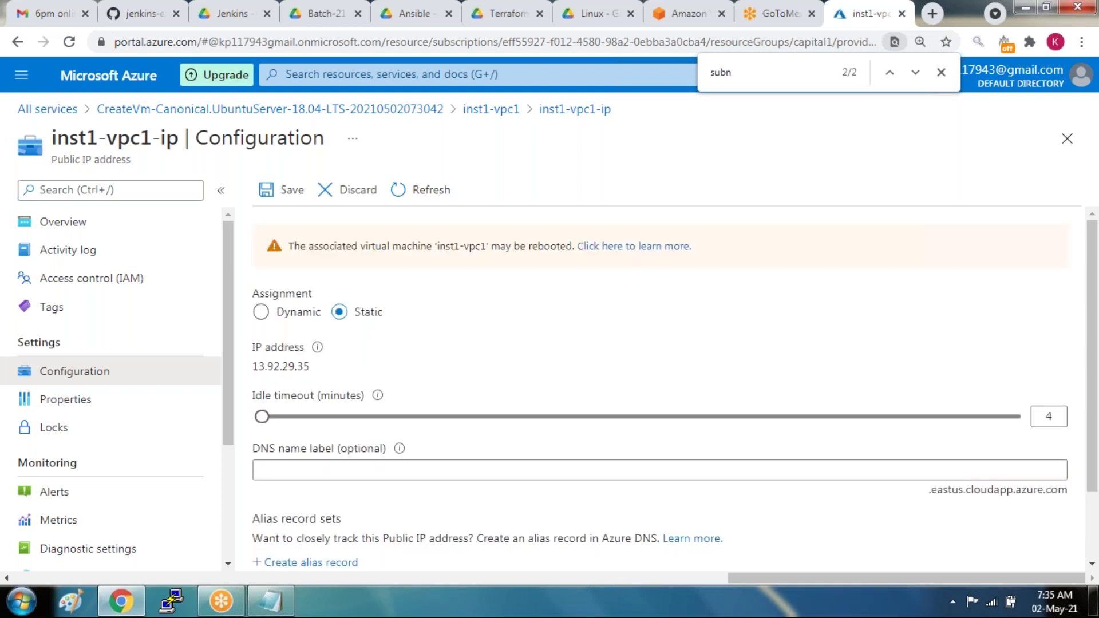
left_click(349, 189)
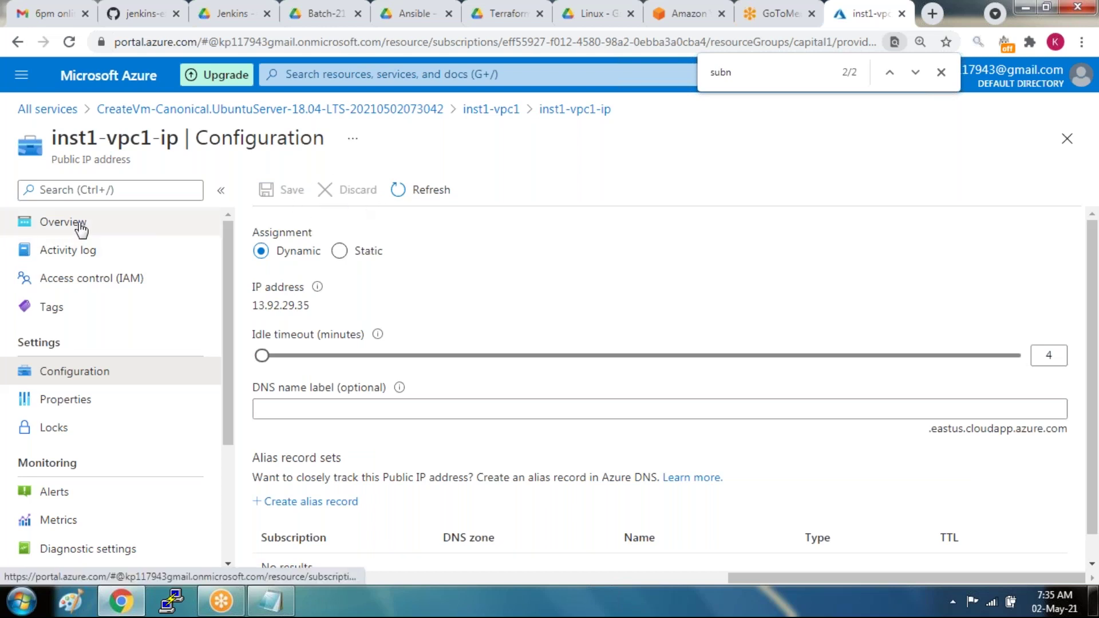
left_click(490, 110)
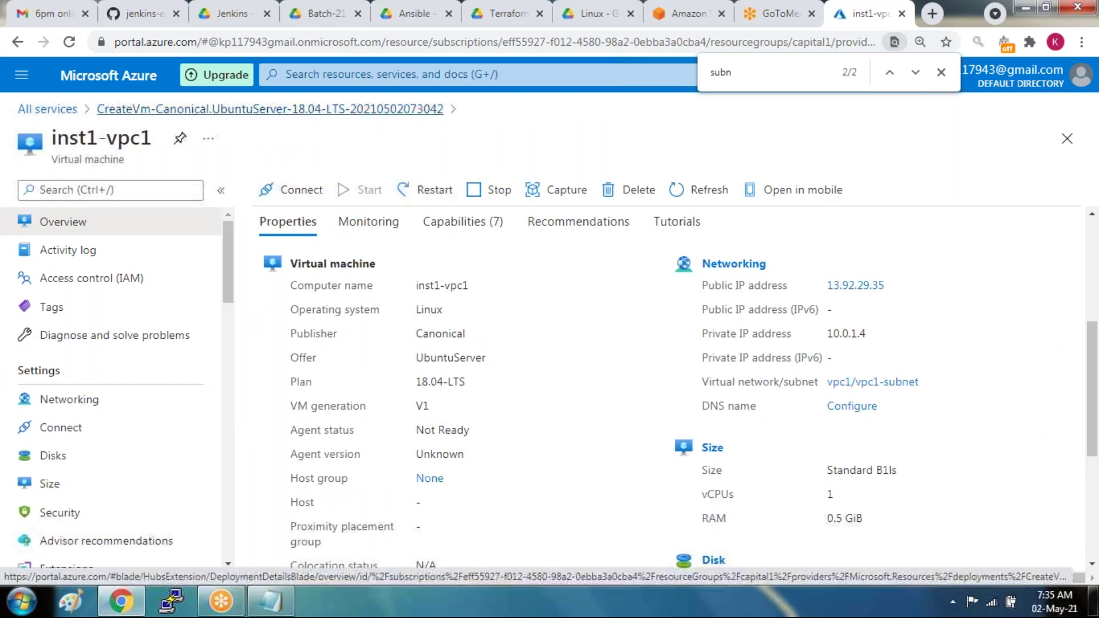
- Reopen inst1-vpc1 from its deployment and examine its inbound and outbound port rules and network interface's private IP
left_click(1066, 138)
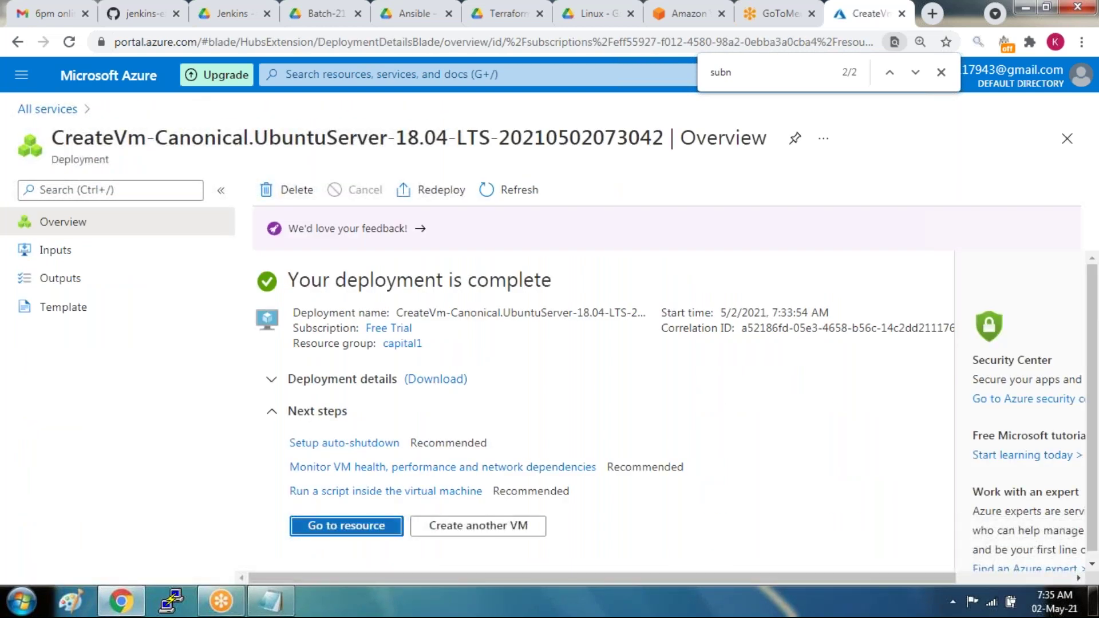
left_click(348, 526)
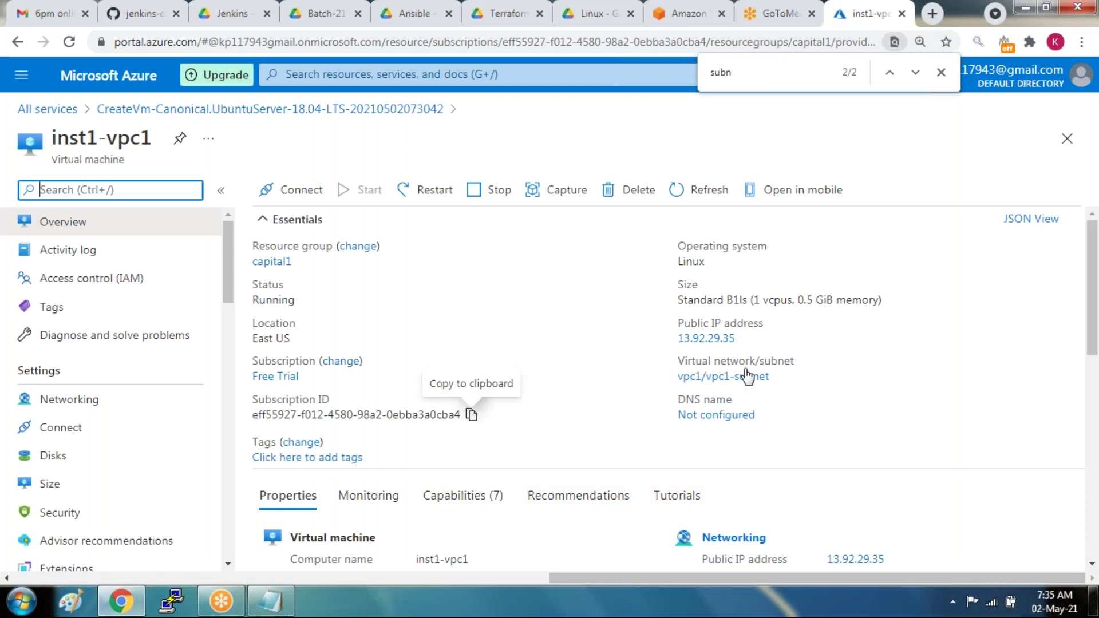
left_click(60, 404)
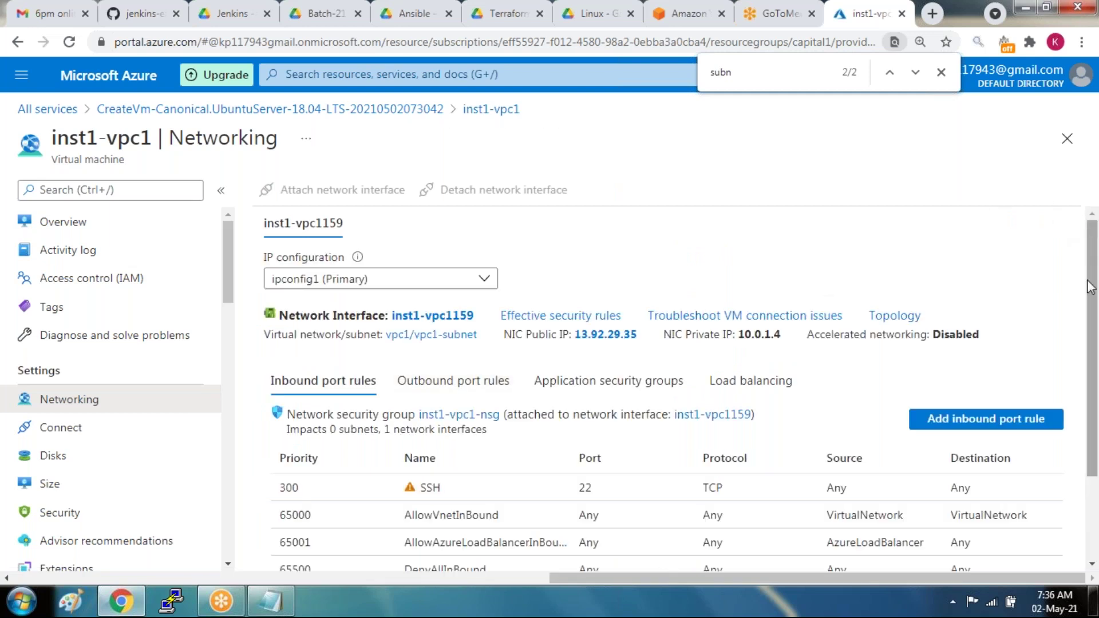
scroll(1090, 286, "down", 1)
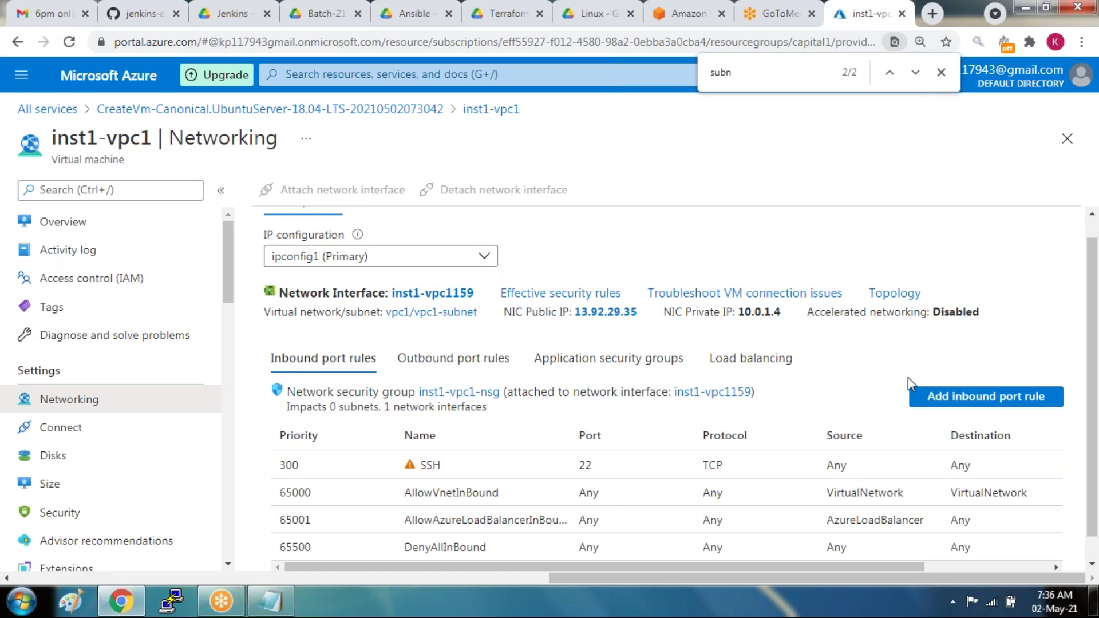
left_click(1093, 228)
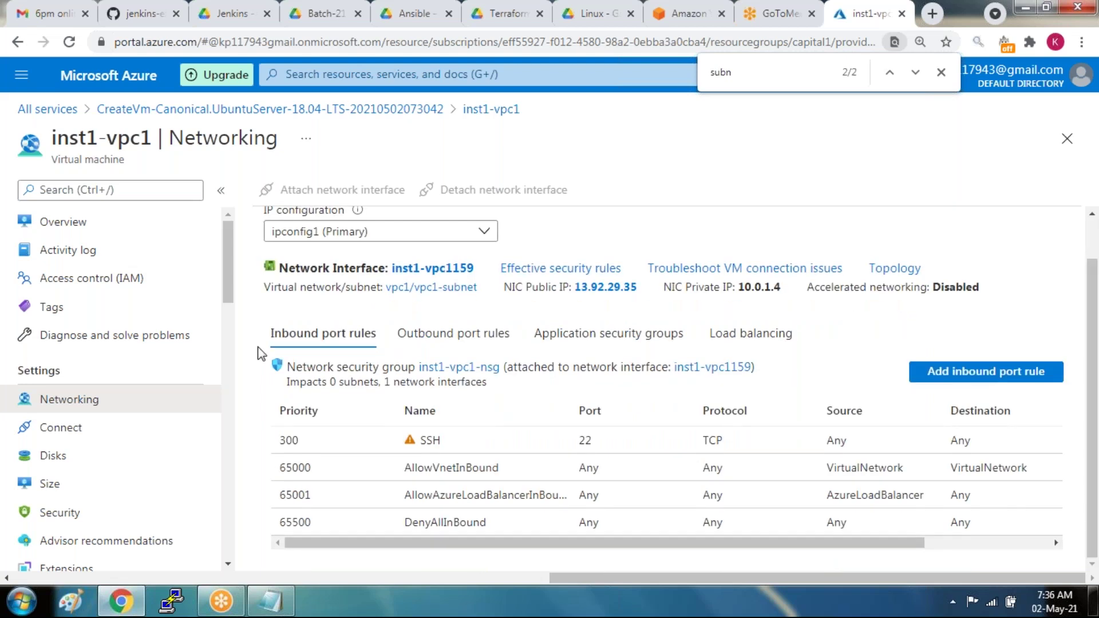
left_click(437, 334)
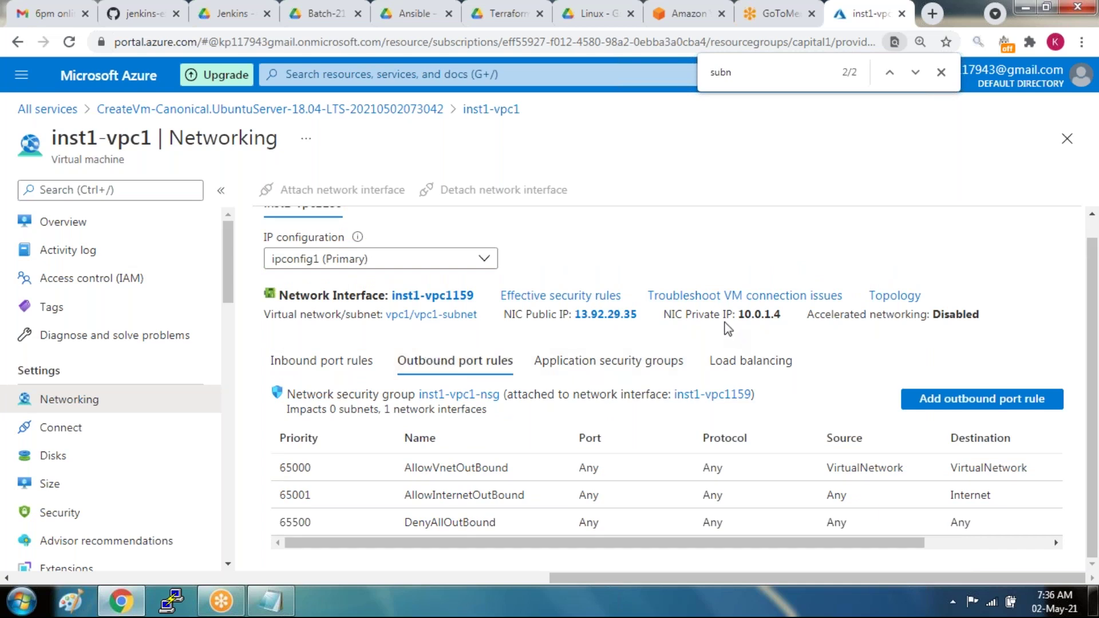
double_click(759, 314)
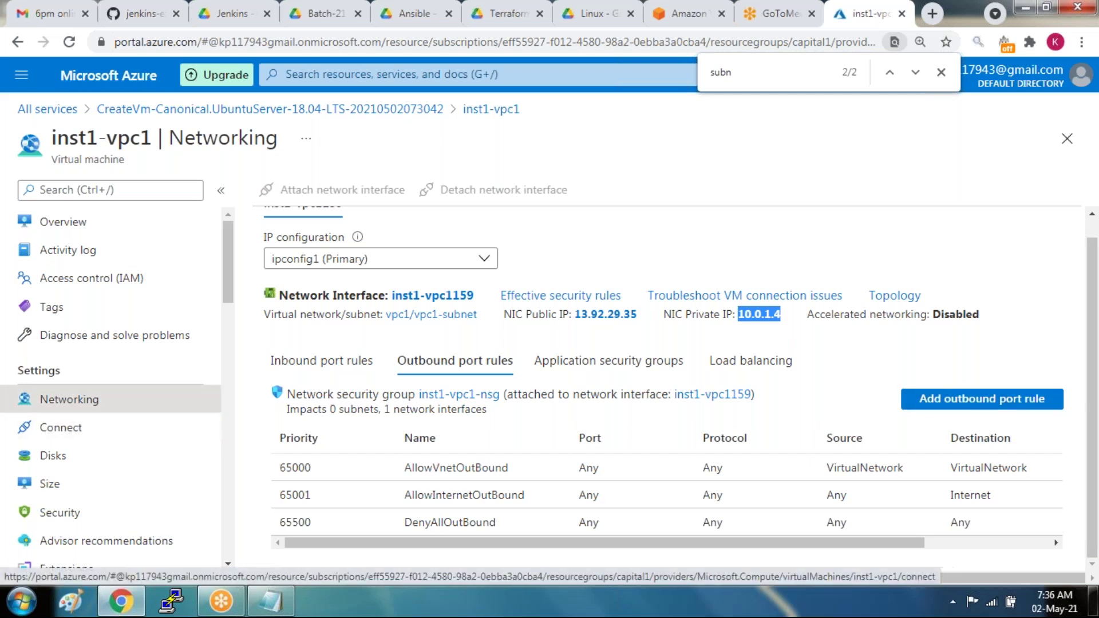
- Review the security recommendations and security alerts for inst1-vpc1
left_click(60, 512)
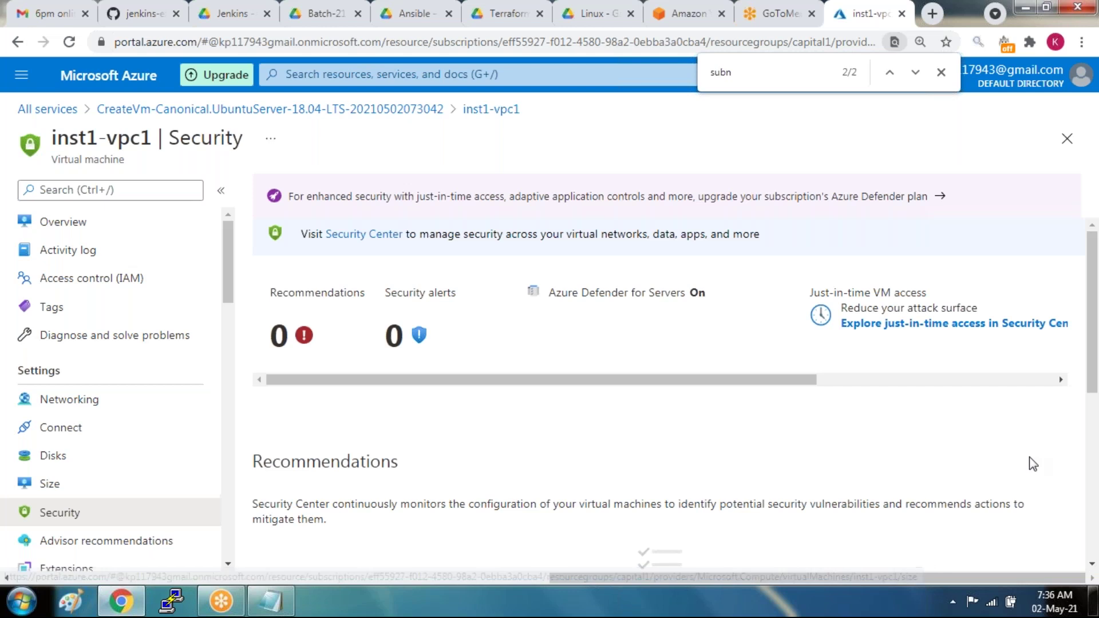
left_click_drag(1089, 301, 1087, 466)
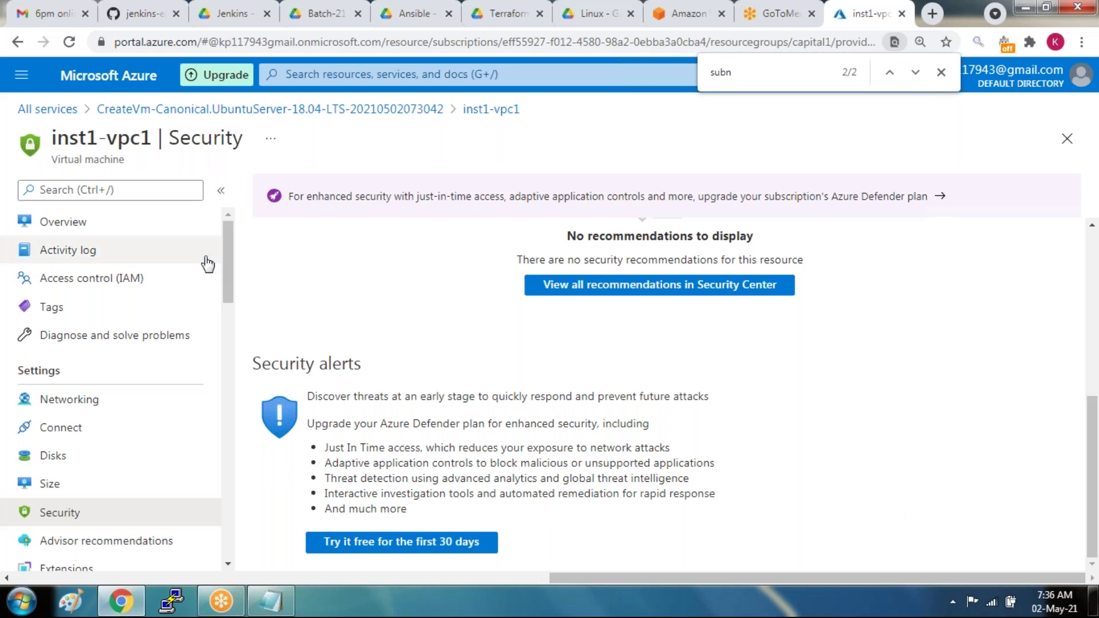
left_click_drag(229, 257, 238, 373)
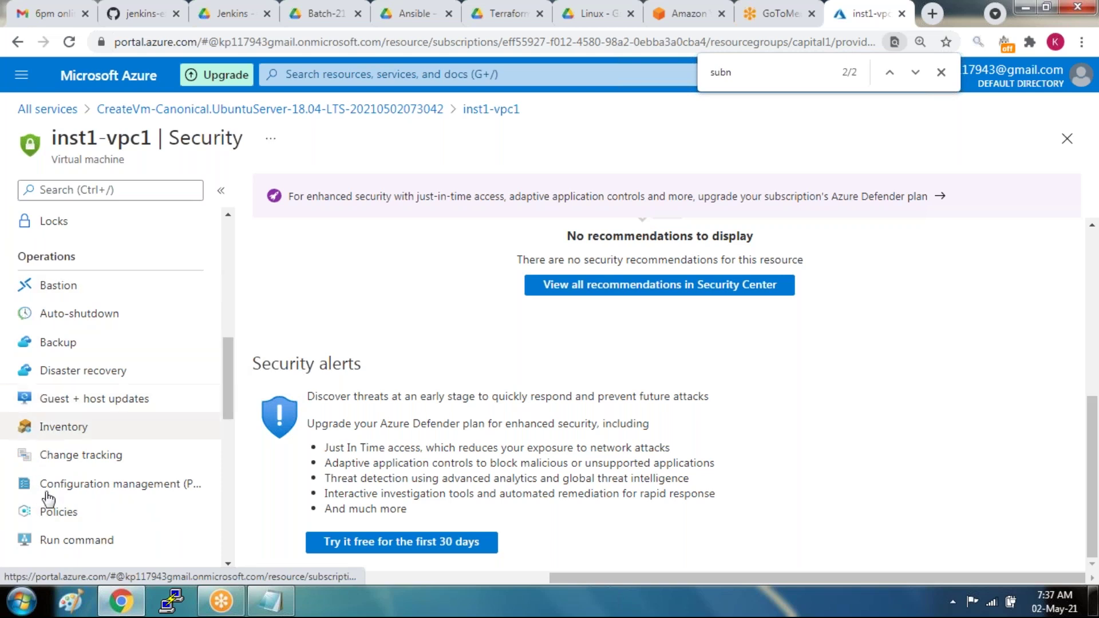
- Examine the Azure Bastion setup for inst1-vpc1, including the address space and the Bastion subnet settings
left_click(59, 285)
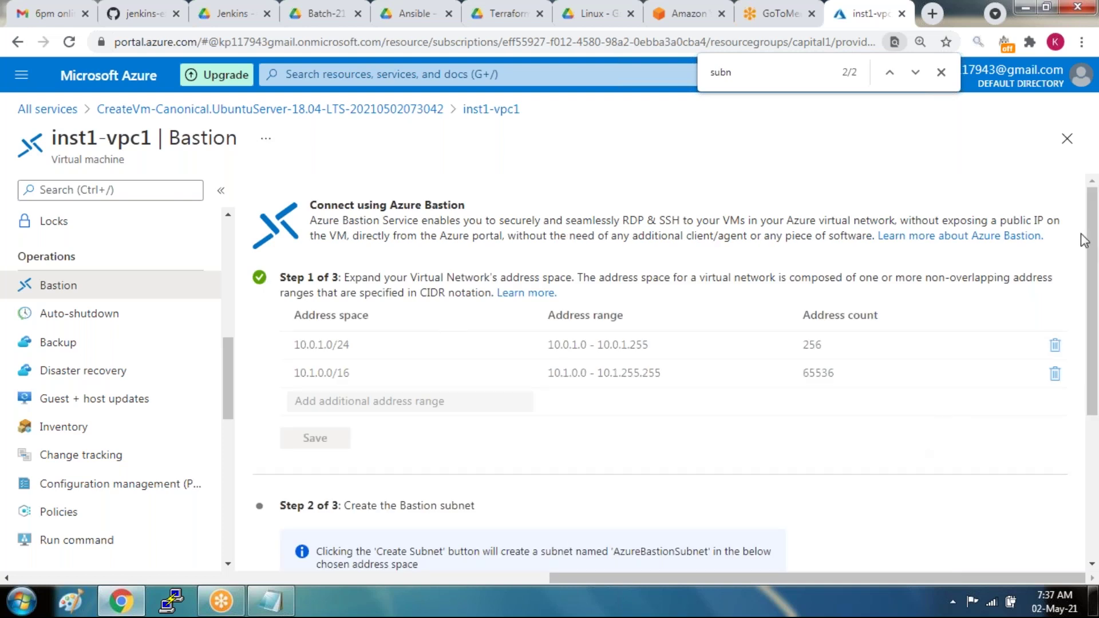
left_click_drag(1093, 263, 1094, 407)
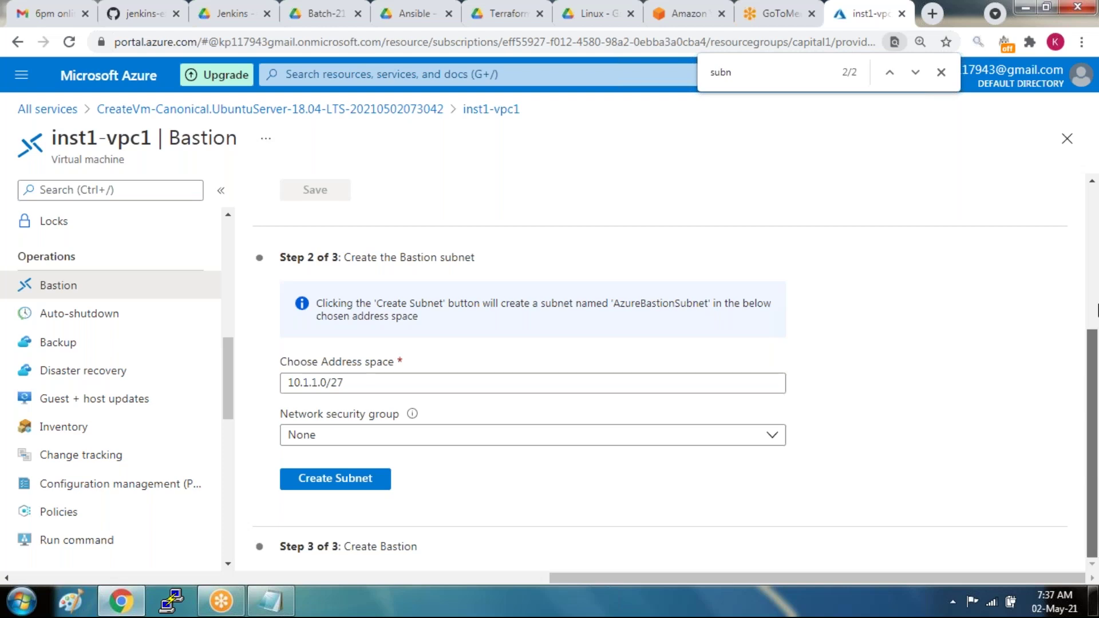
left_click(1093, 182)
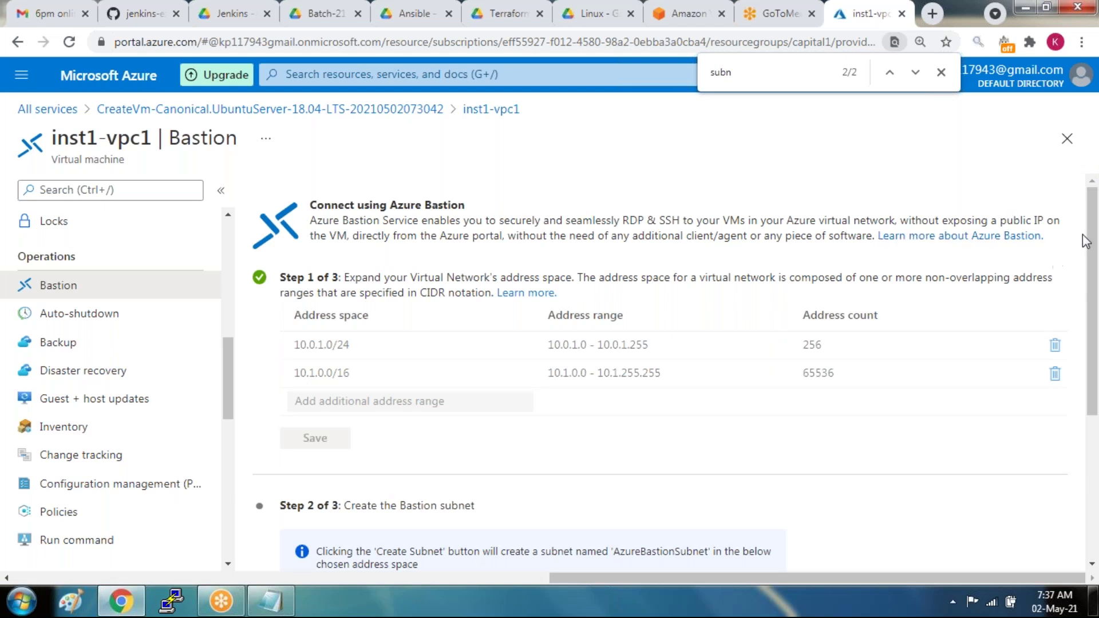
left_click_drag(1092, 243, 1046, 573)
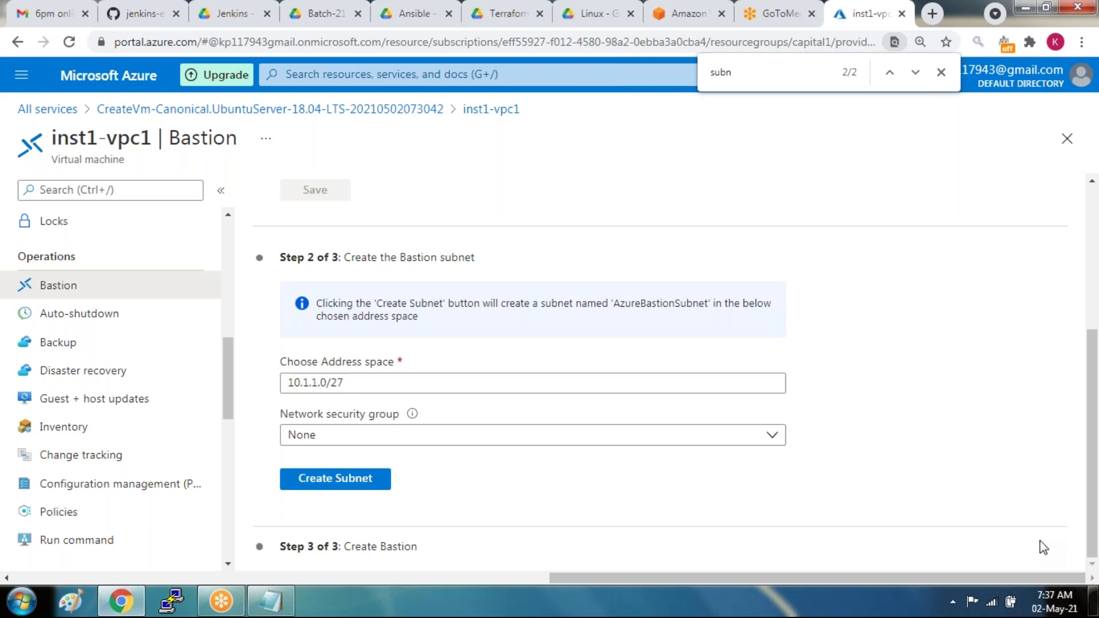
left_click(1095, 212)
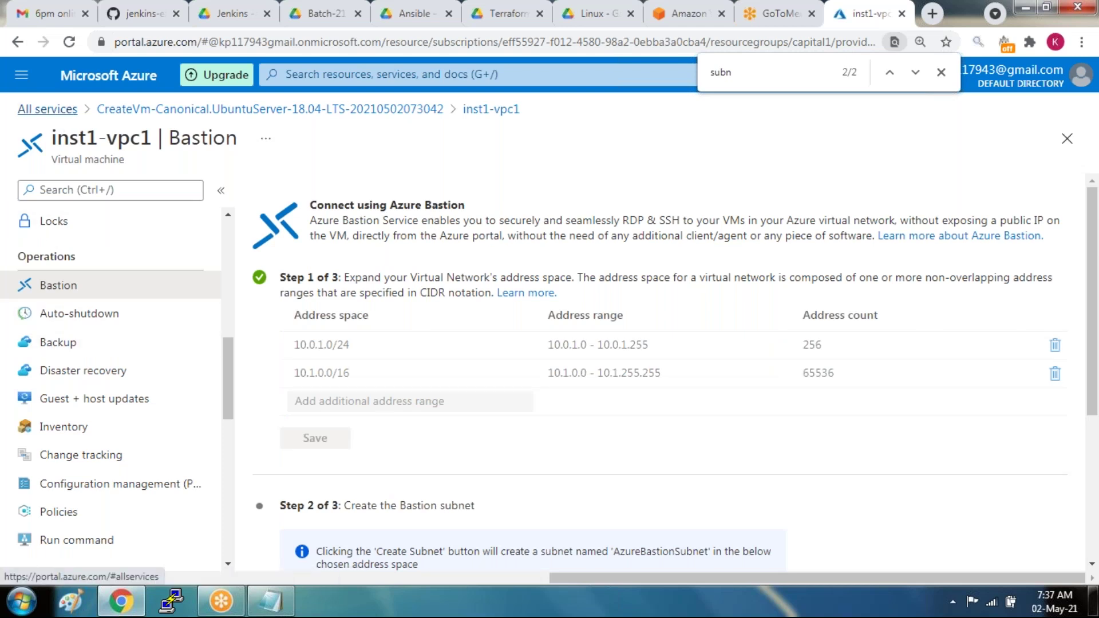
- Return to all services and browse the Compute and Networking service categories
left_click(48, 109)
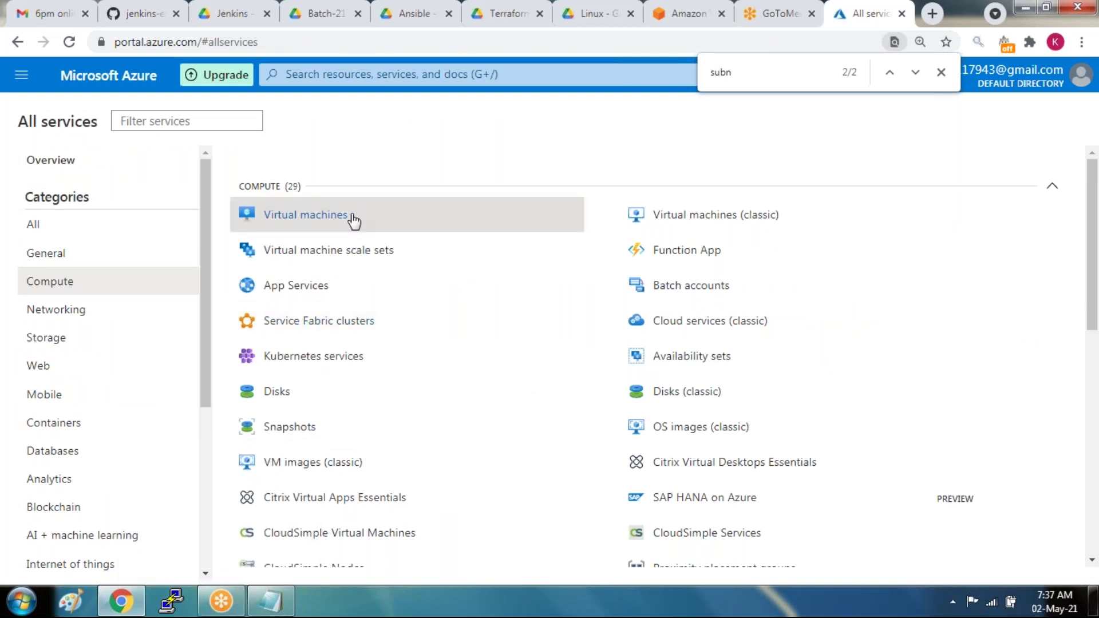
mouse_move(346, 218)
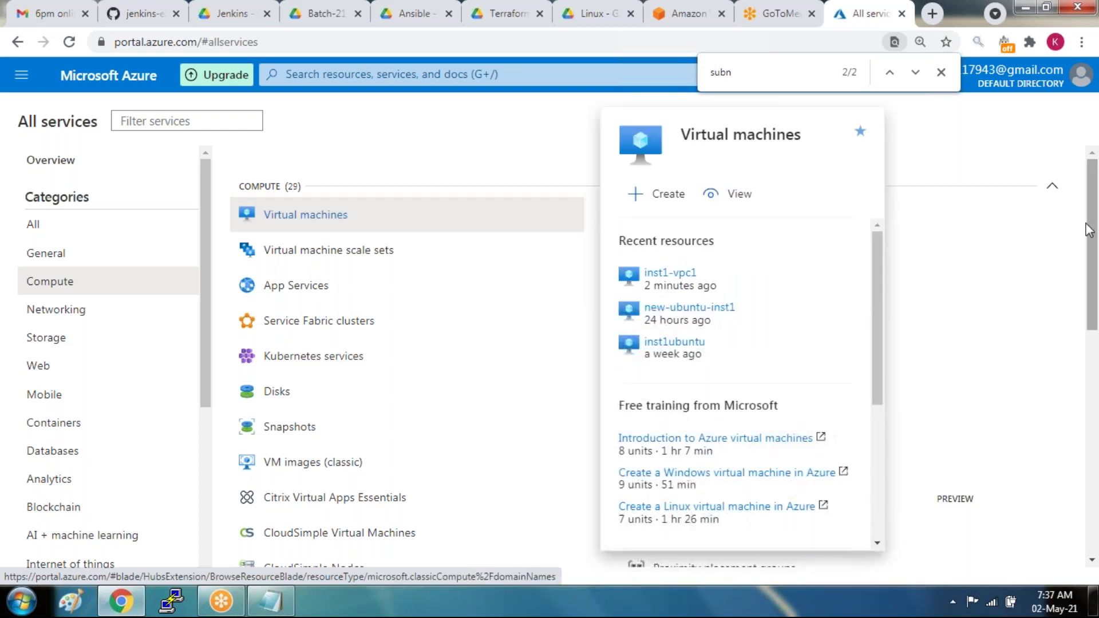
left_click_drag(1091, 218, 1086, 249)
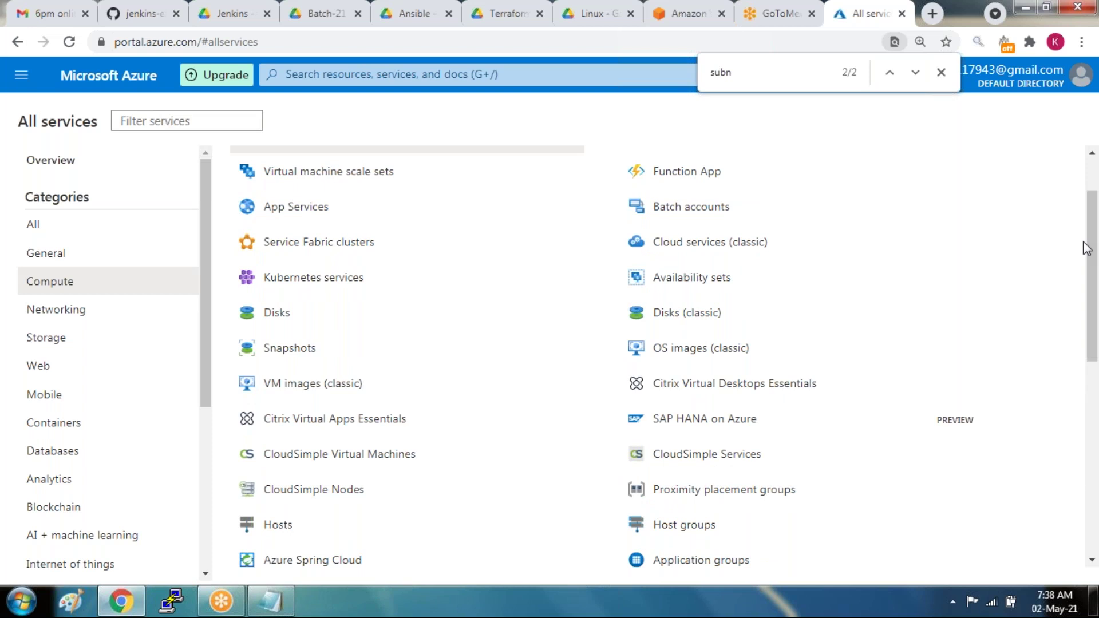
left_click(67, 323)
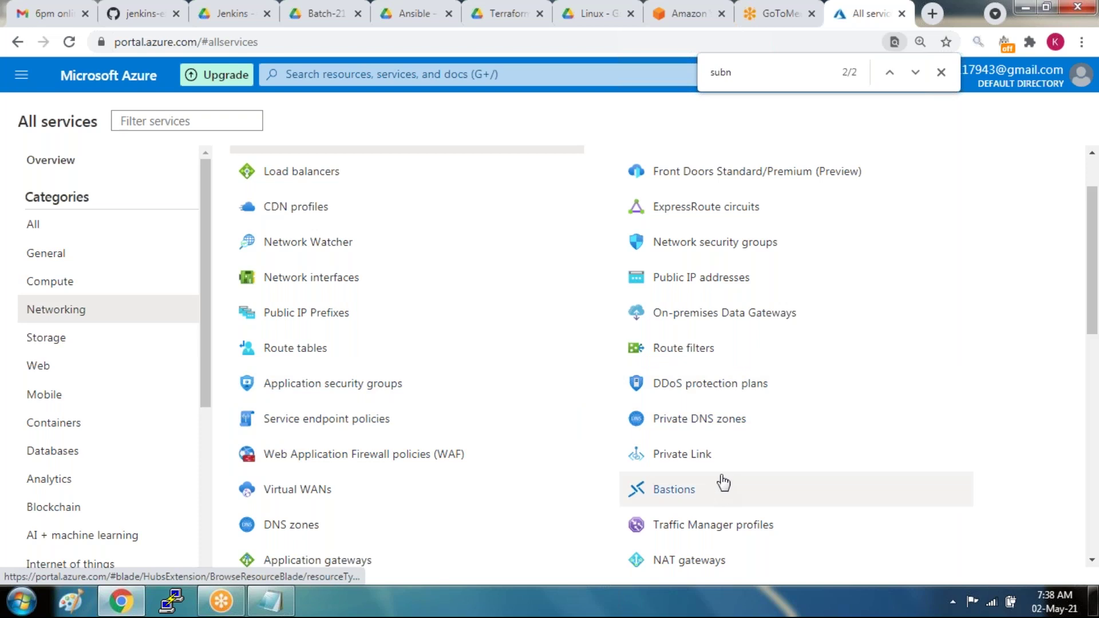
mouse_move(712, 455)
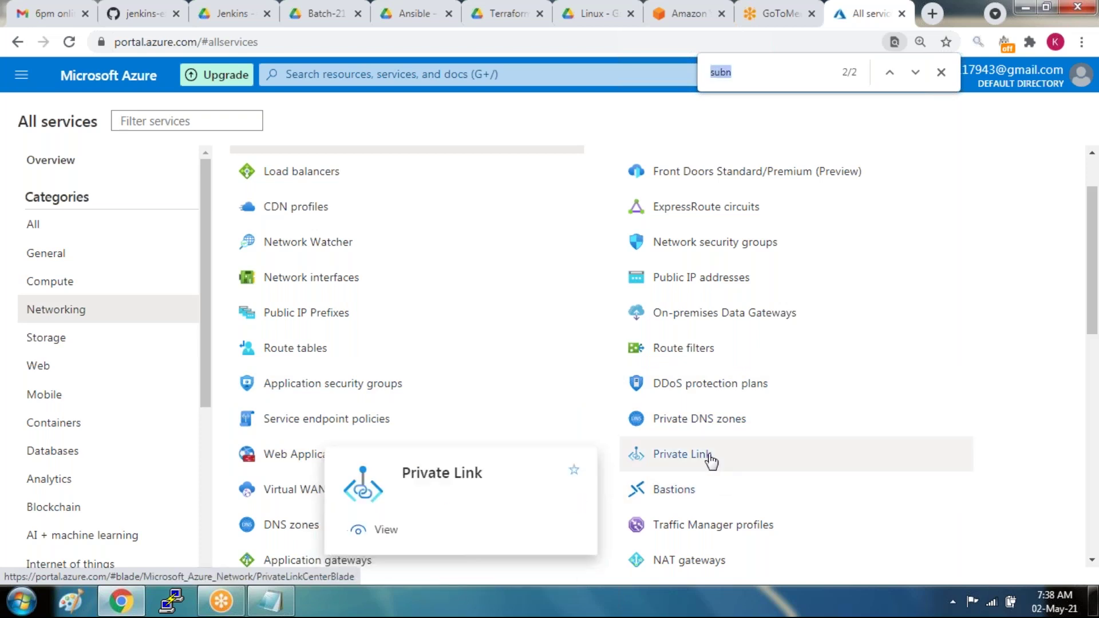
mouse_move(517, 348)
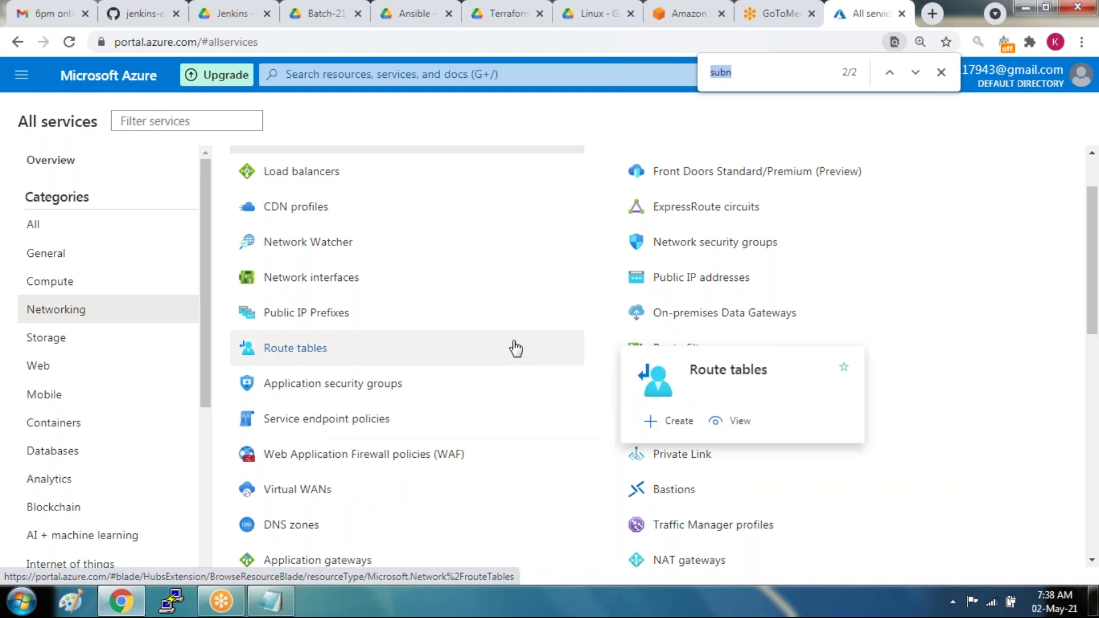
- Find "NAT" on the networking services page and open the NAT gateways list
type("NA")
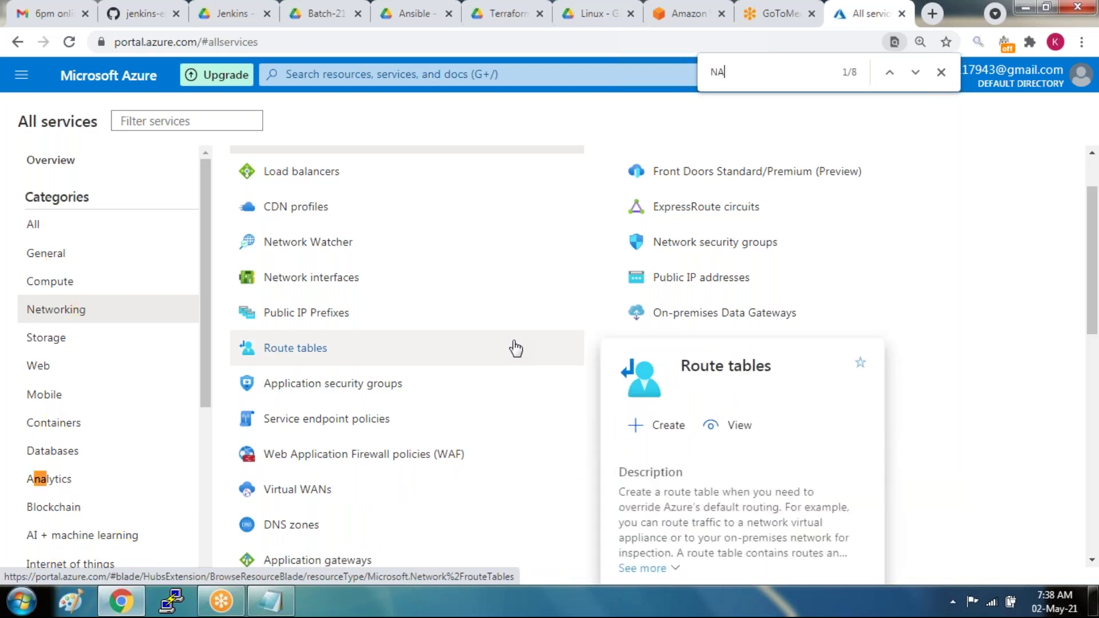
type("T'")
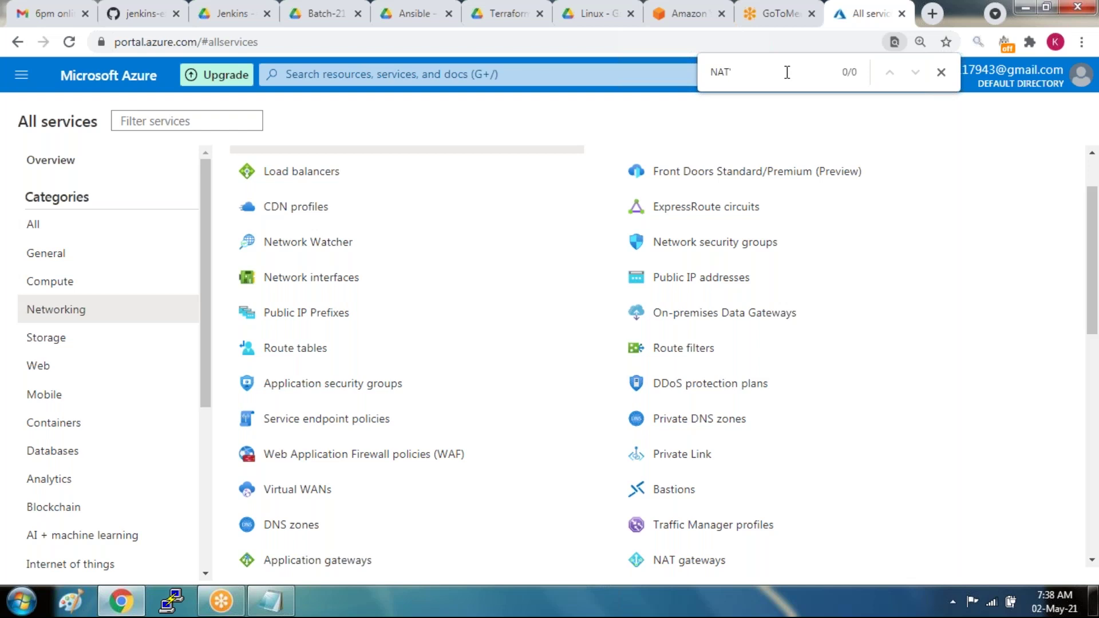
key("BackSpace")
scroll(751, 427, "down", 2)
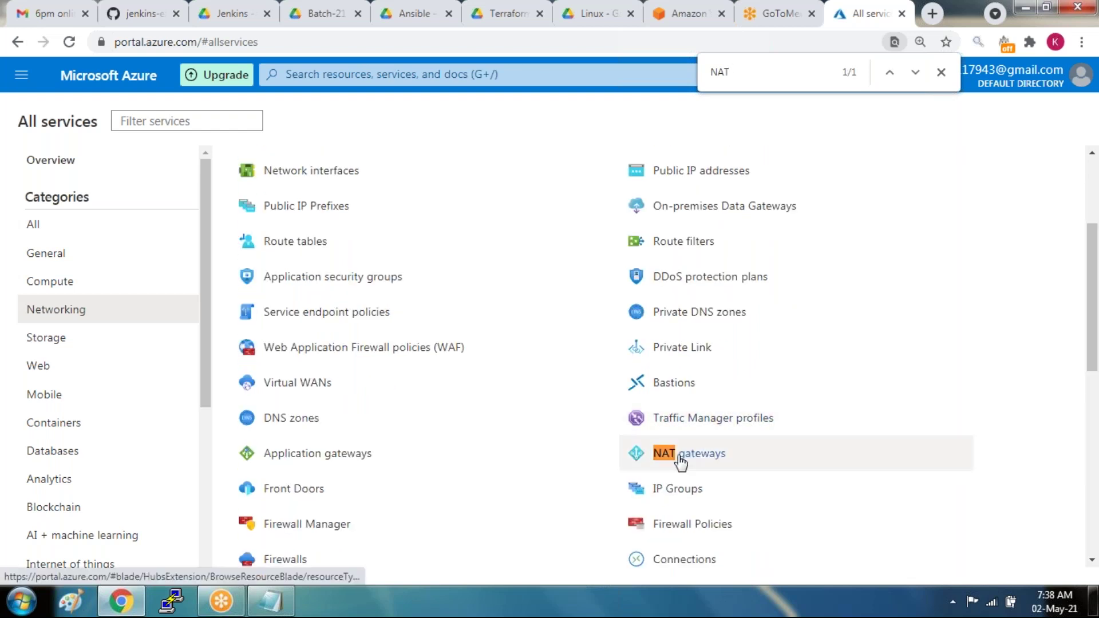
mouse_move(680, 461)
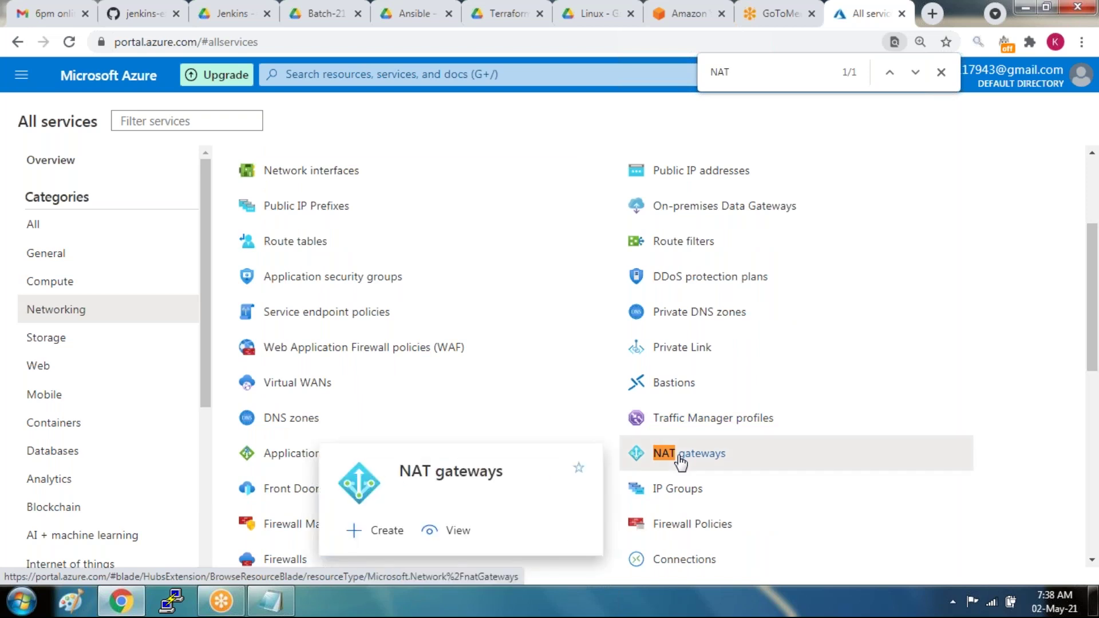
left_click(680, 462)
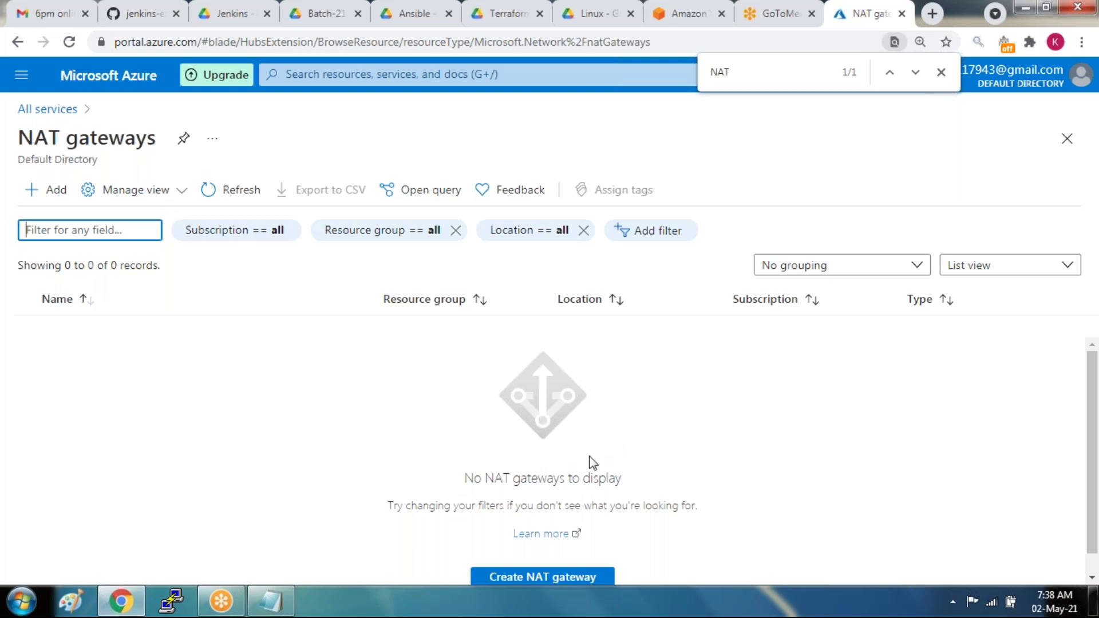
- Start creating a NAT gateway in resource group capital1 and name it natgateway1
left_click(521, 579)
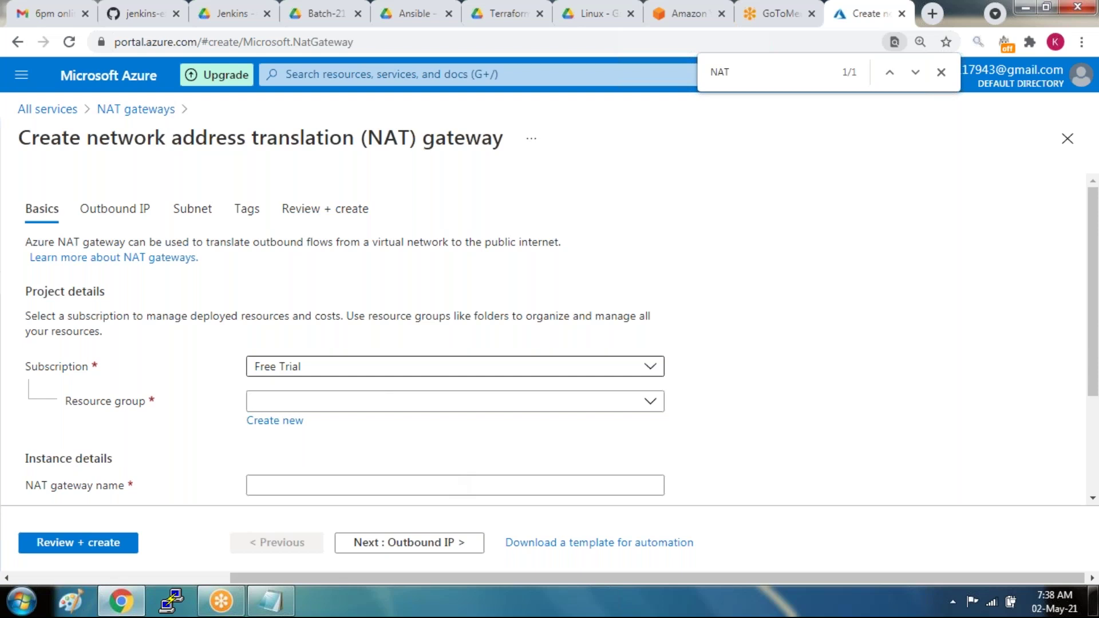
left_click(352, 405)
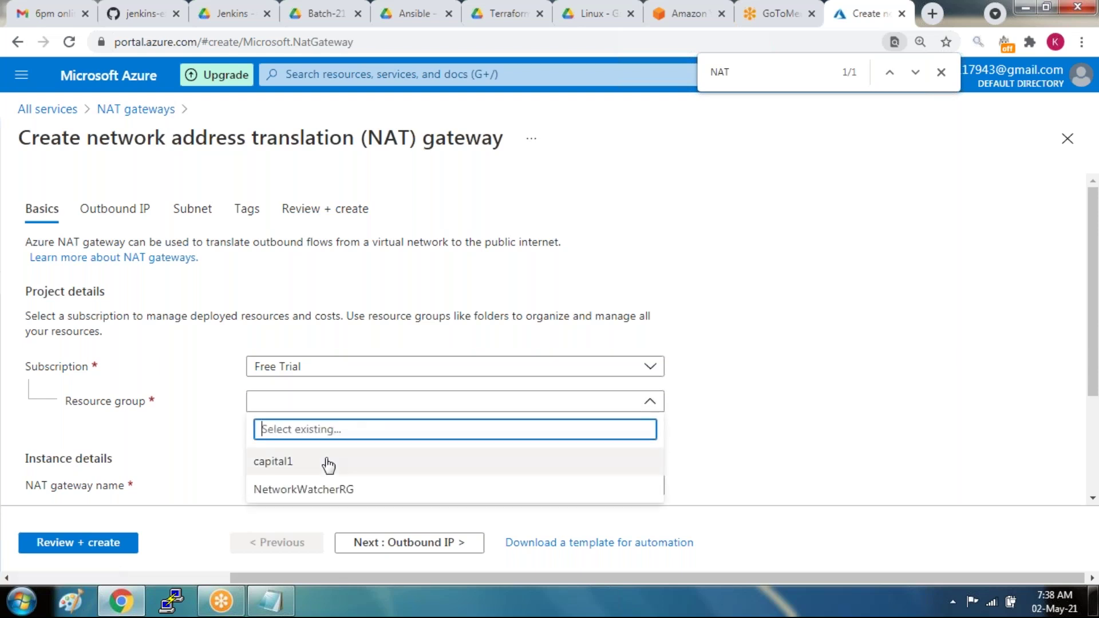
left_click(327, 460)
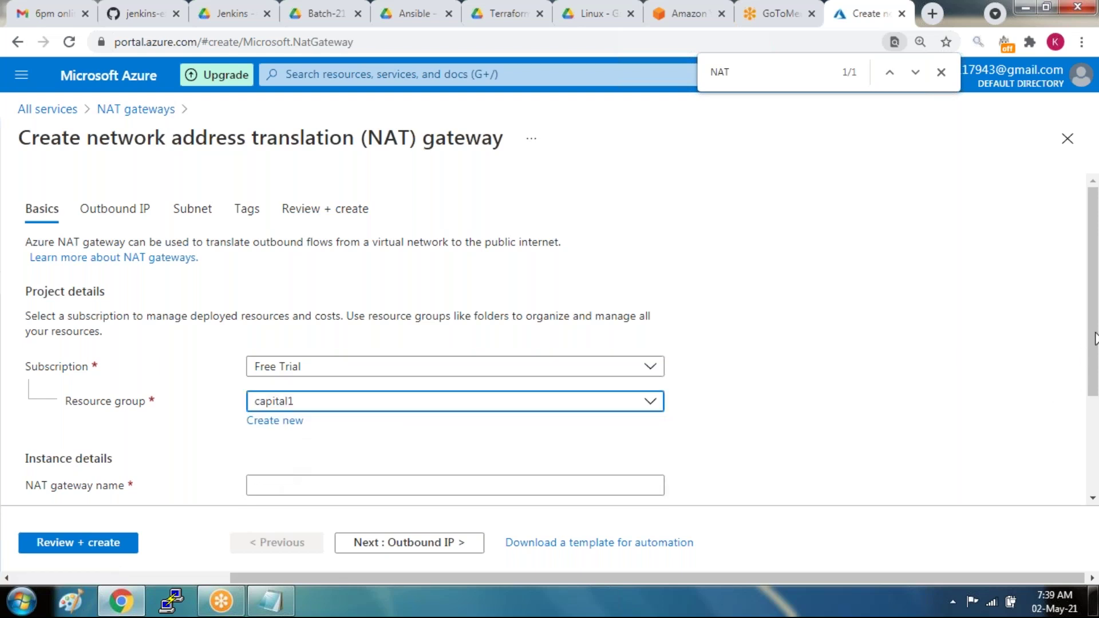
scroll(1093, 339, "down", 3)
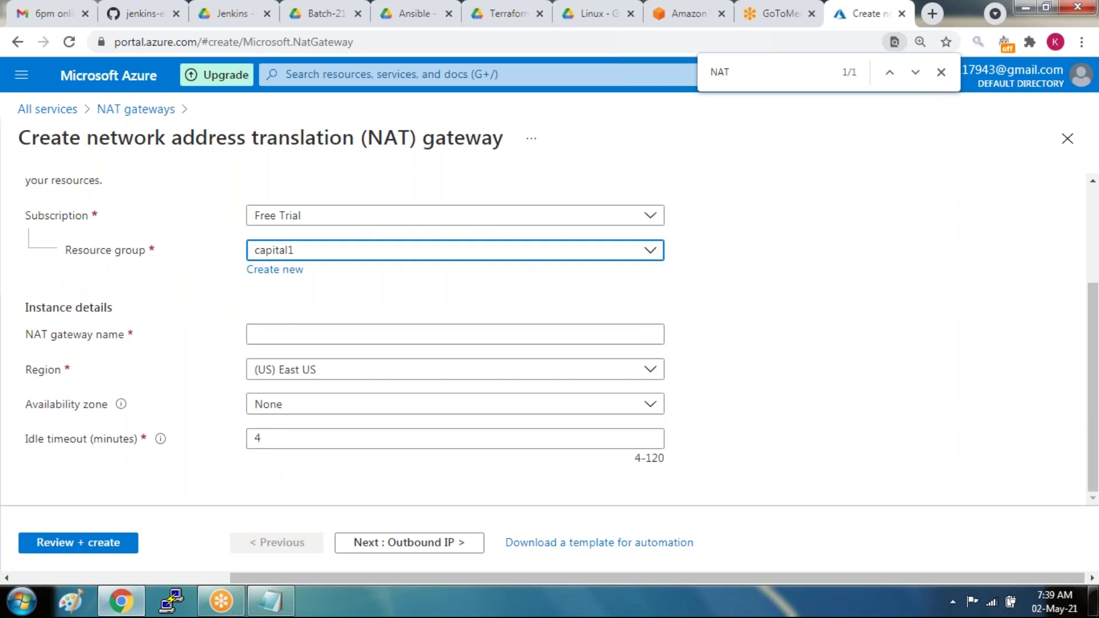
left_click(438, 324)
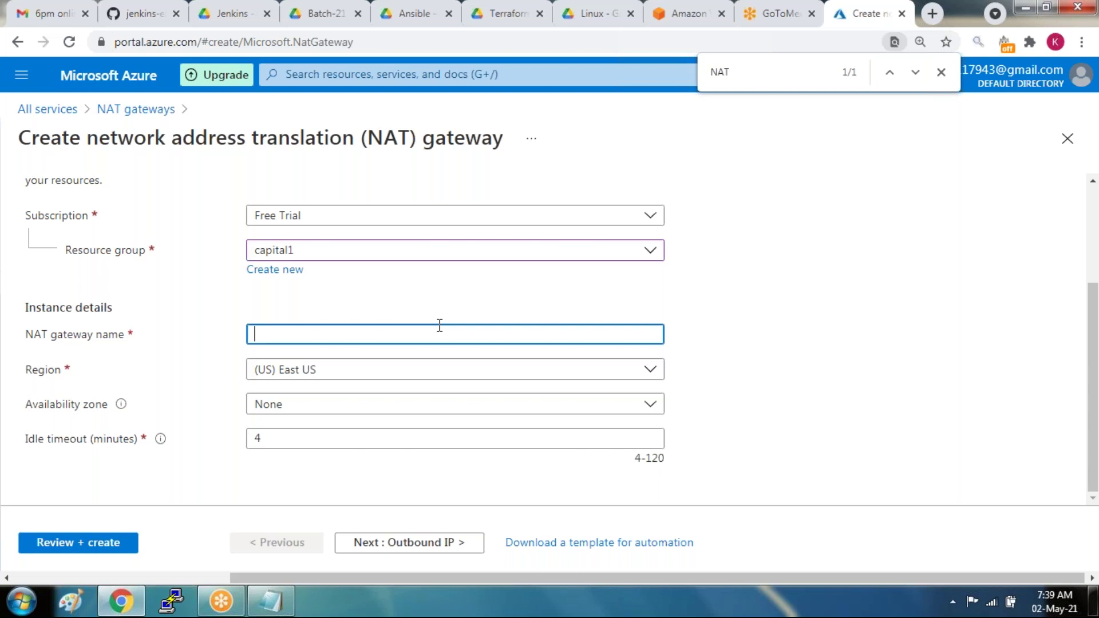
type("natgateway1")
- Set the NAT gateway's availability zone to Zone 1 and continue to the outbound IP settings
left_click(309, 404)
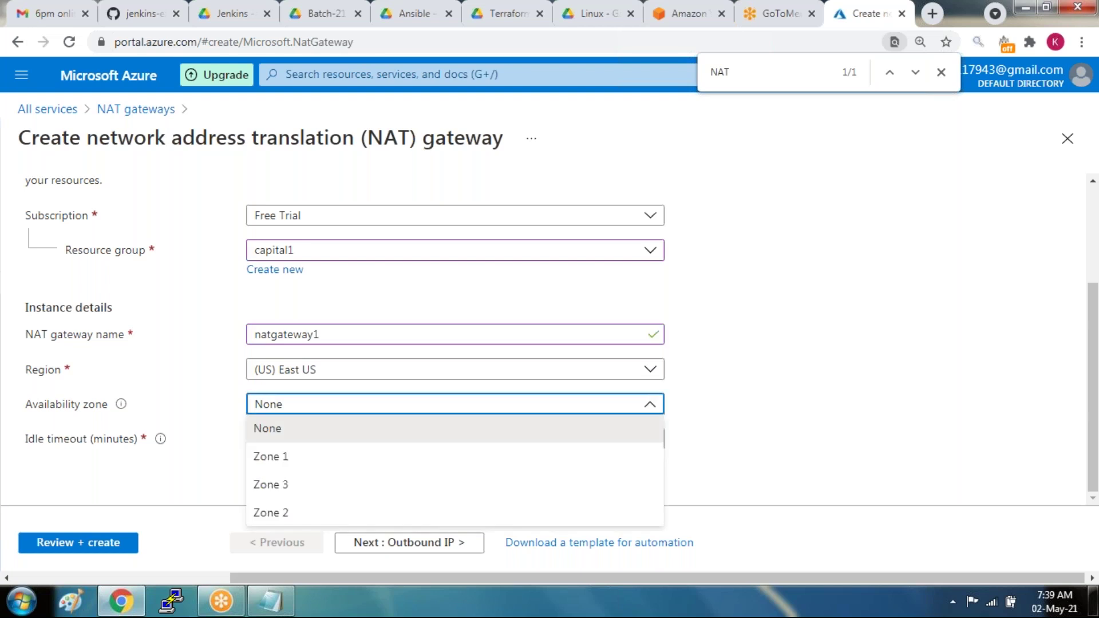
left_click(251, 462)
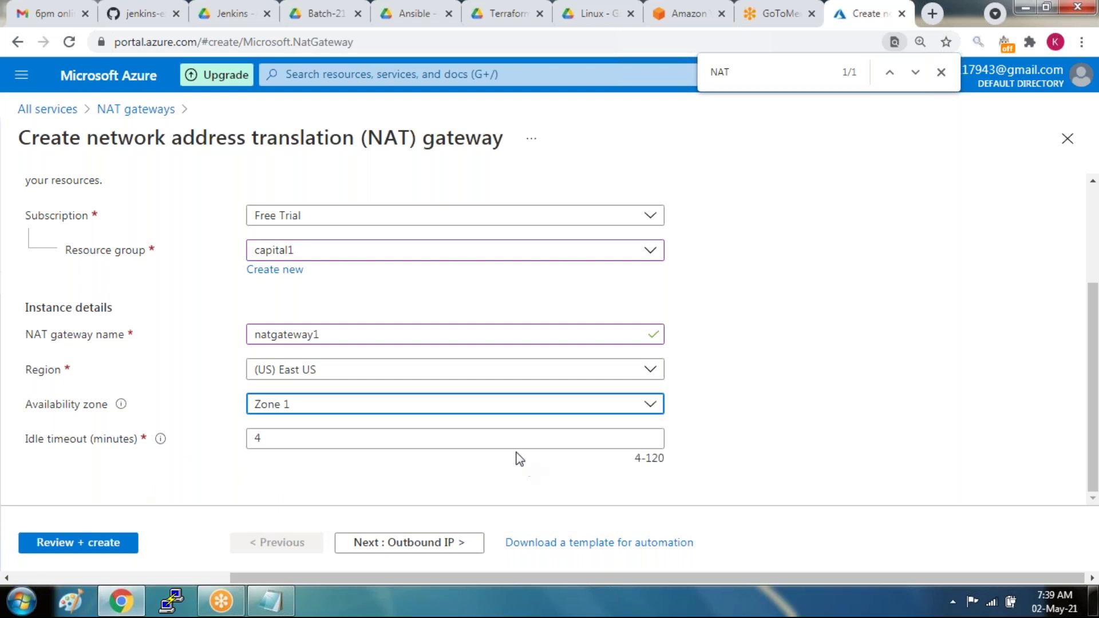
left_click(525, 440)
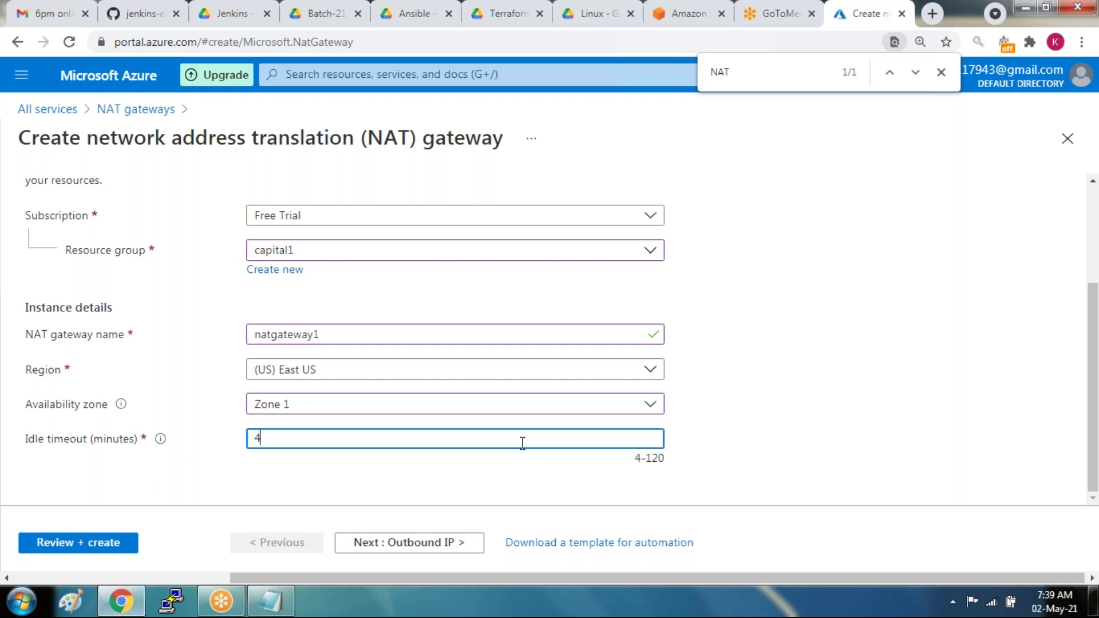
left_click(378, 550)
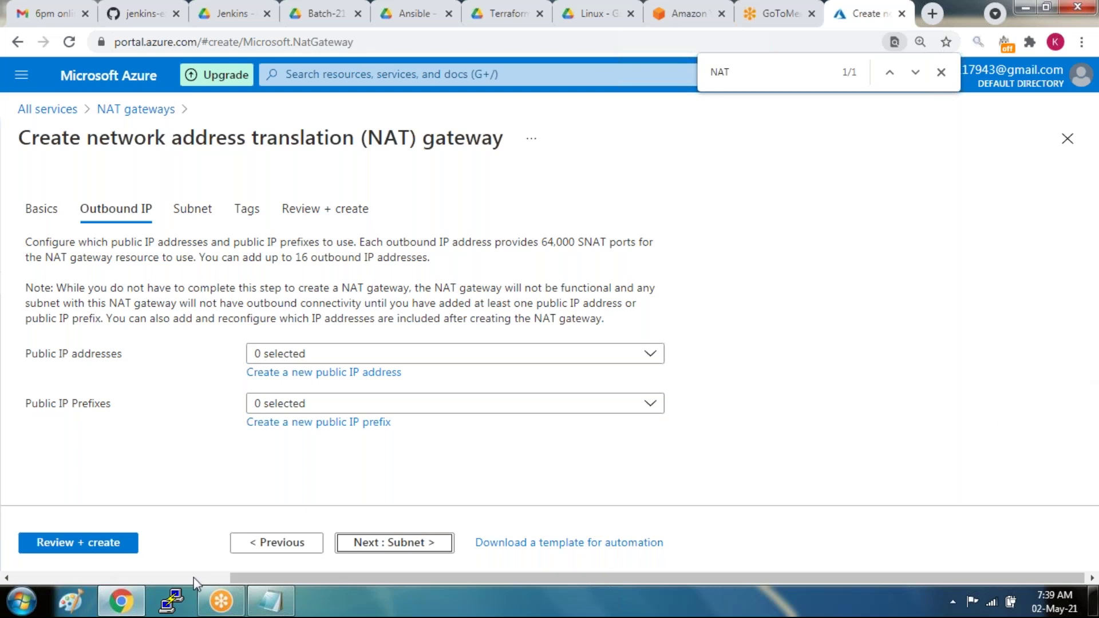
- Check which existing public IP addresses can be associated with the NAT gateway
left_click(320, 353)
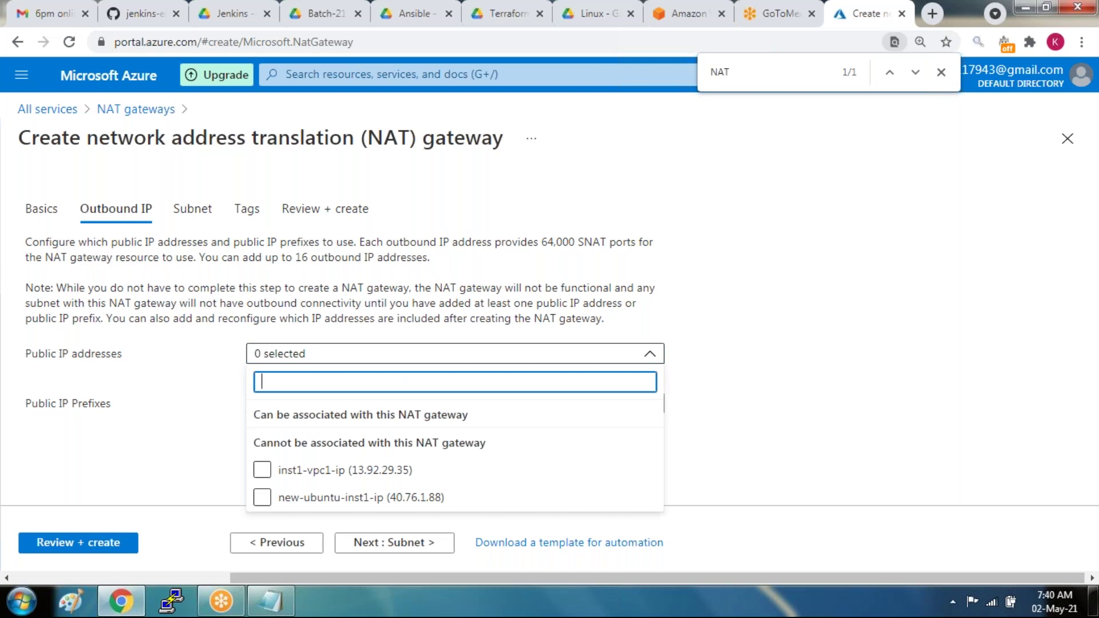
key("Escape")
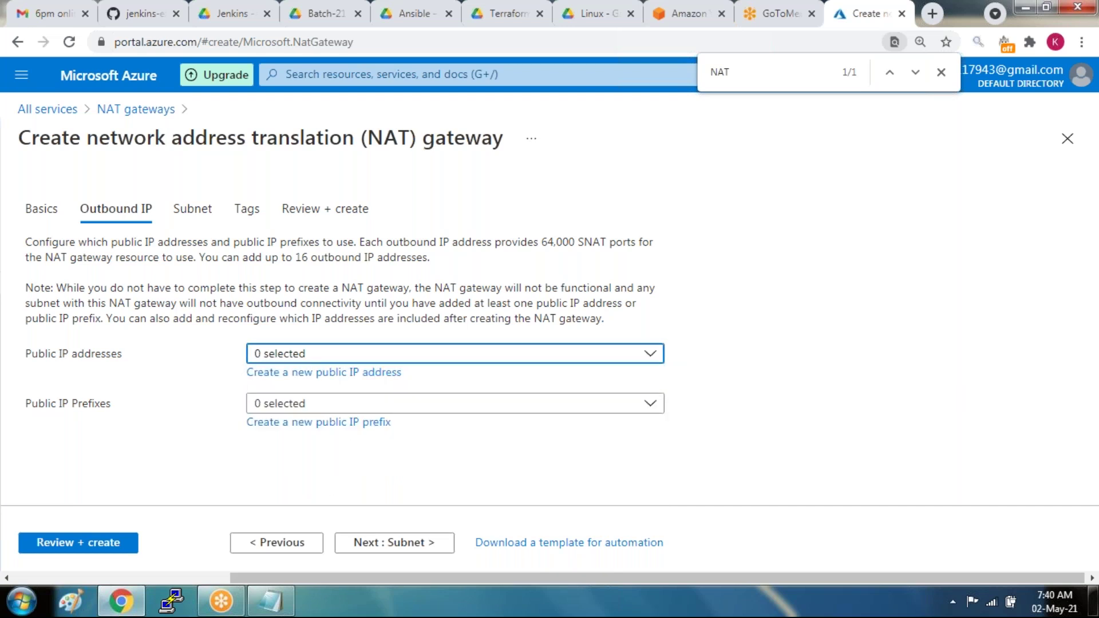
key("Return")
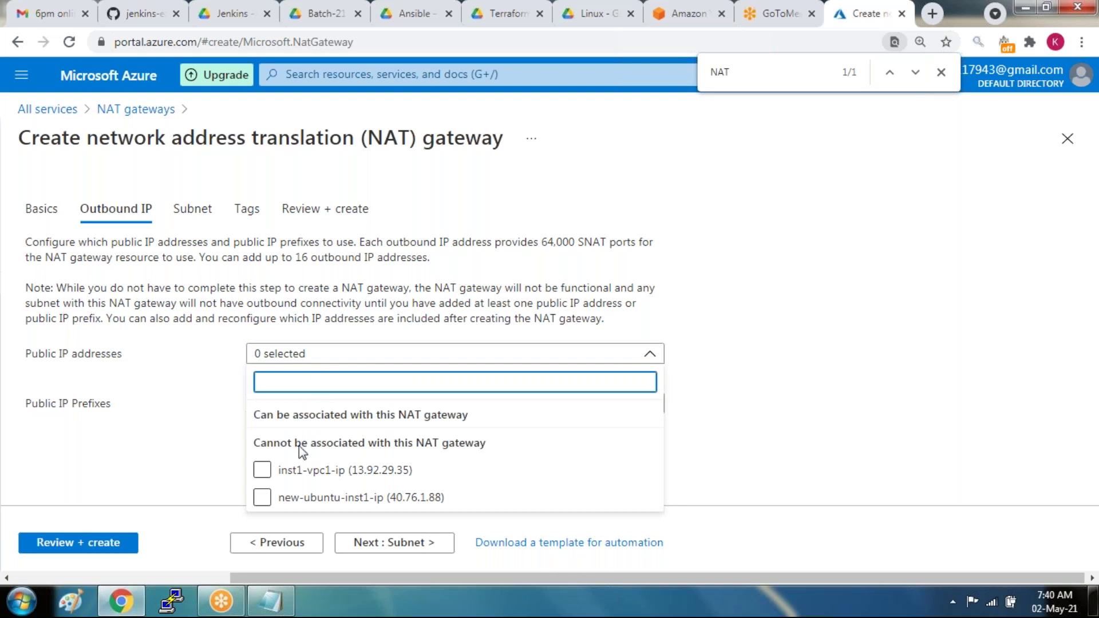
left_click(195, 481)
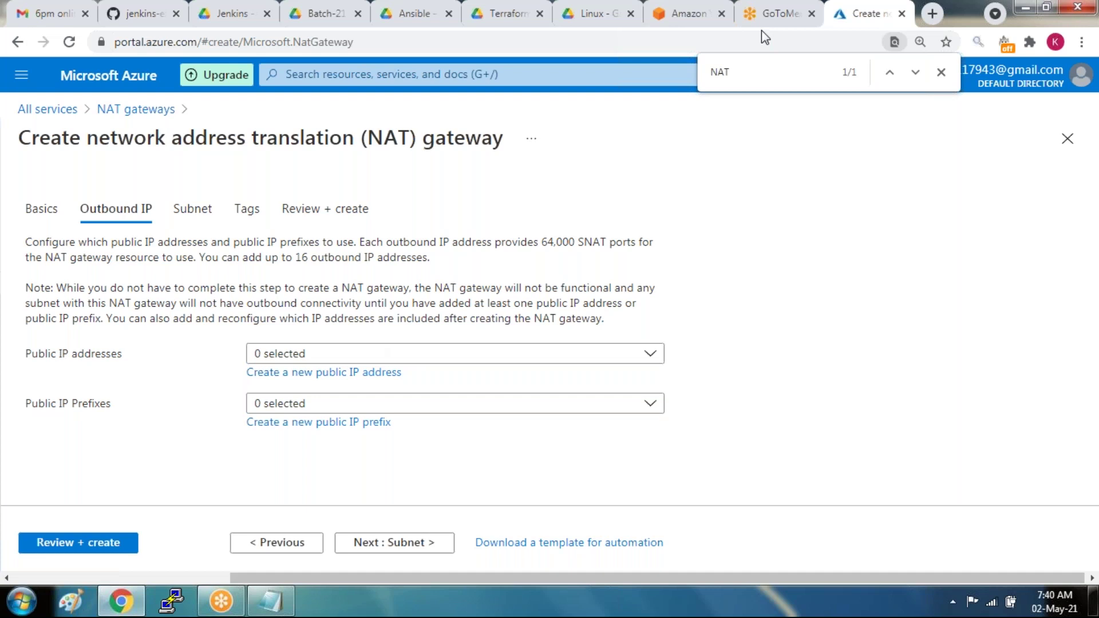
- Try to assign the existing public IP addresses inst1-vpc1-ip and new-ubuntu-inst1-ip to the NAT gateway
left_click(297, 360)
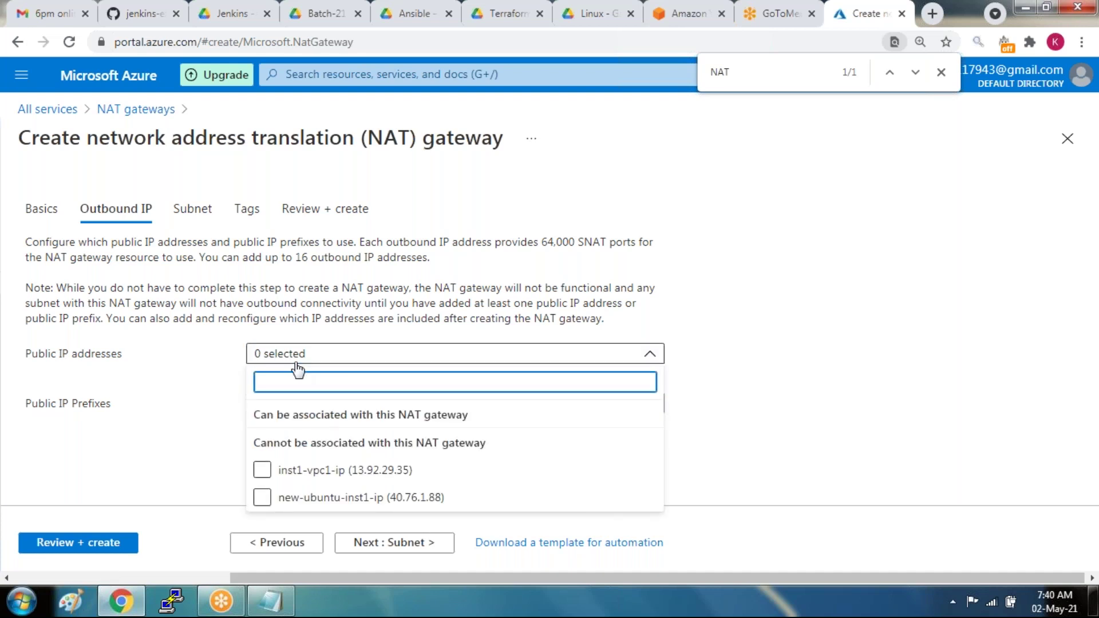
left_click(282, 474)
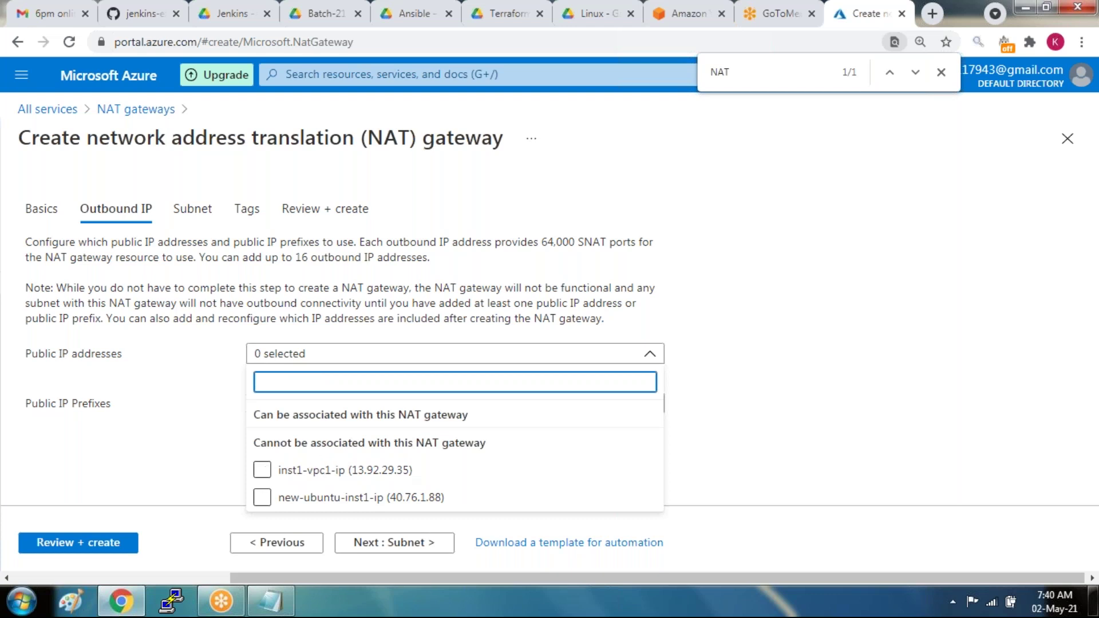
left_click(263, 475)
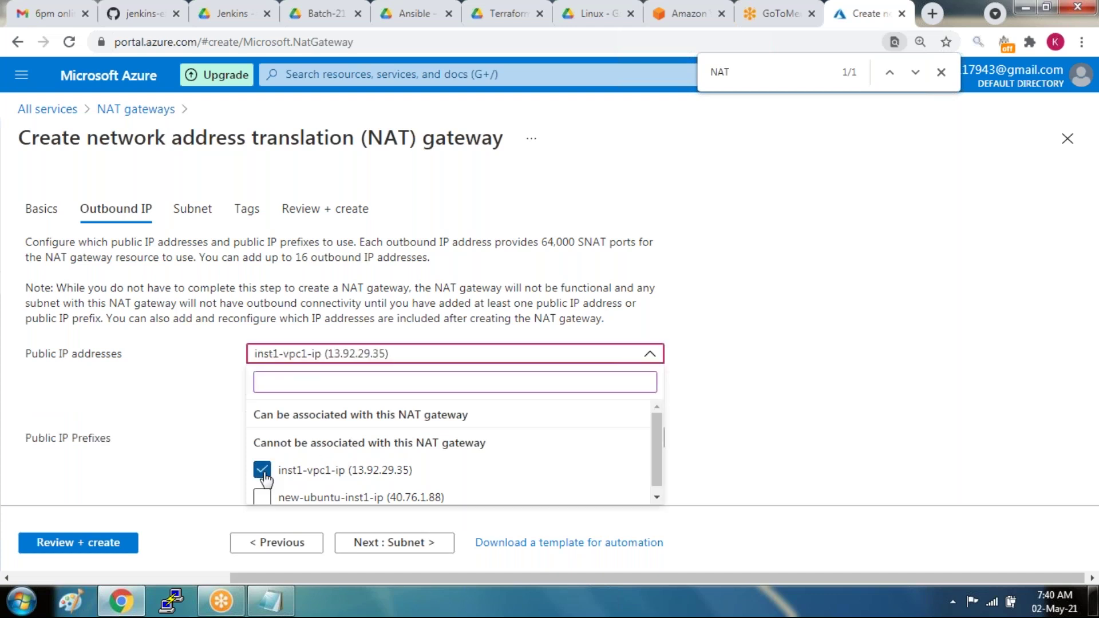
left_click(152, 417)
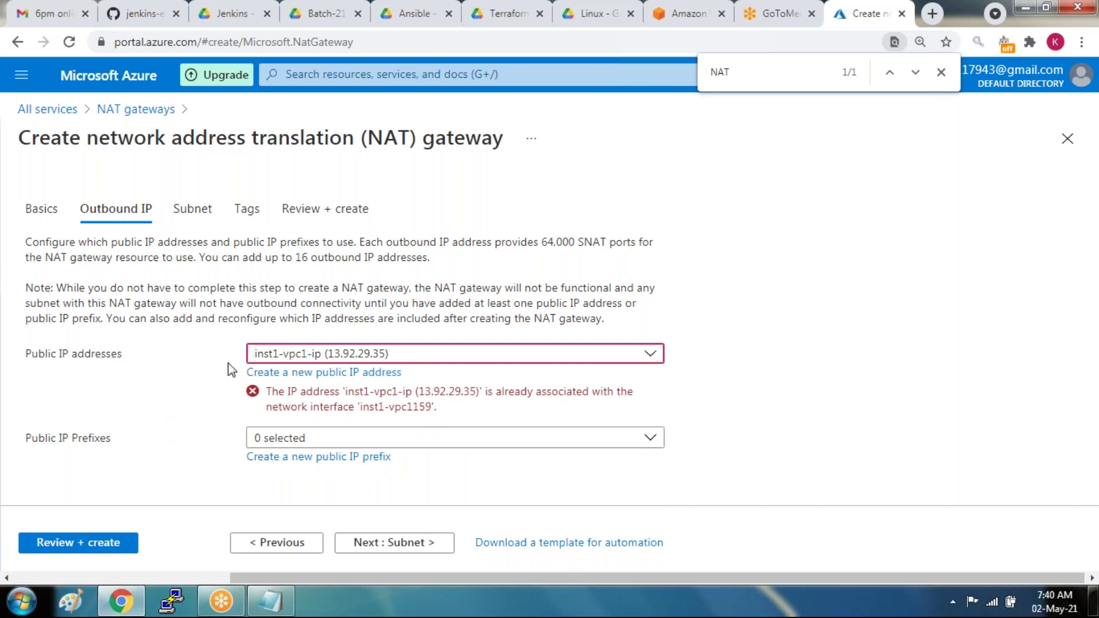
left_click(309, 355)
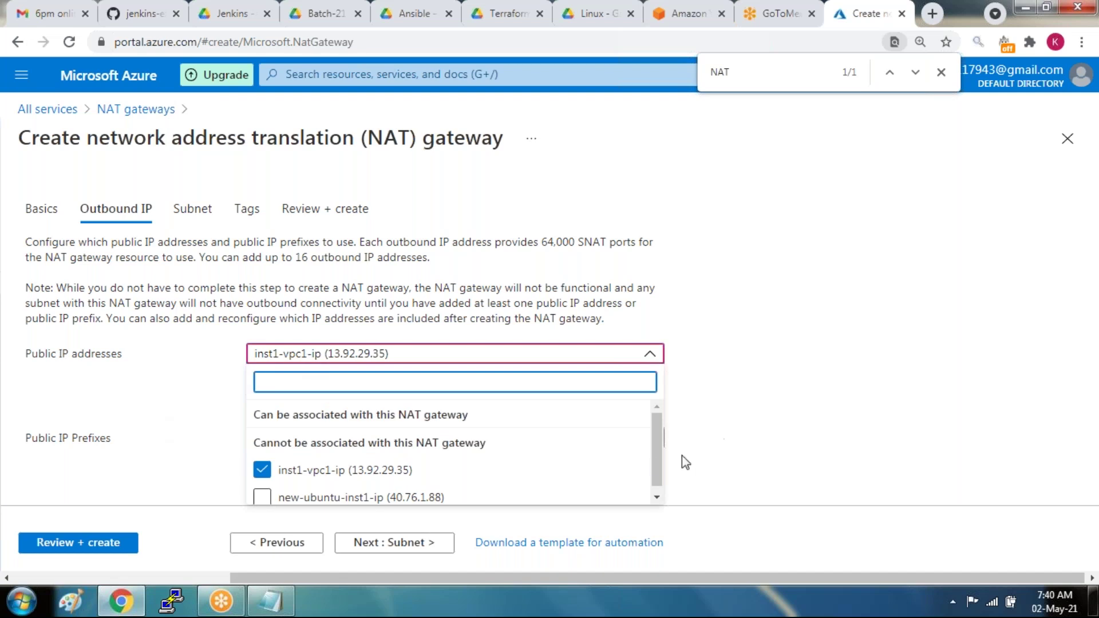
left_click(262, 496)
left_click(92, 403)
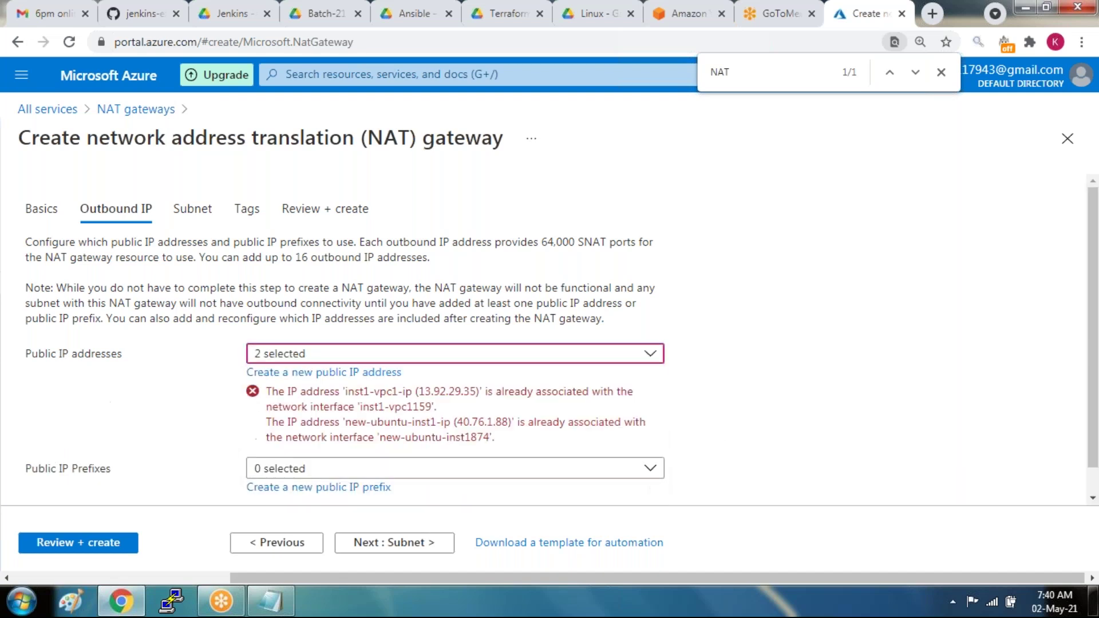
- Deselect both inst1-vpc1-ip and new-ubuntu-inst1-ip from the NAT gateway's public IP addresses
key("Return")
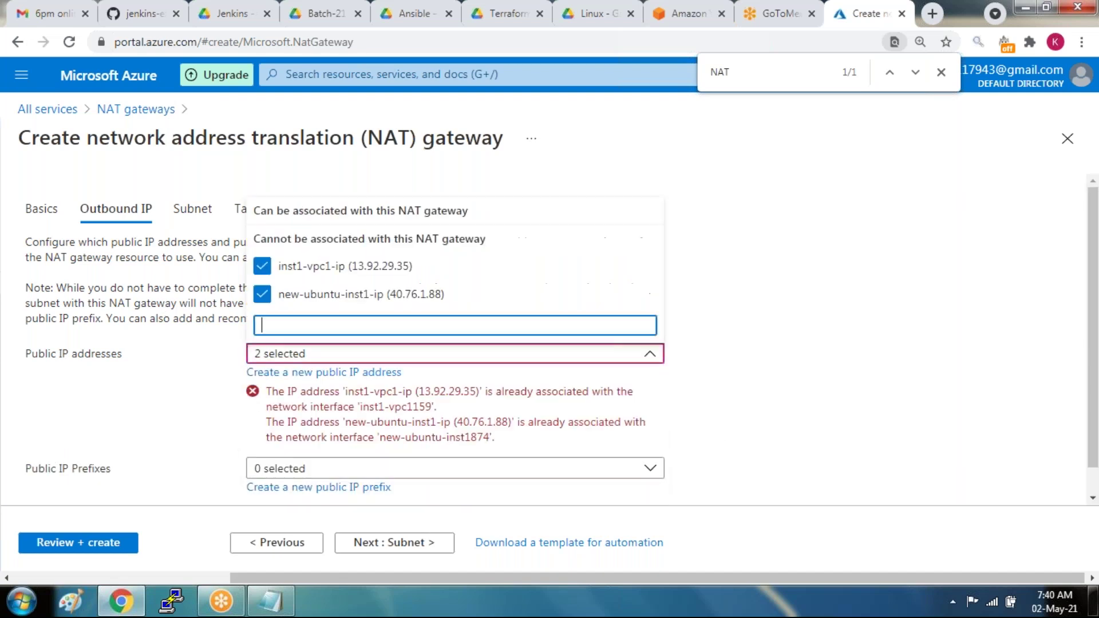
left_click(268, 350)
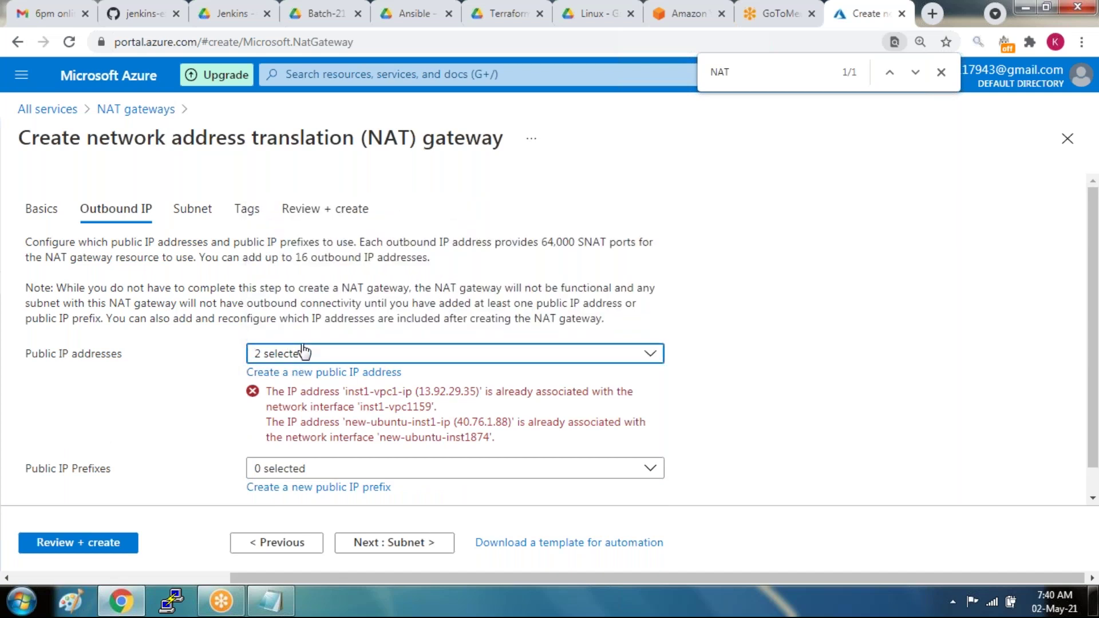
left_click(299, 352)
left_click(265, 296)
left_click(265, 298)
left_click(262, 295)
left_click(262, 266)
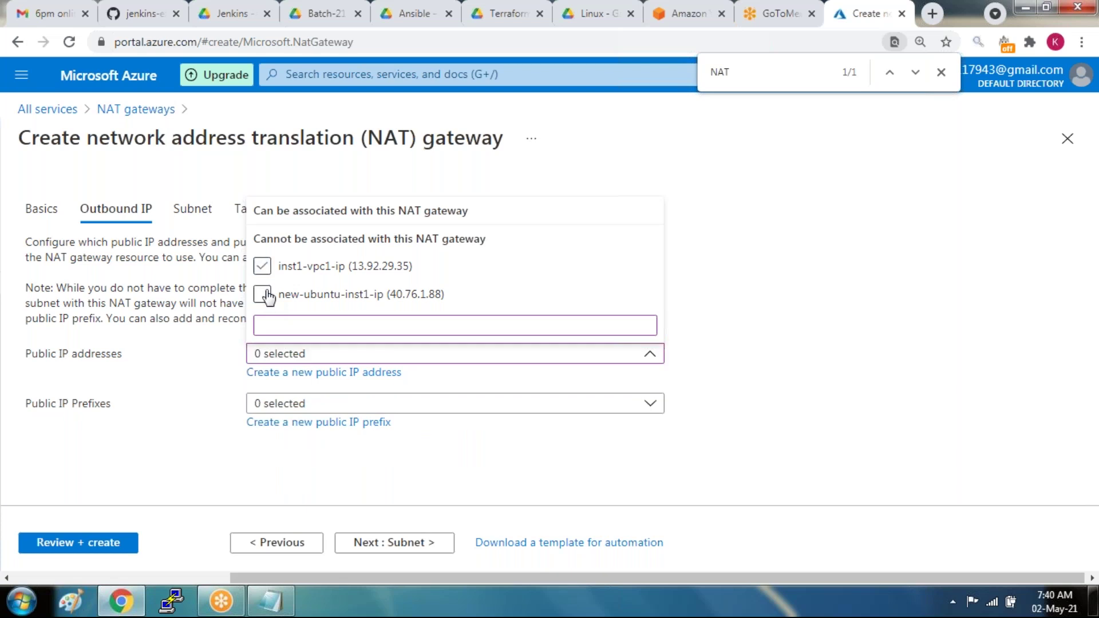
left_click(193, 386)
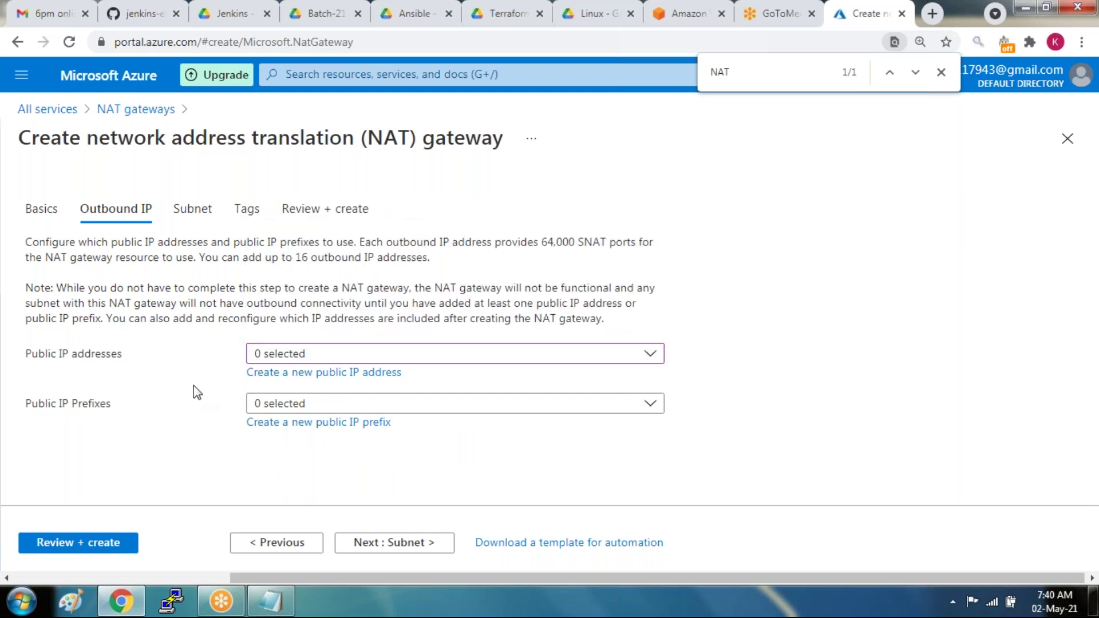
- Create a new public IP address named natpublicip for the NAT gateway
left_click(354, 372)
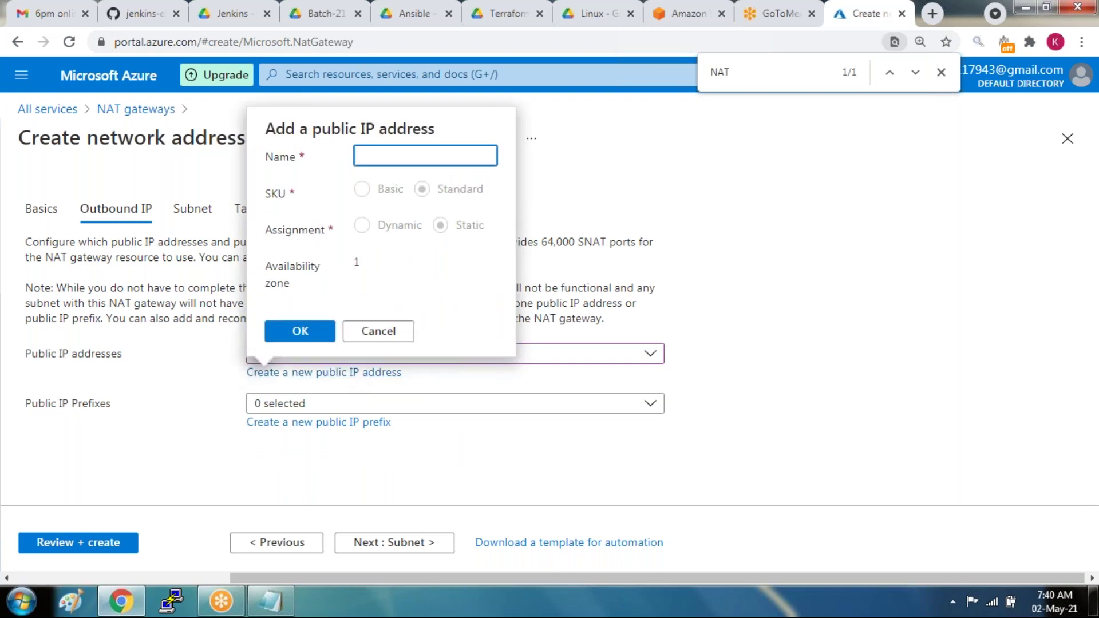
type("new")
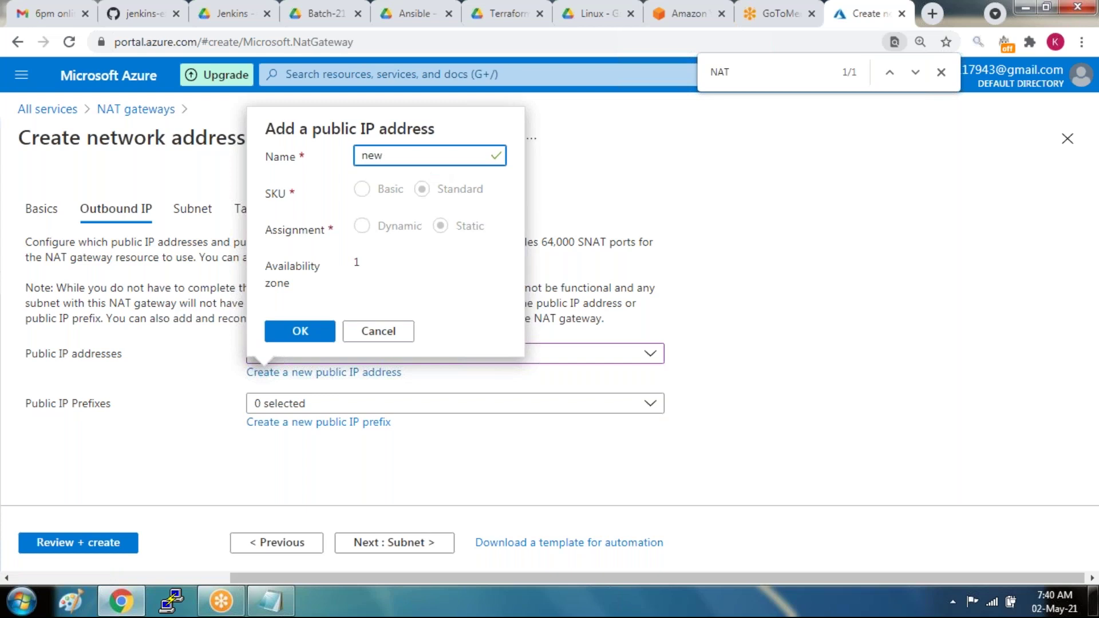
type("publi")
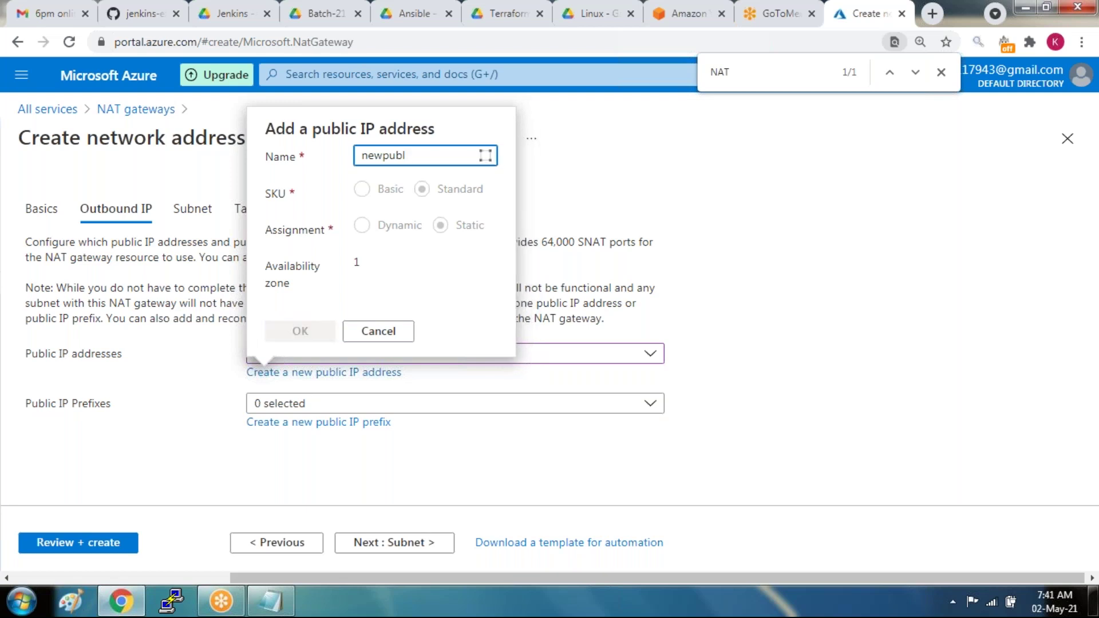
key("ctrl+a")
key("BackSpace")
type("batp")
type("p")
key("BackSpace")
key("BackSpace")
key("BackSpace")
key("BackSpace")
key("BackSpace")
type("natpu")
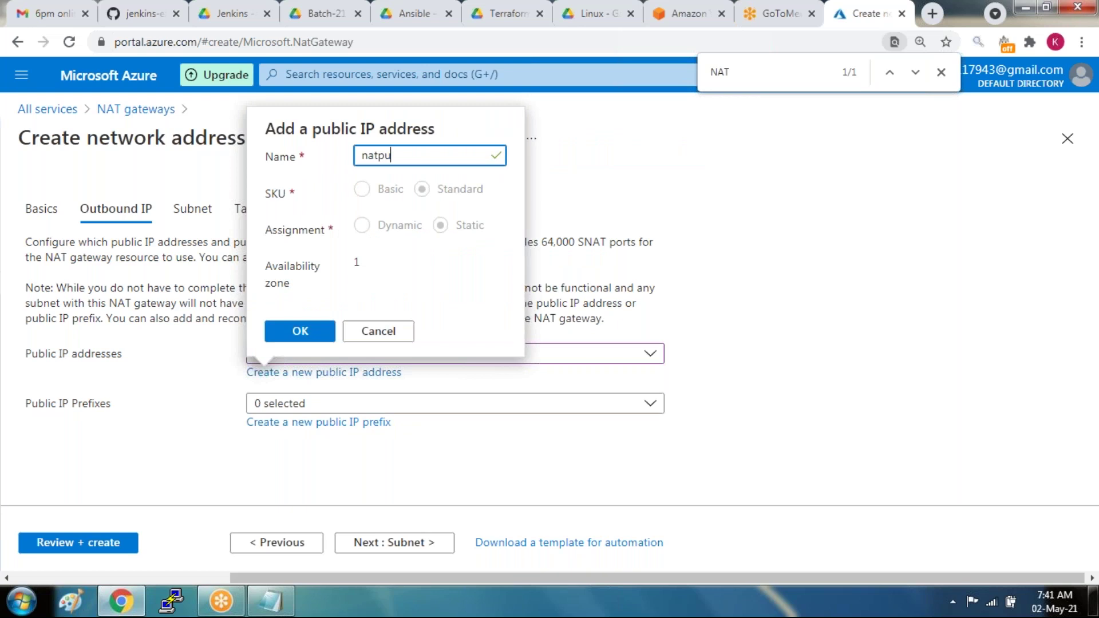
type("blicip")
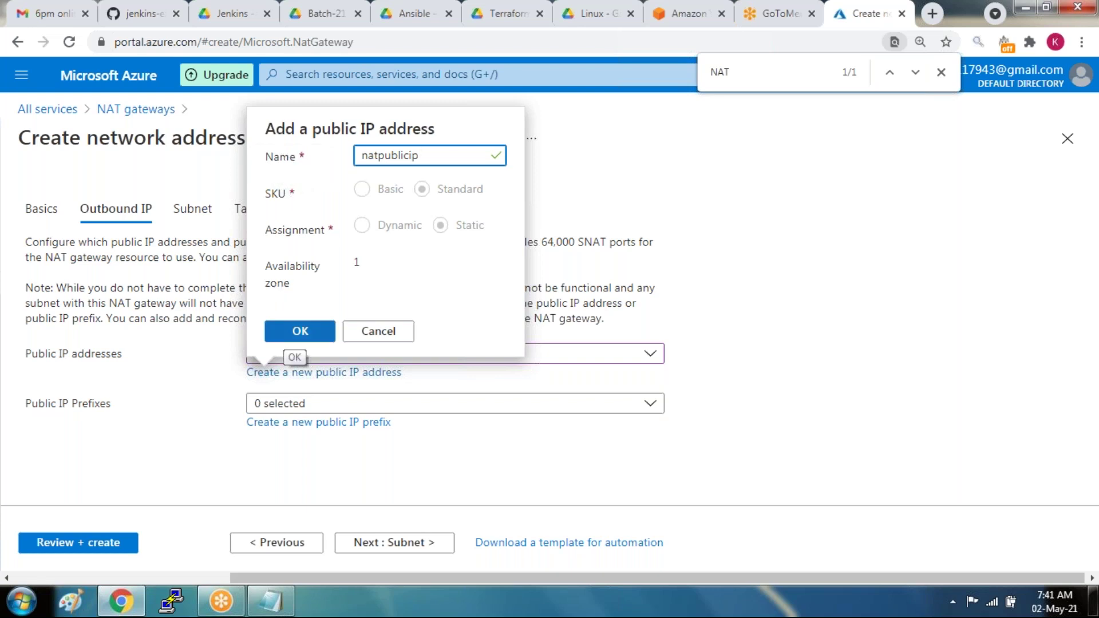
left_click(300, 331)
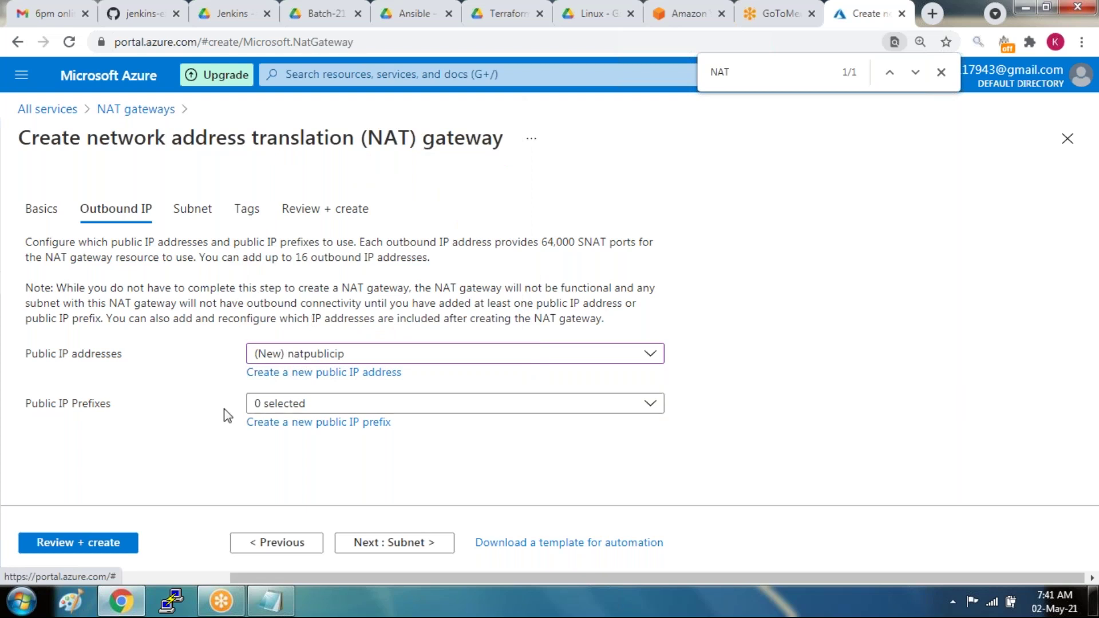
- Check which public IP prefixes are available and continue to the NAT gateway's subnet settings
left_click(310, 408)
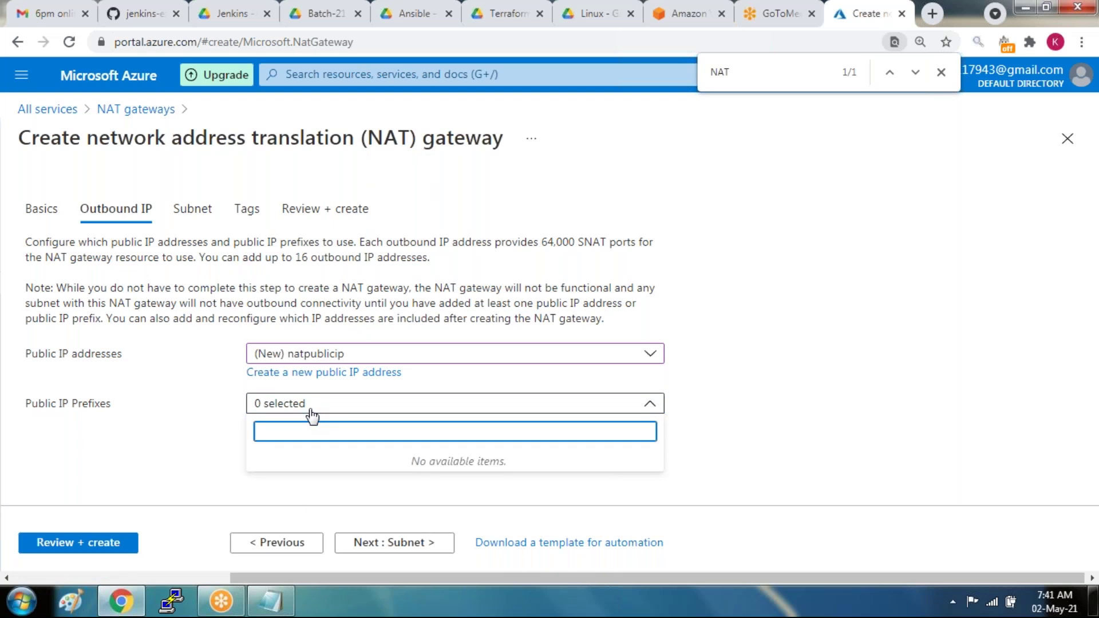
left_click(311, 409)
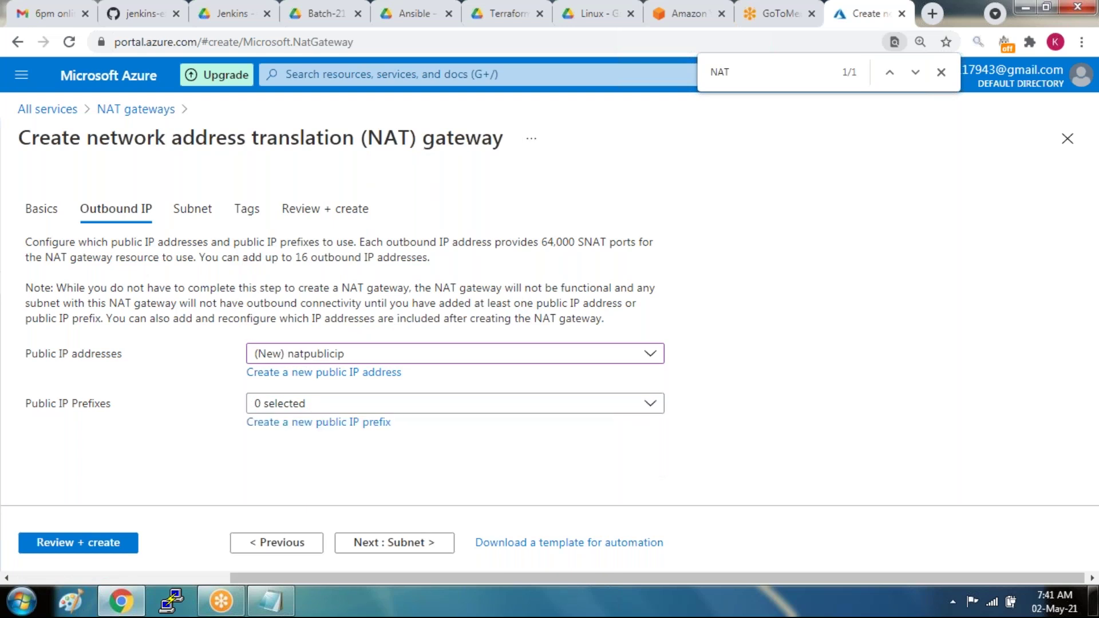
left_click(380, 544)
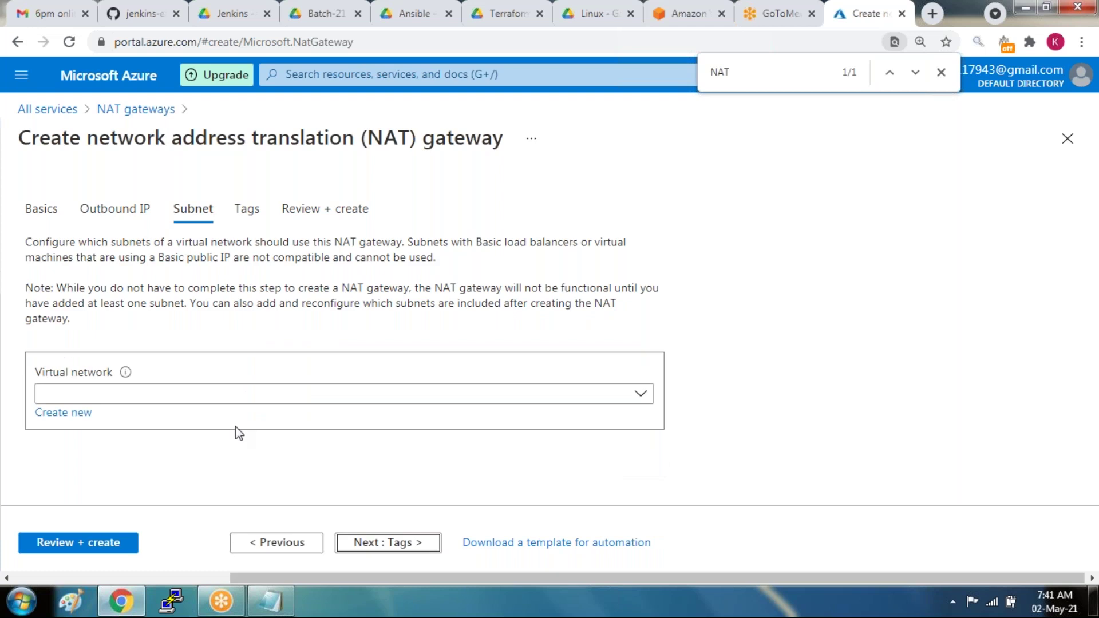
- Check which existing virtual networks the NAT gateway can use, and close the in-page text search
left_click(249, 395)
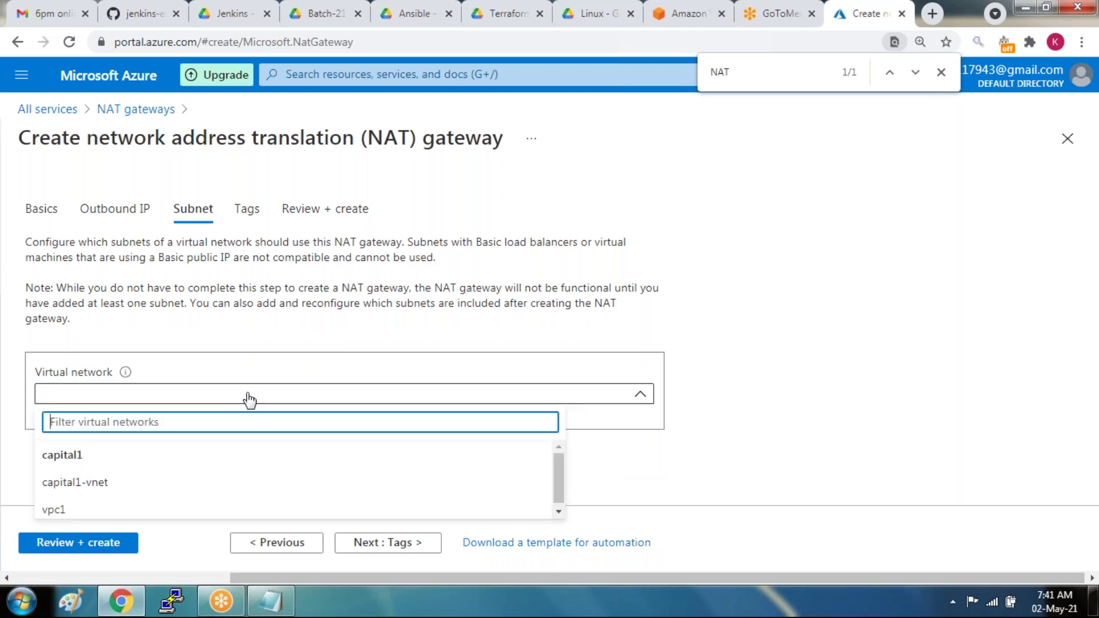
left_click(252, 395)
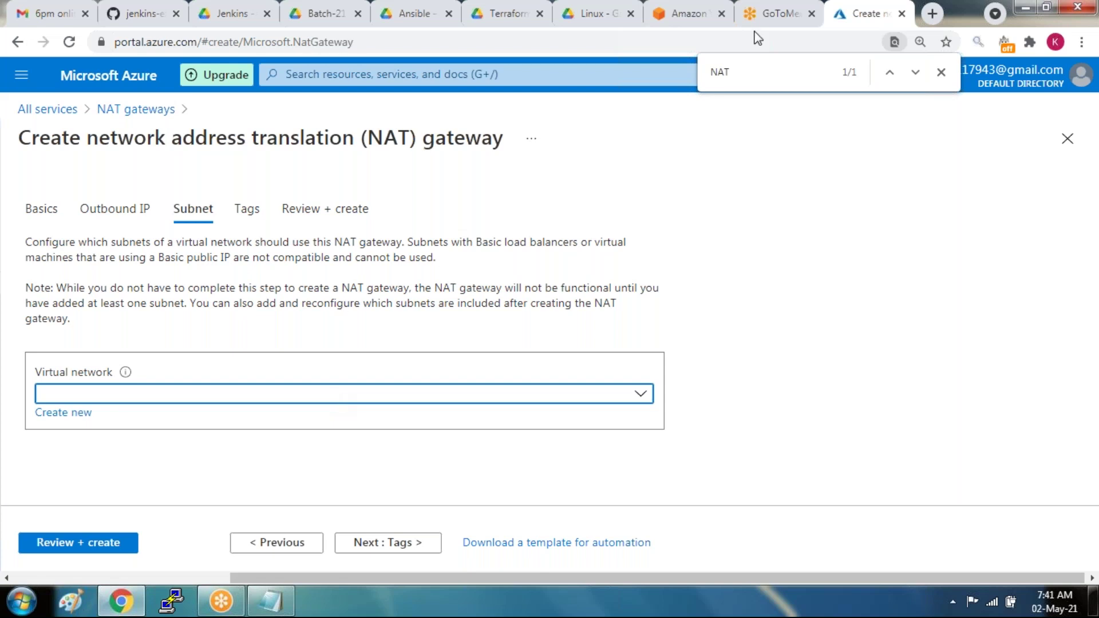
left_click(756, 76)
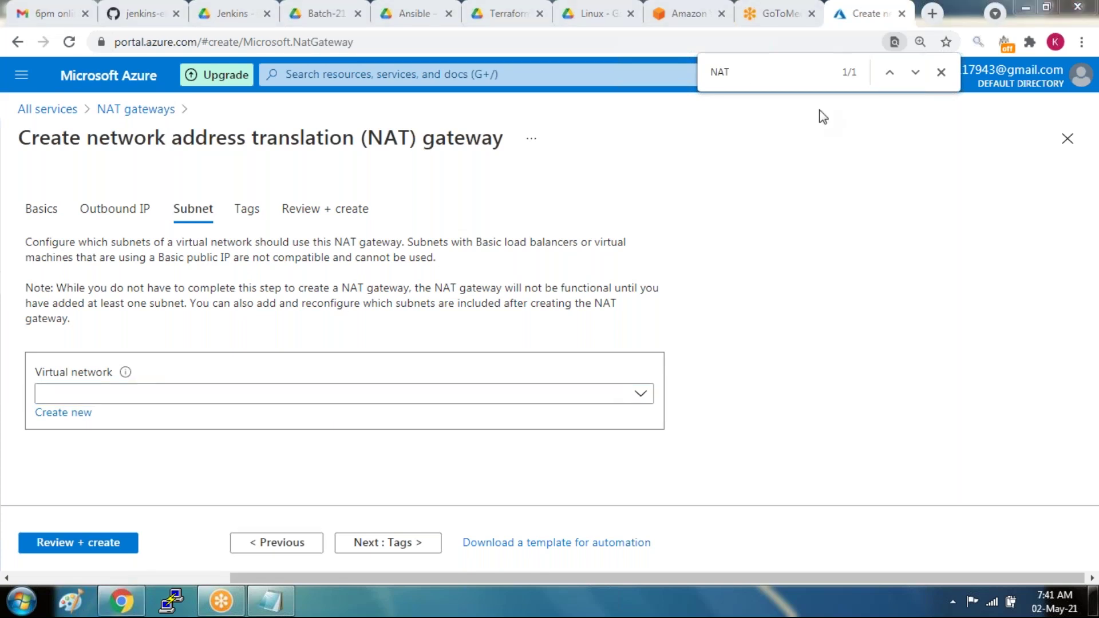
left_click(941, 73)
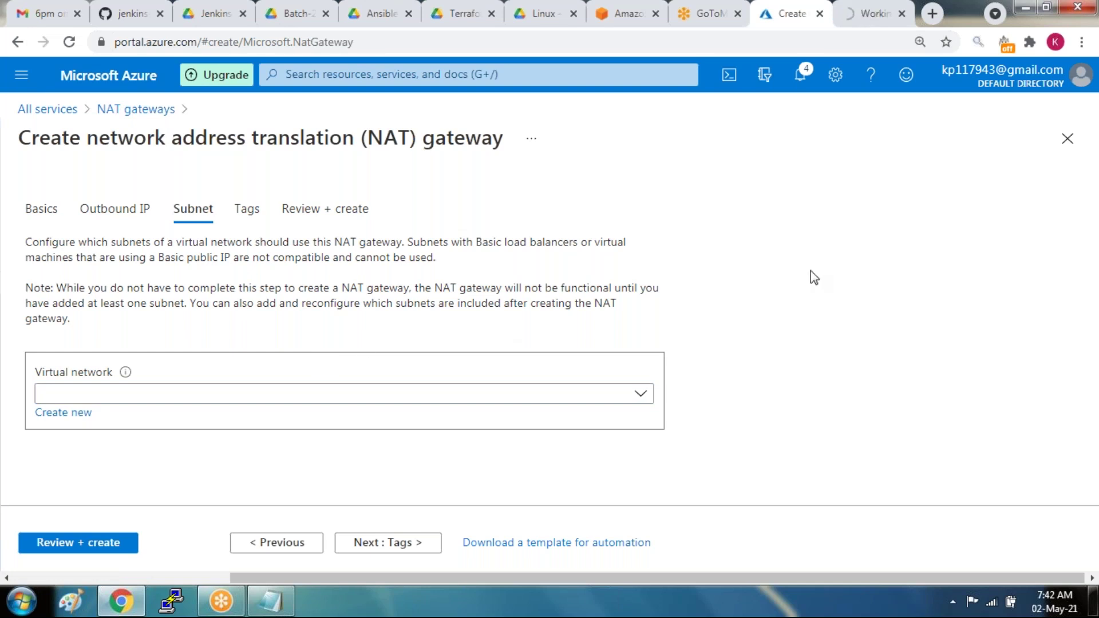
left_click(309, 400)
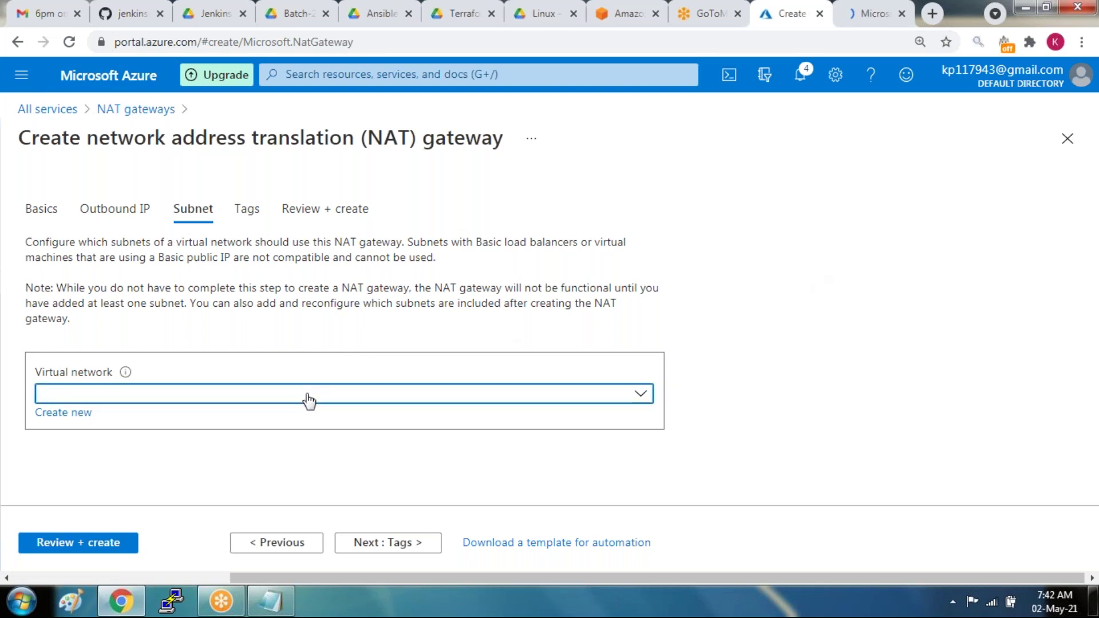
left_click(308, 400)
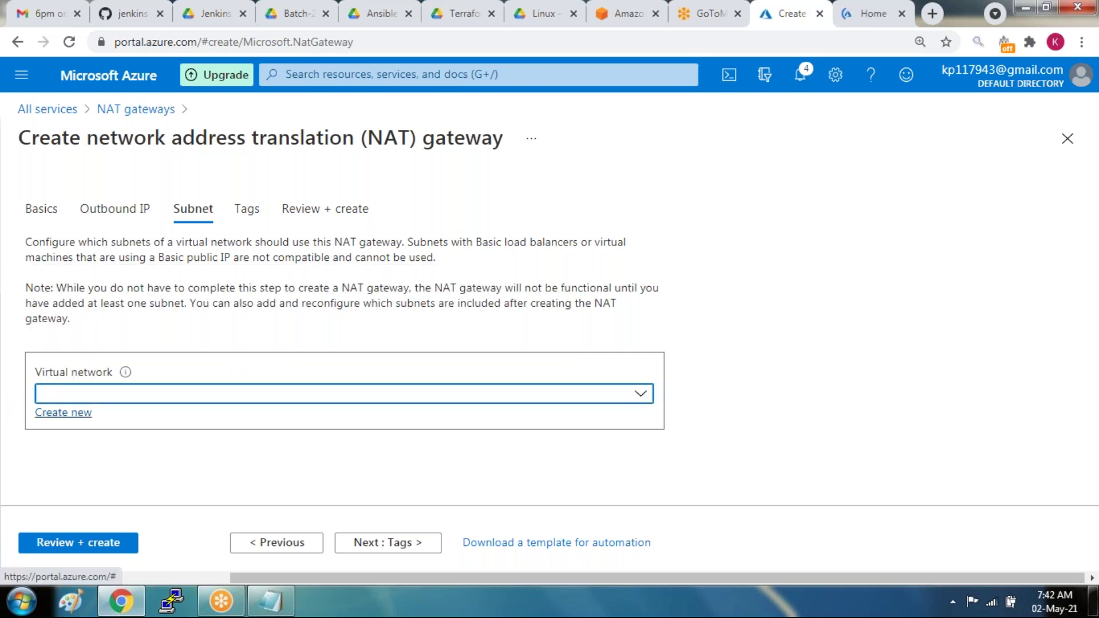
- Open the form for creating a new virtual network for the NAT gateway and close the extra Azure portal page
left_click(47, 408)
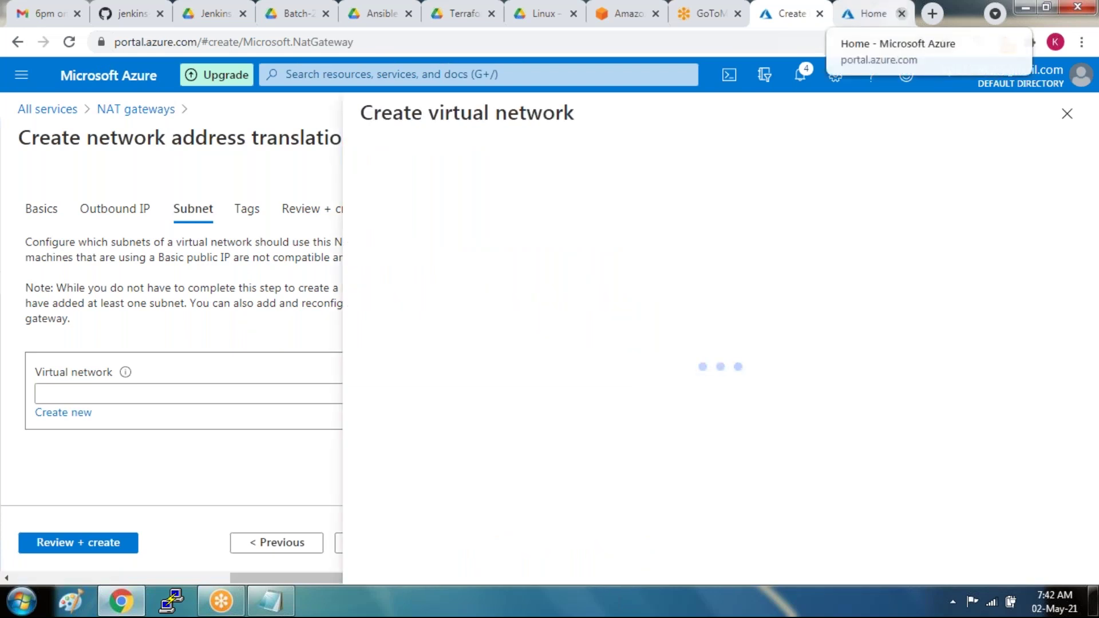
left_click(901, 13)
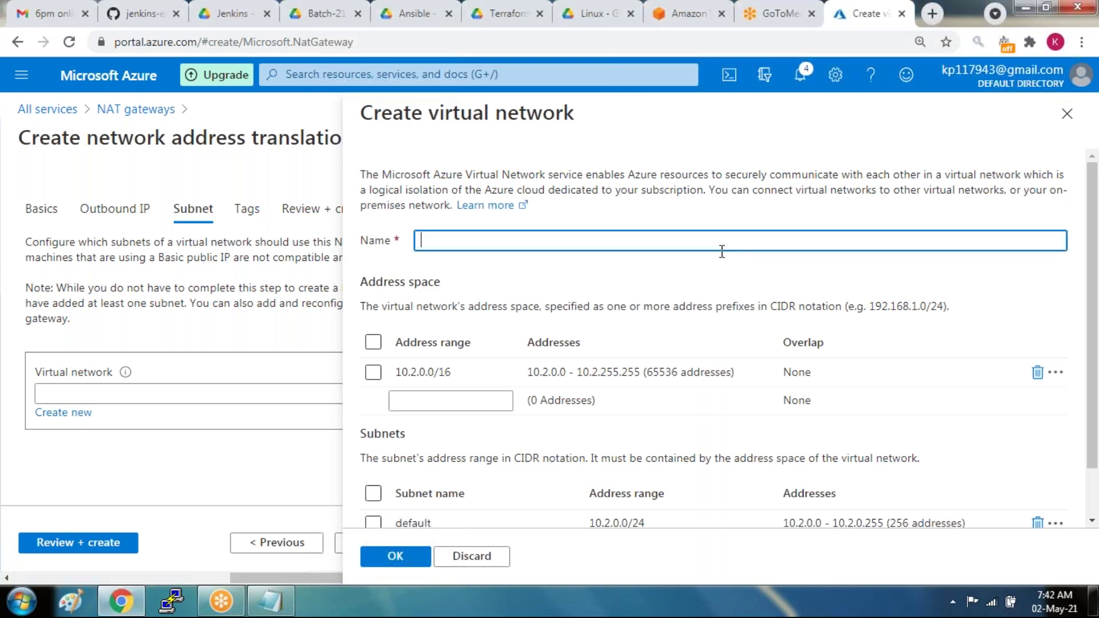
- Name the new virtual network vpc2, keep the 10.2.0.0/16 address range selected, and delete the default subnet
type("vpc2")
left_click(371, 375)
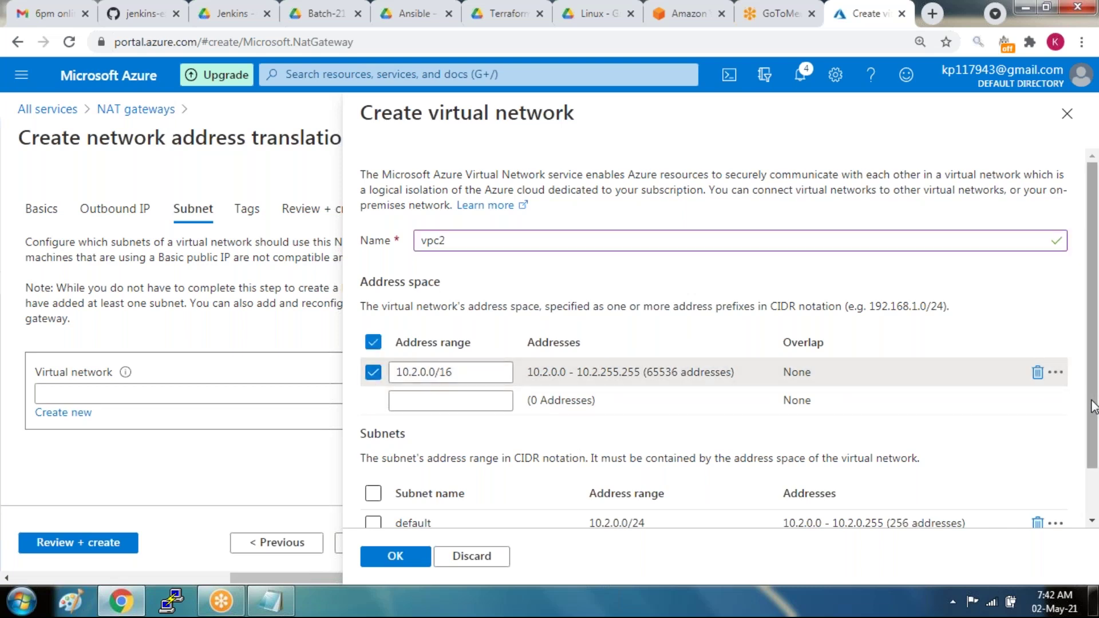
scroll(1093, 406, "down", 1)
left_click(461, 493)
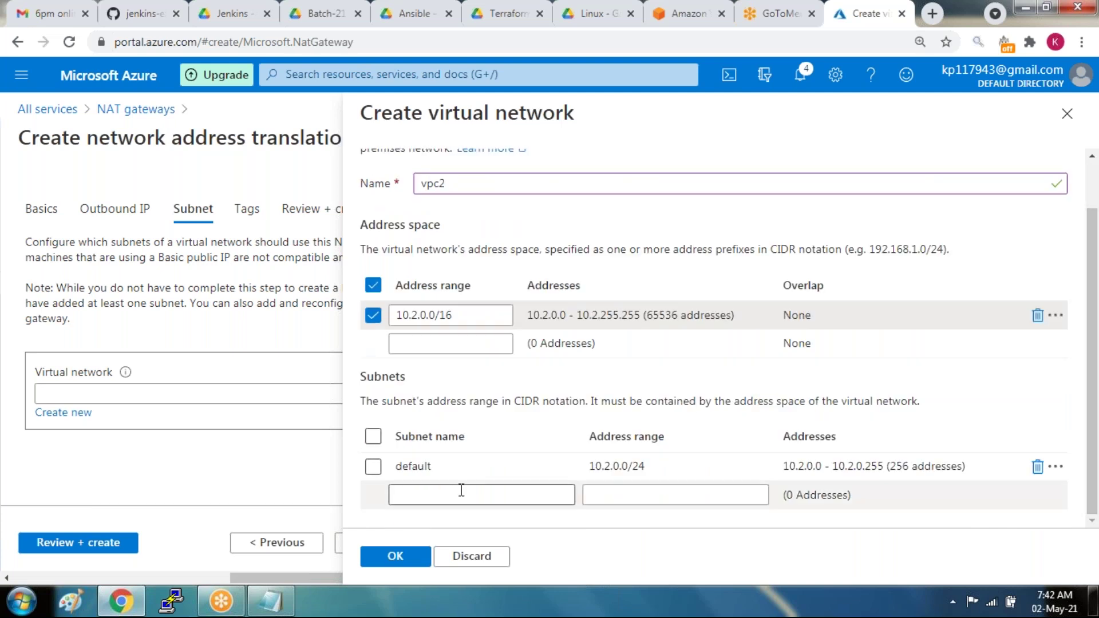
left_click(1038, 466)
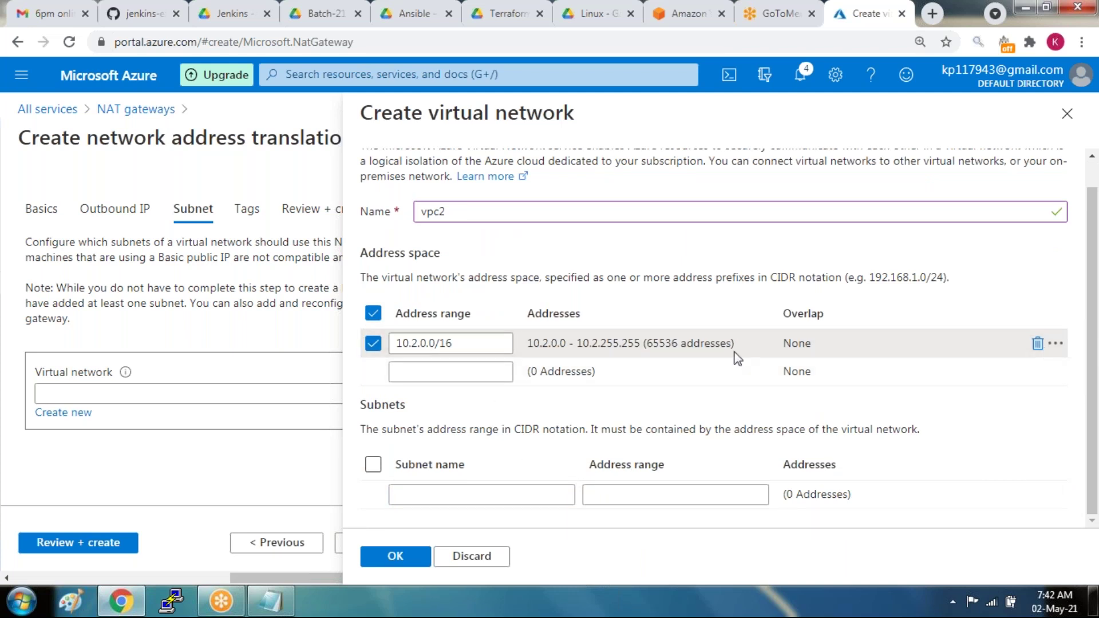
- Add a subnet named vpc2-subnet to the virtual network
left_click(435, 492)
type("vpc2-")
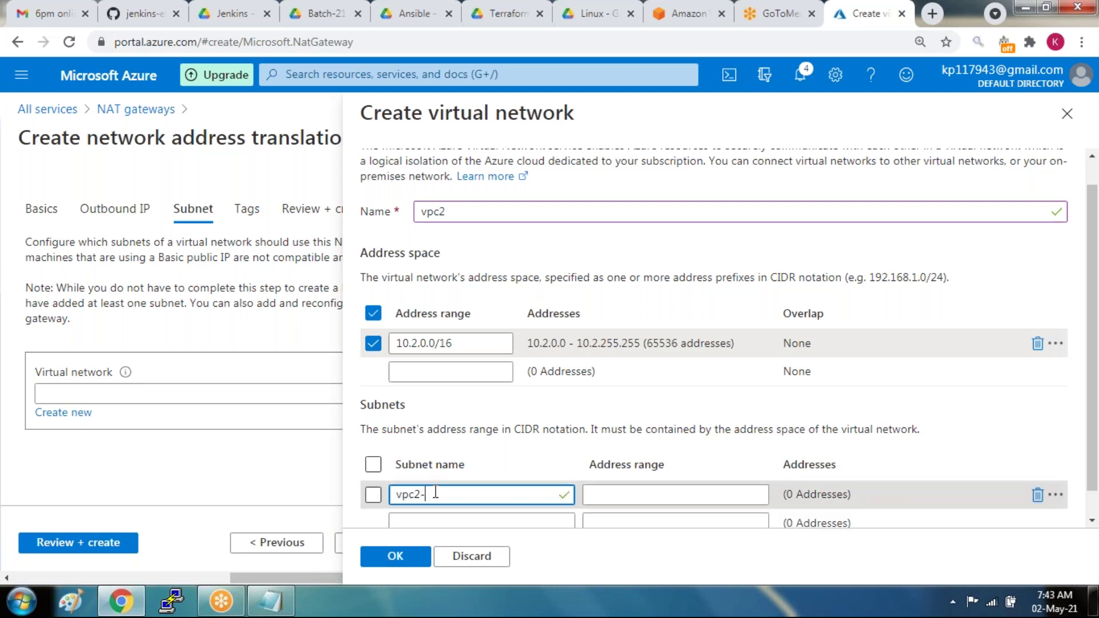
type("subnet")
key("BackSpace")
key("BackSpace")
key("BackSpace")
type("net")
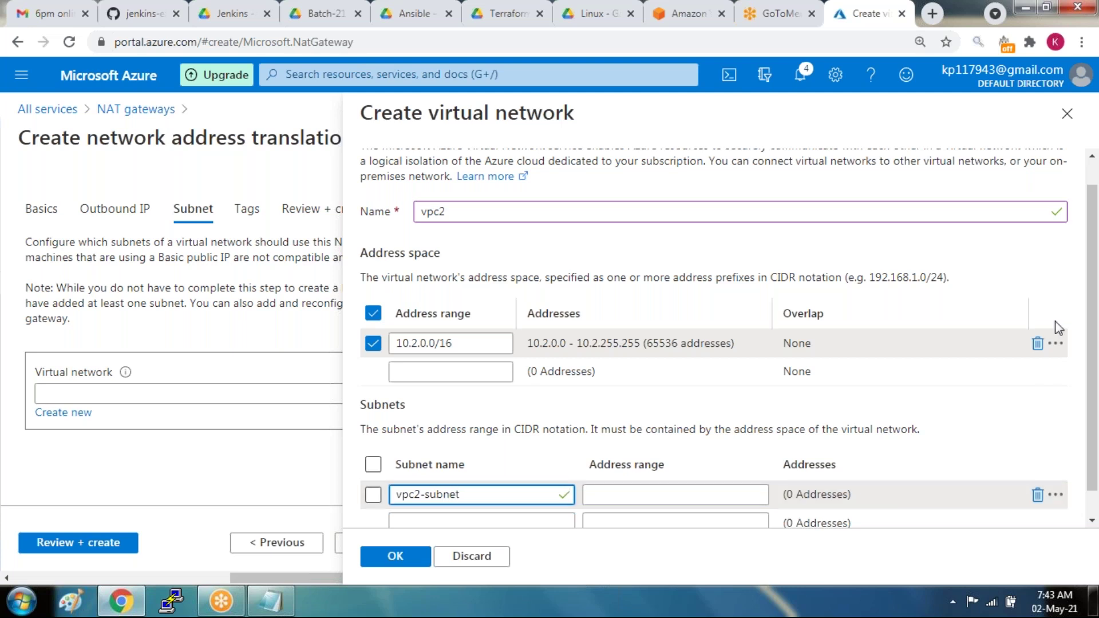
left_click(1016, 253)
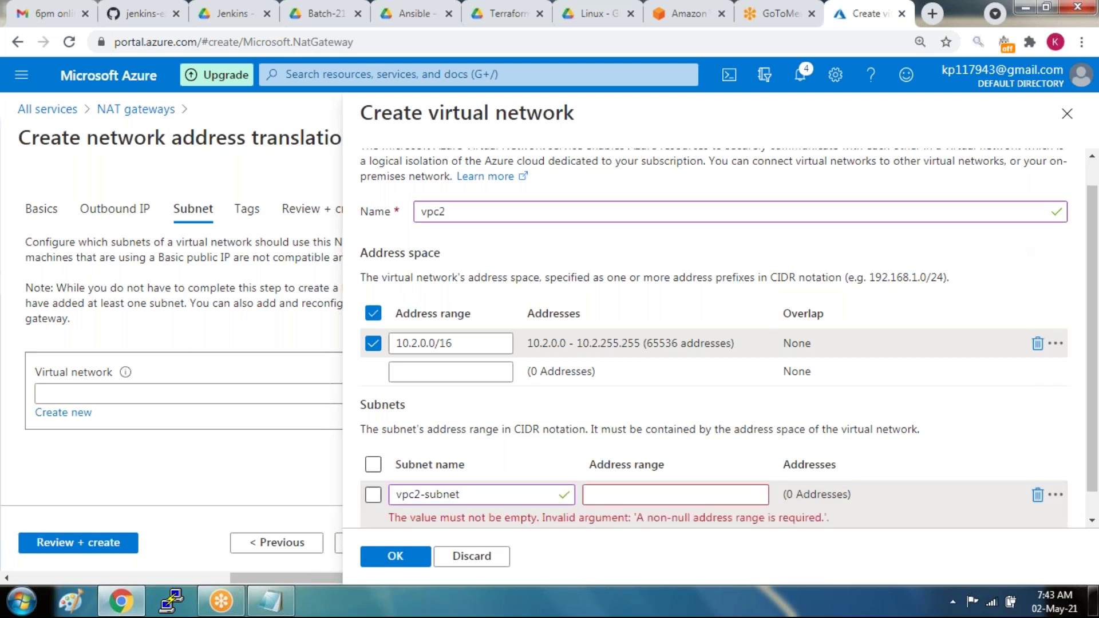
- Set the address range of vpc2-subnet to 10.2.0.0/24
left_click(676, 499)
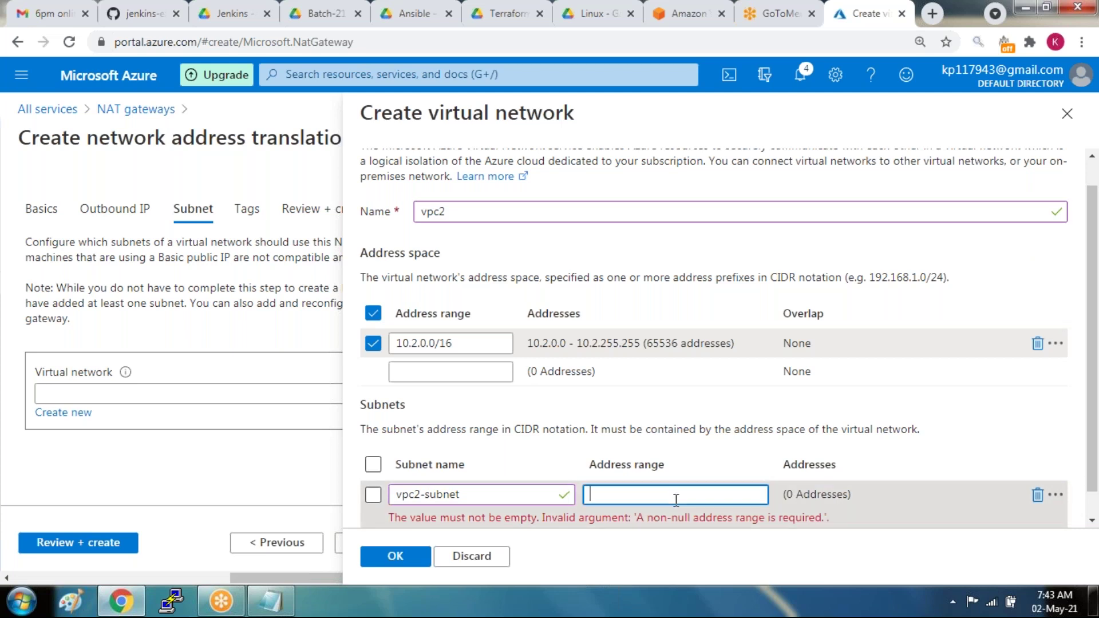
triple_click(472, 348)
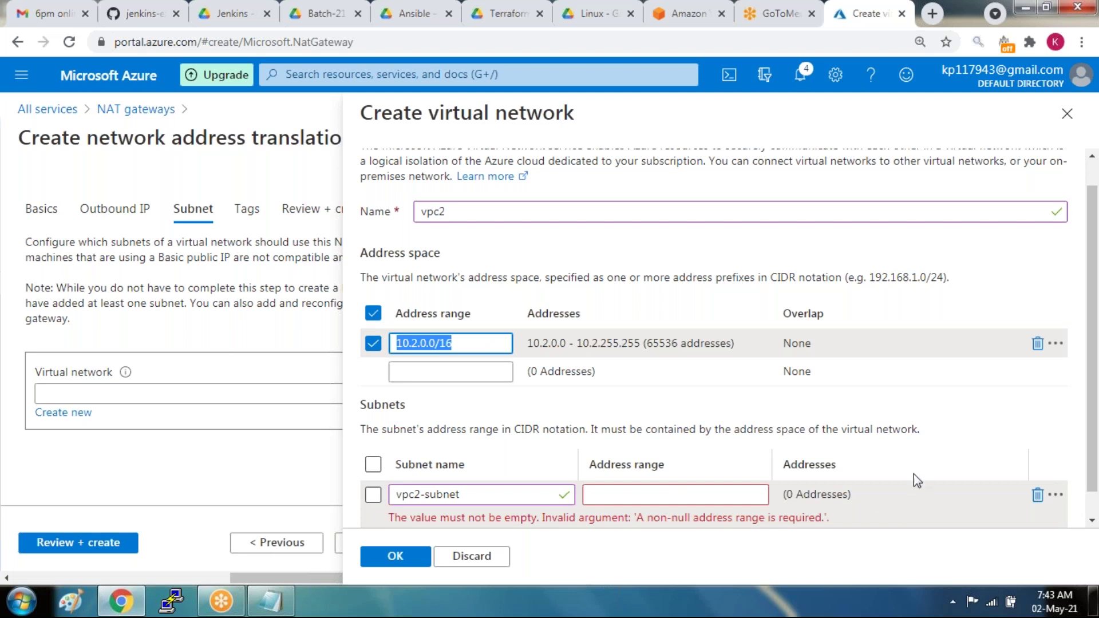
left_click(690, 502)
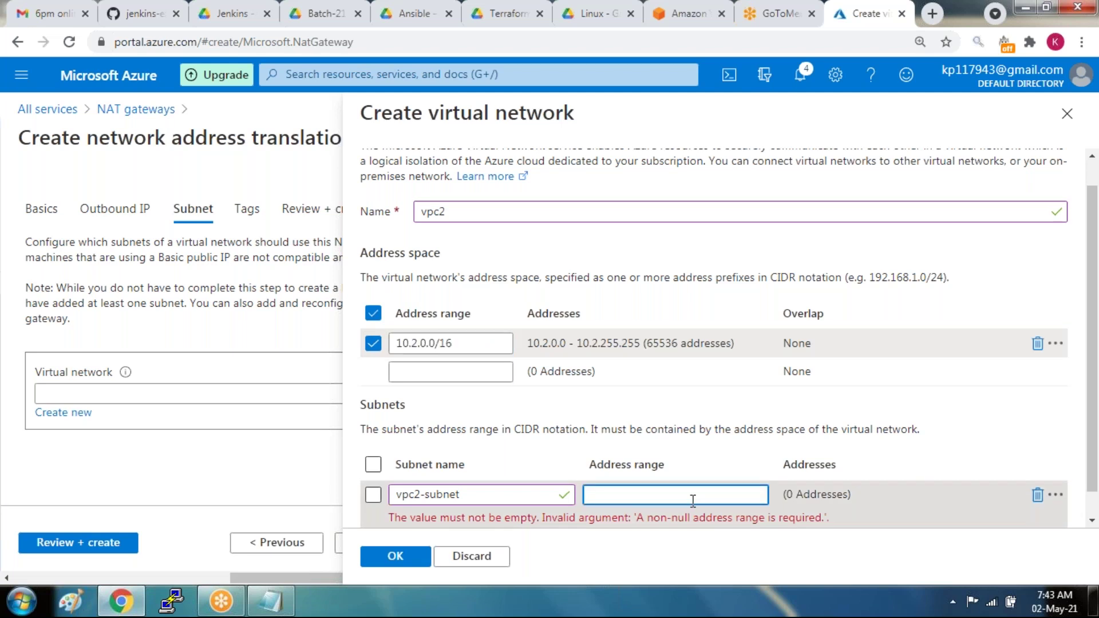
type("10.")
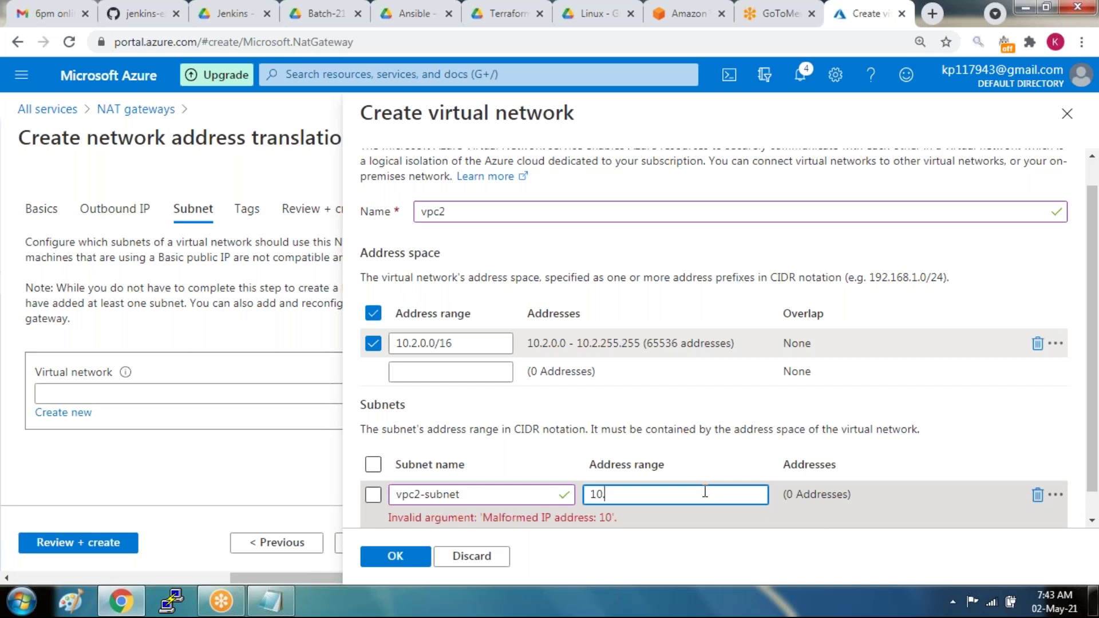
type("2")
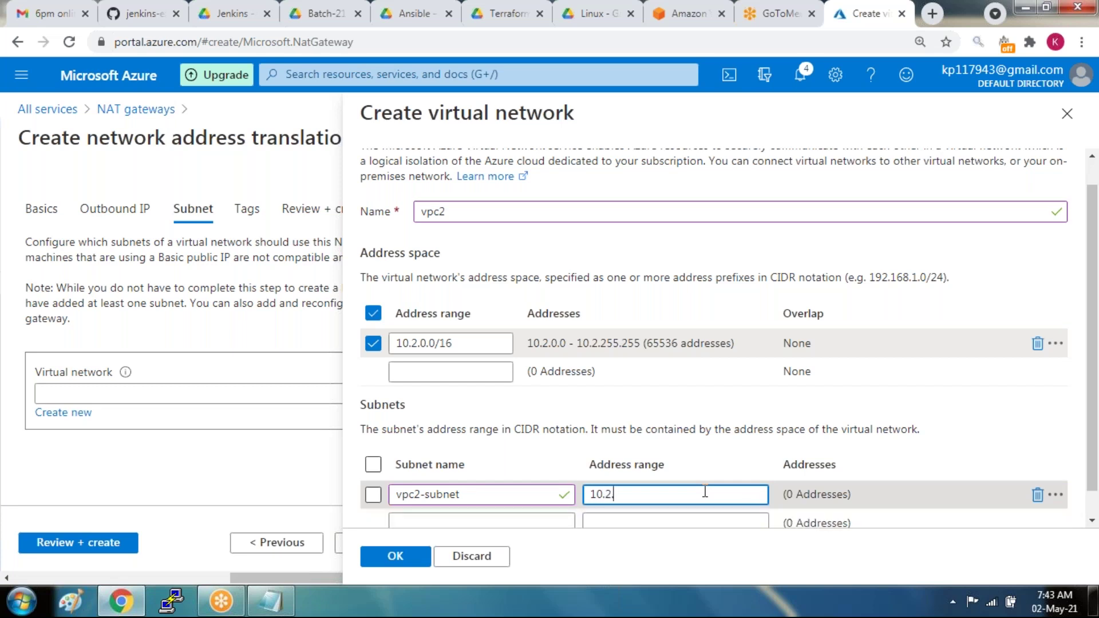
type(".")
type("0.0")
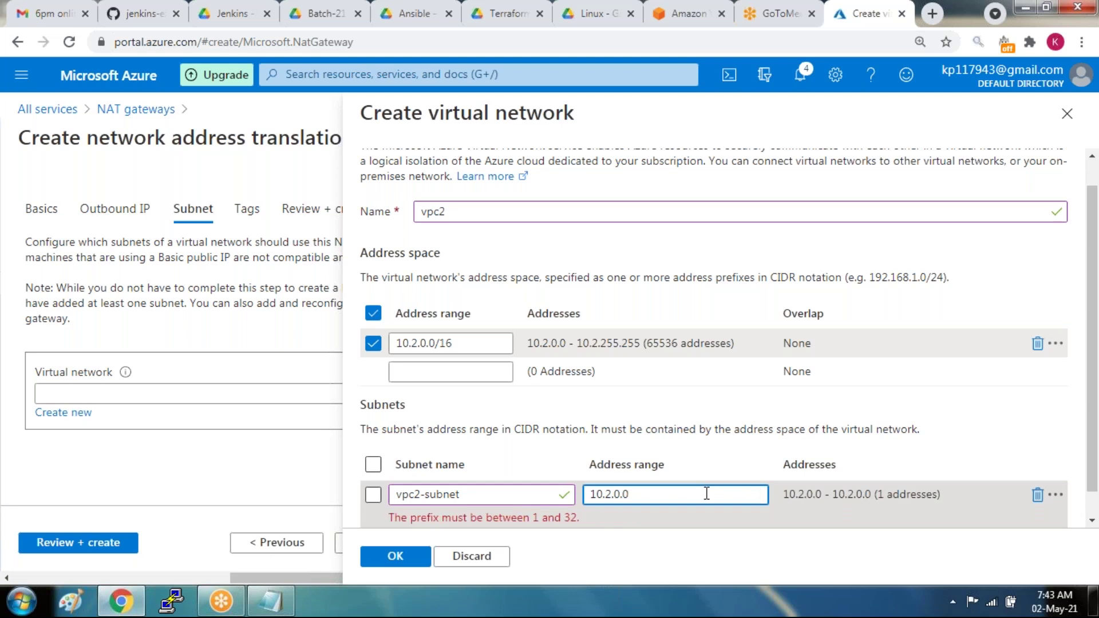
type("/24")
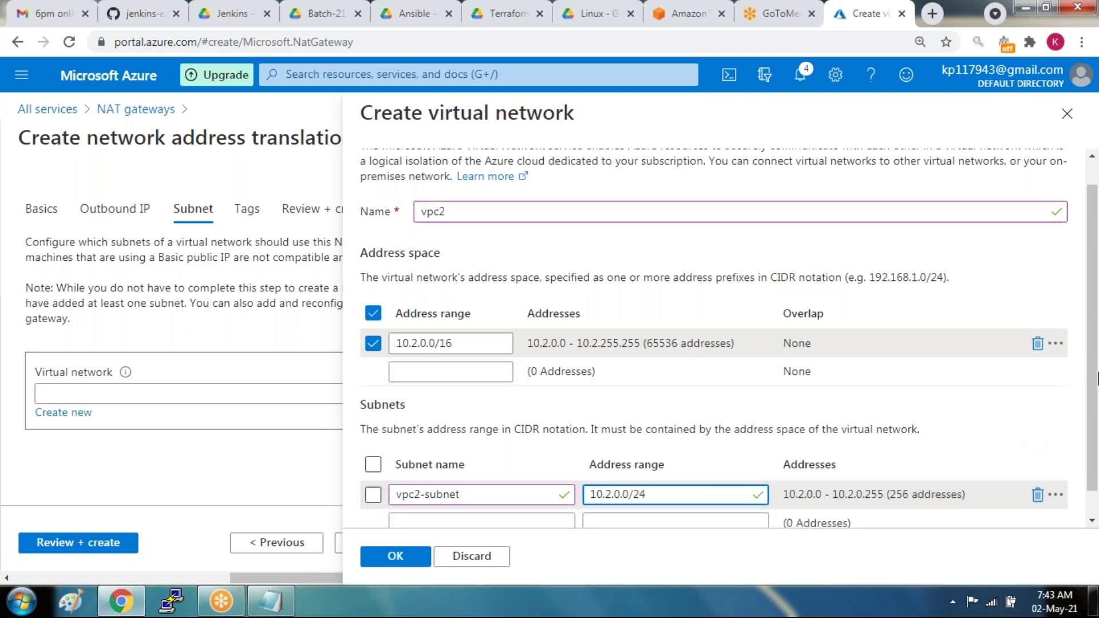
- Review the subnet's address range and accept the vpc2 virtual network for the NAT gateway
left_click_drag(1097, 404, 1097, 432)
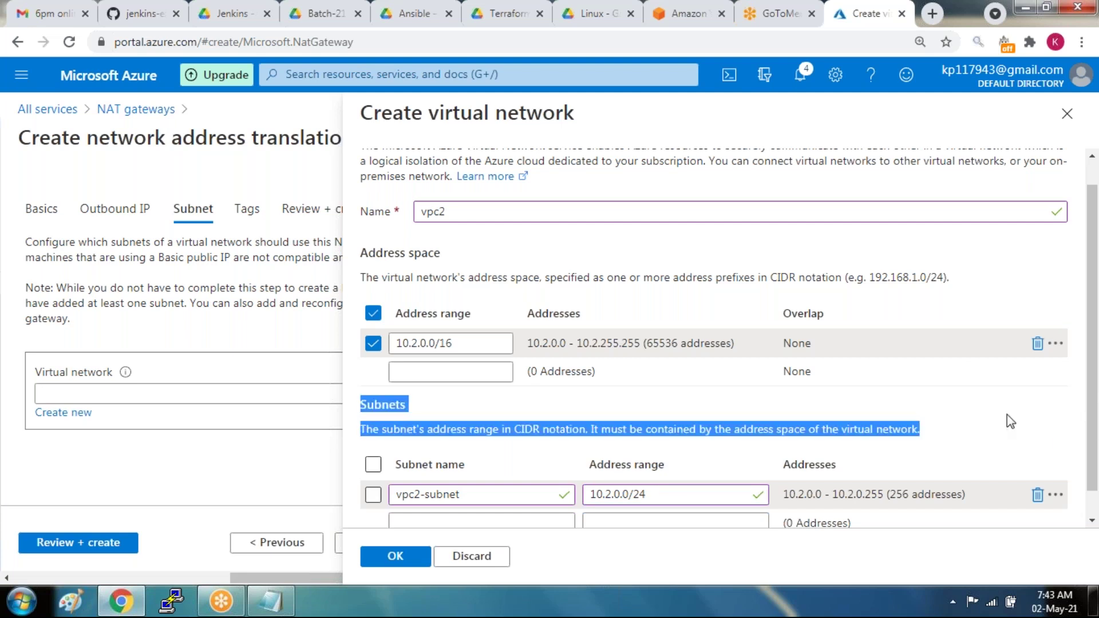
left_click(502, 405)
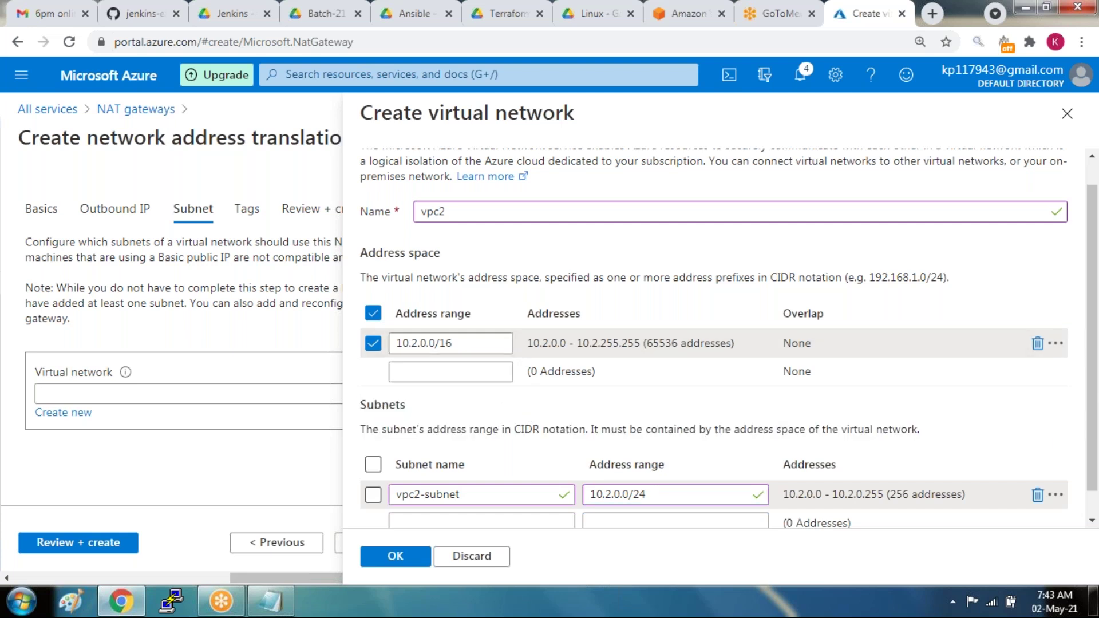
left_click_drag(664, 494, 628, 494)
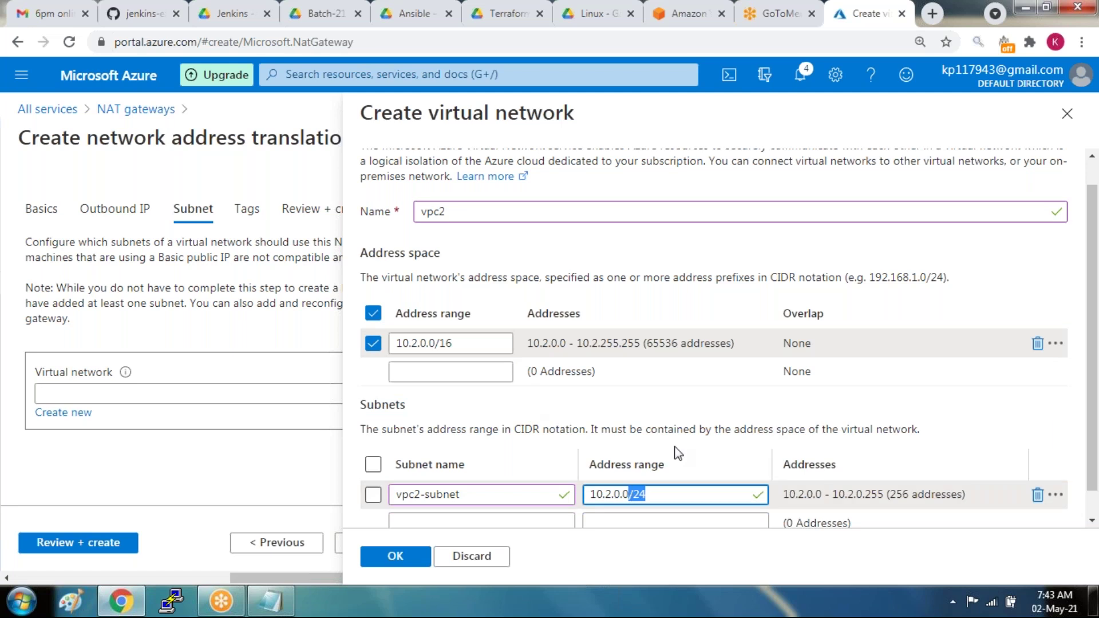
scroll(1024, 516, "down", 1)
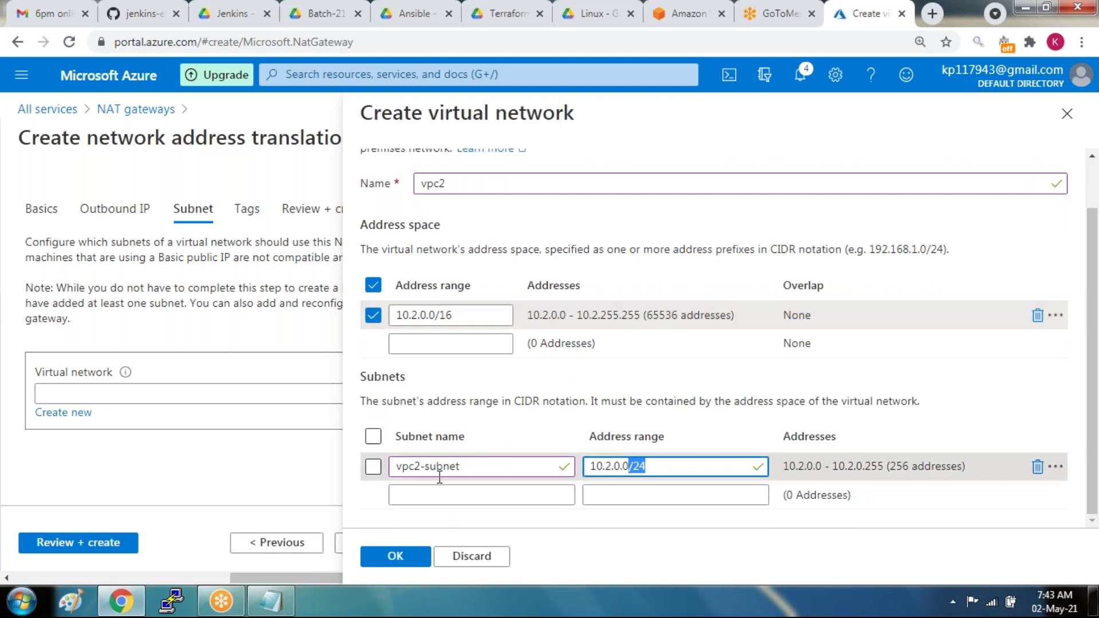
left_click(402, 554)
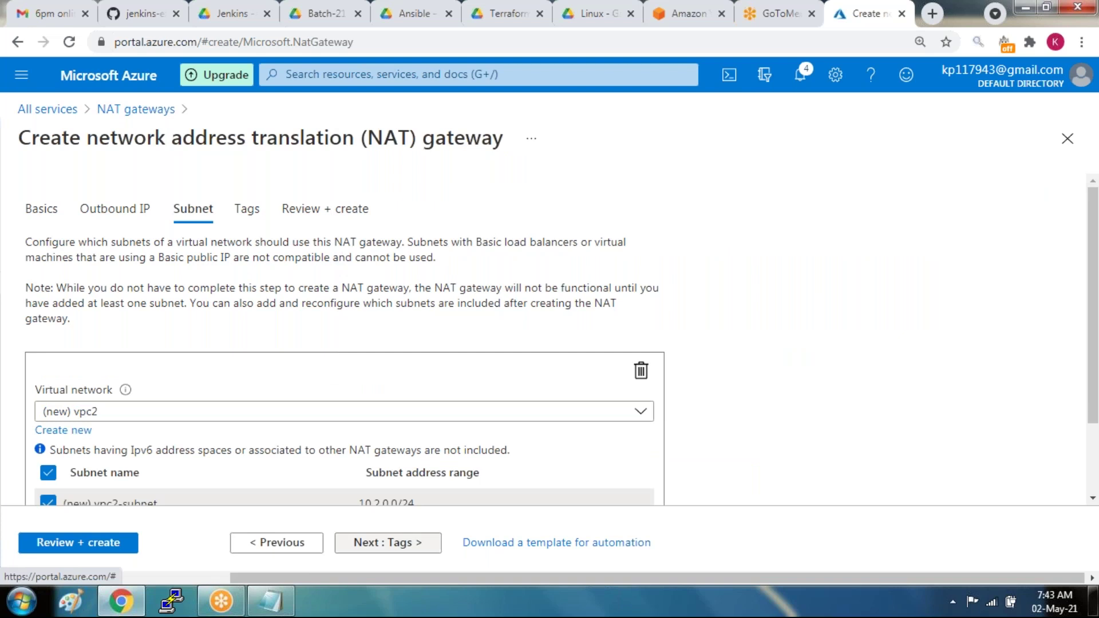
- Check the vpc2-subnet selection, leave the tags empty, and create the NAT gateway
left_click_drag(1091, 246, 1090, 319)
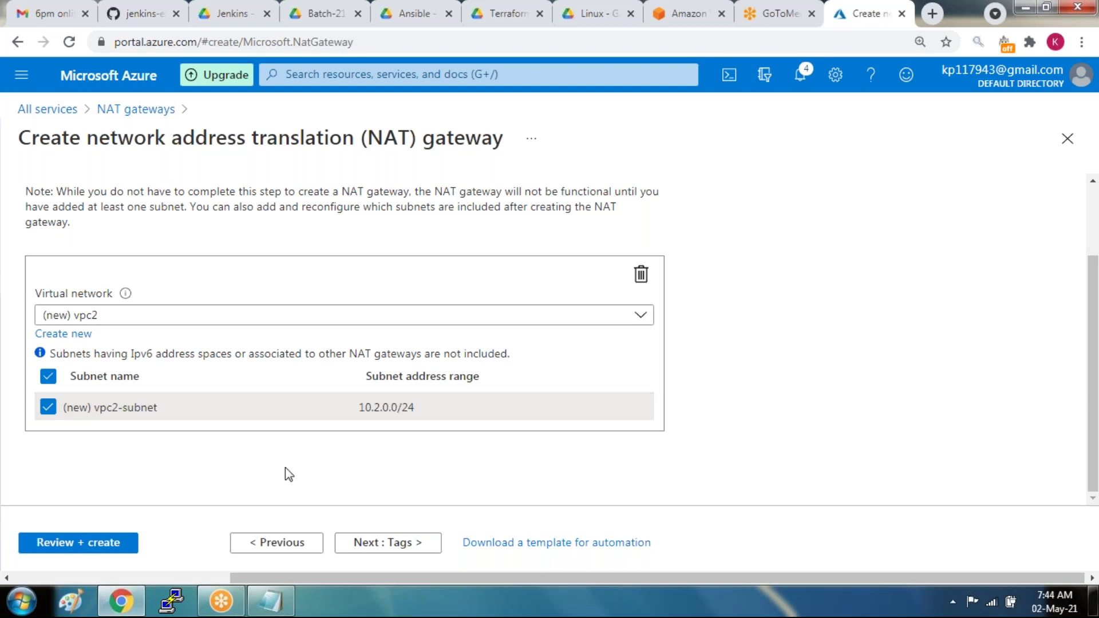
left_click(424, 549)
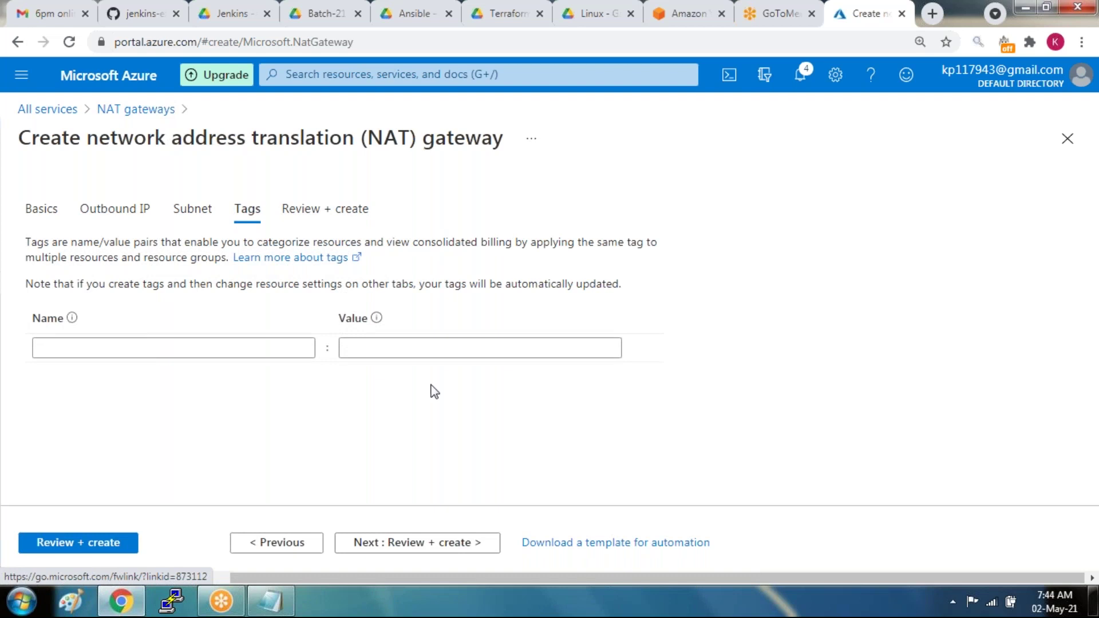
left_click(438, 542)
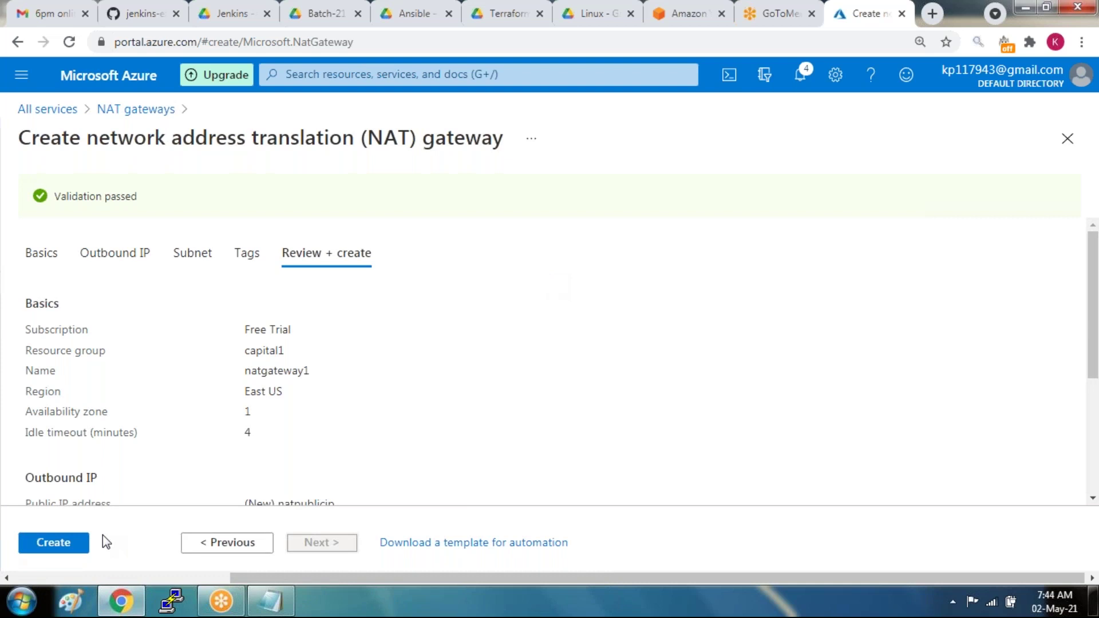
left_click(54, 543)
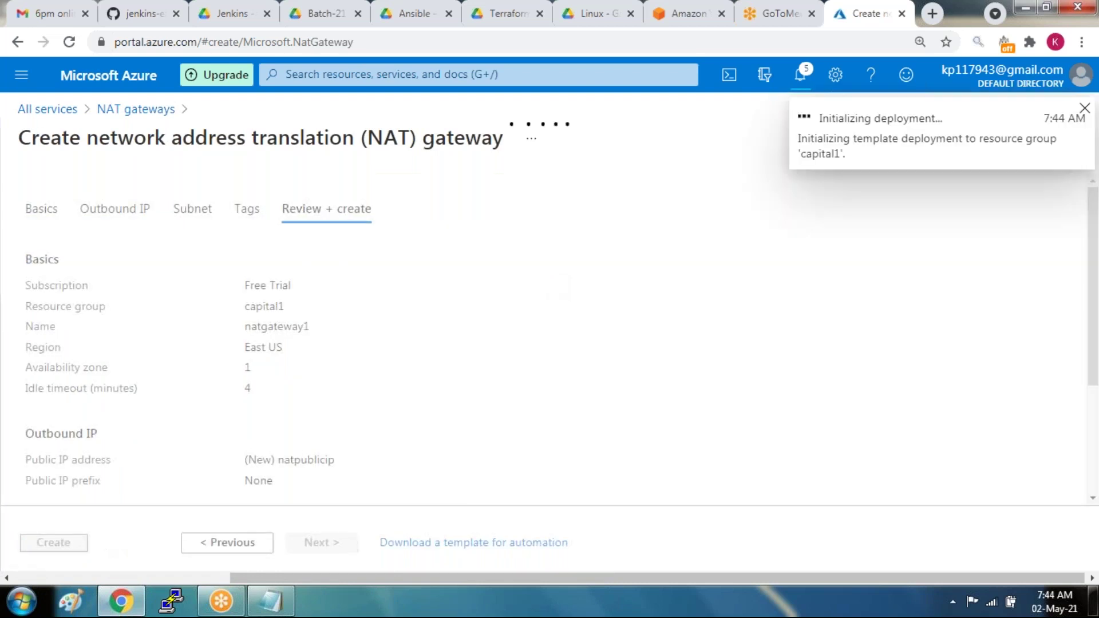
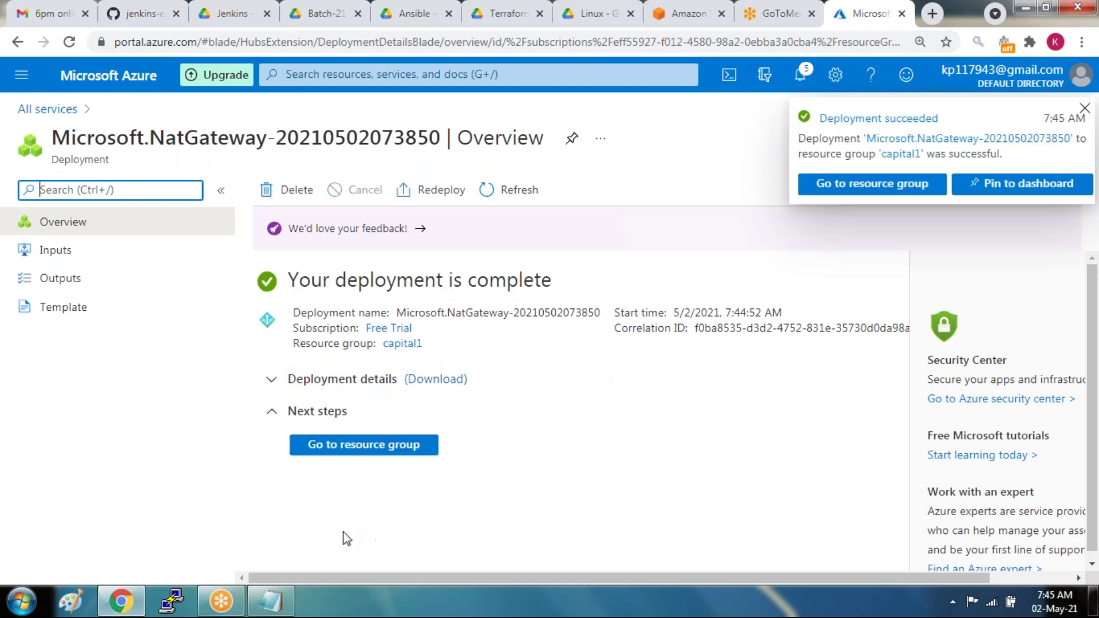
- Open the deployment's resource group capital1 and look through its resources
left_click(411, 450)
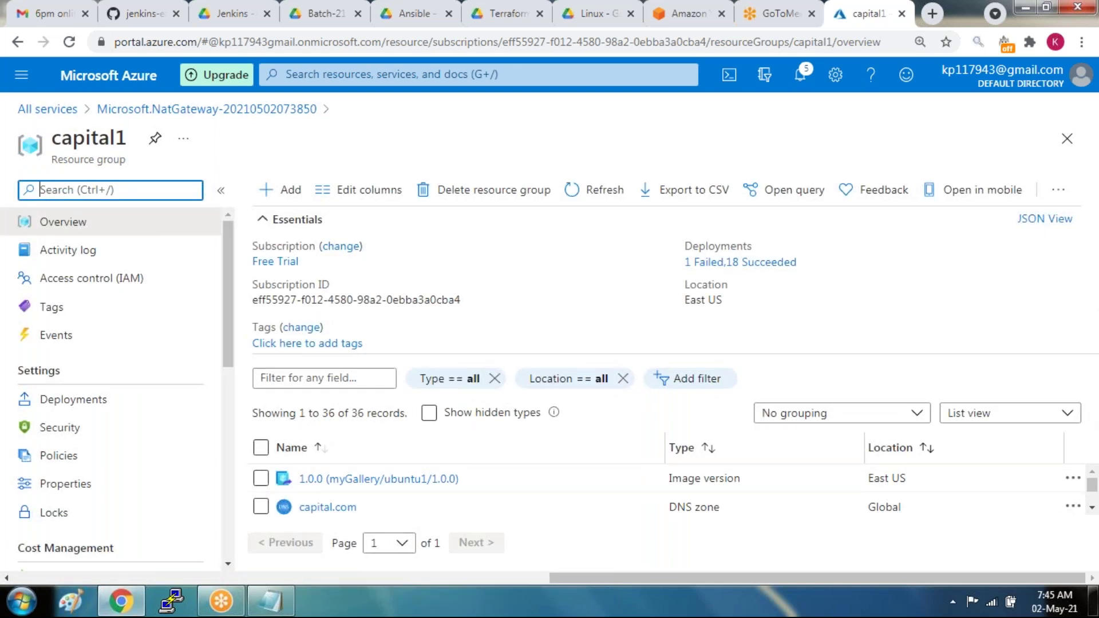
left_click(1091, 507)
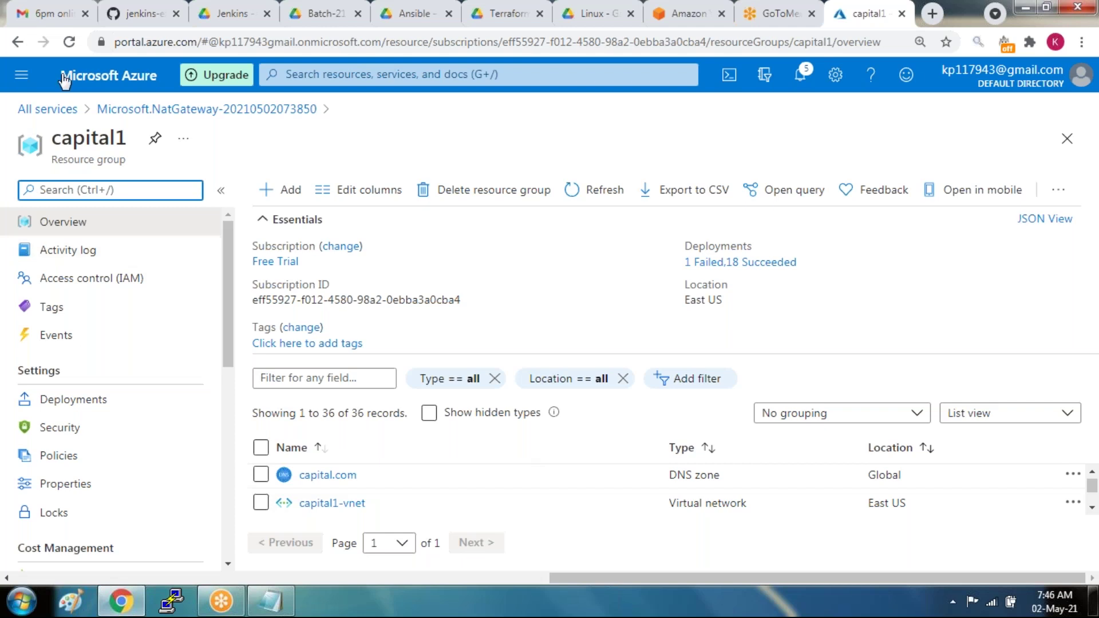
- Go to the virtual networks among the networking services and start creating another virtual network
left_click(44, 111)
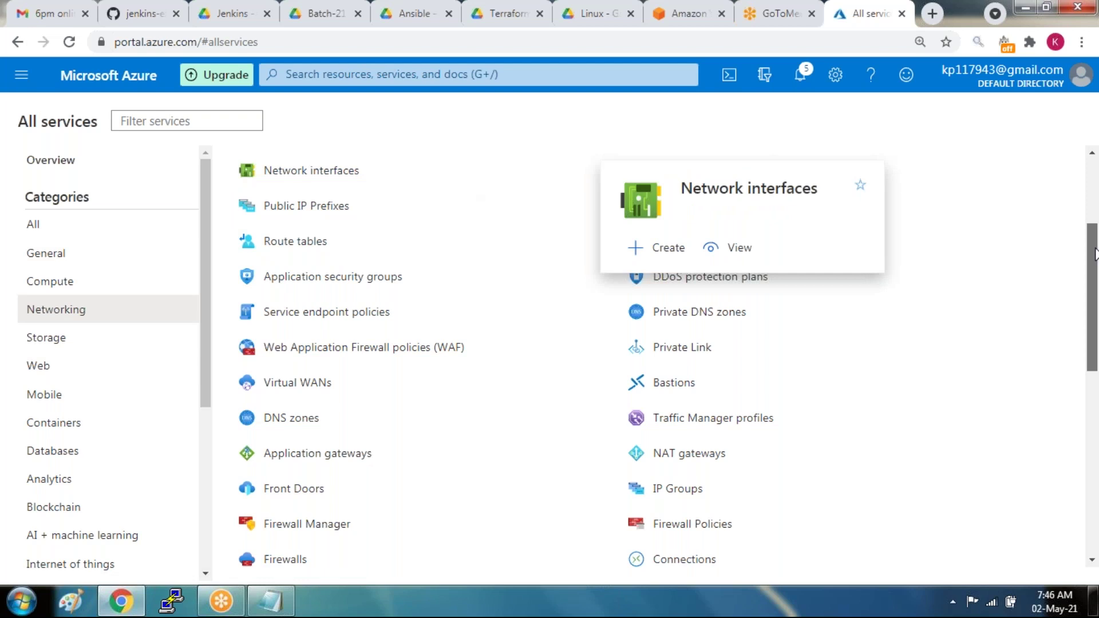
left_click_drag(1094, 253, 1094, 201)
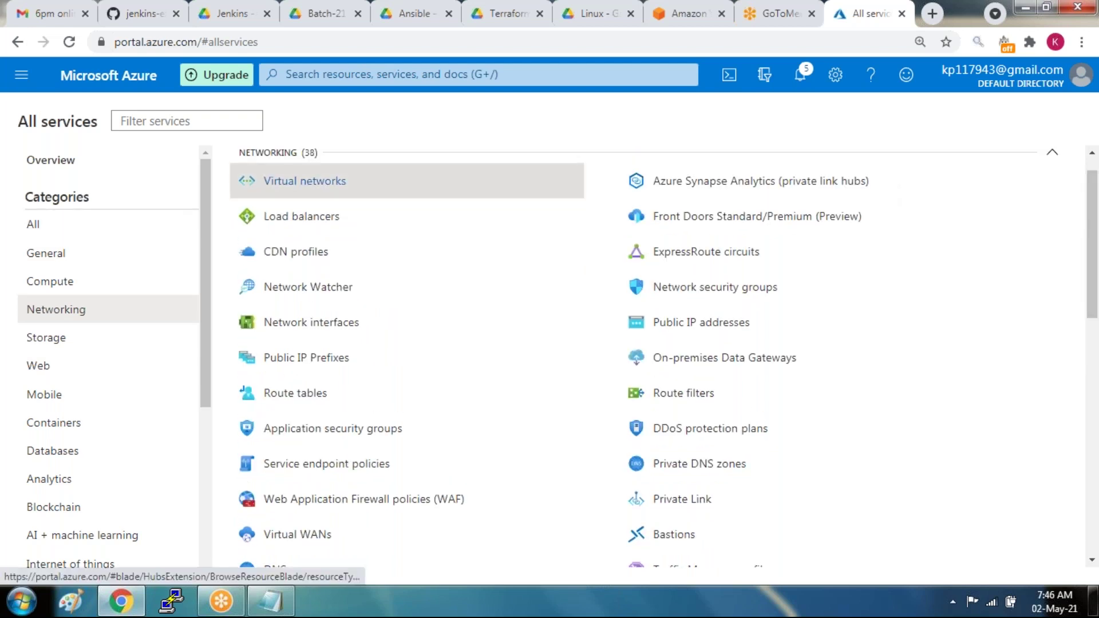
left_click(304, 180)
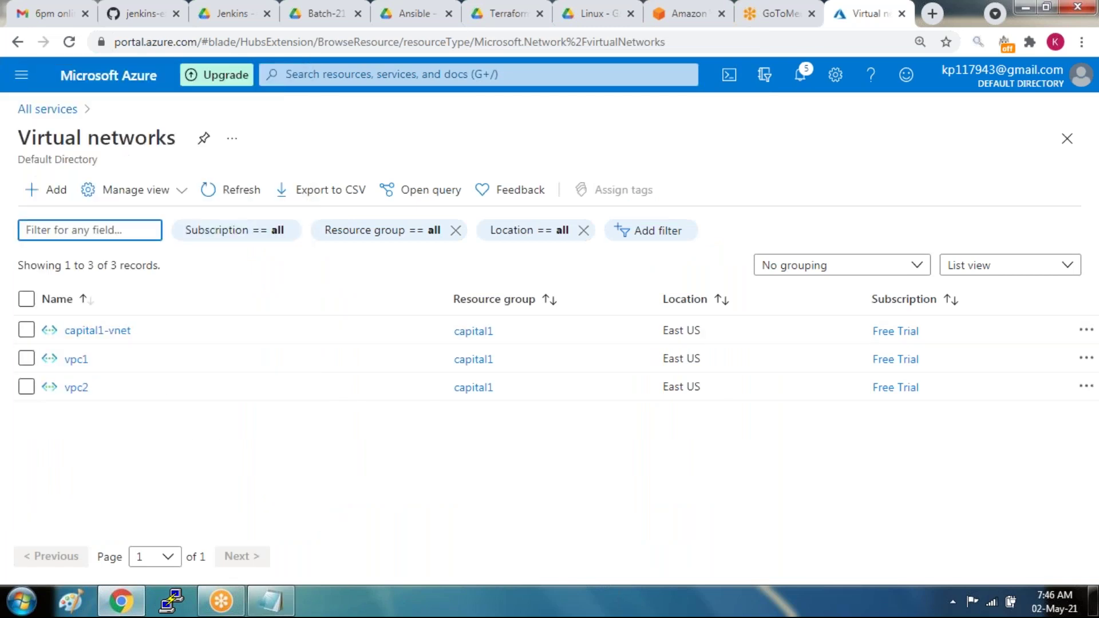
left_click(53, 191)
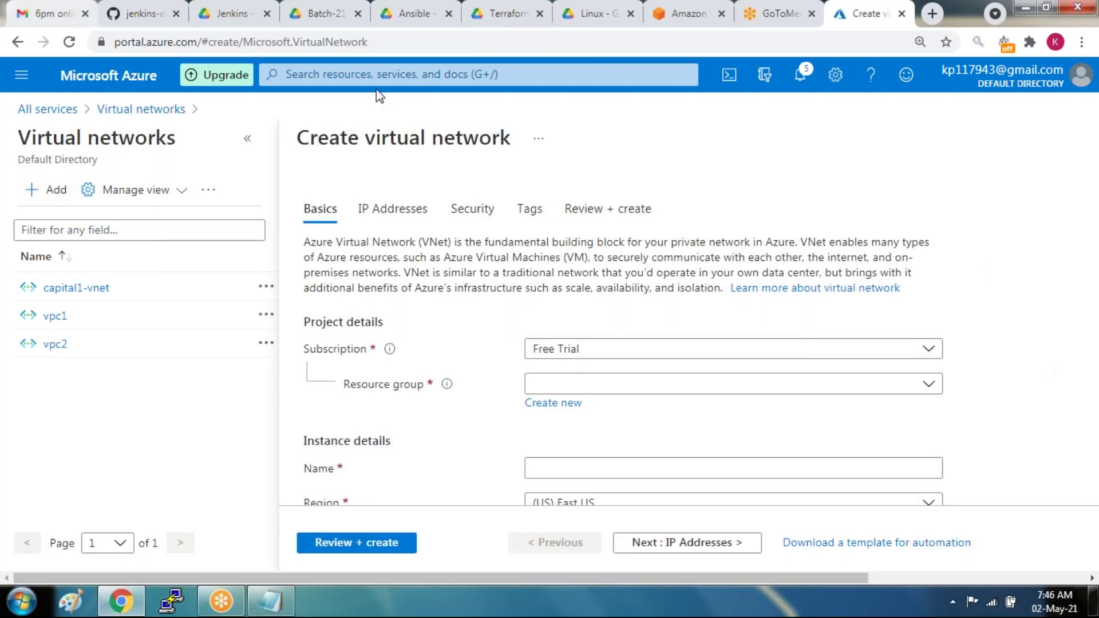
left_click(251, 139)
- Assign the new virtual network to resource group capital1 and name it vpc3, keeping the (US) East US region
left_click(320, 388)
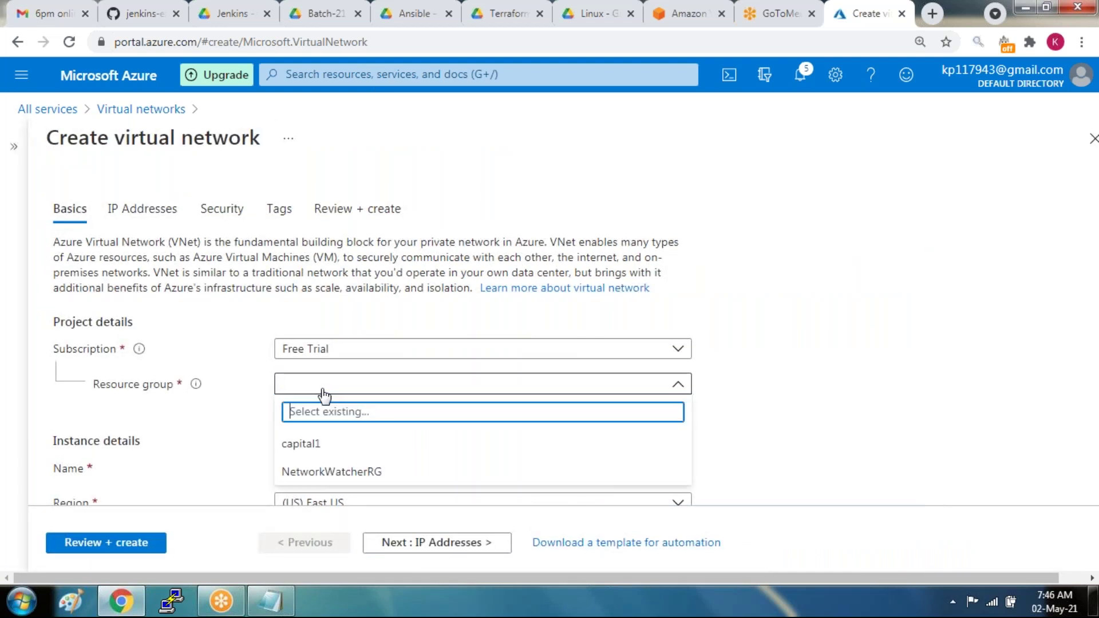
left_click(320, 445)
left_click(335, 468)
type("vpc3")
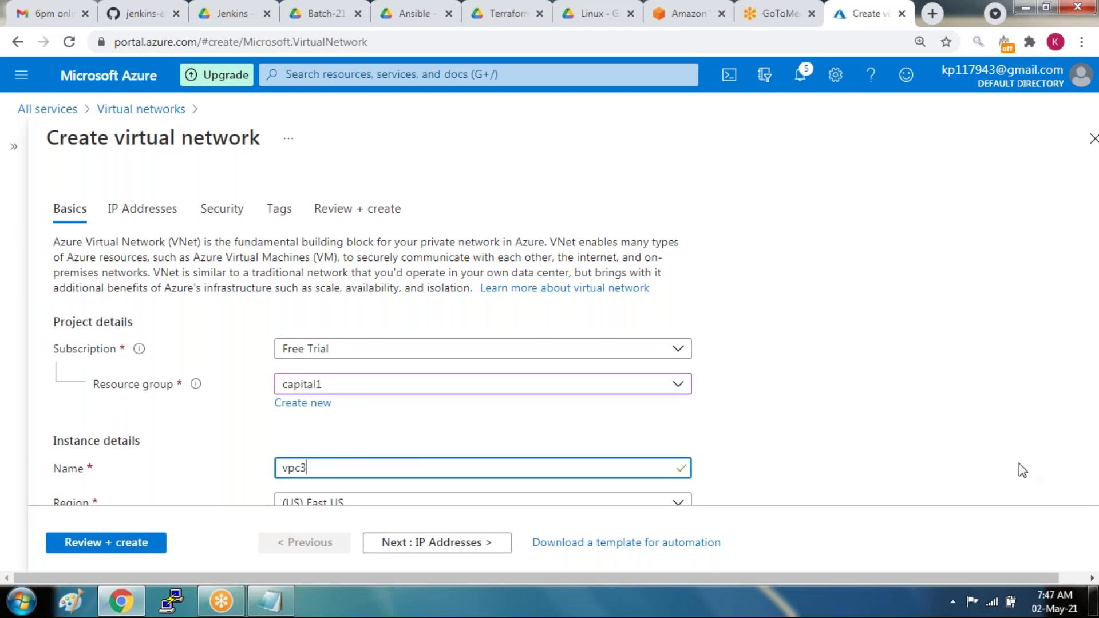
left_click(968, 454)
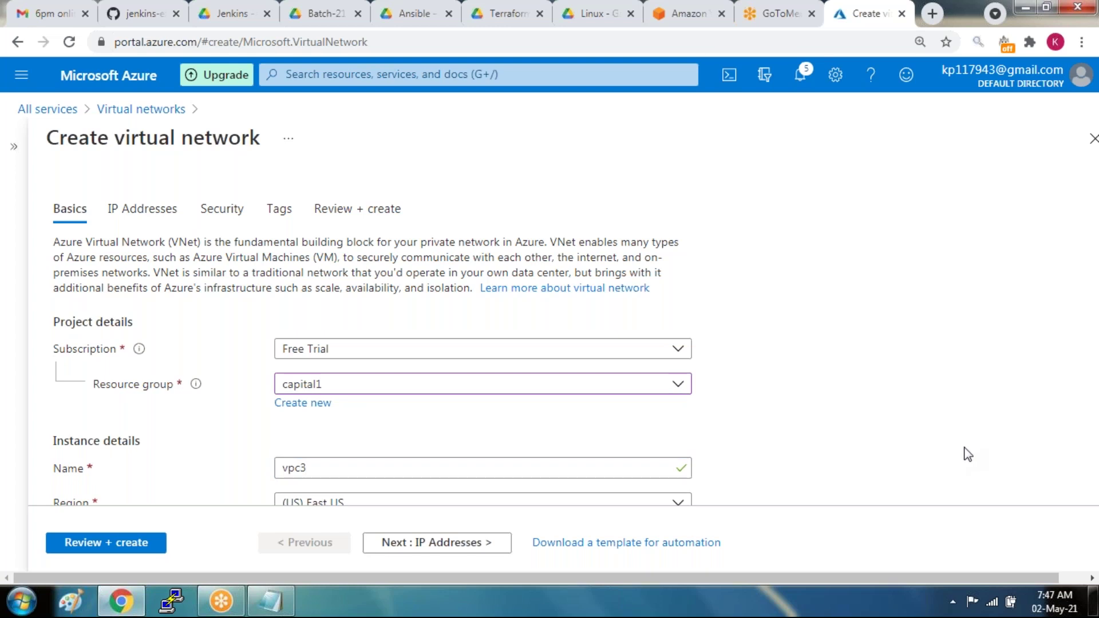
scroll(967, 454, "down", 1)
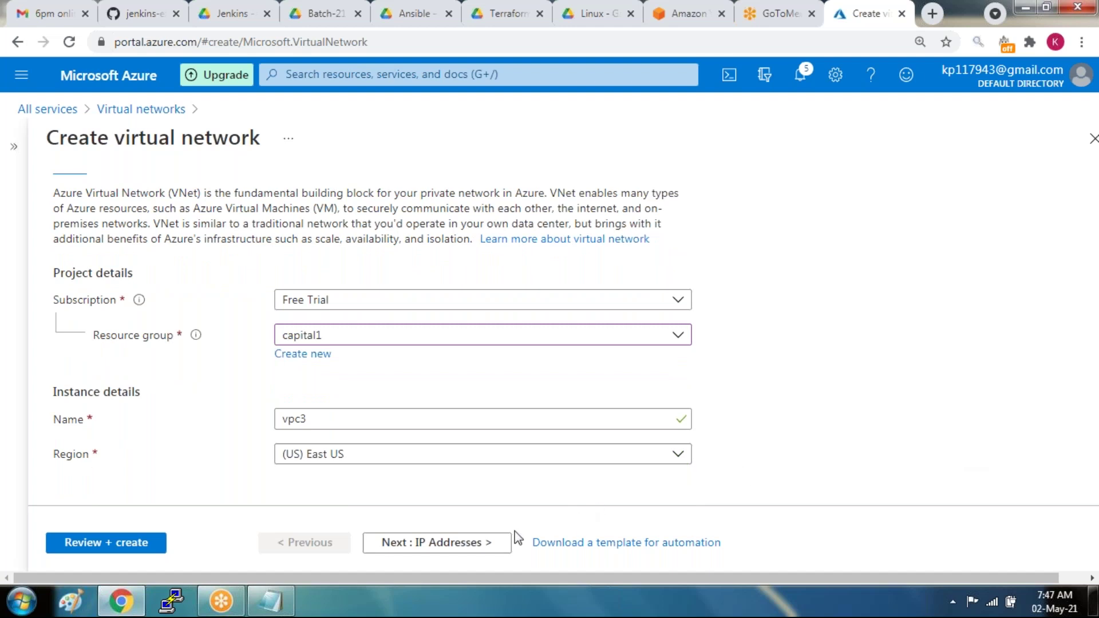
- Continue to the IP address settings of vpc3 and keep 10.3.0.0/16 as its IPv4 address space
left_click(456, 543)
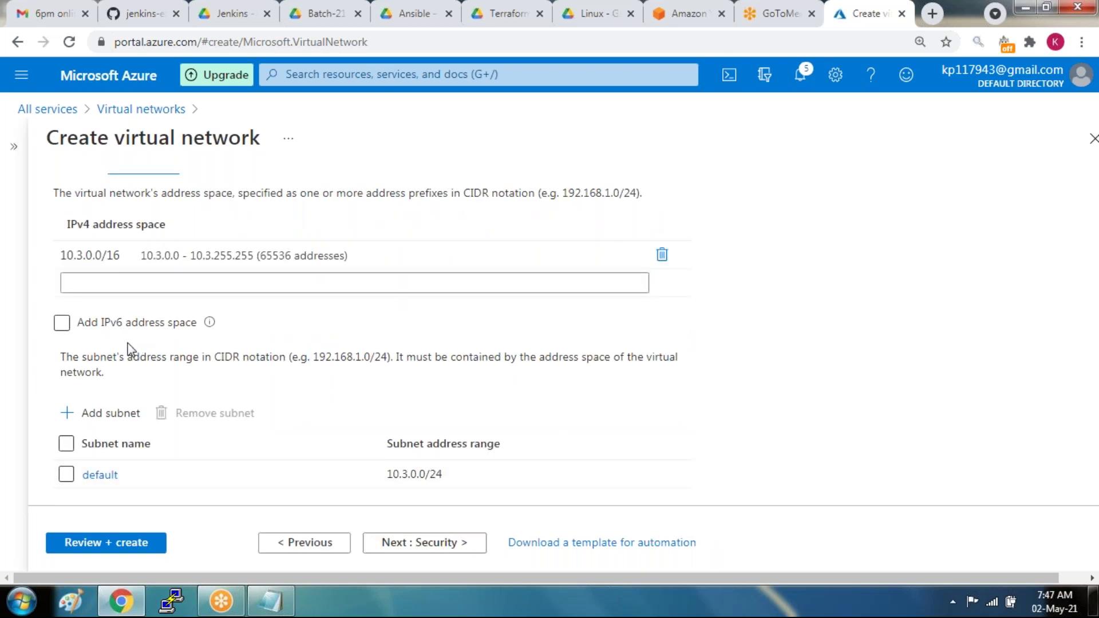
left_click(283, 258)
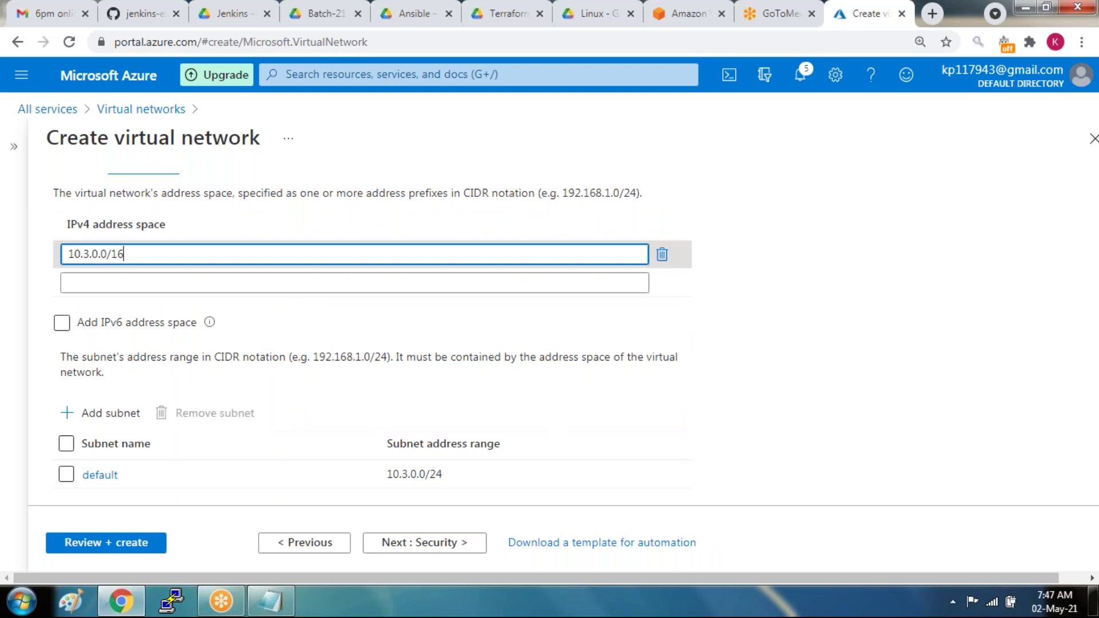
key("Tab")
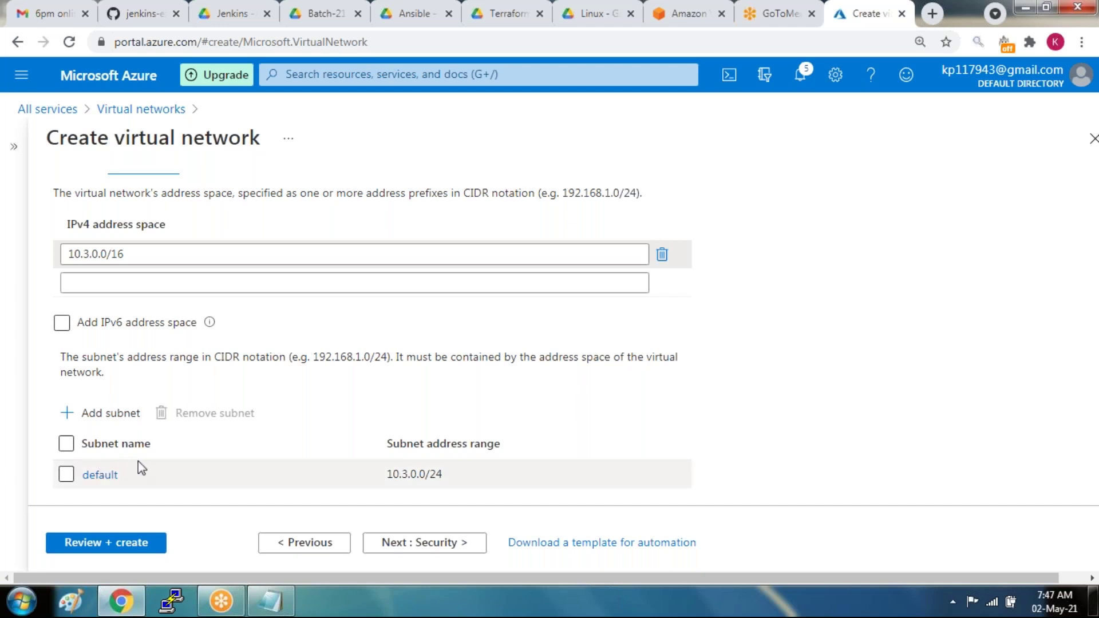
- Add a subnet named subnet1 with address range 10.3.1.0/24 and no service endpoints
left_click(107, 411)
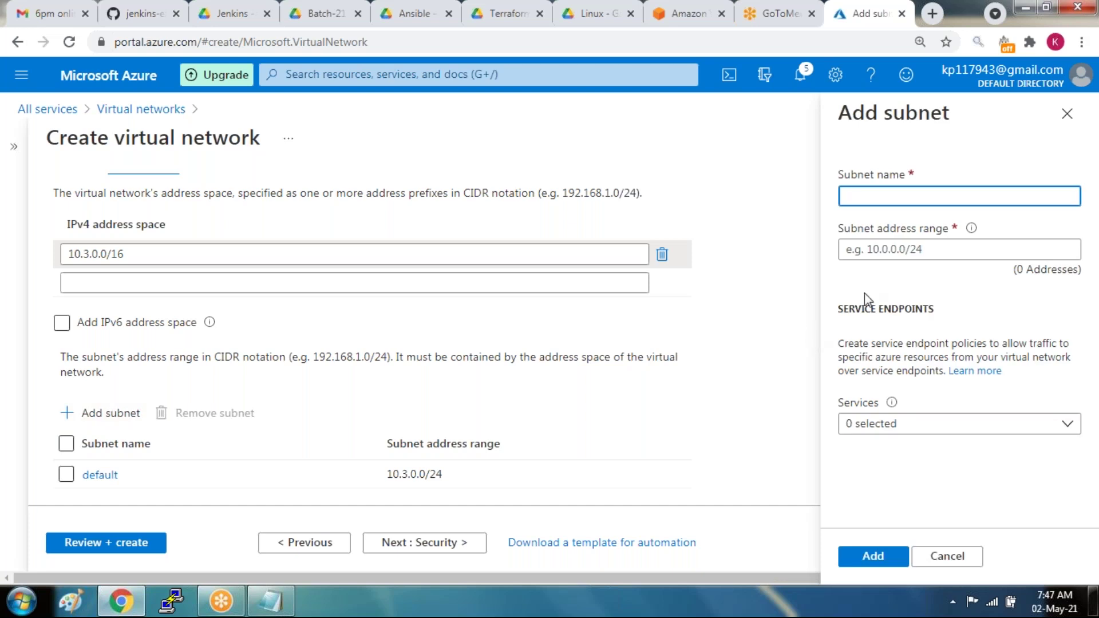
type("subnet1")
left_click(1013, 248)
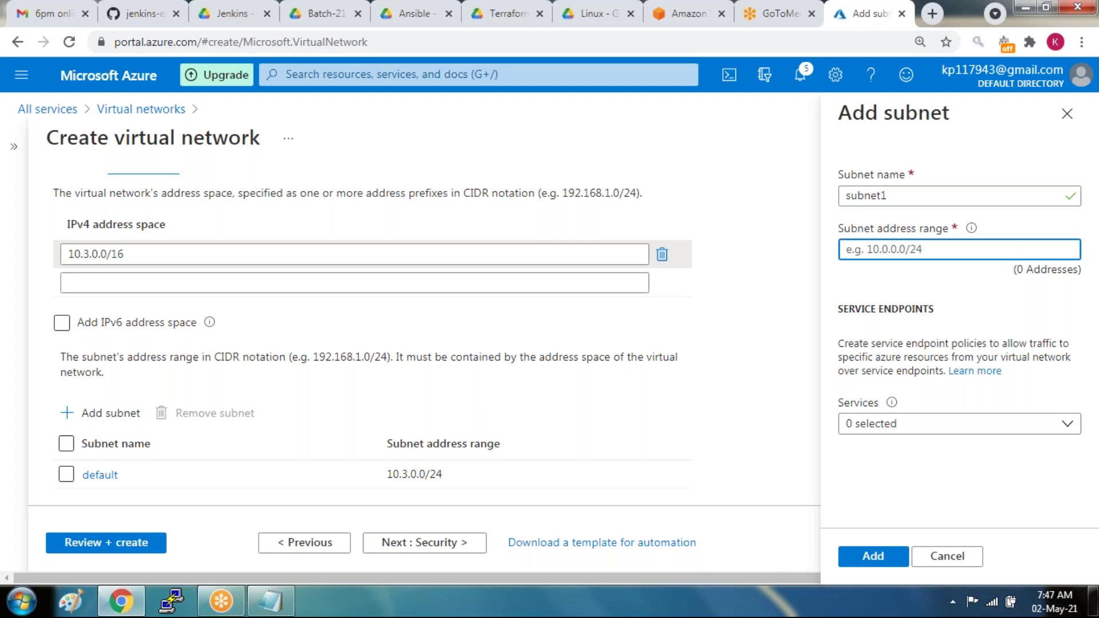
type("10.")
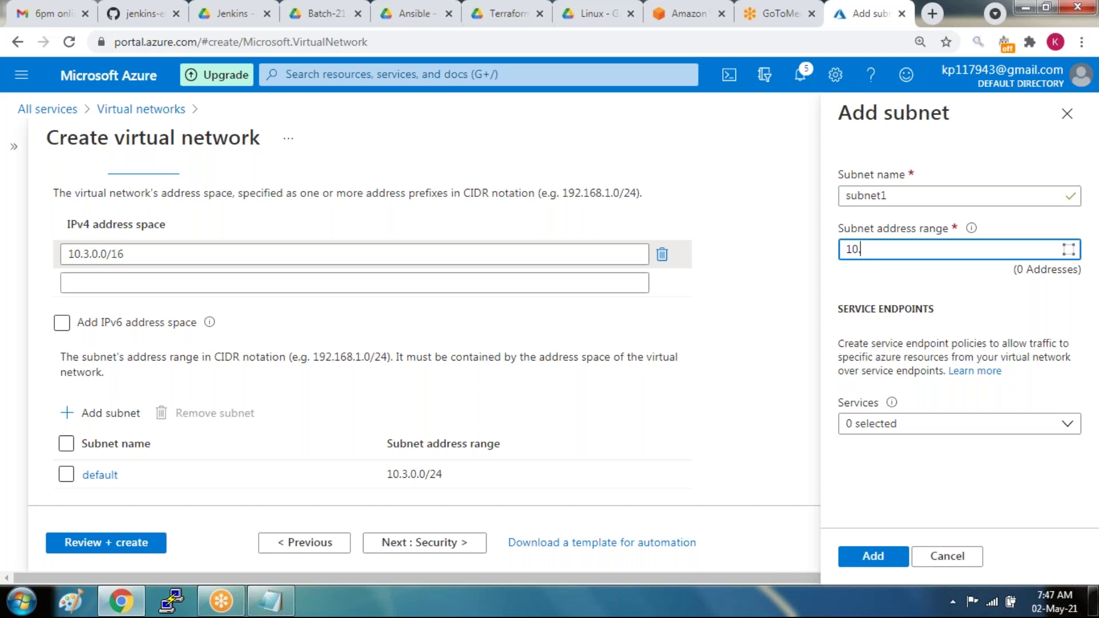
type("0.")
key("BackSpace")
key("BackSpace")
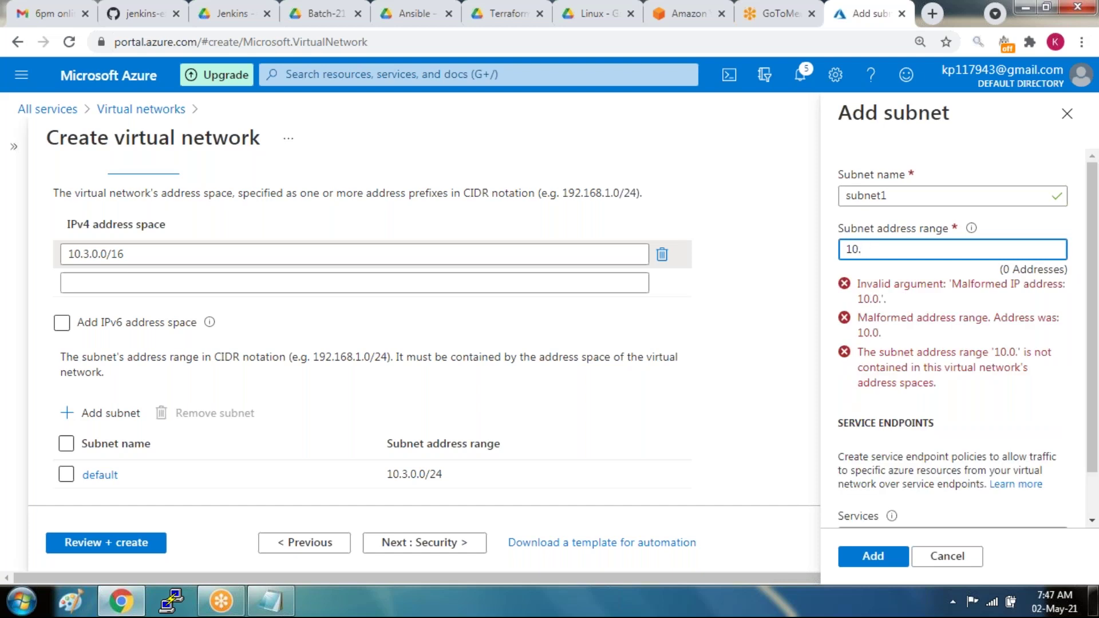
type("3.0")
key("BackSpace")
type("1")
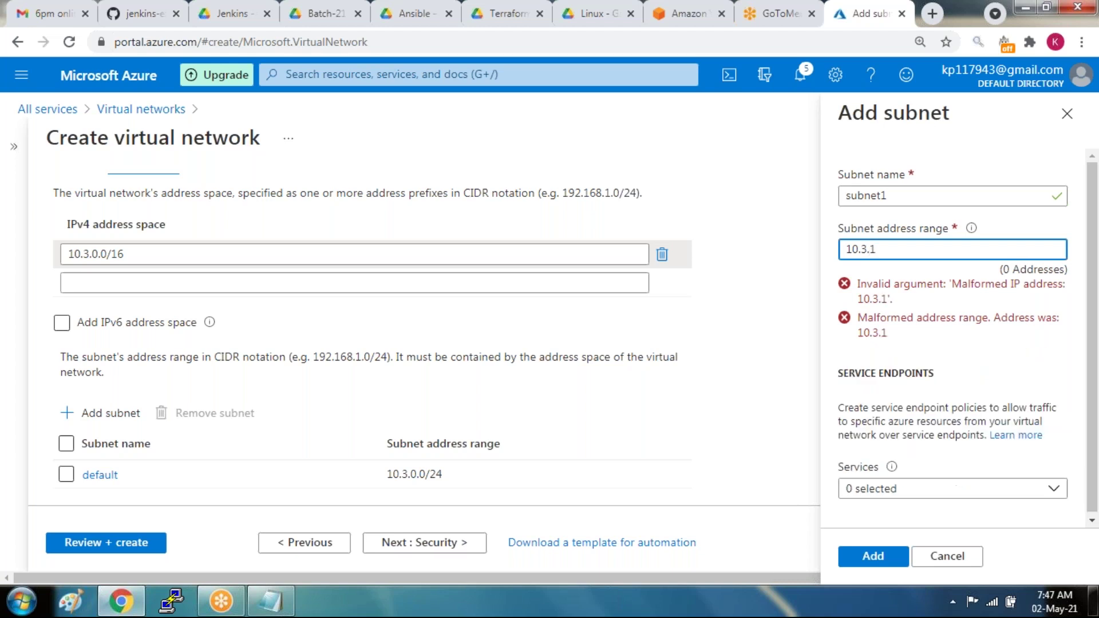
type(".0")
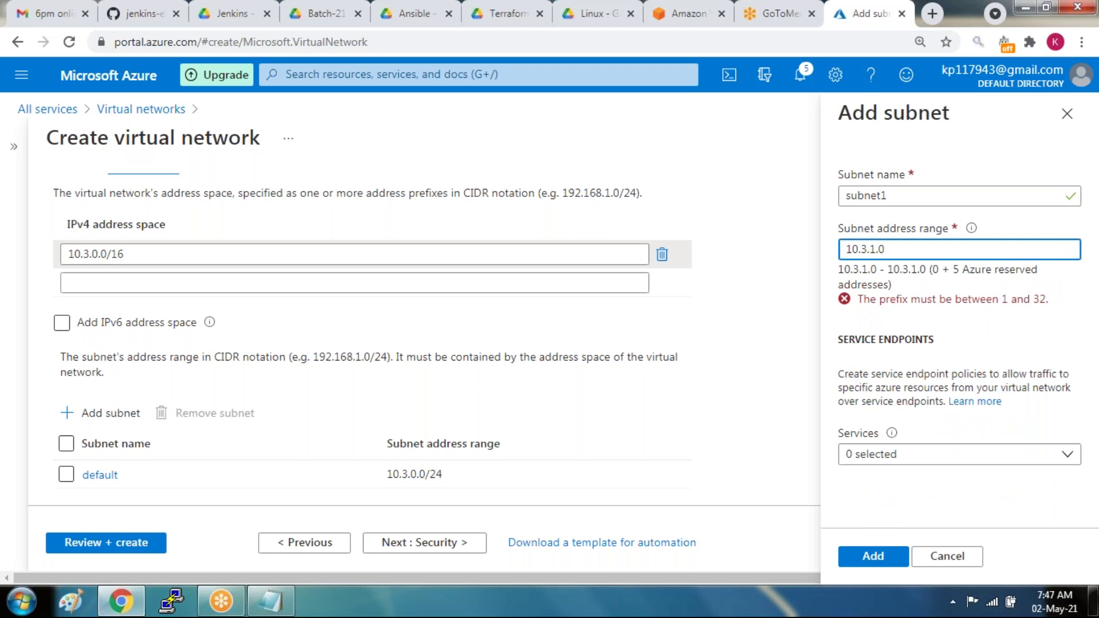
type("/24")
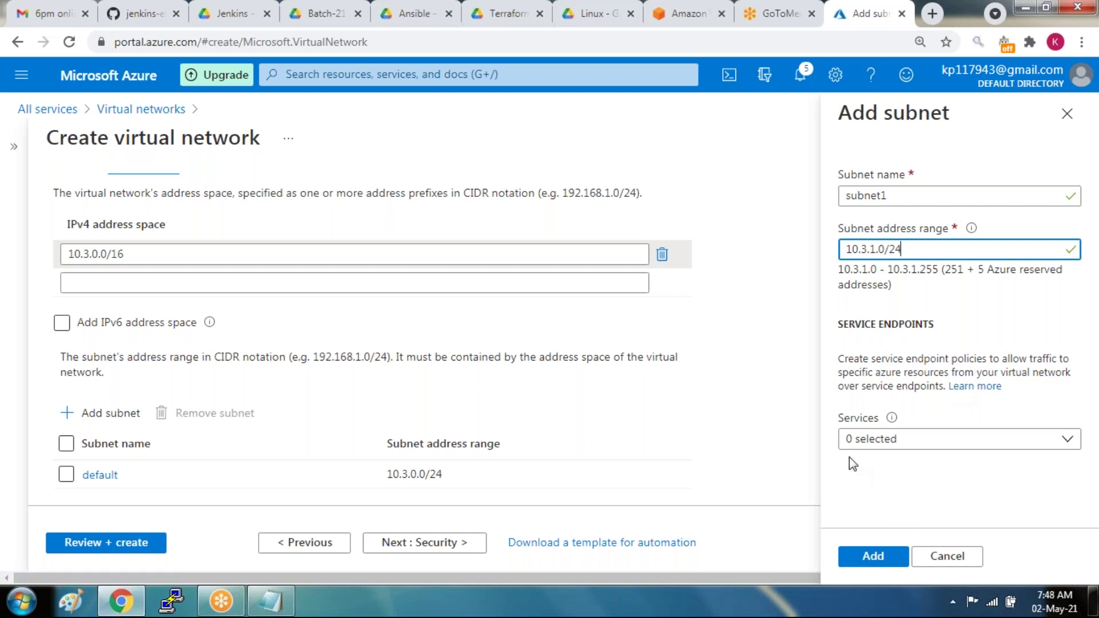
left_click(857, 442)
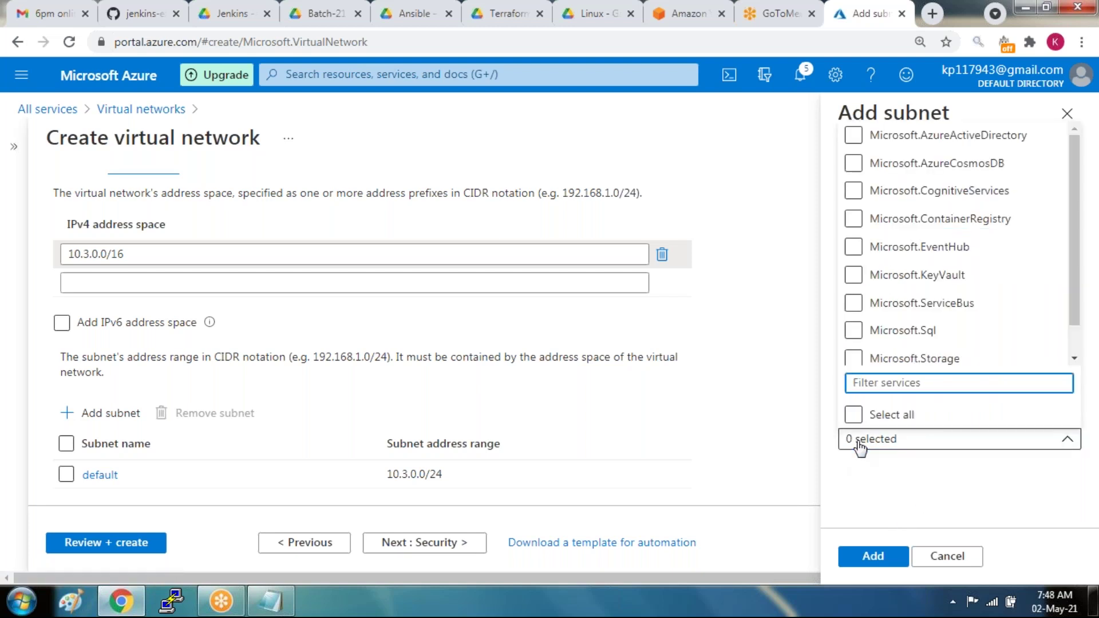
left_click(858, 445)
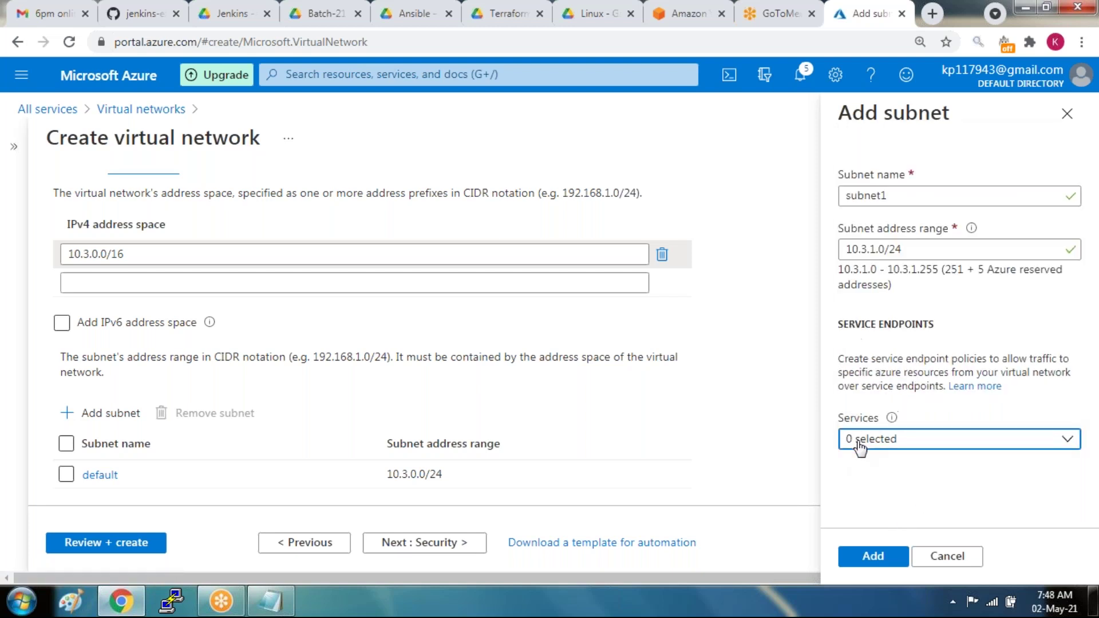
left_click(855, 558)
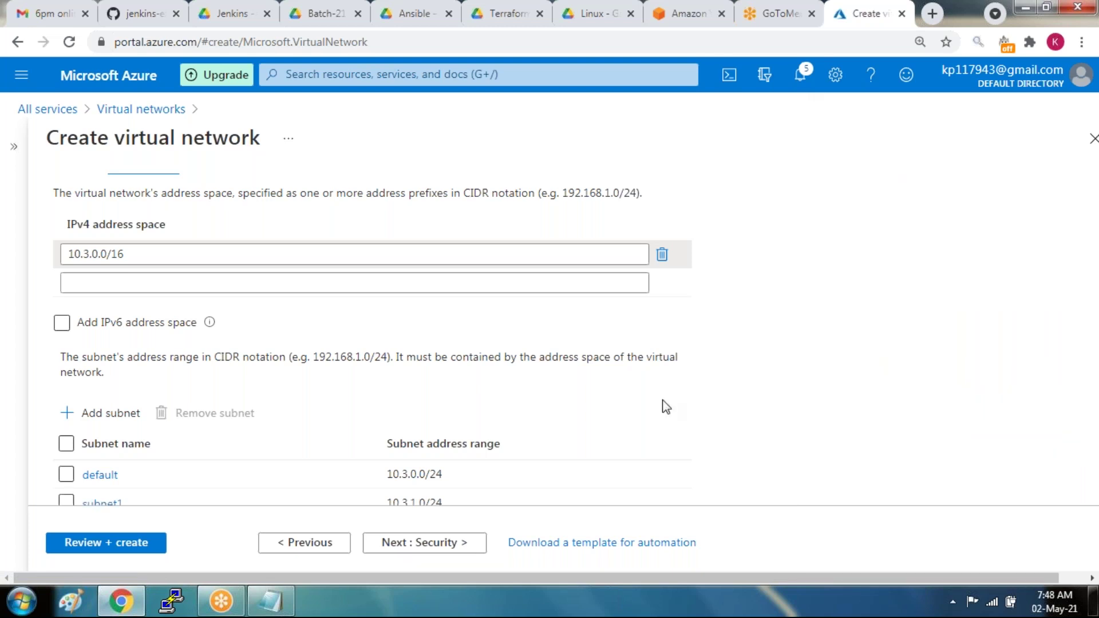
- Remove the default subnet and subnet1 from the virtual network's subnet list
left_click(64, 473)
left_click(202, 421)
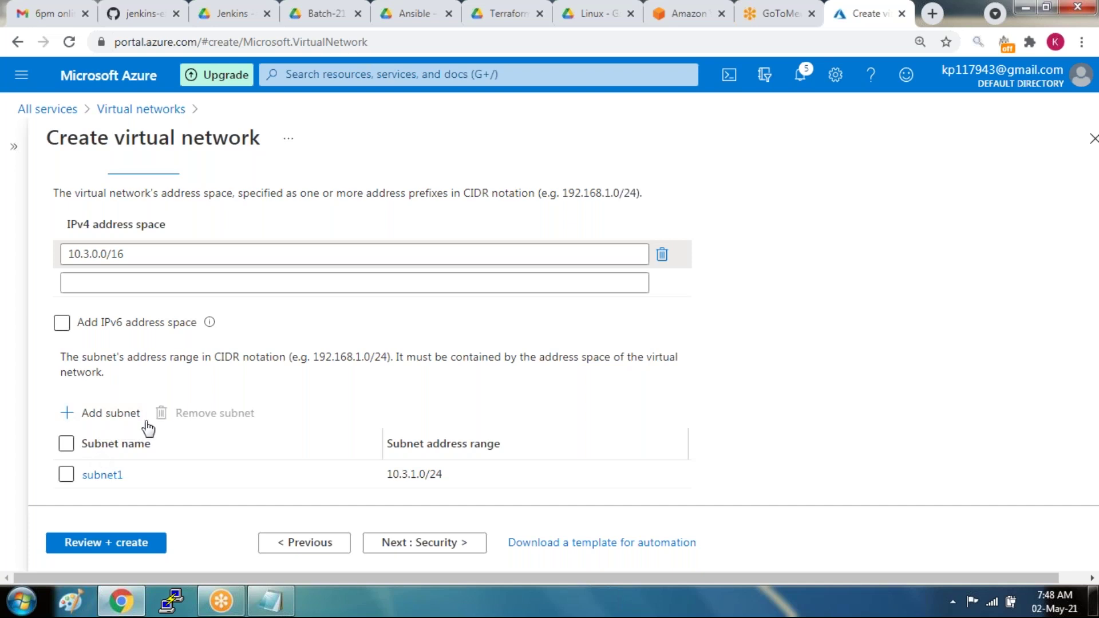
left_click(66, 475)
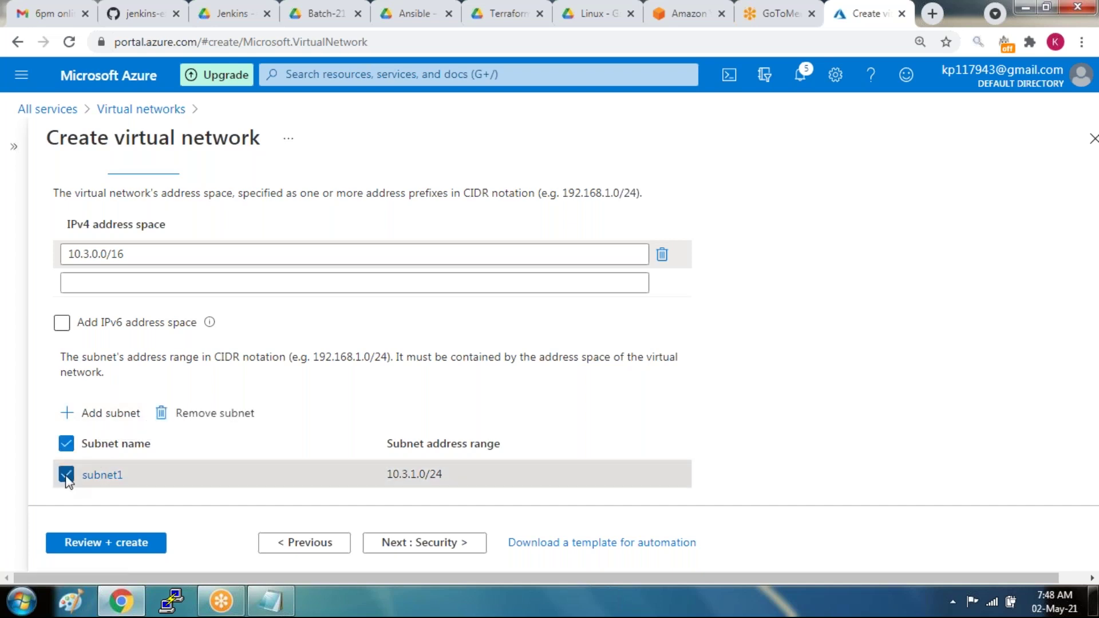
left_click(175, 413)
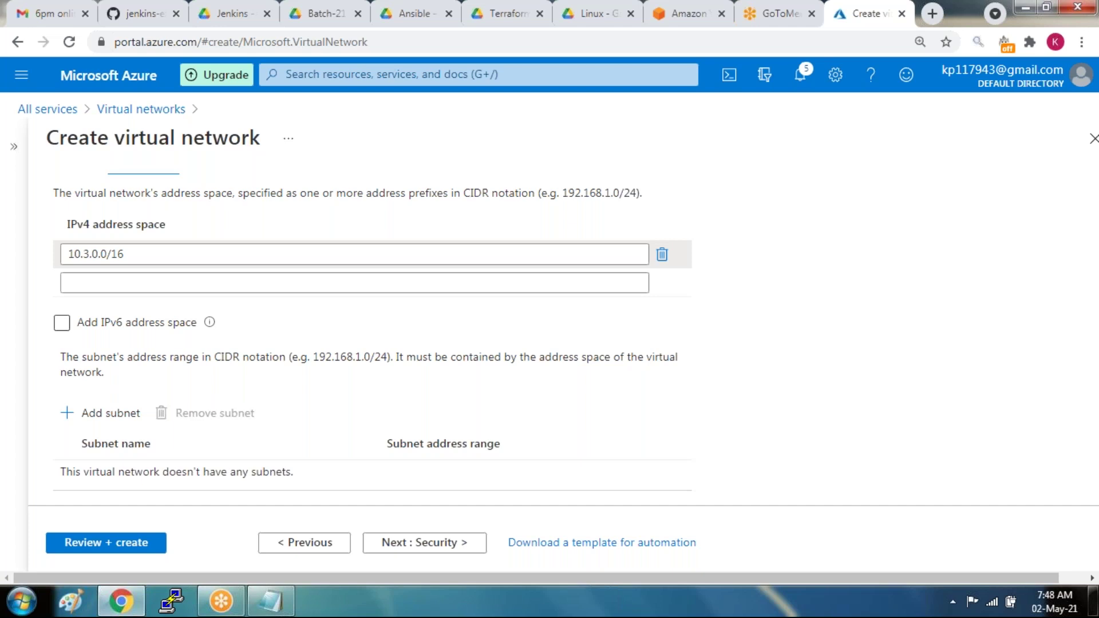
- Add a subnet named publicsubnet with address range 10.3.1.0/24
left_click(112, 418)
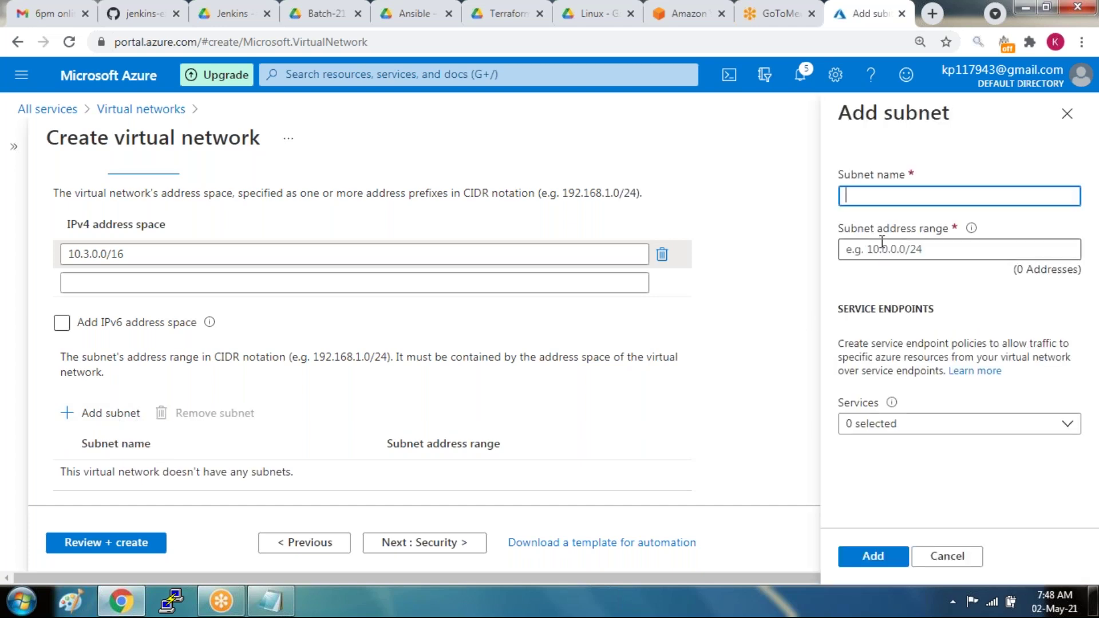
type("publicsubnet")
left_click(882, 242)
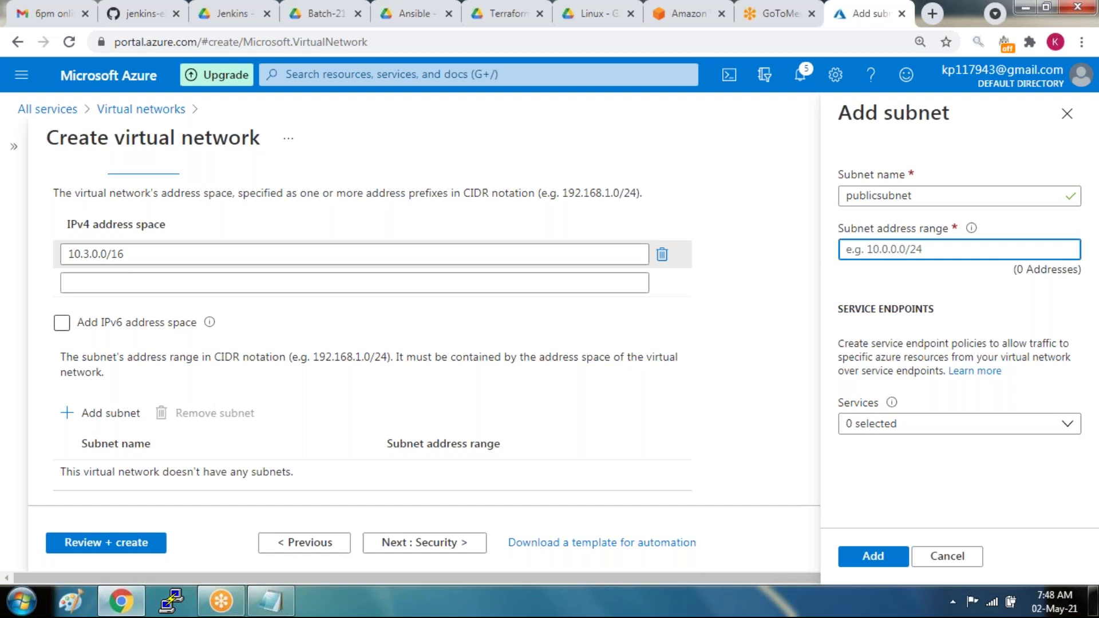
type("10.0.0")
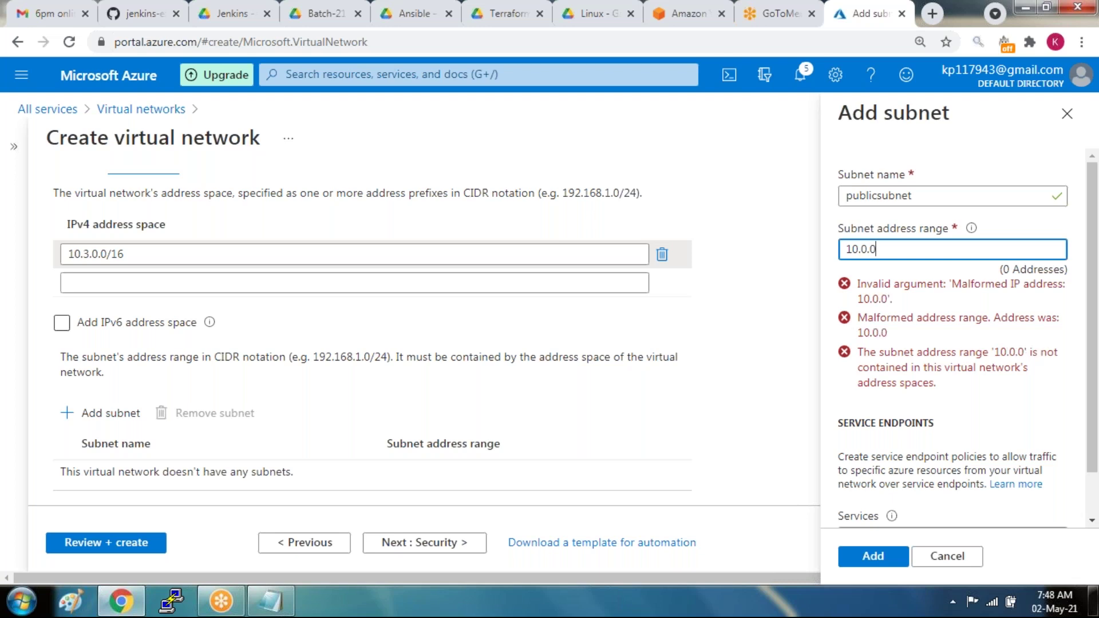
key("BackSpace")
key("BackSpace")
key("BackSpace")
key("BackSpace")
type(".2")
key("BackSpace")
type("3.0.")
type(".")
type("0")
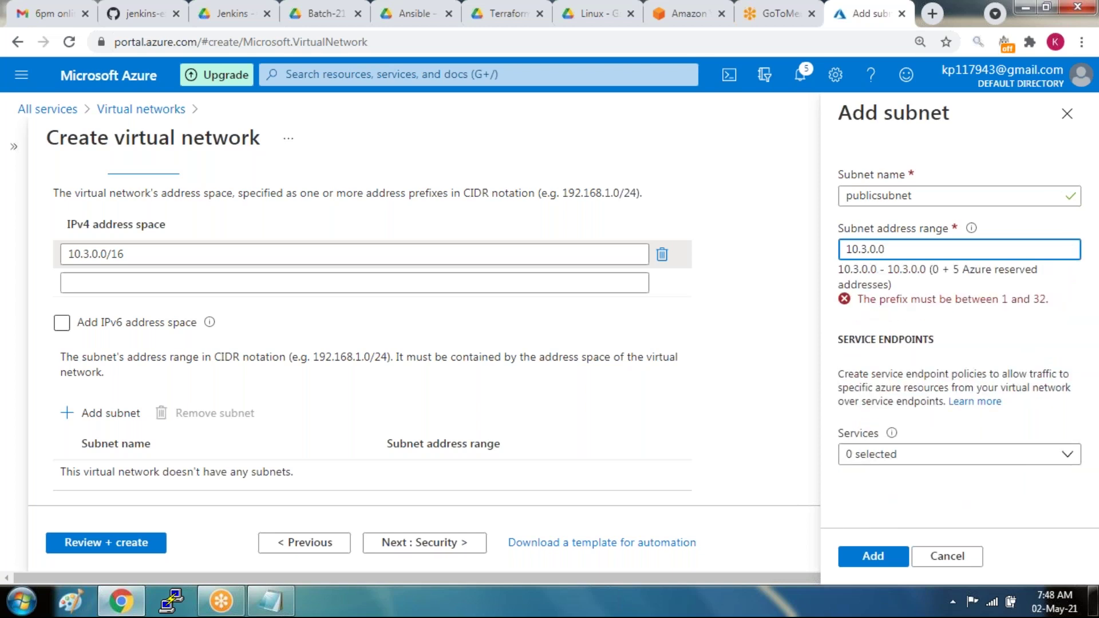
key("BackSpace")
key("BackSpace")
key("BackSpace")
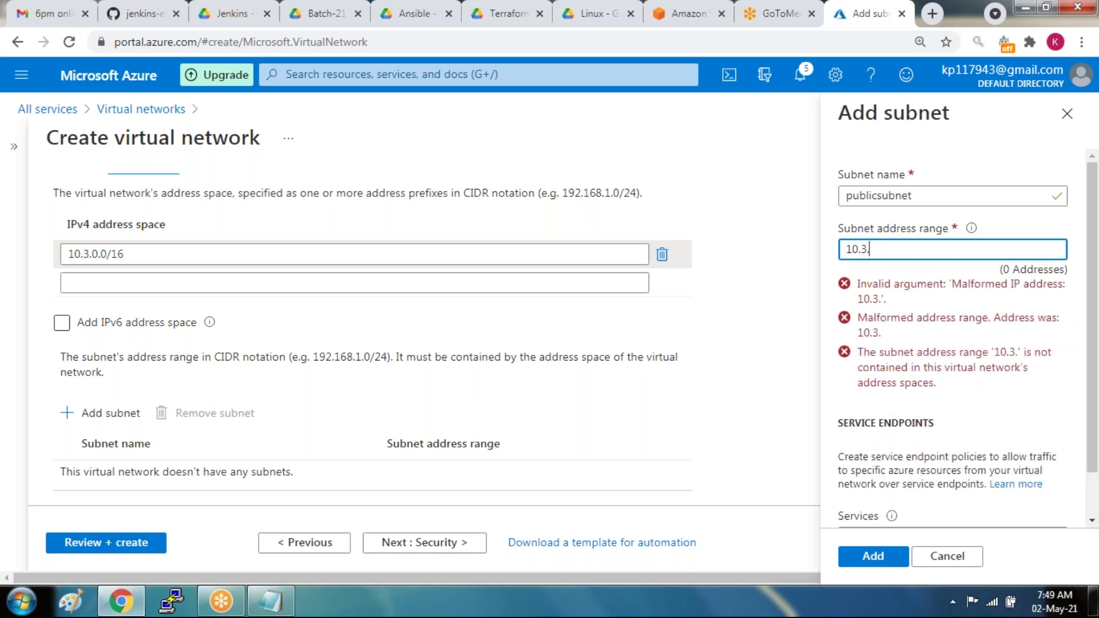
type("1.0")
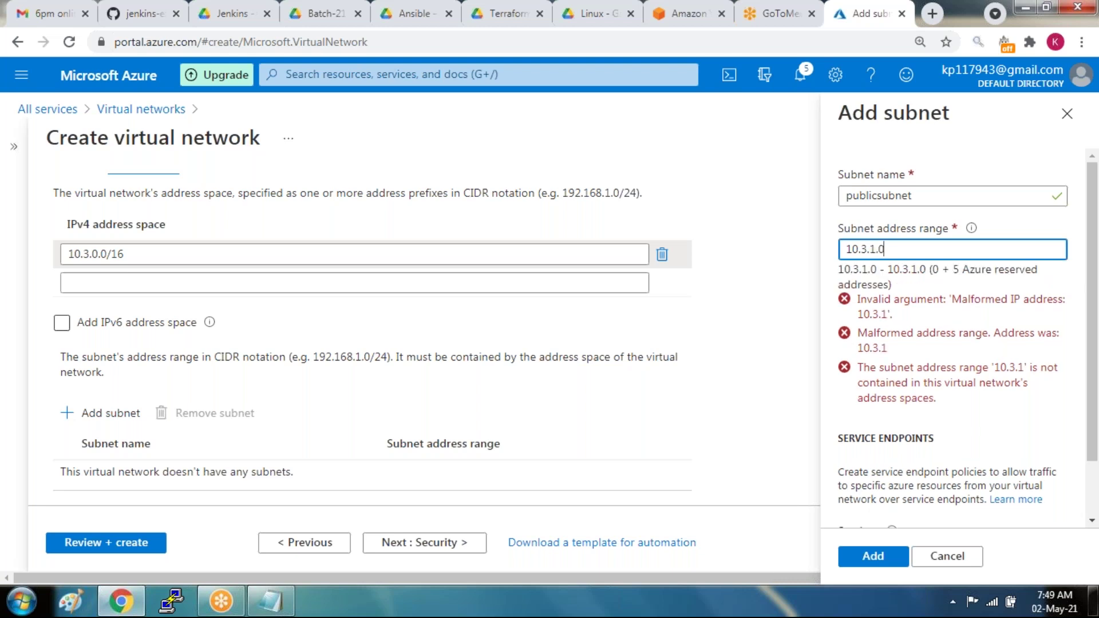
type("/24")
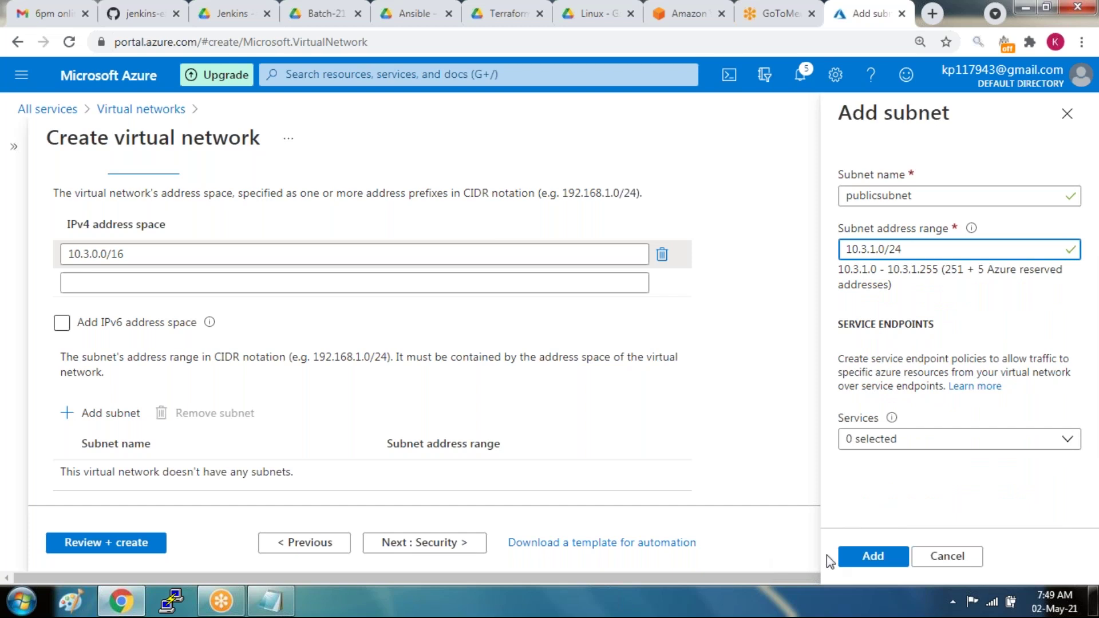
left_click(846, 555)
- Add a second subnet named privatesubnet with address range 10.3.2.0/24
left_click(132, 416)
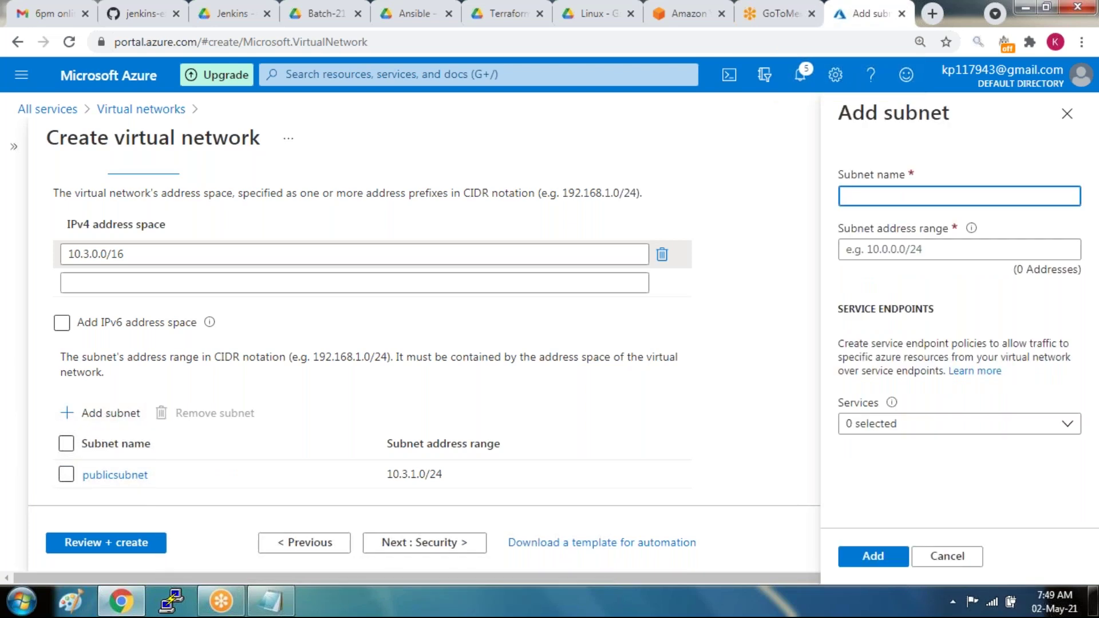
type("privatesubnet")
key("Tab")
type("10")
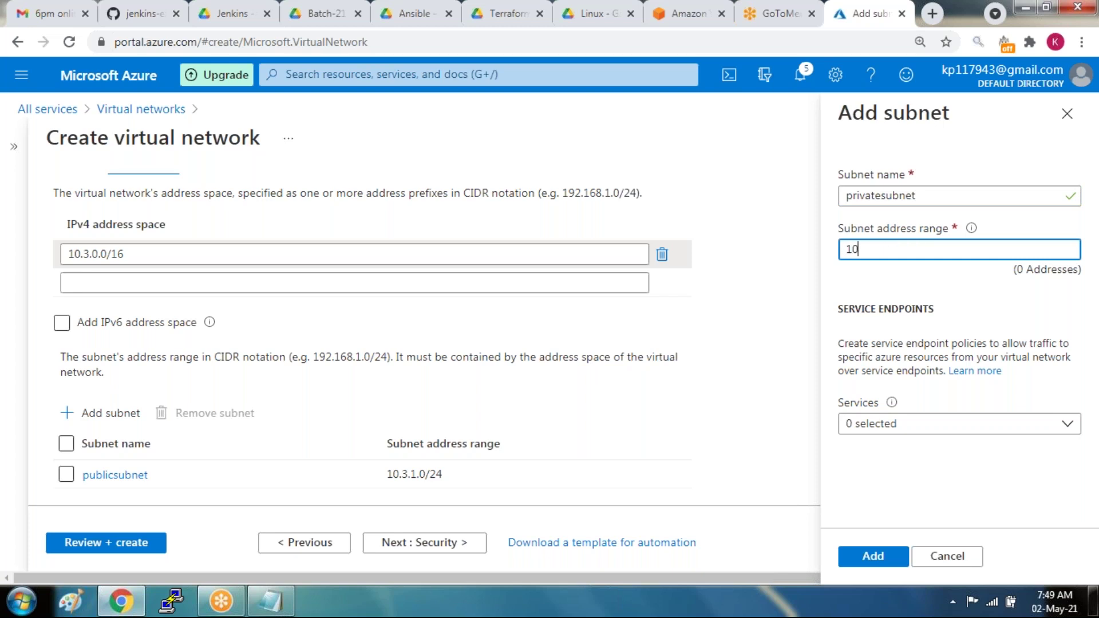
type(".3.")
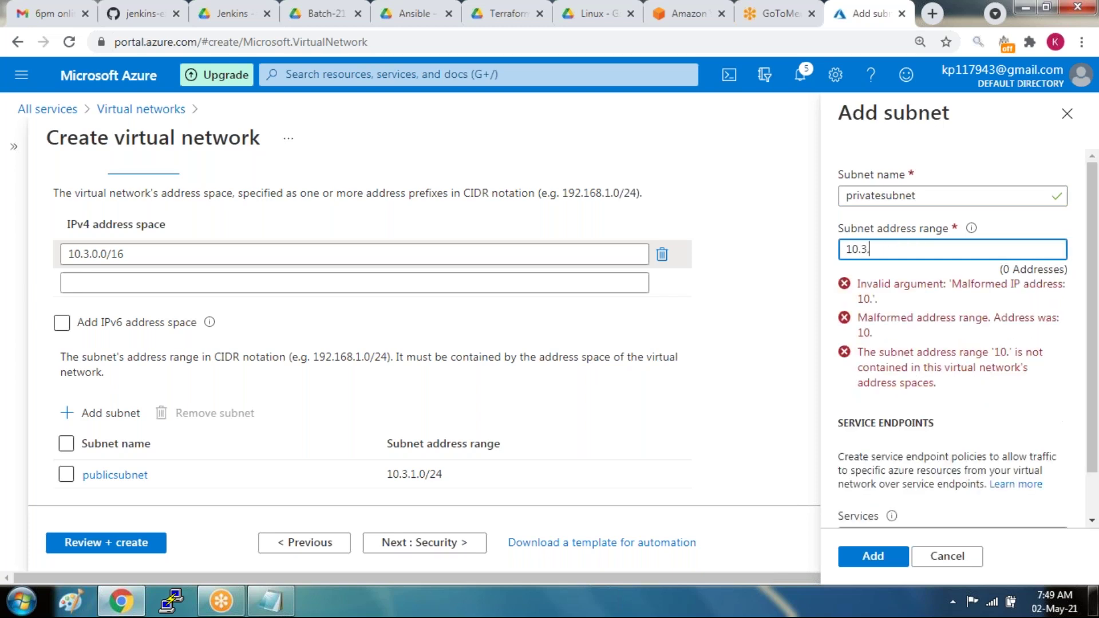
type("0")
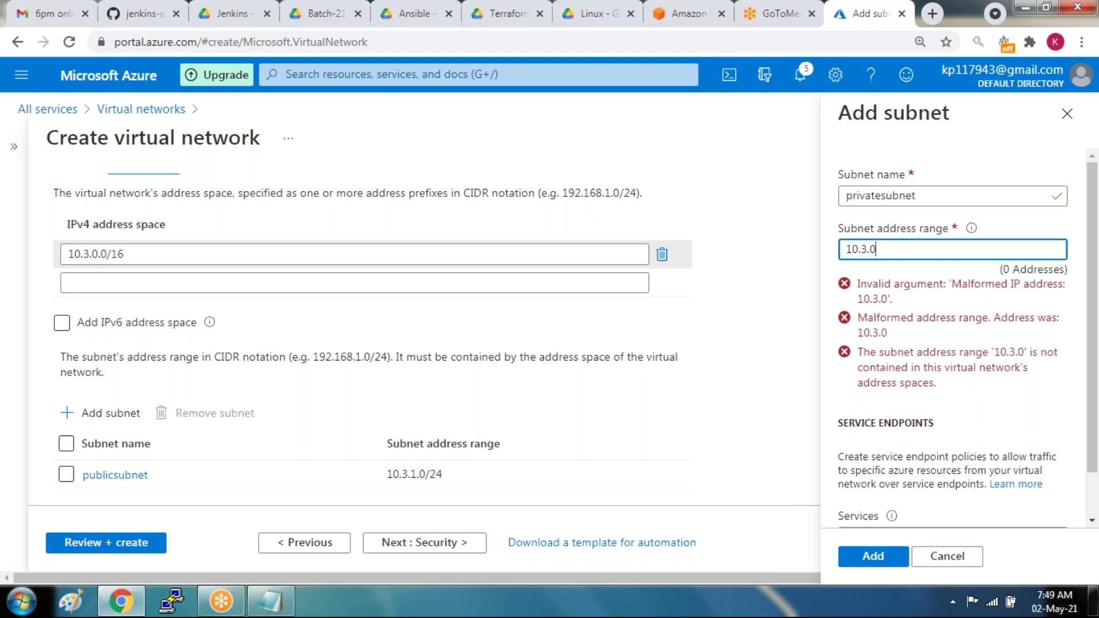
key("BackSpace")
type("2.0")
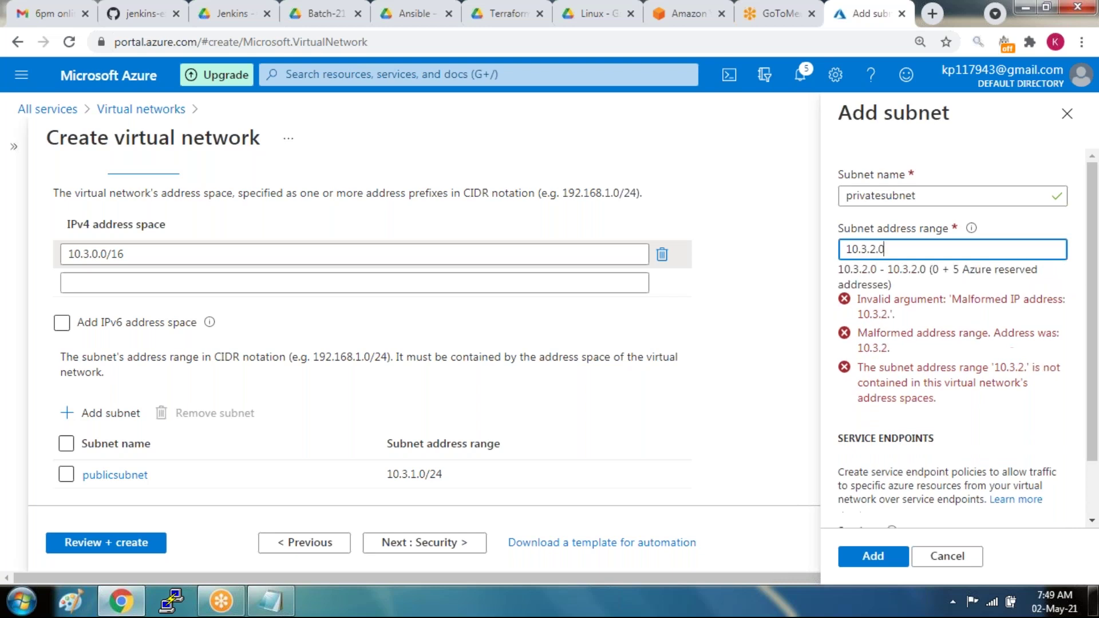
type("/")
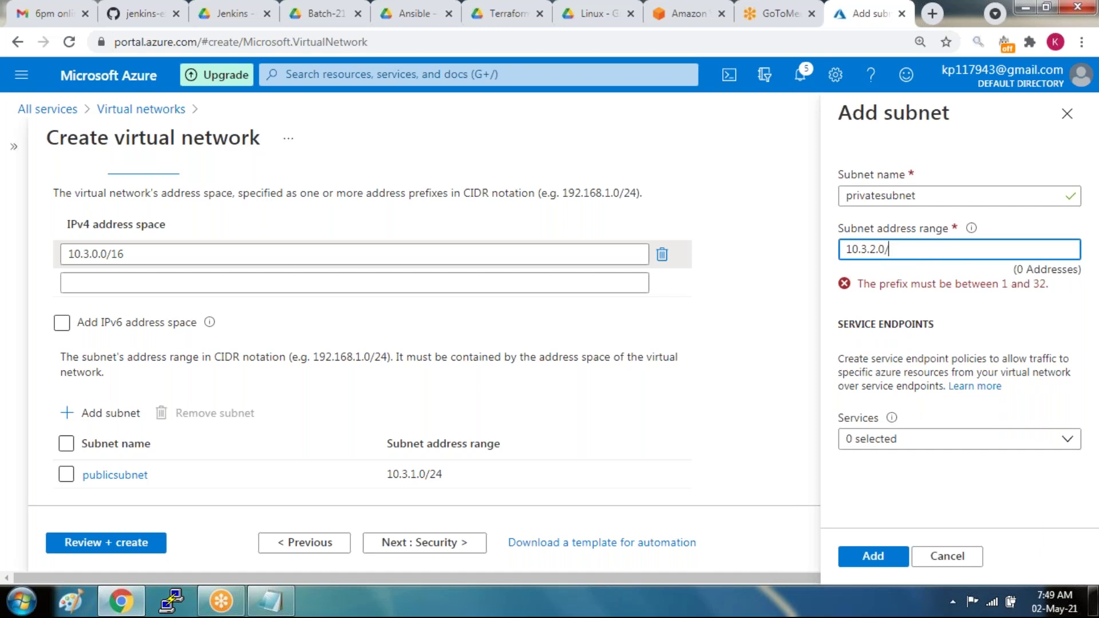
type("24")
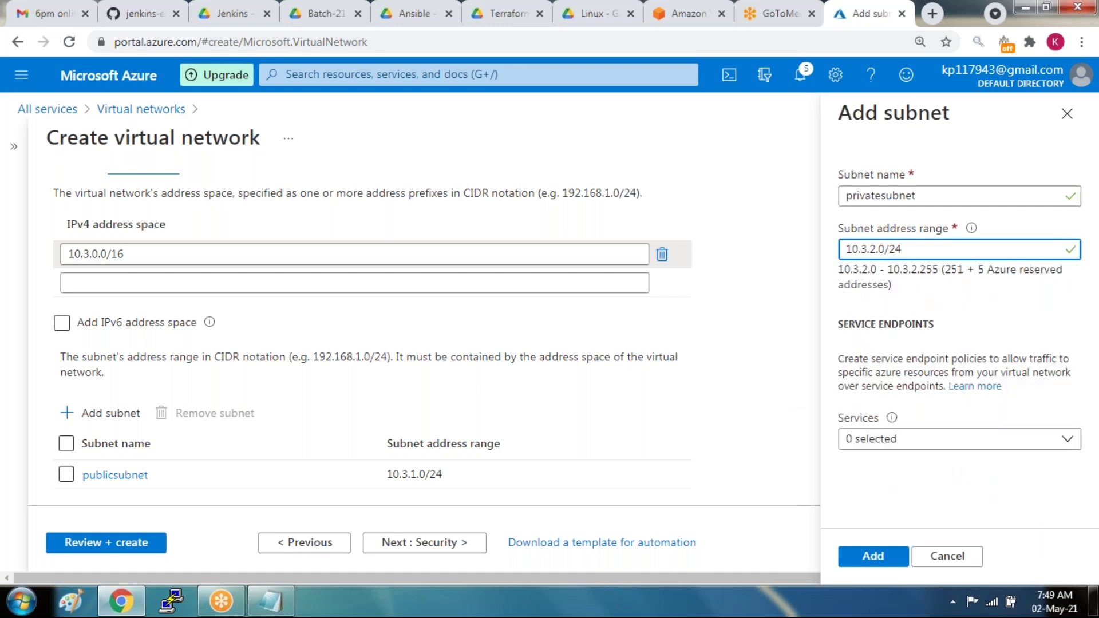
left_click(901, 555)
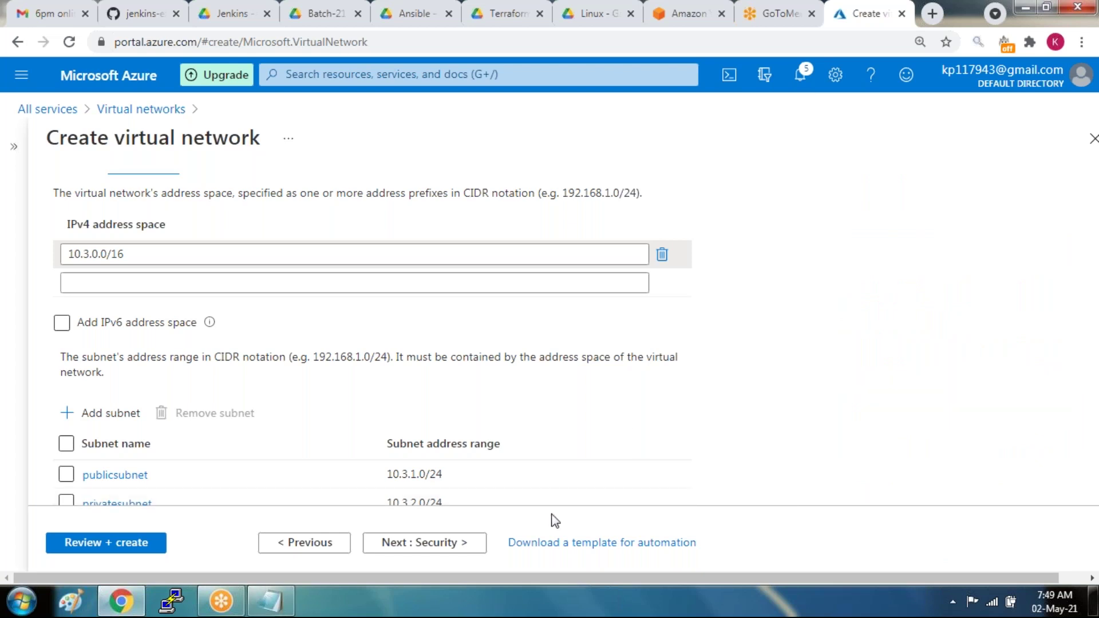
- Continue to the security settings, enable BastionHost, and name the bastion bgastion1
left_click(417, 552)
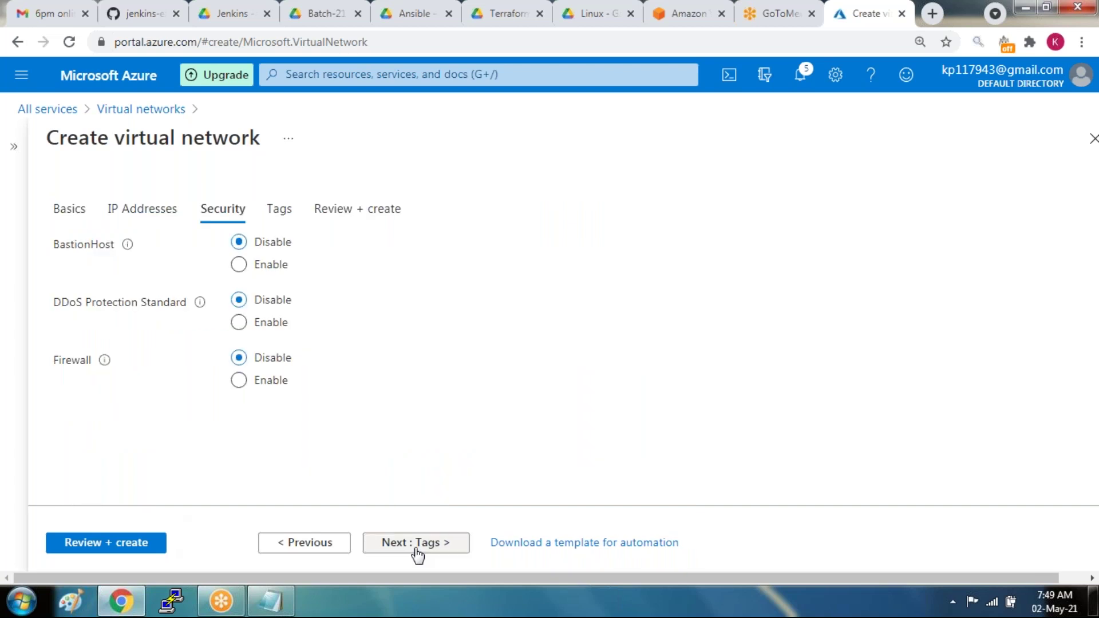
left_click(239, 265)
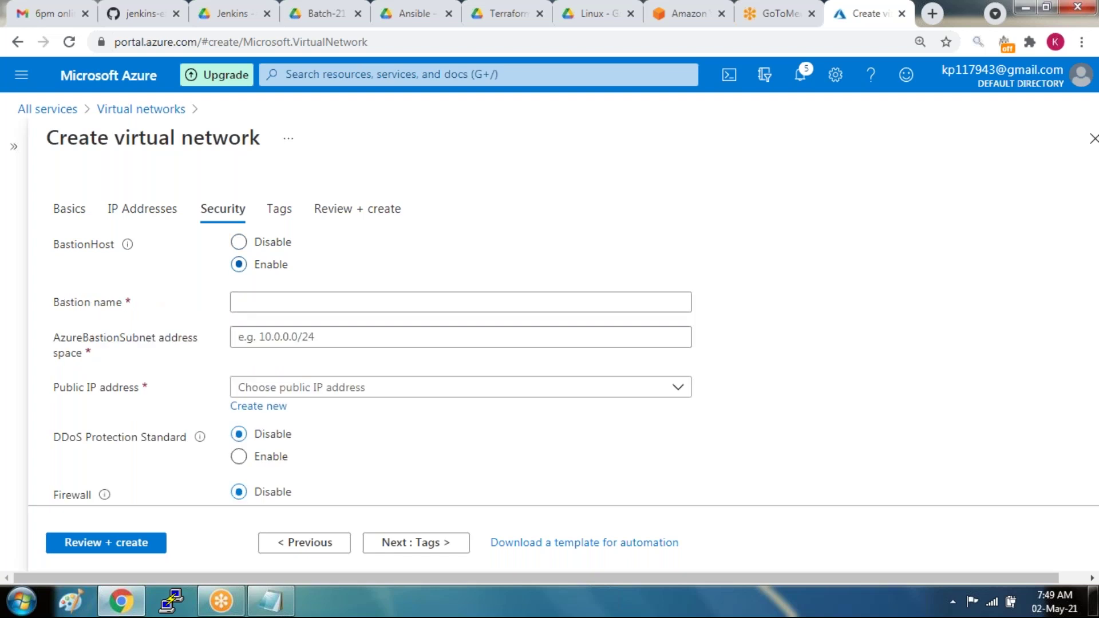
left_click(238, 302)
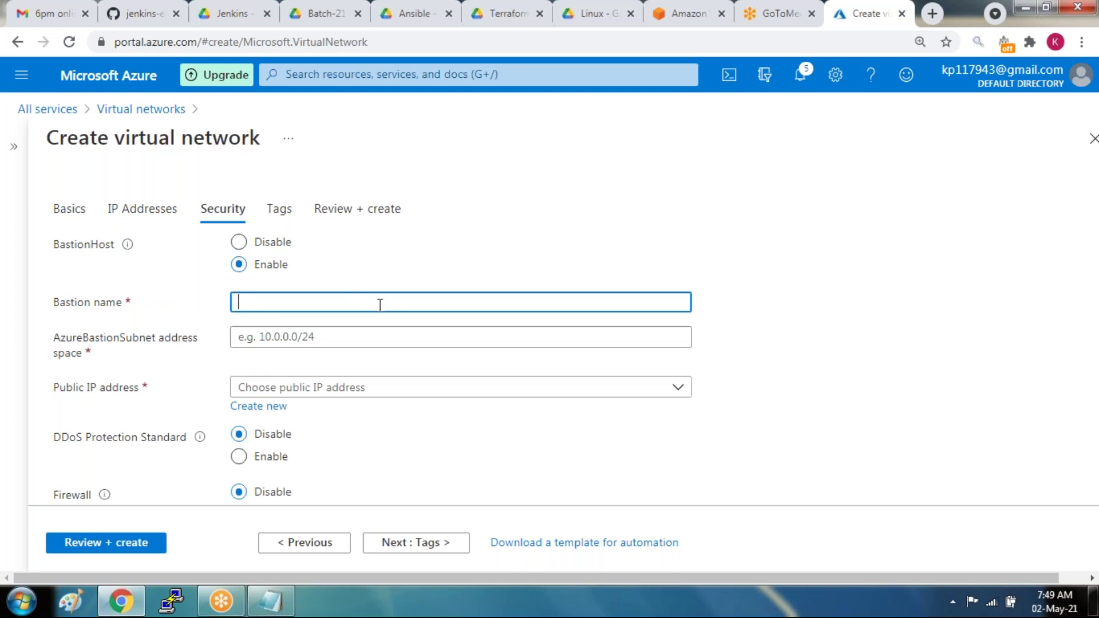
type("bgastions1==")
key("BackSpace")
key("BackSpace")
key("BackSpace")
type("1")
left_click(421, 334)
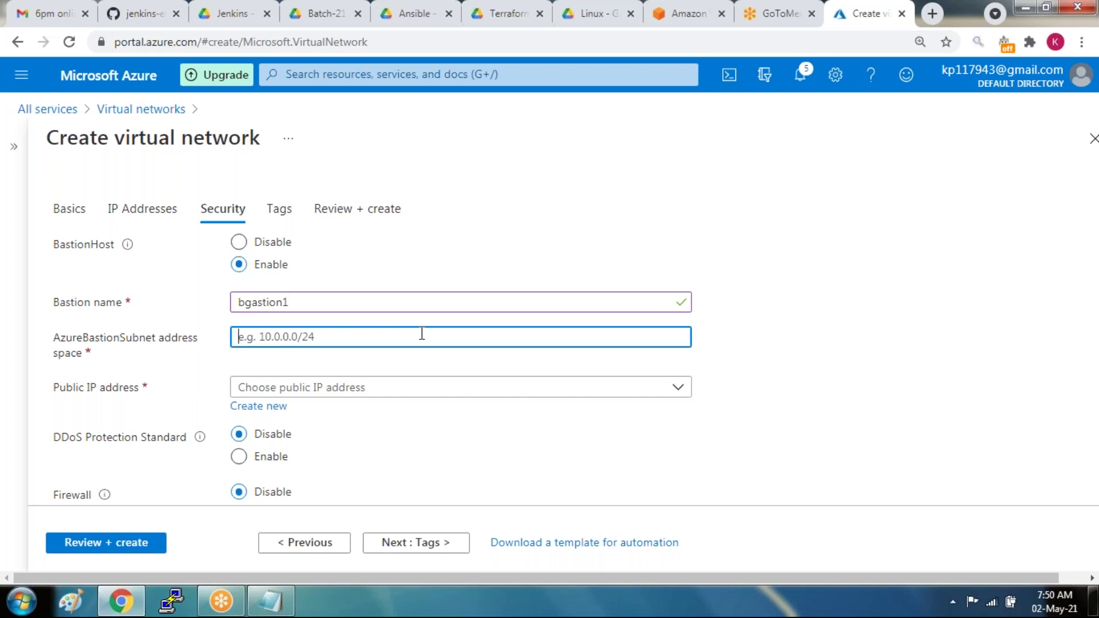
- Set the AzureBastionSubnet address space to 10.3.3.0/24
type("10.3.1")
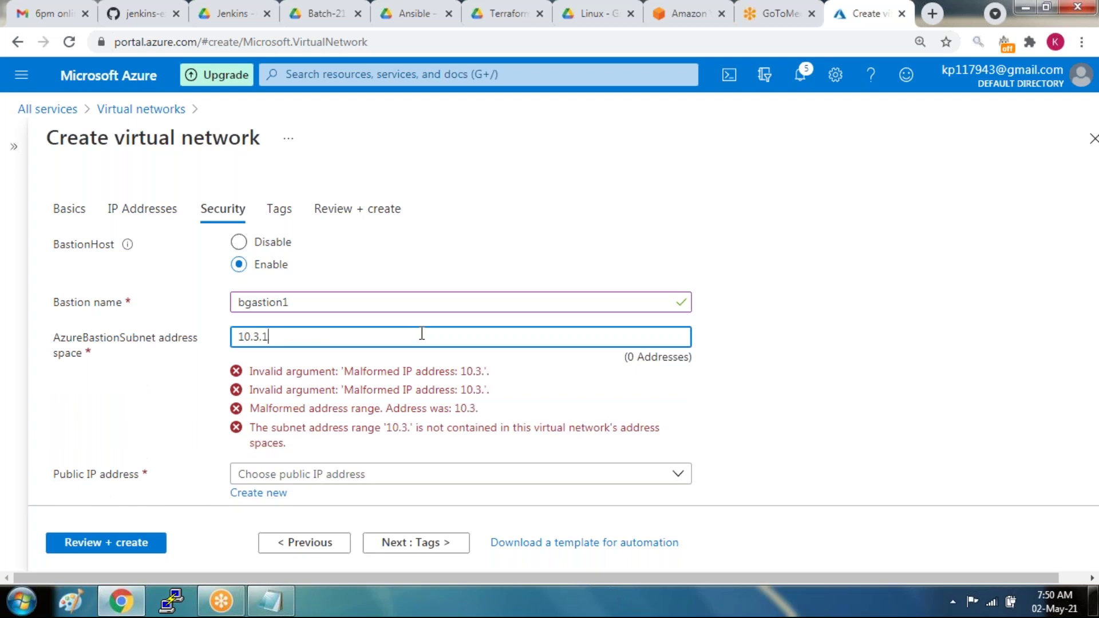
key("BackSpace")
type("2.0/24")
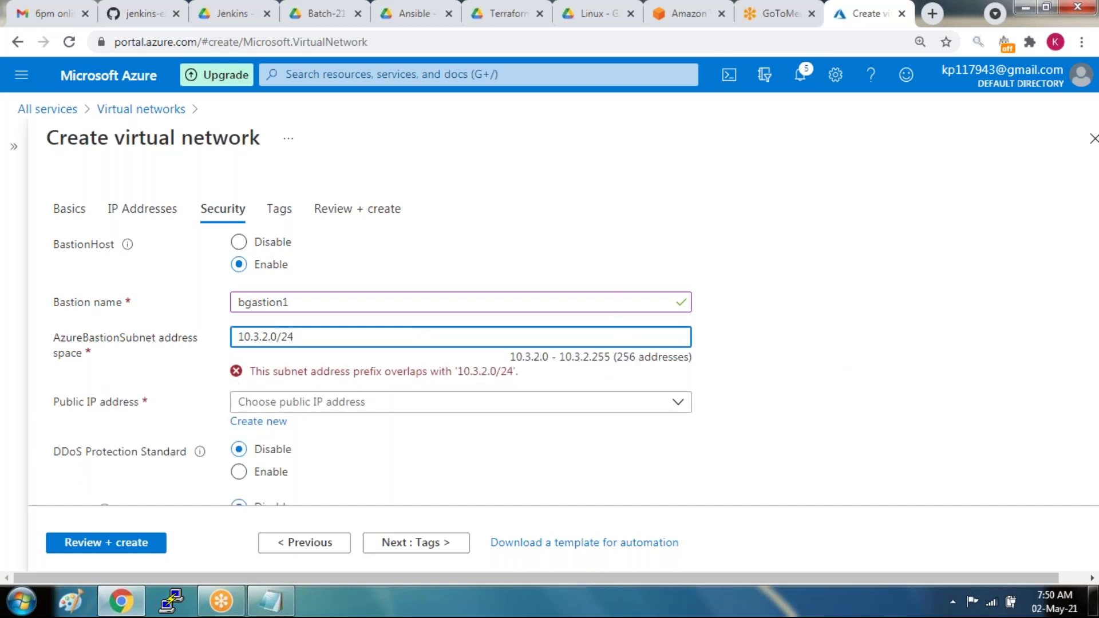
left_click(259, 336)
key("Delete")
type("3")
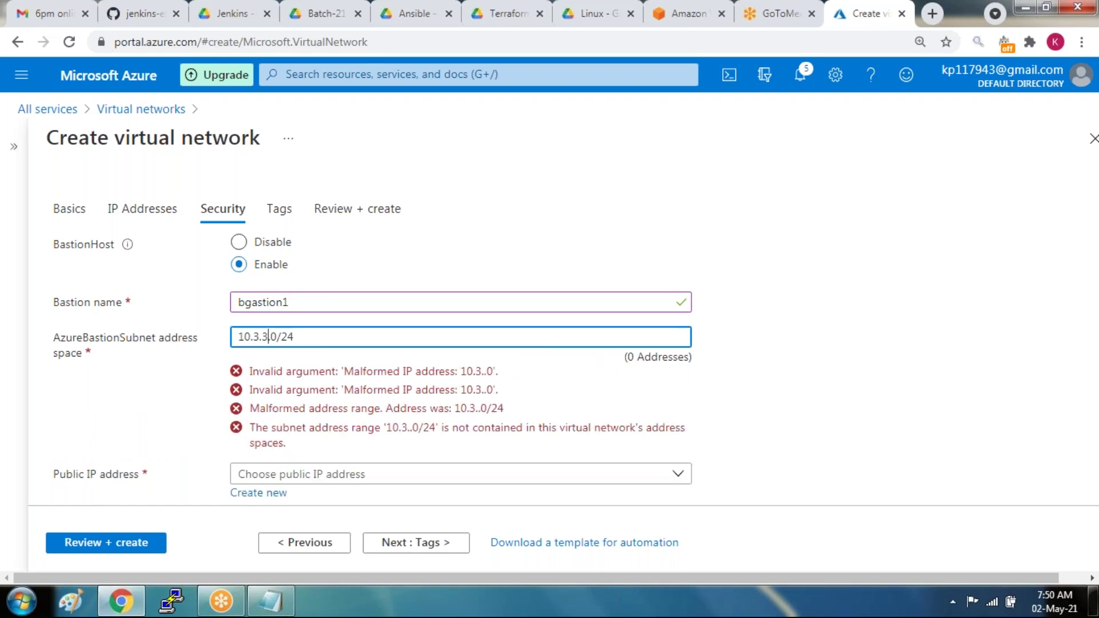
- Try the existing public IP addresses inst1-vpc1-ip, natpublicip and new-ubuntu-inst1-ip for the bastion host
left_click(461, 389)
left_click(462, 394)
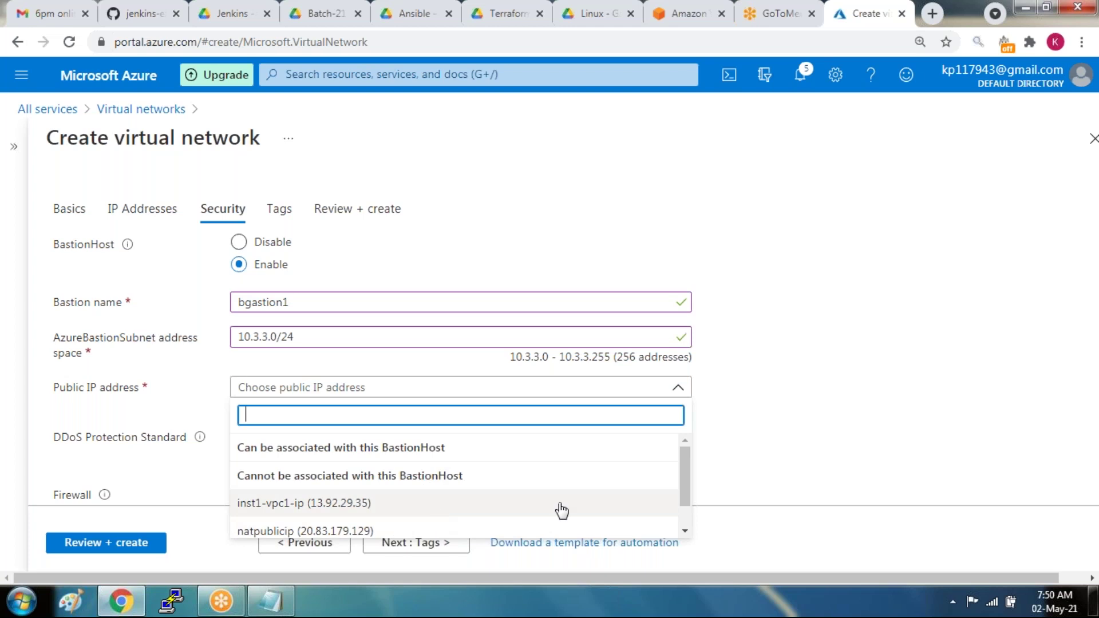
left_click(518, 509)
left_click(848, 408)
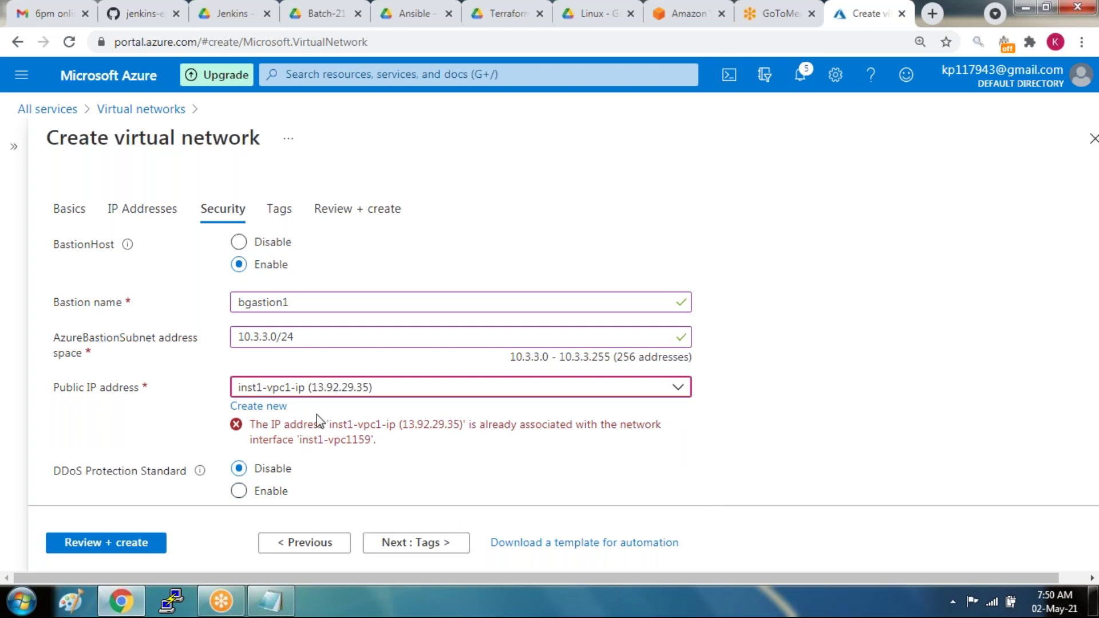
left_click(385, 390)
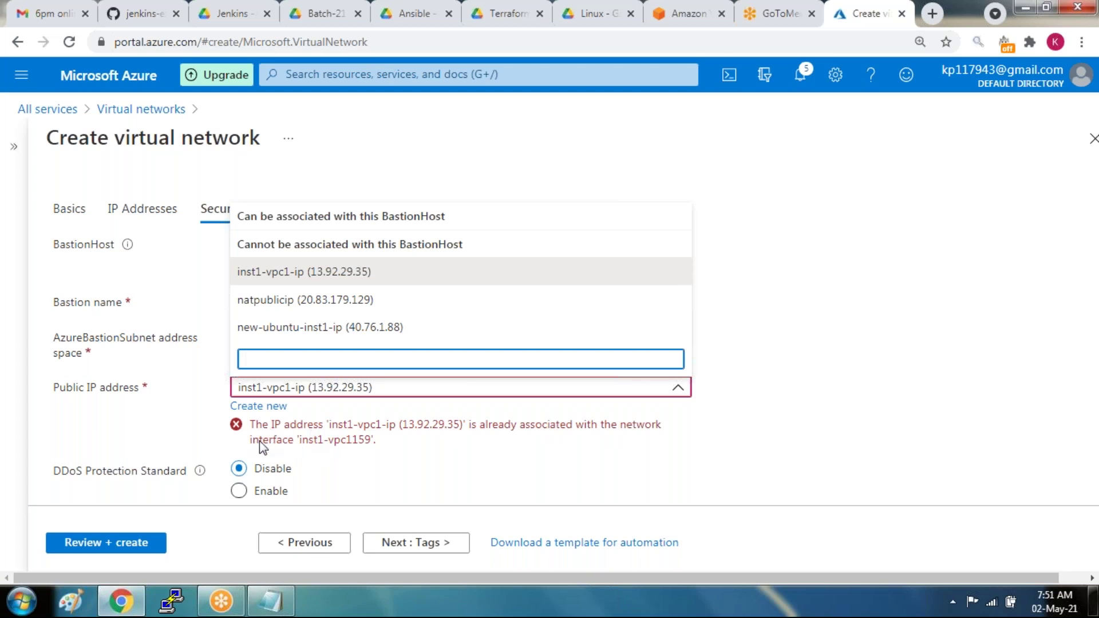
left_click(309, 308)
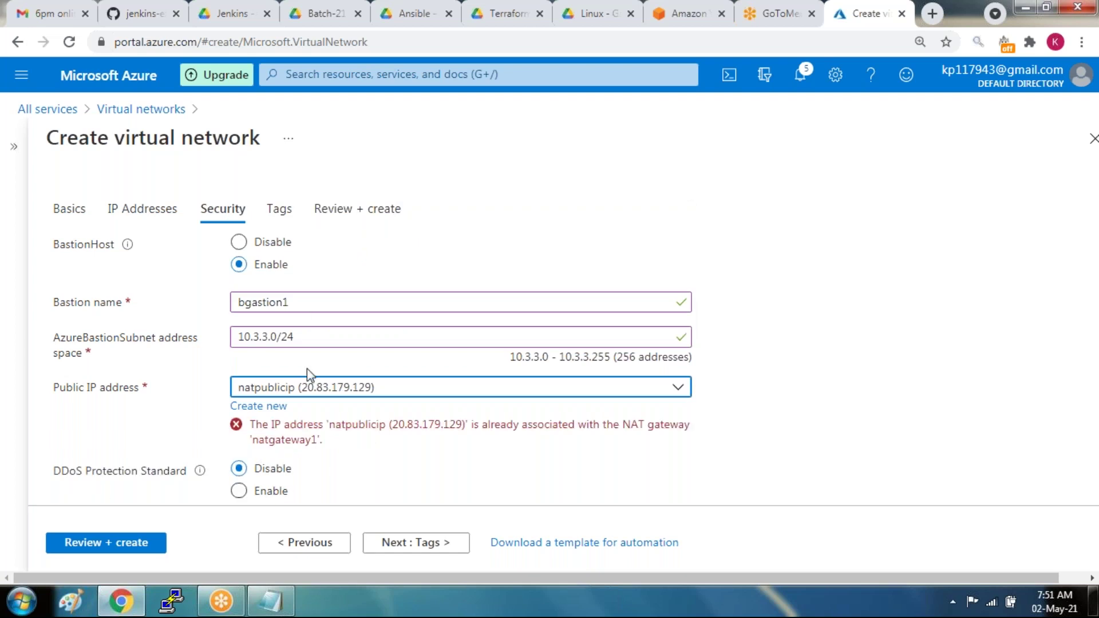
left_click(355, 387)
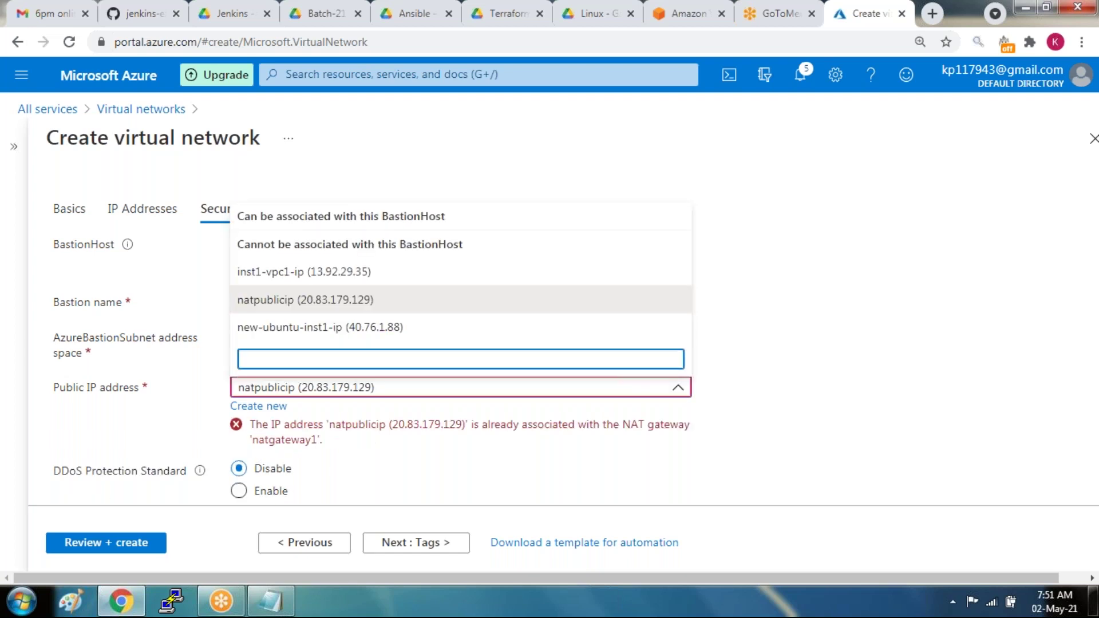
left_click(433, 330)
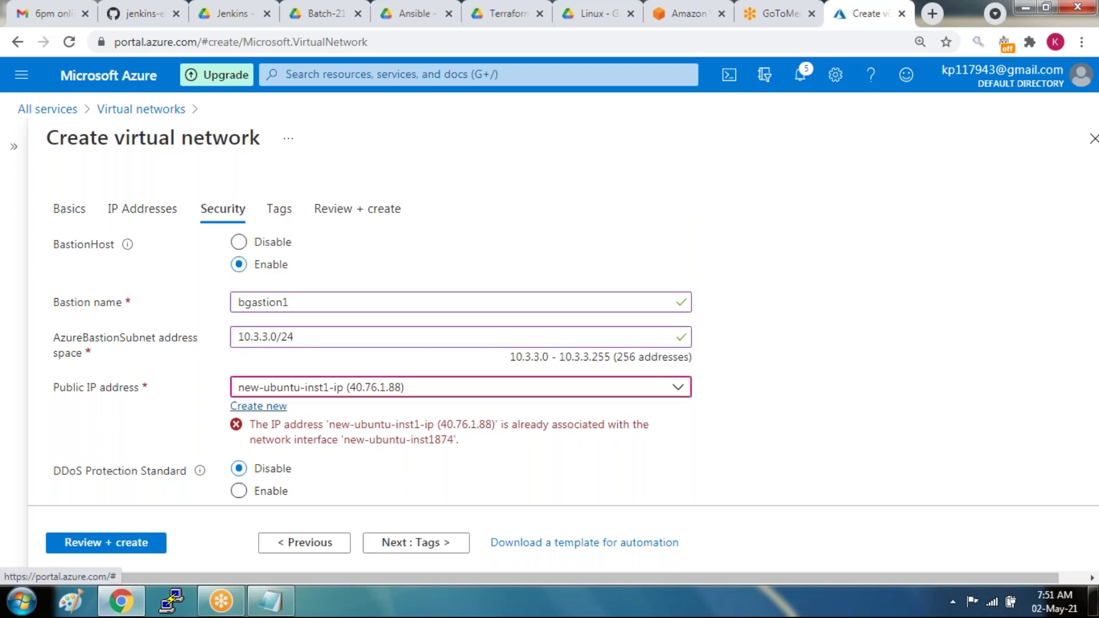
- Create a new public IP address named bastionip for the bastion host
left_click(258, 406)
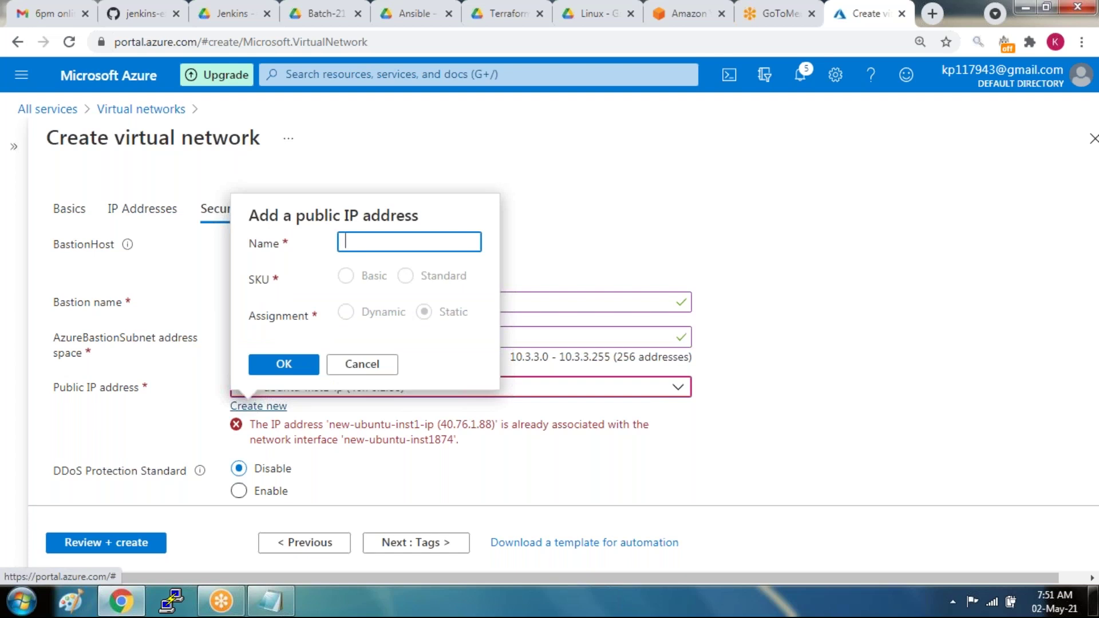
type("bastion")
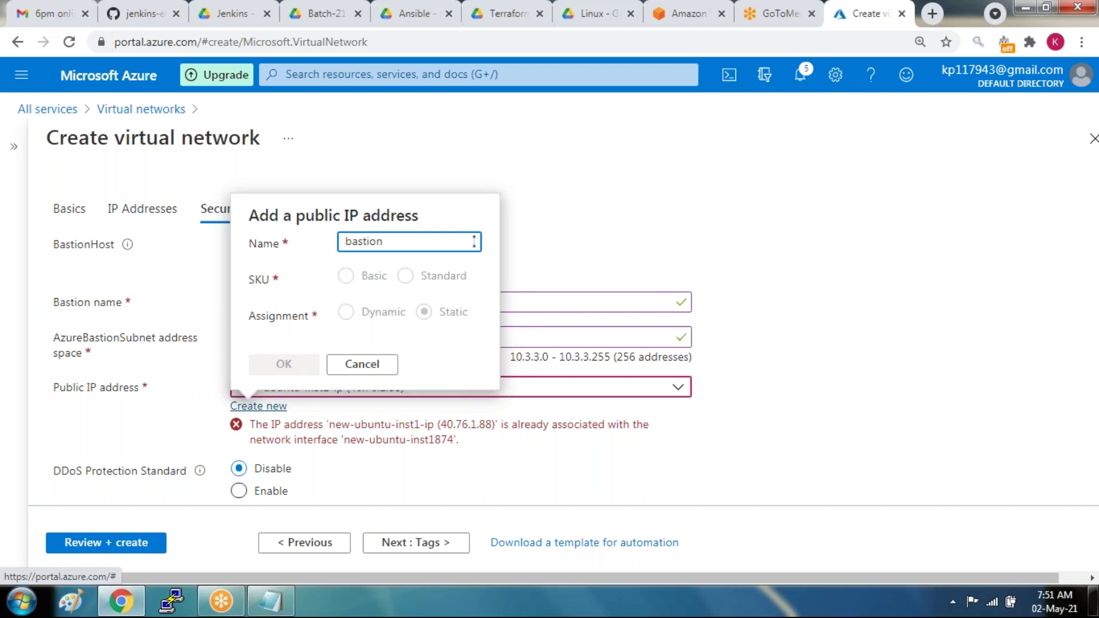
type("ip")
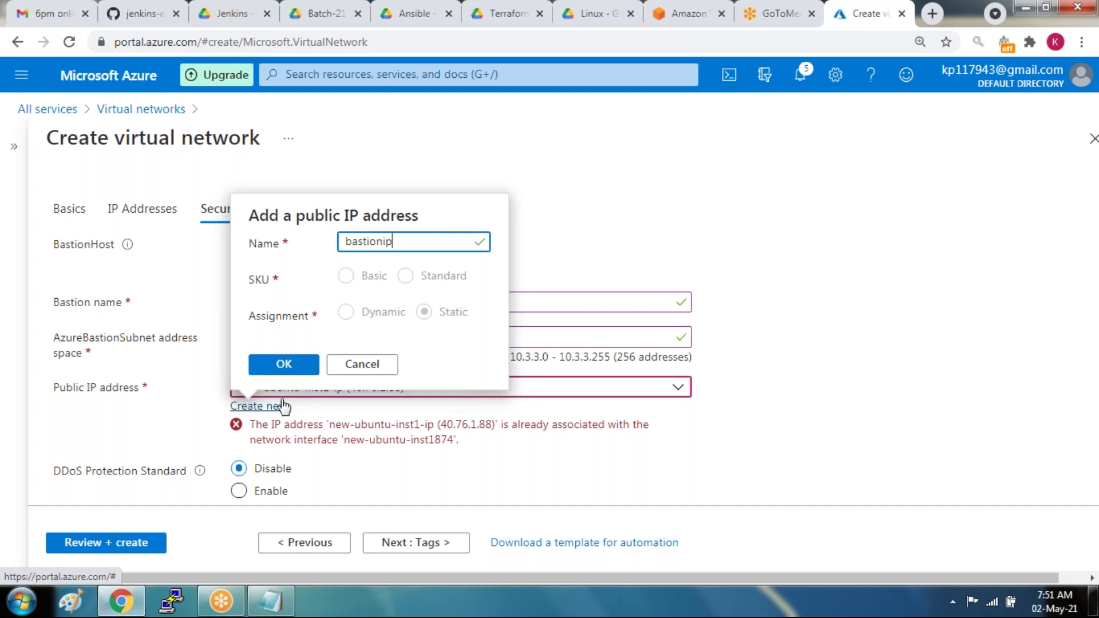
left_click(297, 367)
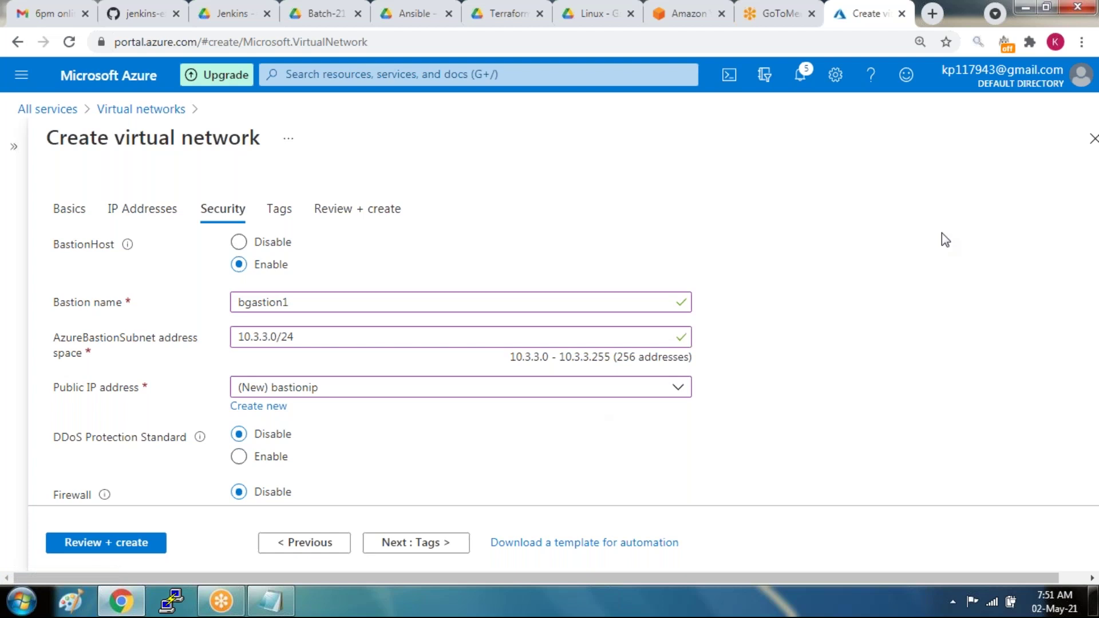
- Review the vpc3 settings and its subnet list, create the virtual network, and refresh the deployment status
left_click(391, 545)
left_click(392, 544)
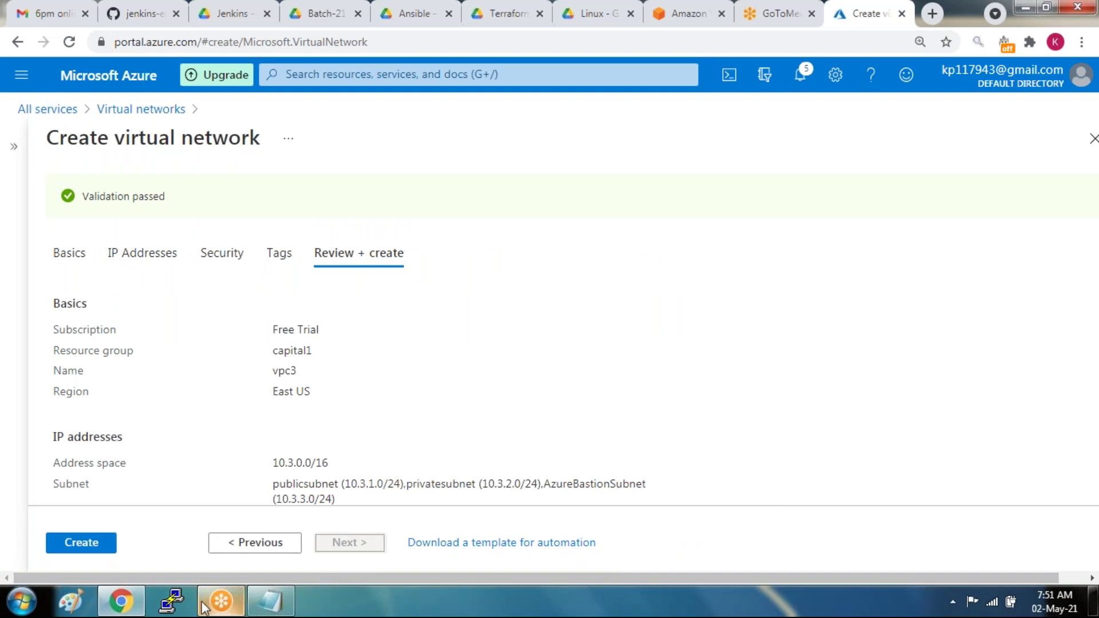
mouse_move(221, 601)
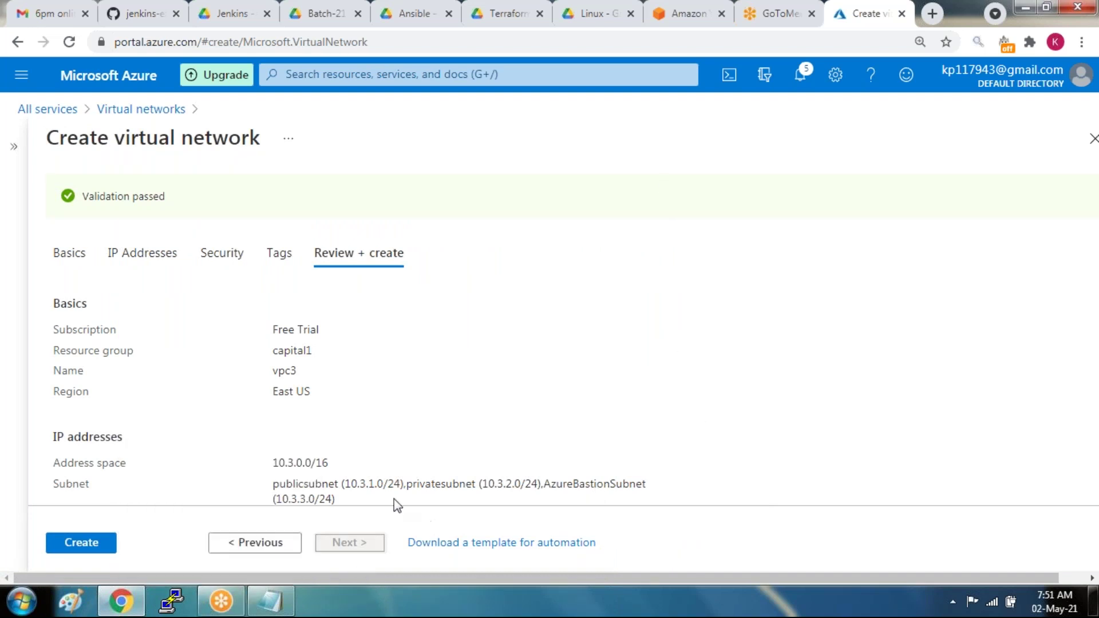
left_click_drag(286, 483, 652, 491)
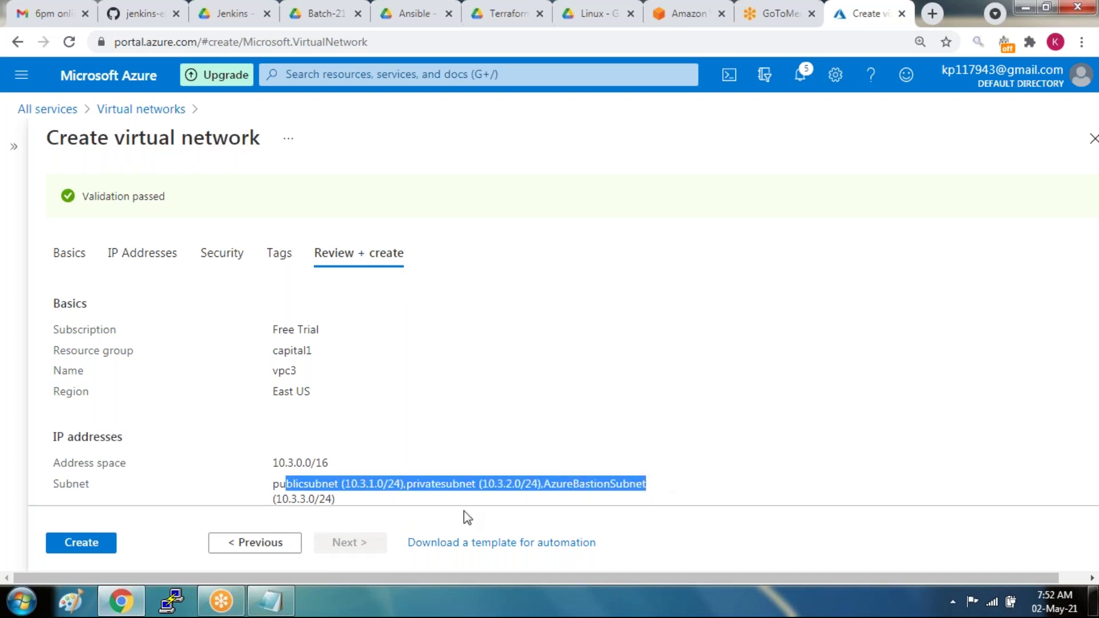
left_click(86, 543)
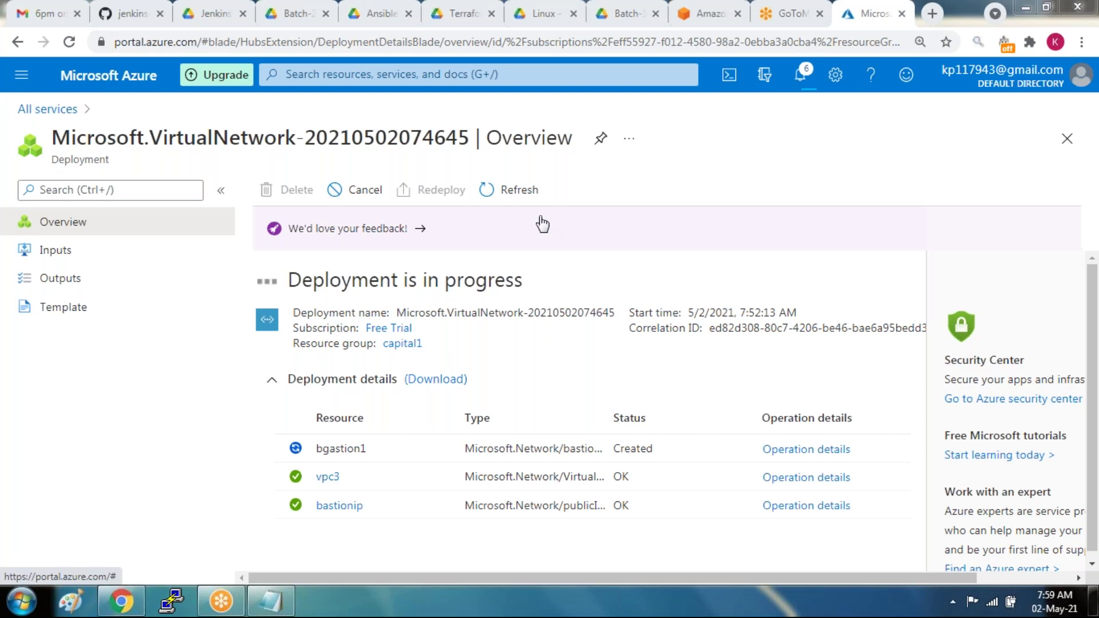
left_click(506, 195)
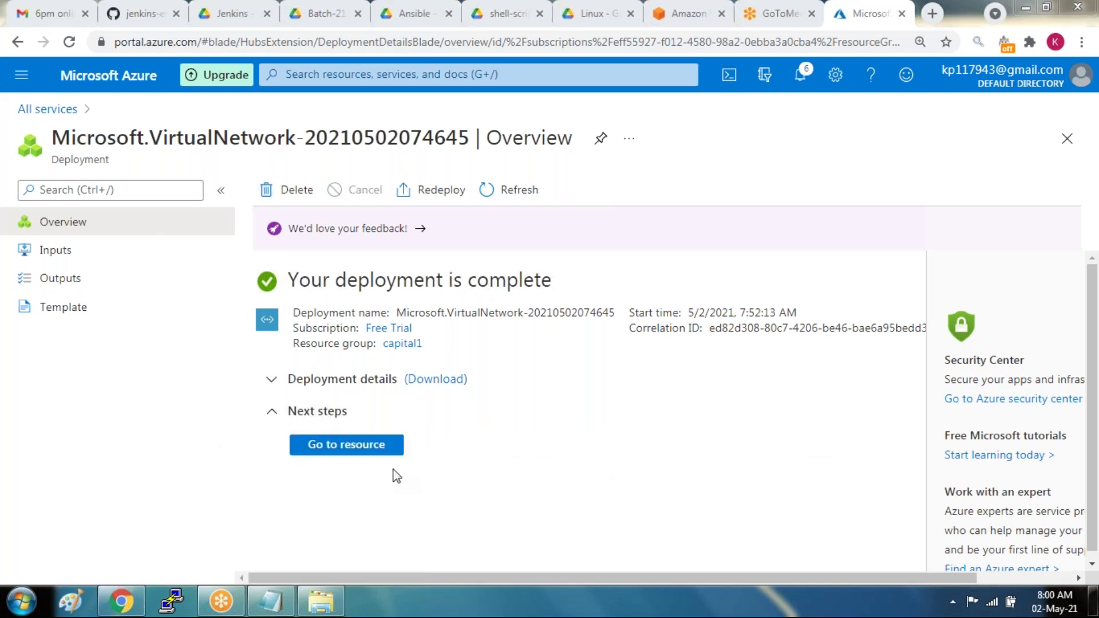
- Open the deployed vpc3 virtual network and examine its subnets
left_click(359, 444)
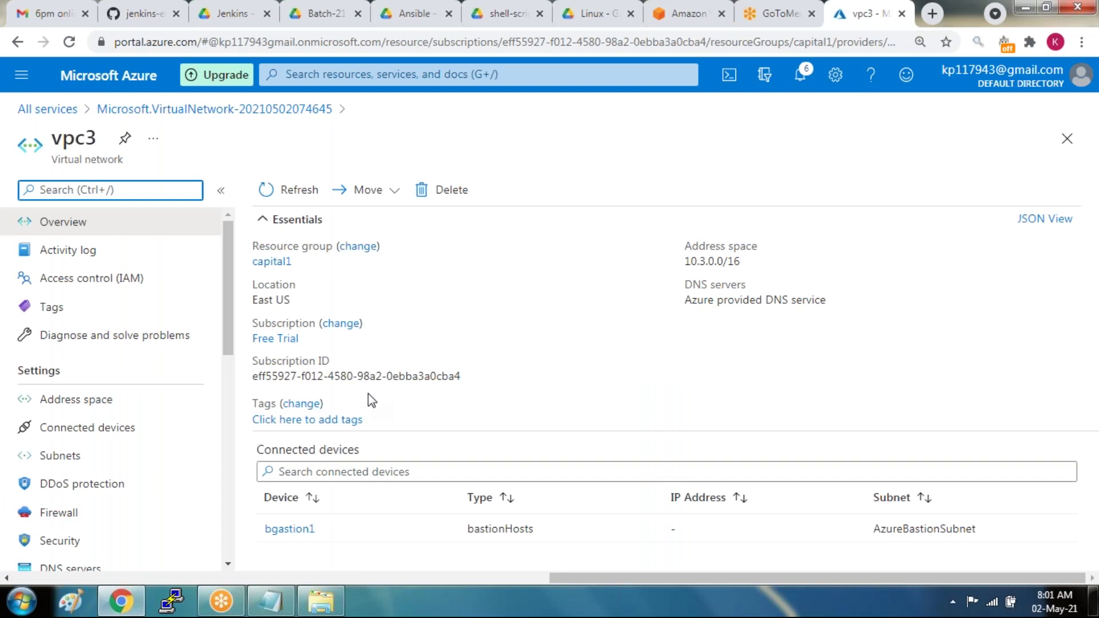
mouse_move(379, 376)
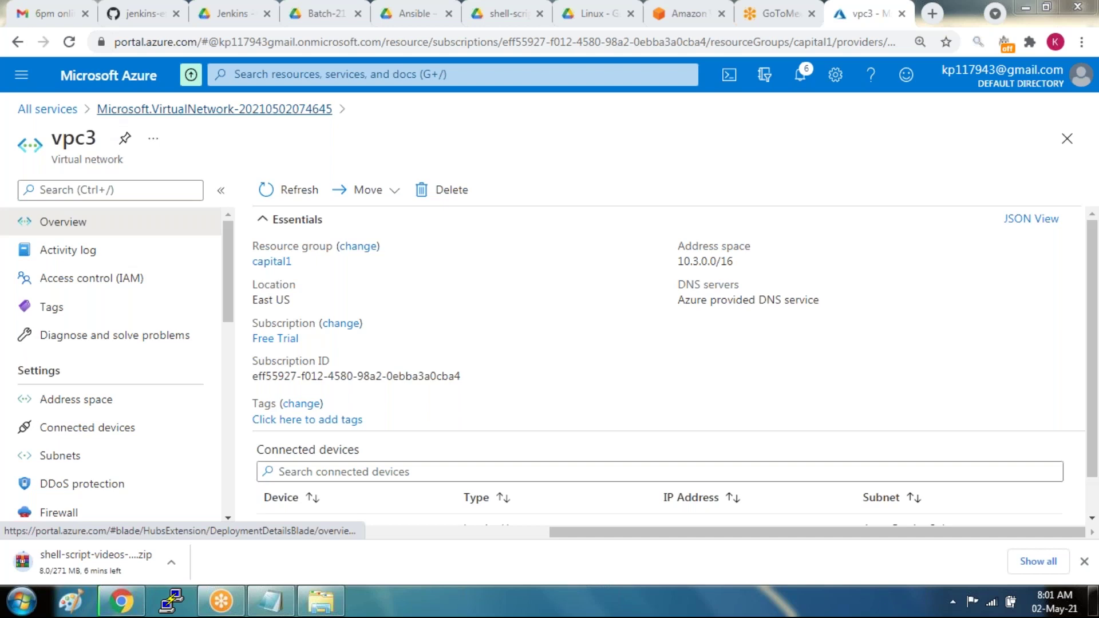
double_click(73, 138)
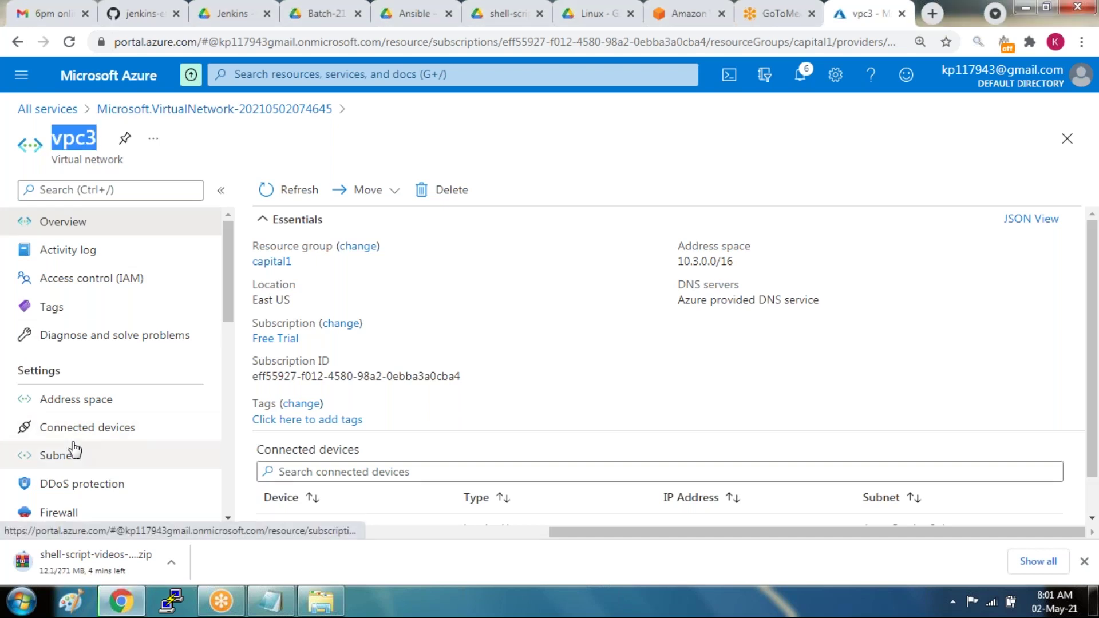
left_click(60, 455)
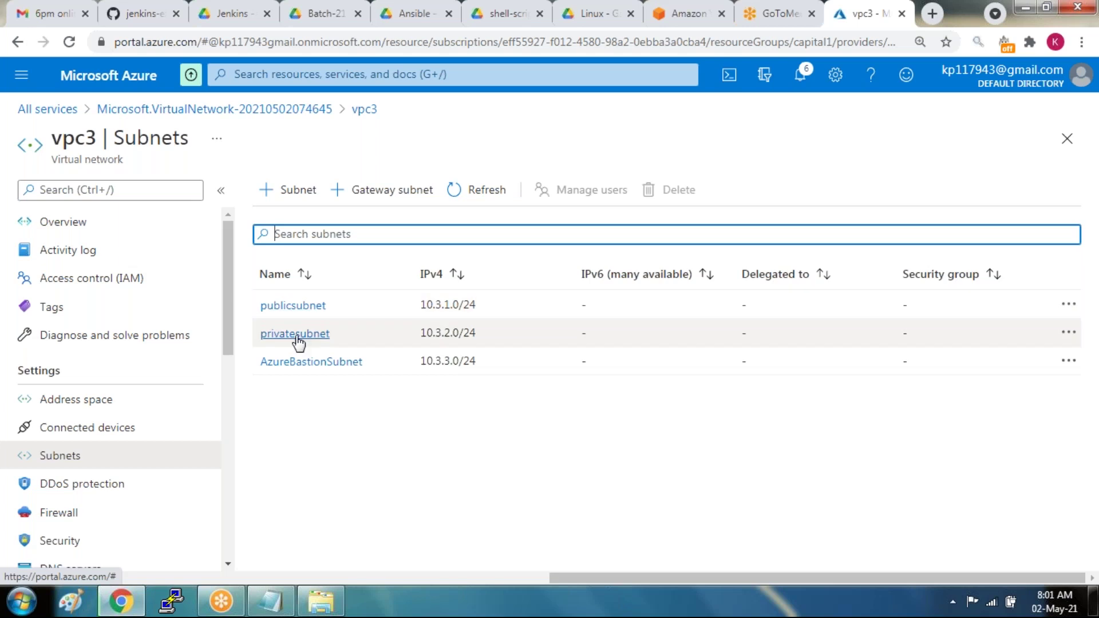
left_click(337, 371)
- Try to associate natgateway1 with privatesubnet in vpc3, and discard the unsaved edits
left_click(295, 334)
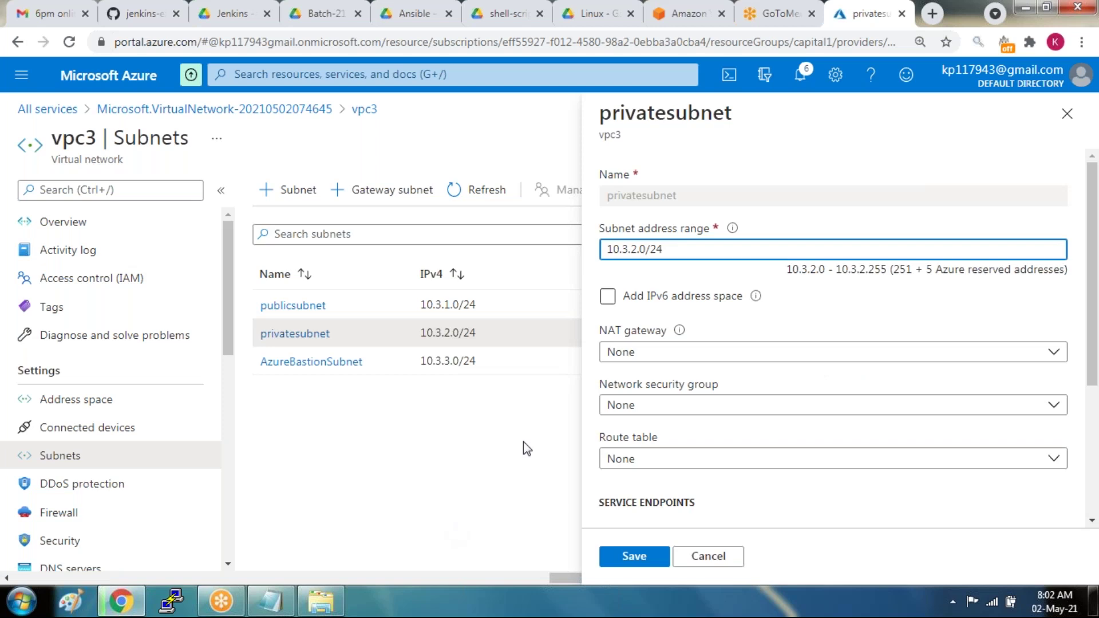
left_click(648, 362)
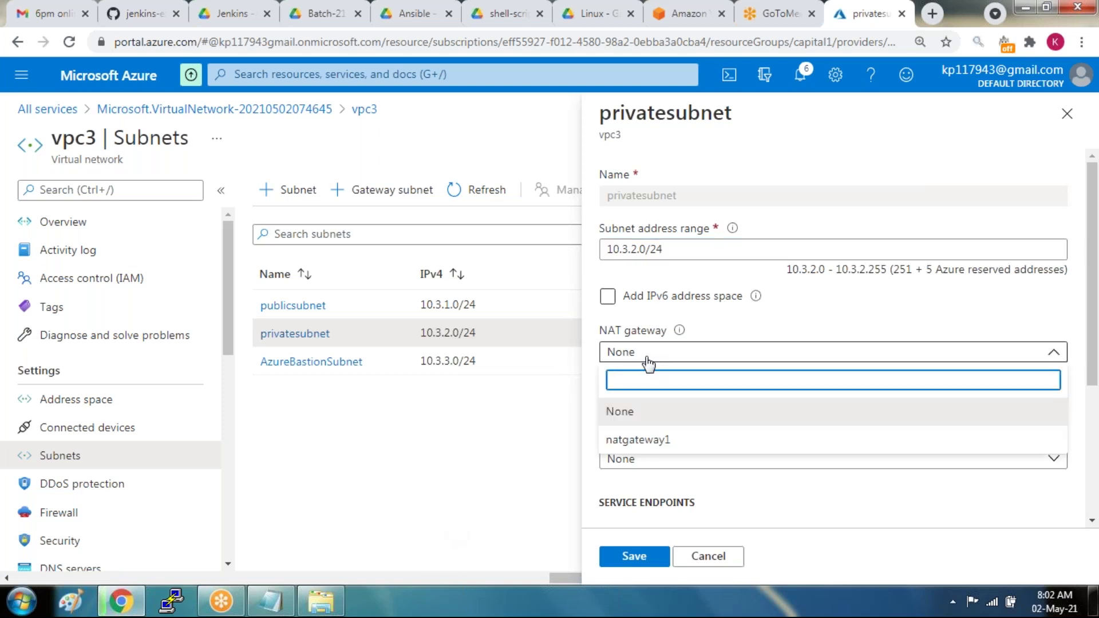
left_click(641, 450)
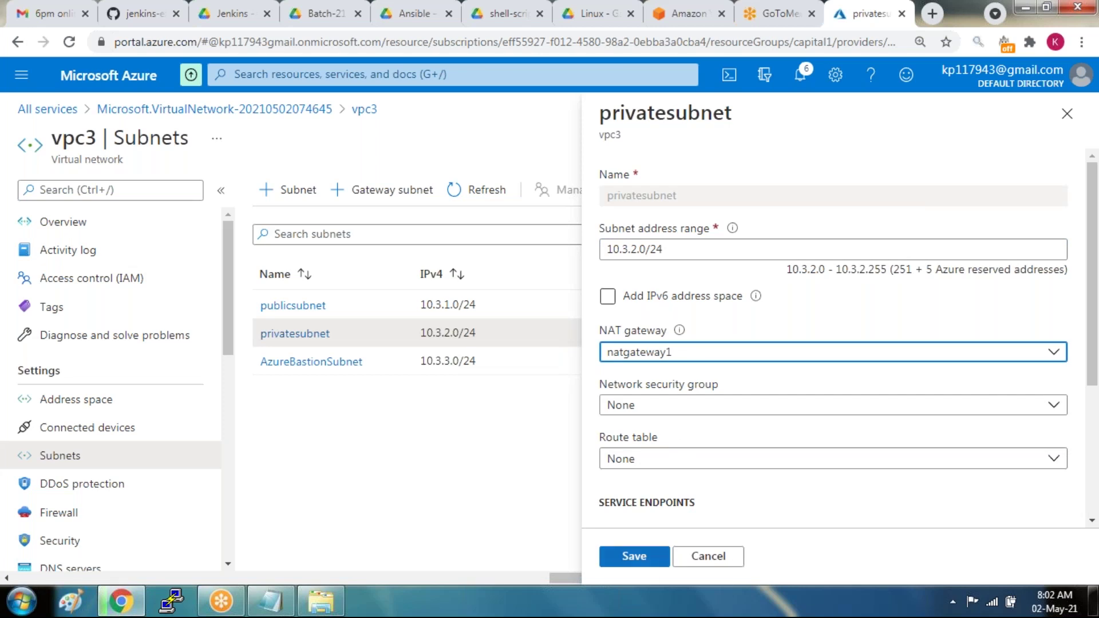
left_click(635, 557)
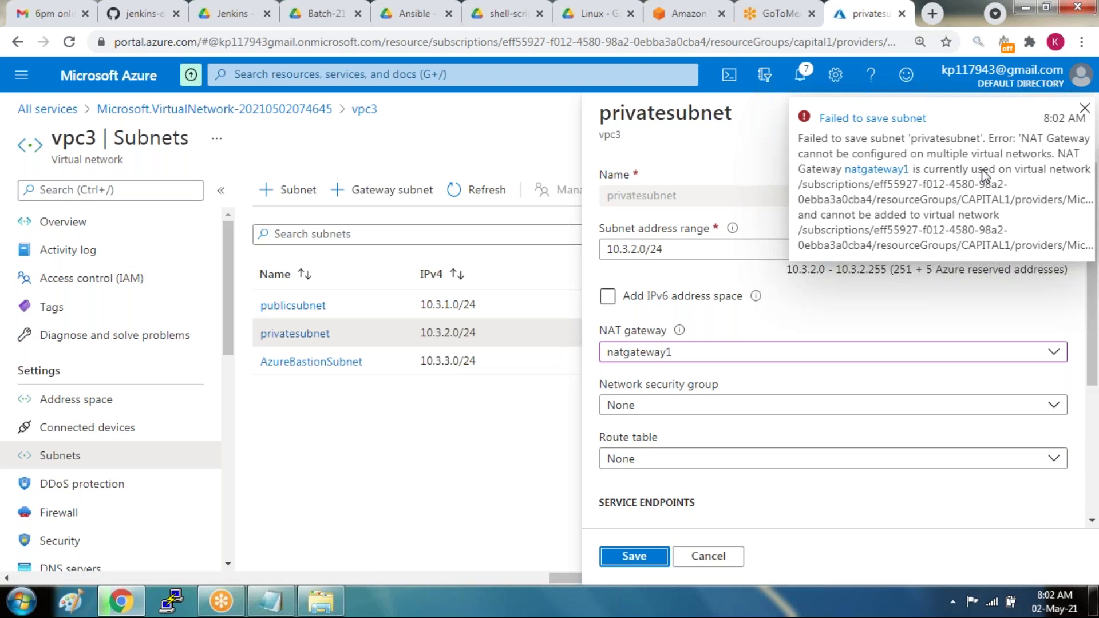
left_click(1085, 109)
left_click(1067, 114)
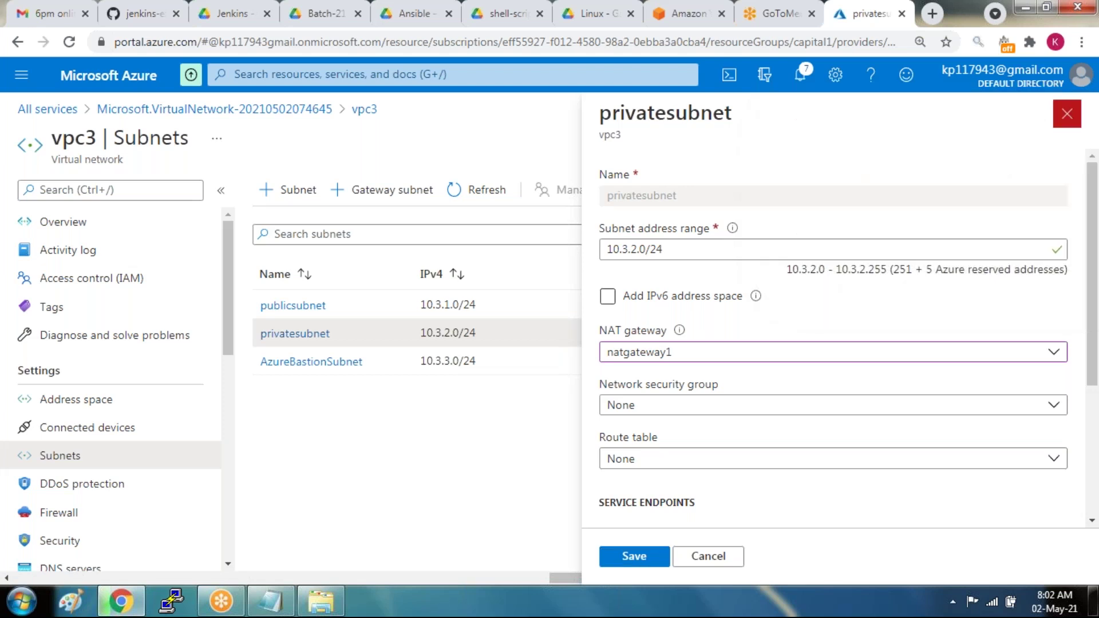
key("Escape")
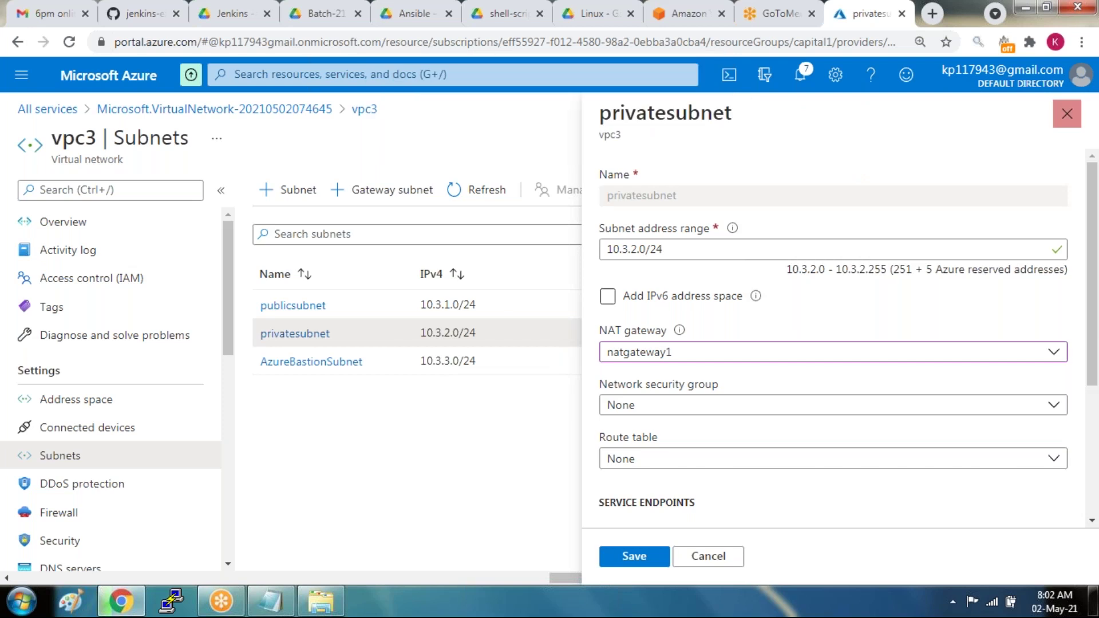
left_click(1065, 117)
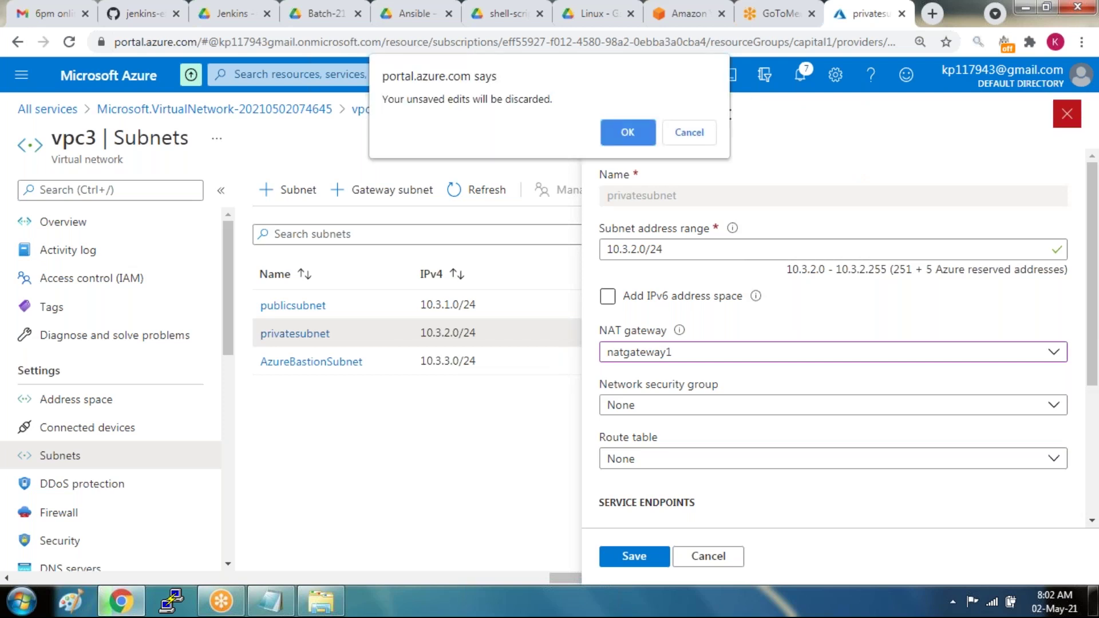
left_click(652, 144)
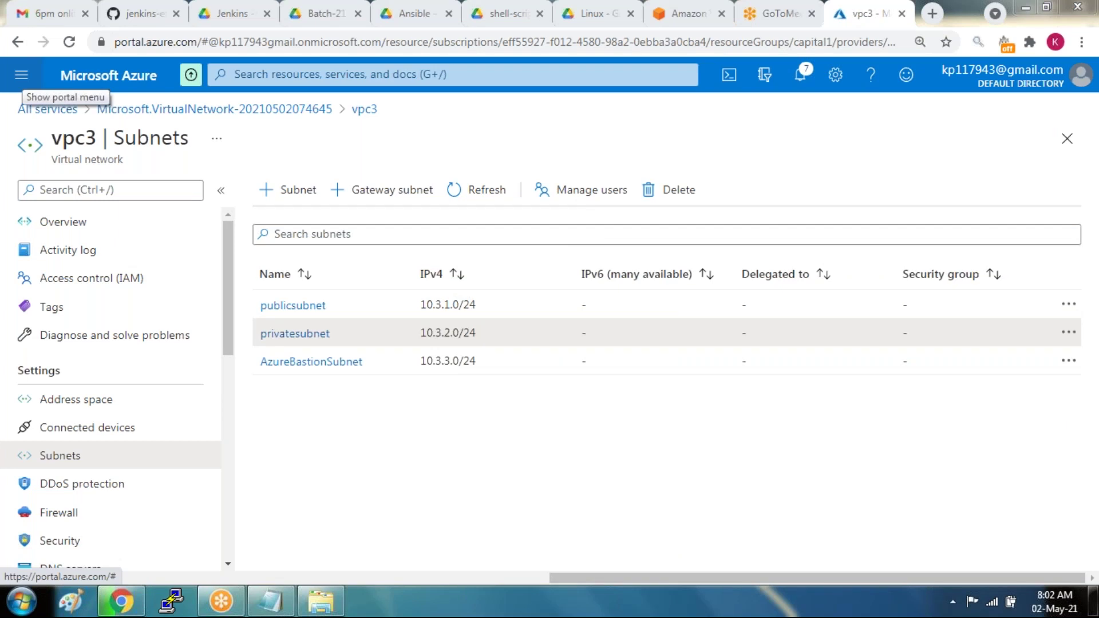
- Start a new NAT gateway in a separate browser tab with resource group capital1 and name natgateway2
middle_click(21, 75)
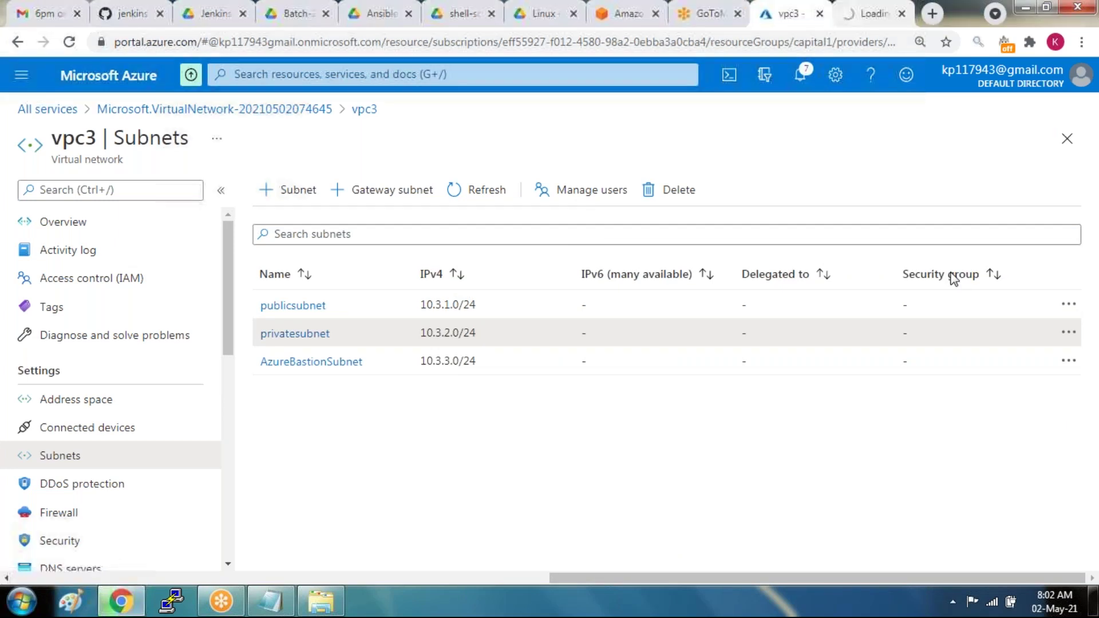
key("ctrl+Tab")
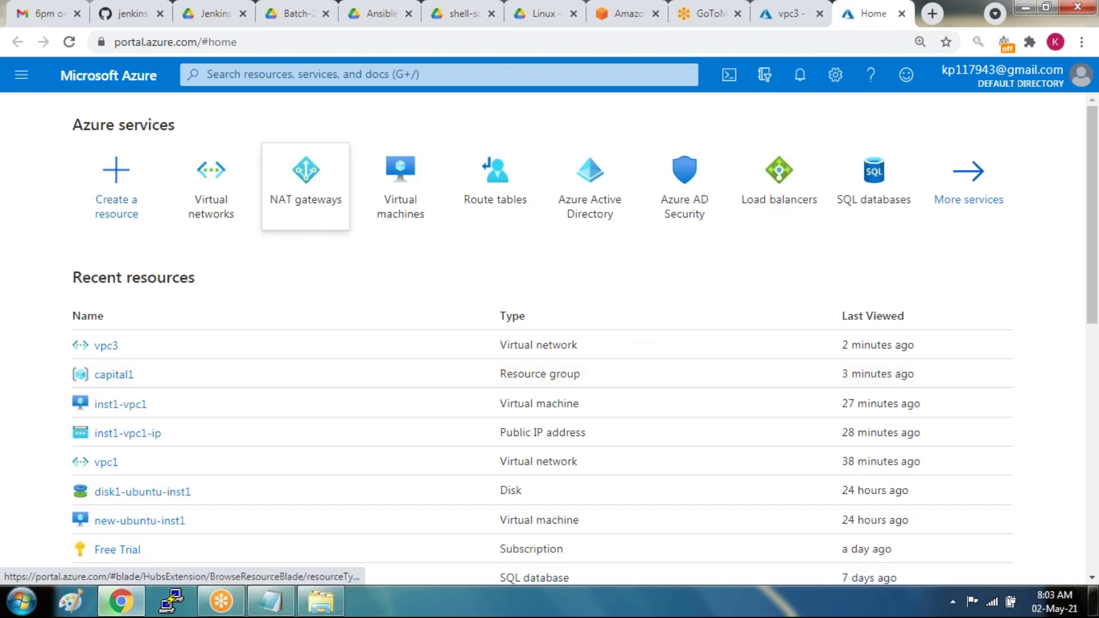
left_click(305, 178)
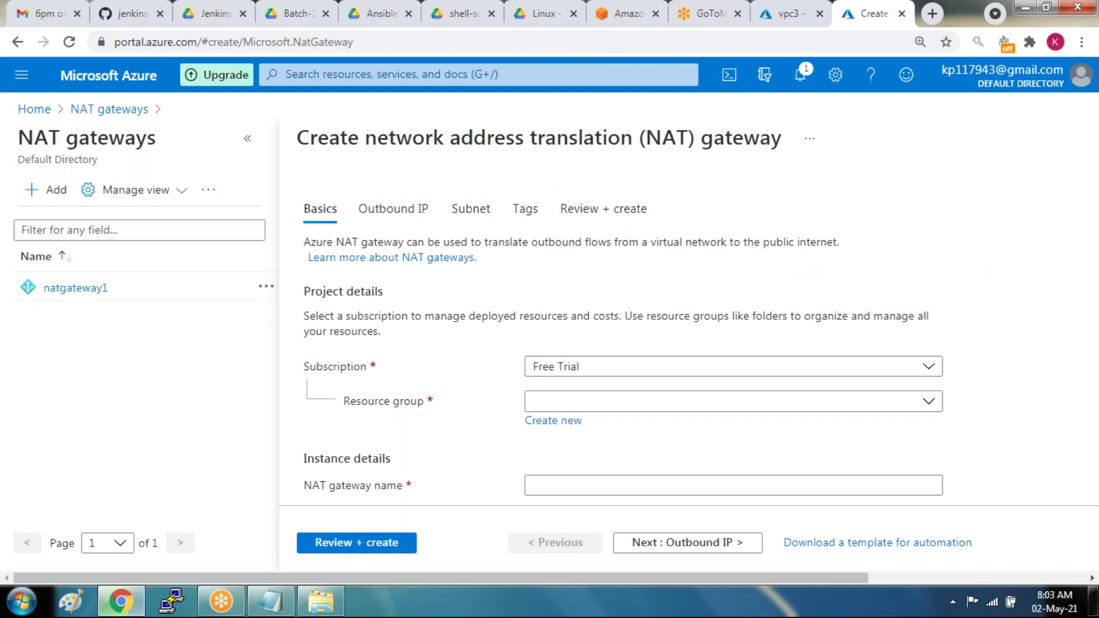
left_click(596, 401)
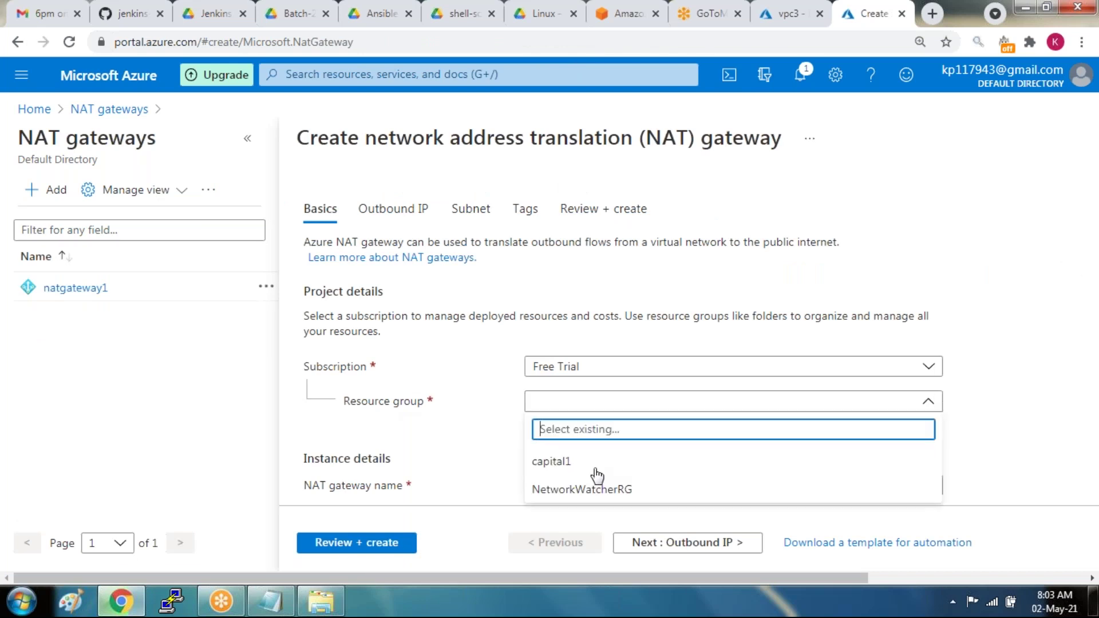
left_click(595, 469)
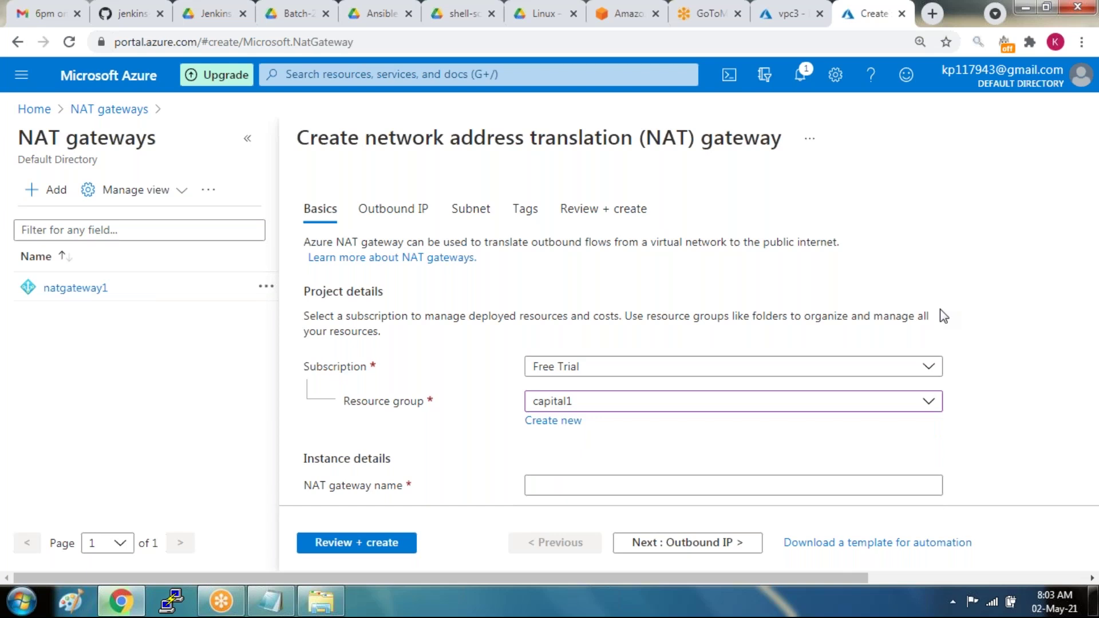
scroll(944, 316, "down", 3)
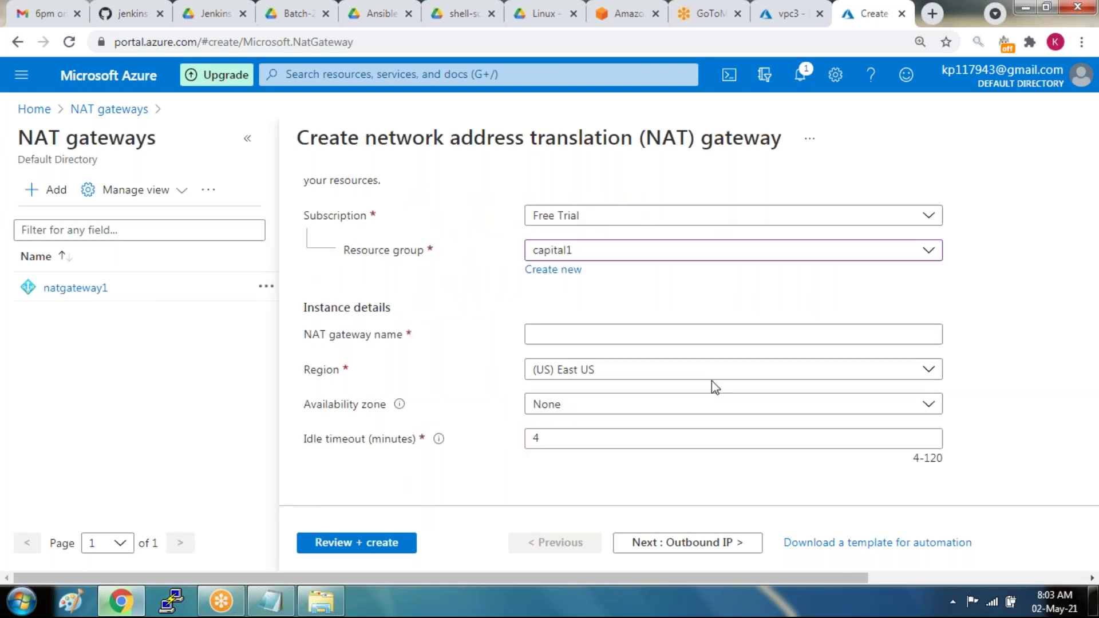
left_click(710, 335)
type("nat")
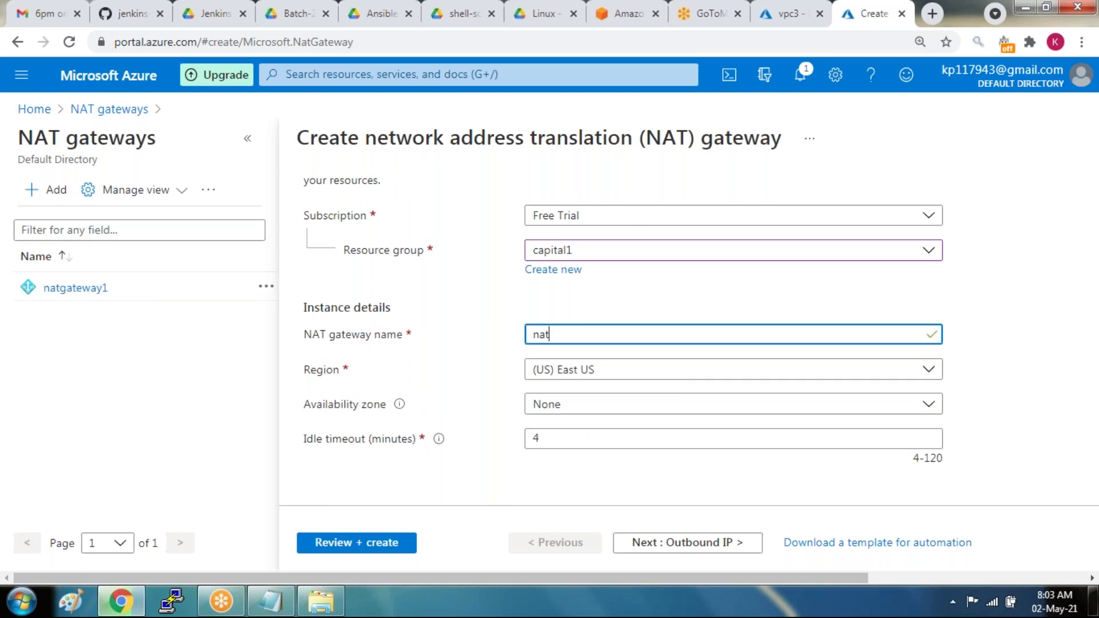
type("gateway2")
left_click(967, 124)
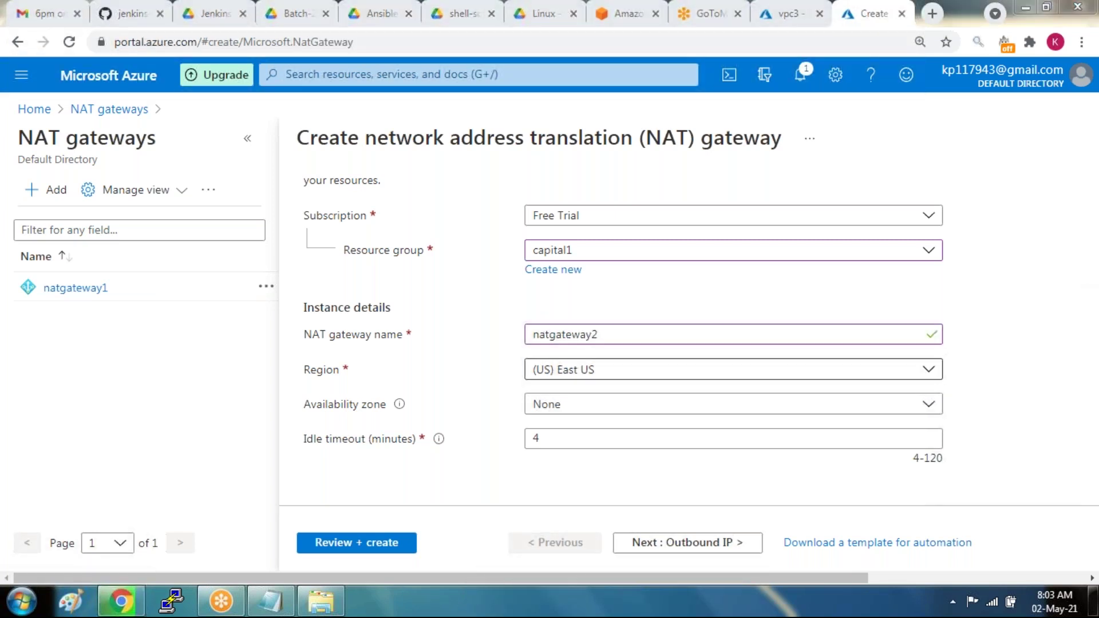
- Check the public IP addresses available for the gateway's outbound IP and continue without selecting any
left_click(710, 541)
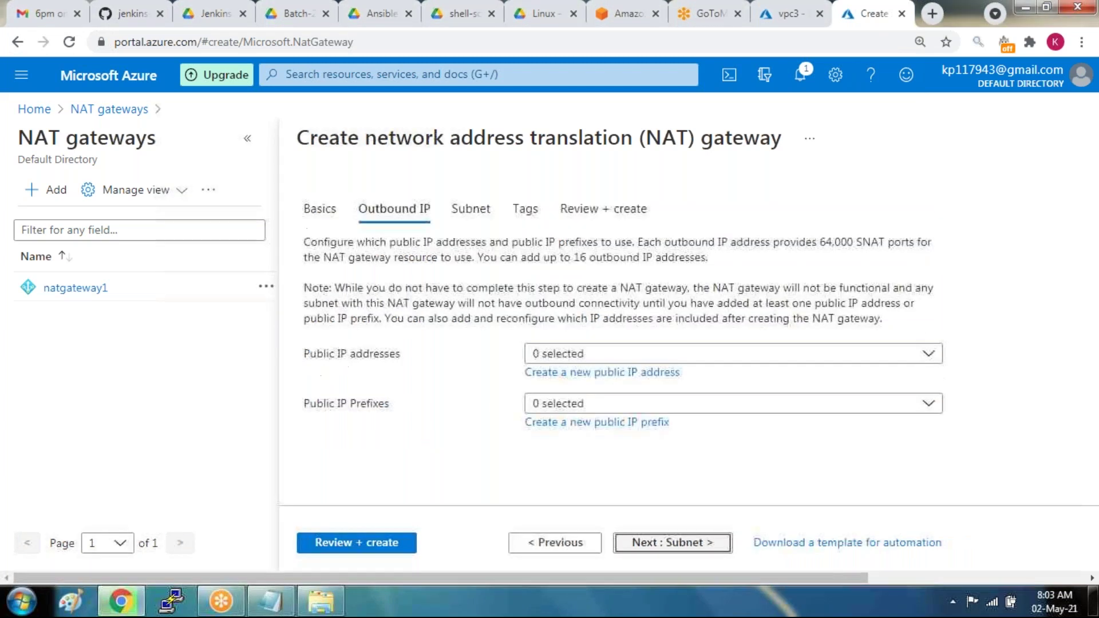
left_click(540, 355)
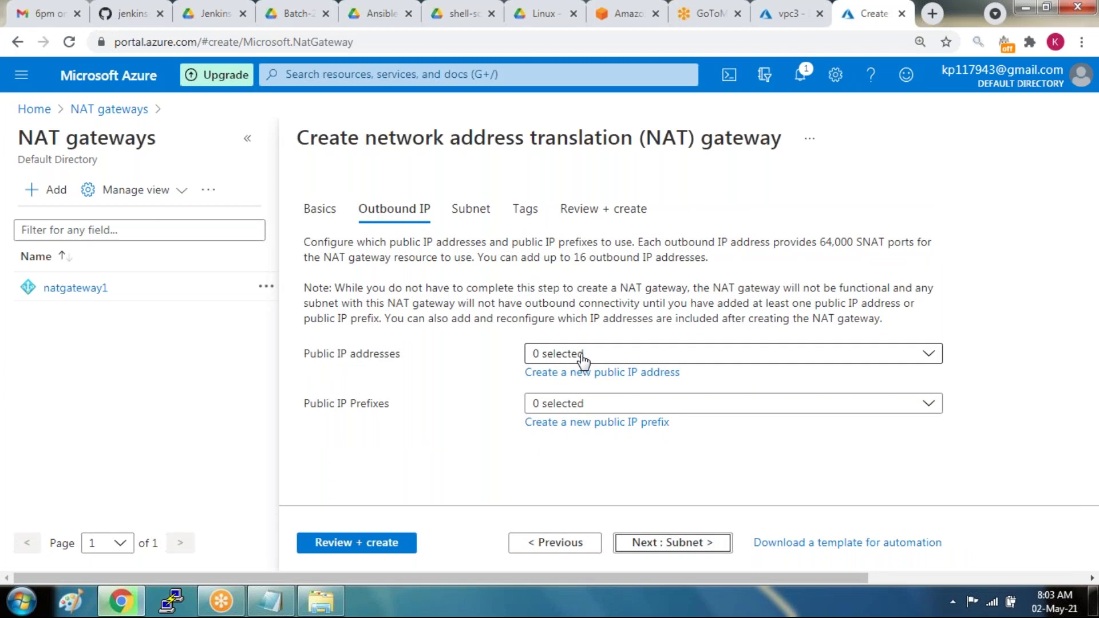
left_click(584, 356)
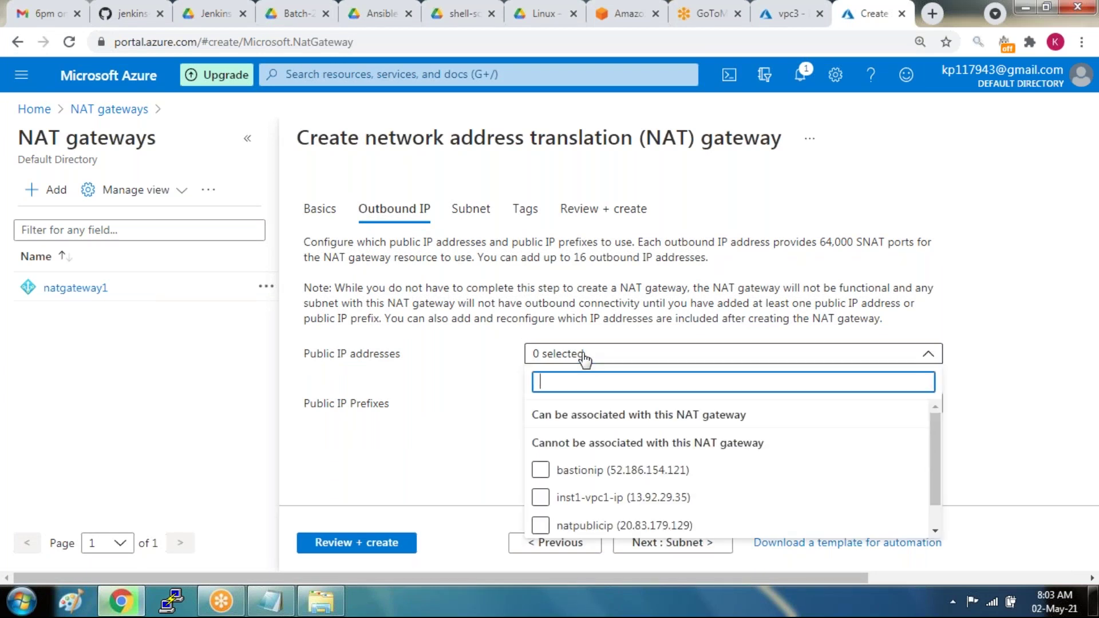
left_click(584, 356)
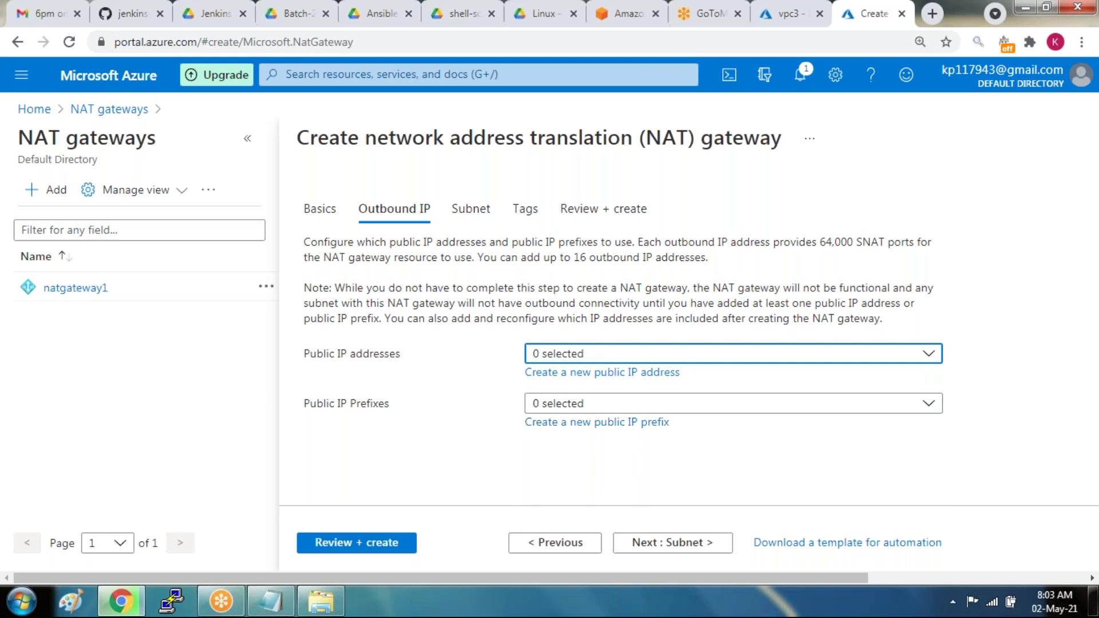
left_click(673, 543)
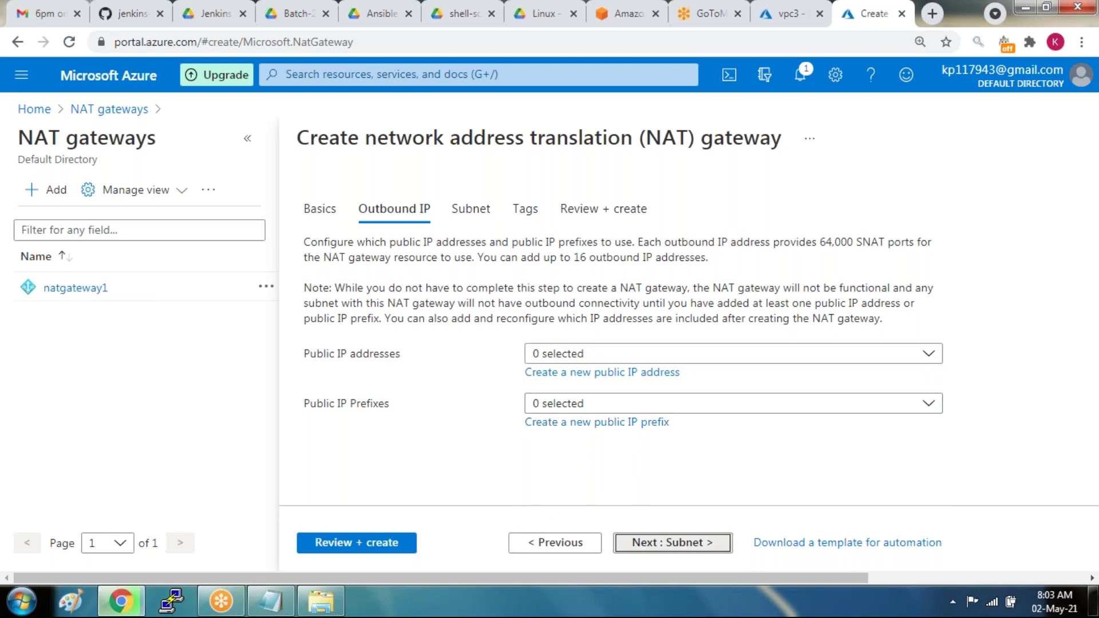
- Associate the new NAT gateway with privatesubnet of virtual network vpc3
left_click(446, 394)
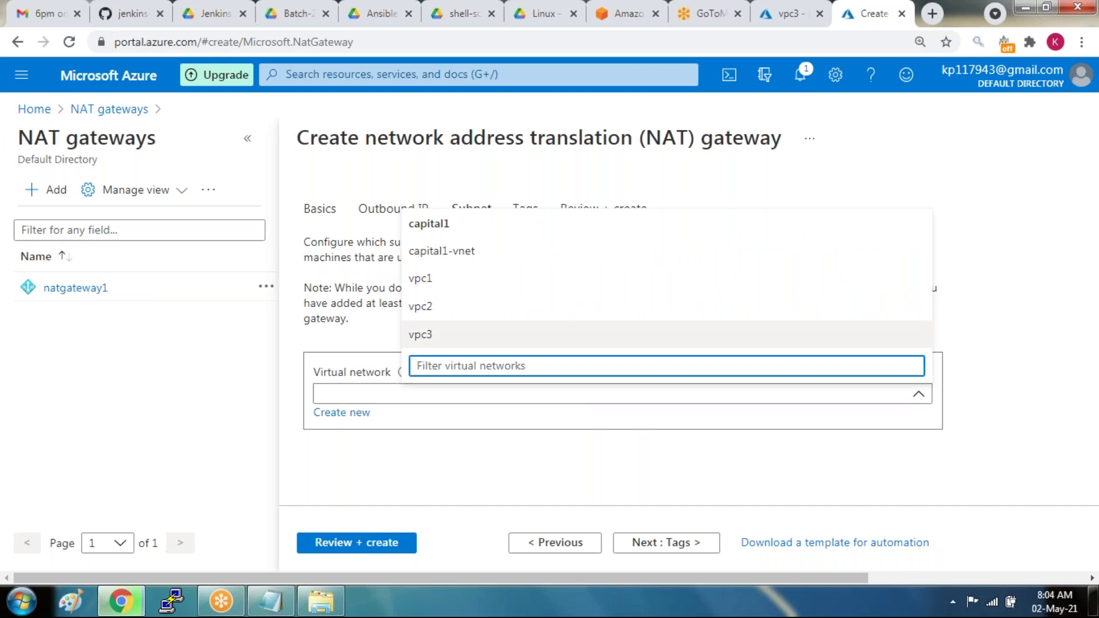
left_click(447, 334)
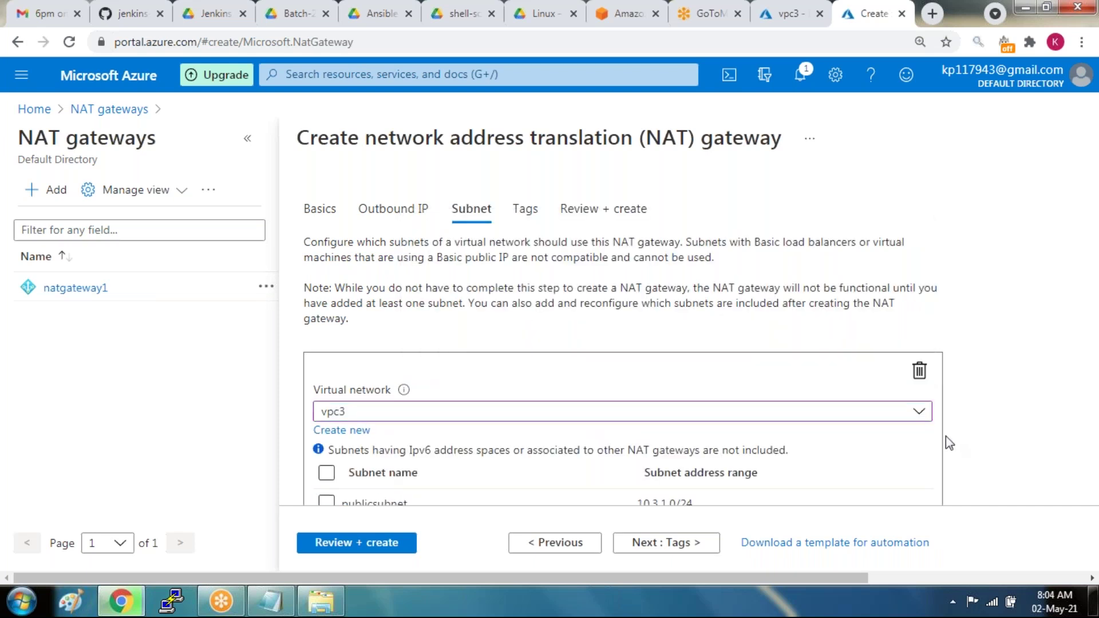
scroll(584, 479, "down", 3)
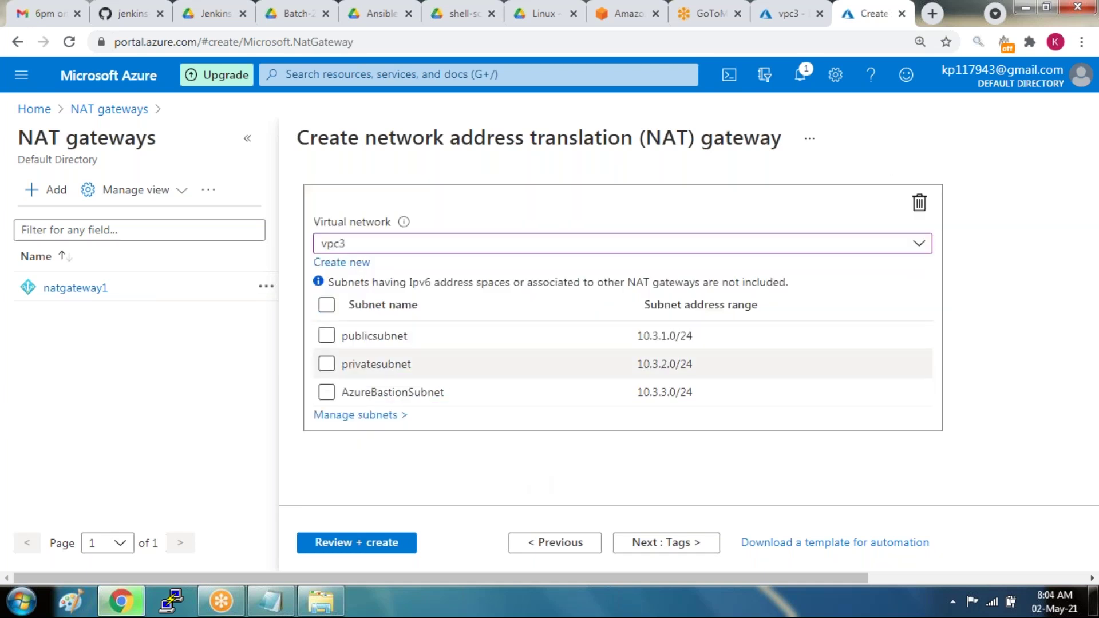
left_click(326, 364)
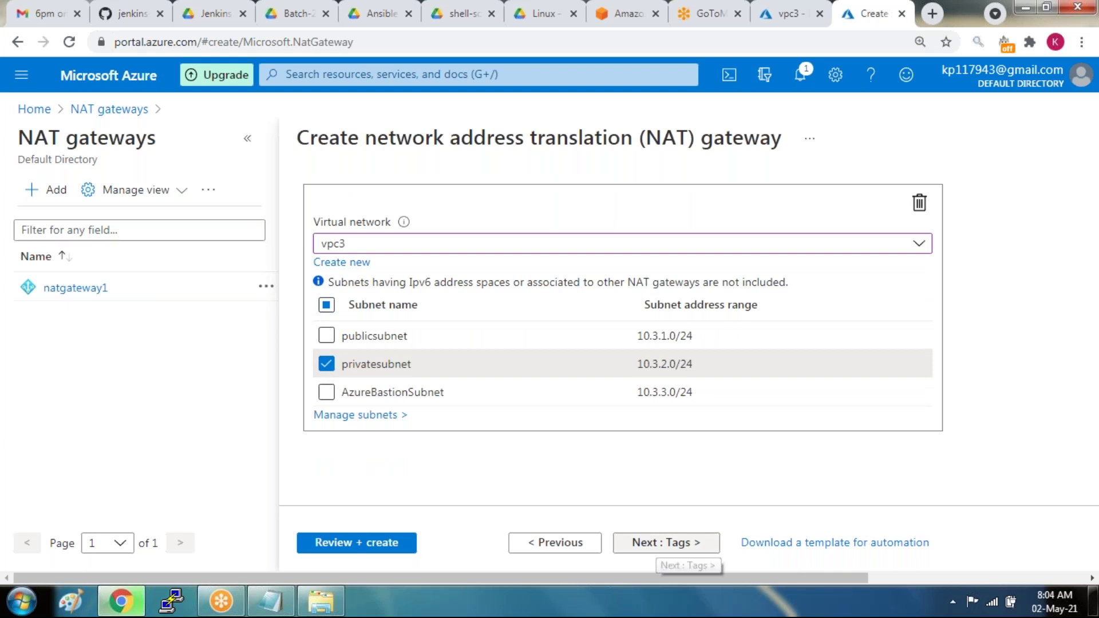
- Review and create natgateway2, and open the capital1 resource group once it is deployed
left_click(665, 543)
left_click(665, 543)
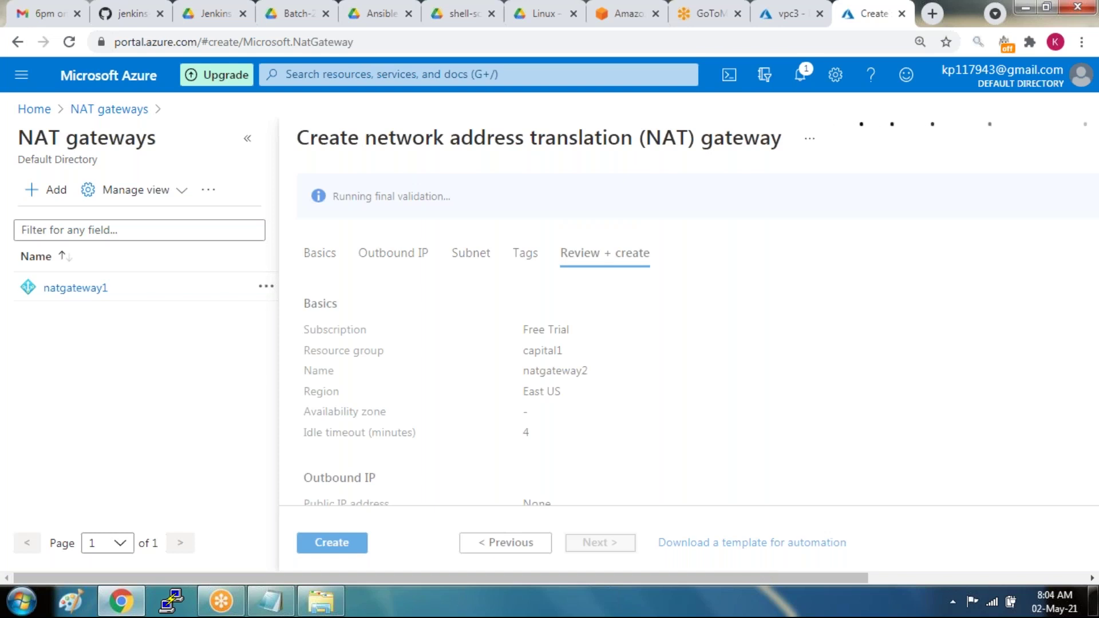
left_click(332, 543)
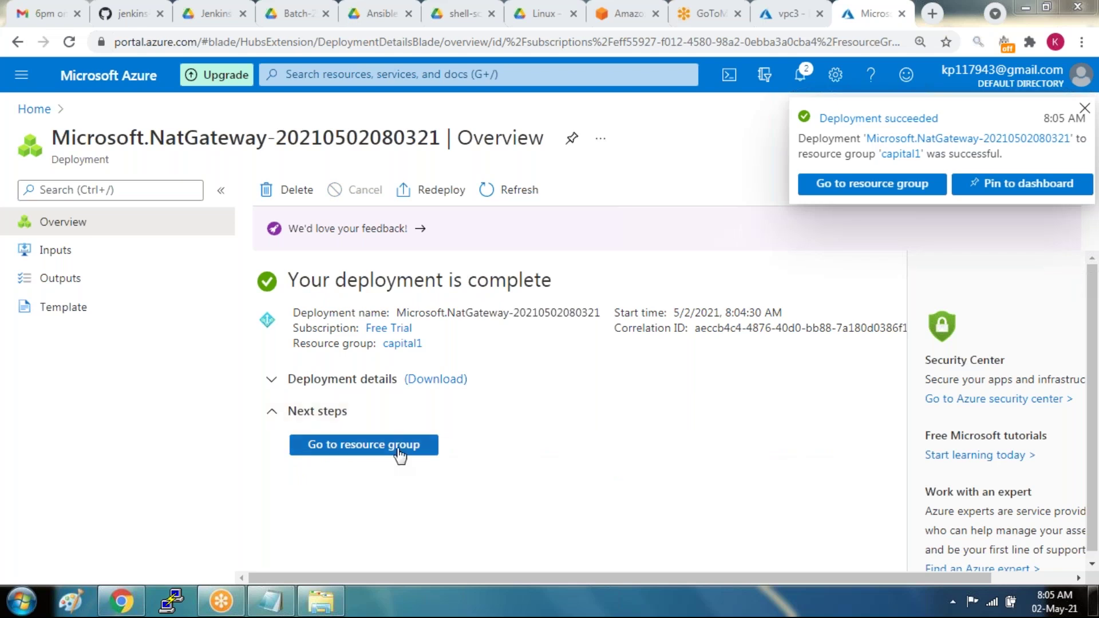
left_click(399, 452)
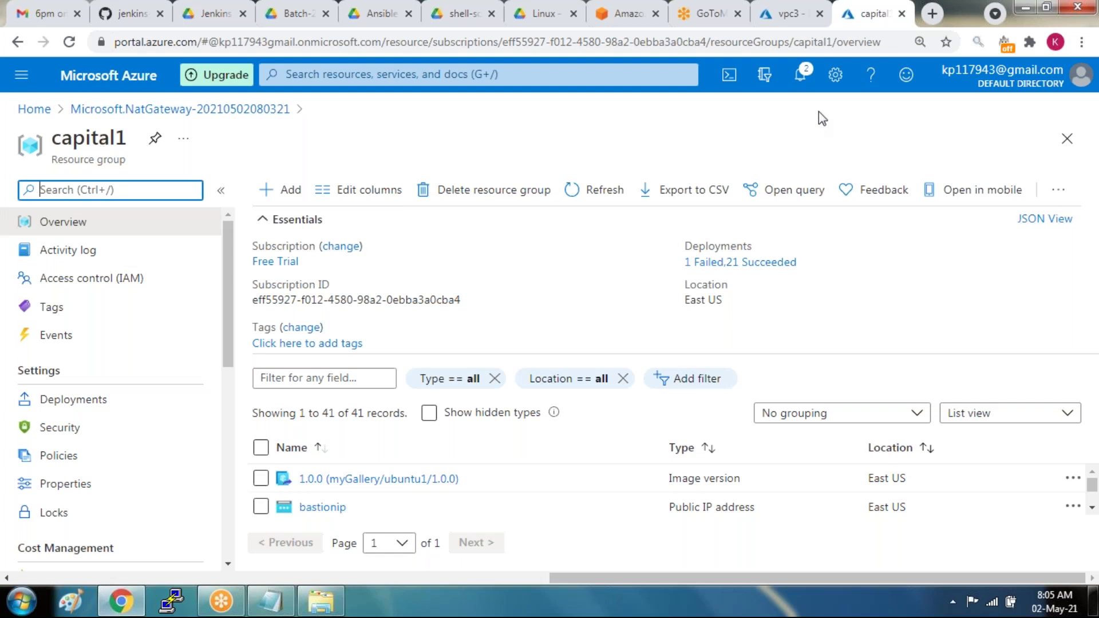
- Reload the vpc3 subnets and check which NAT gateway privatesubnet uses, leaving its settings unedited
left_click(778, 17)
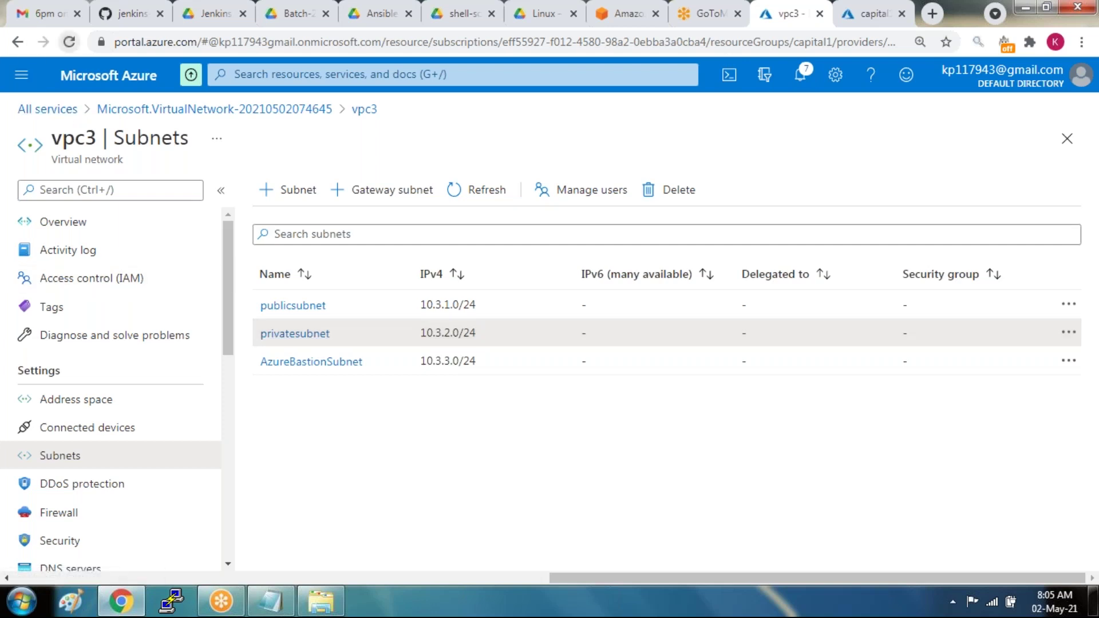
key("F5")
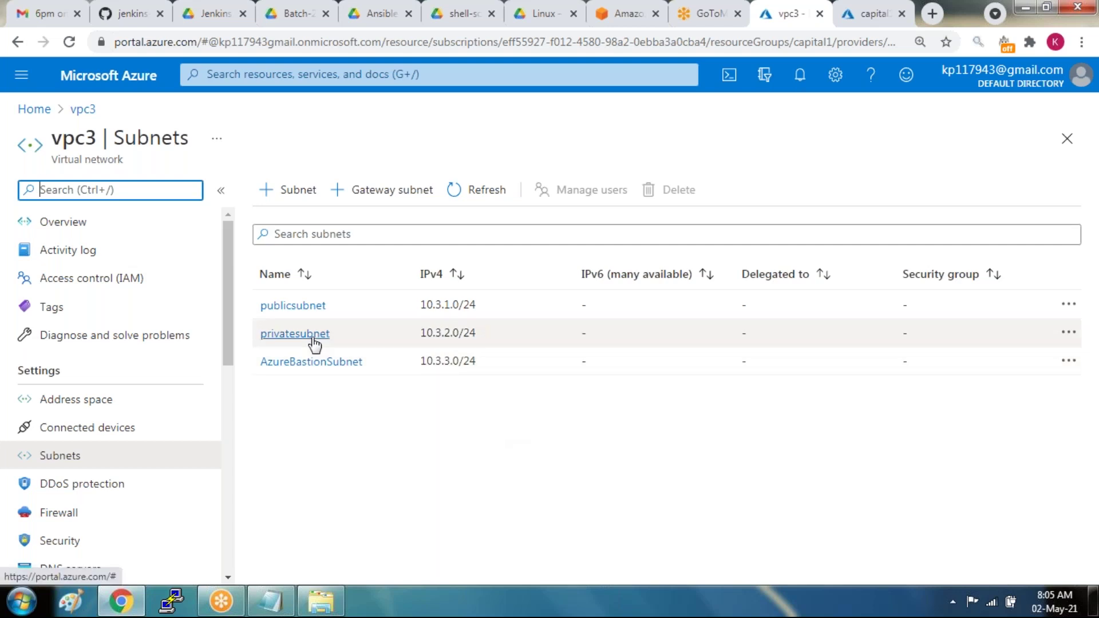
left_click(312, 337)
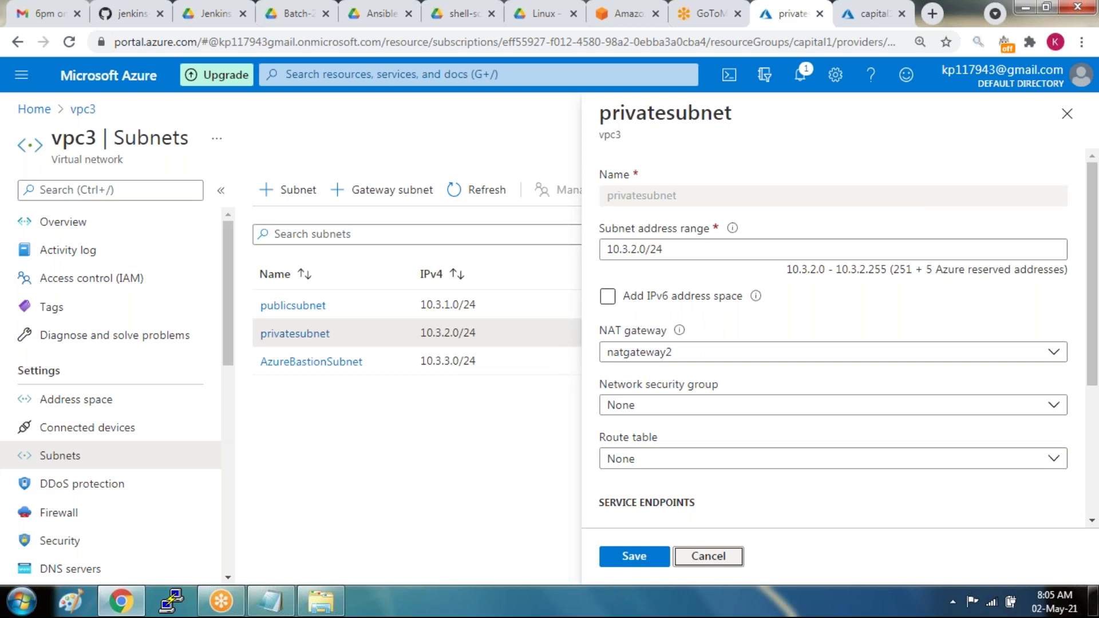
left_click(708, 556)
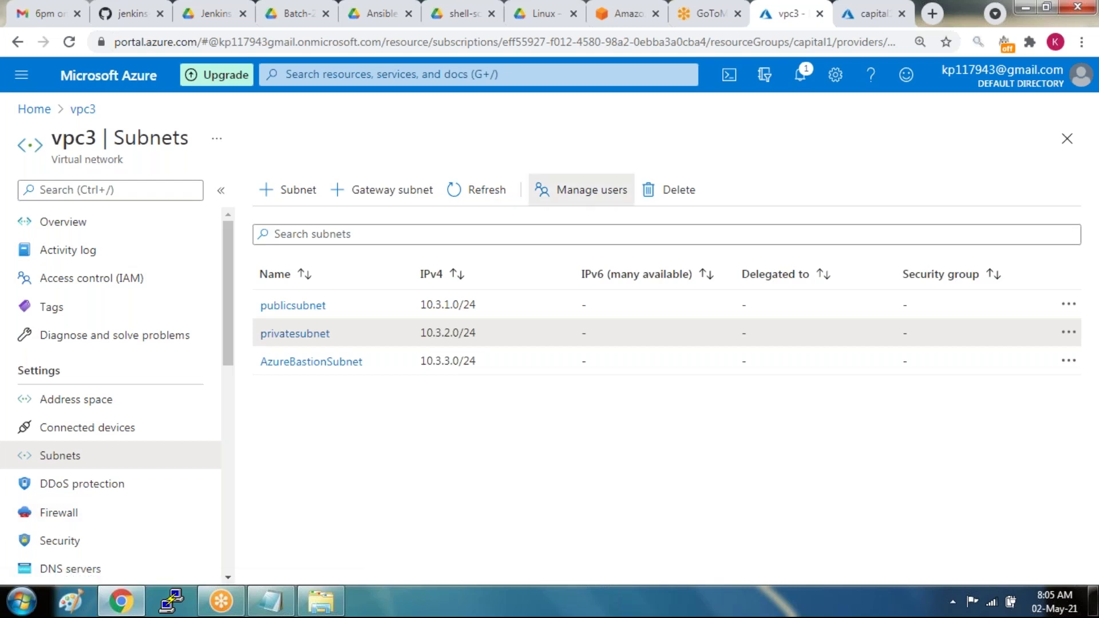
- Examine the subnet's user management page and its access check options, and close it
left_click(578, 195)
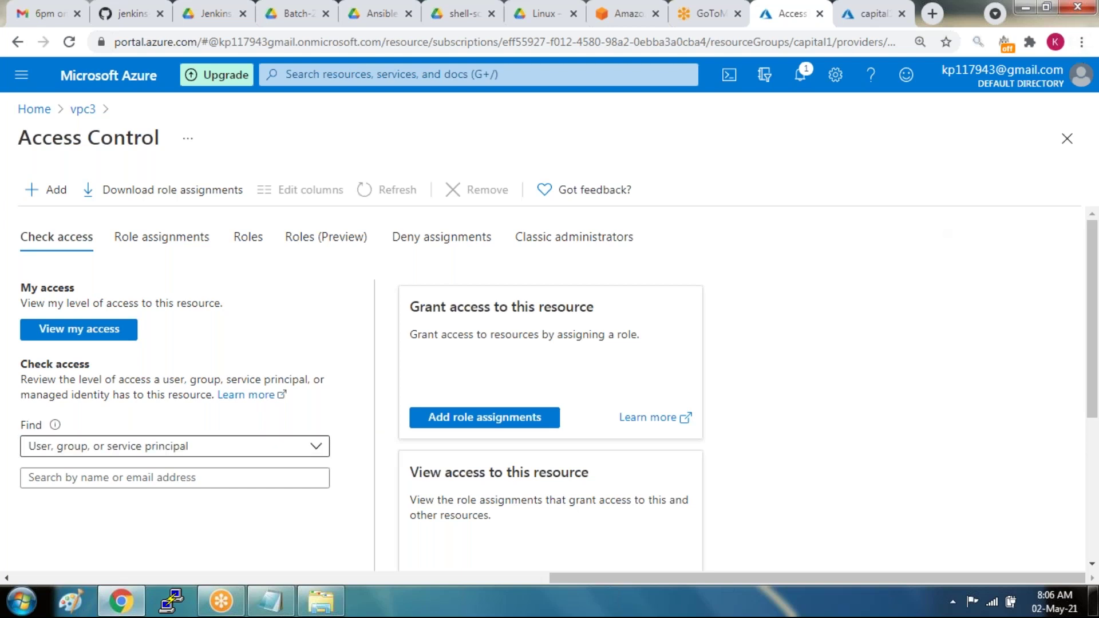
left_click(286, 448)
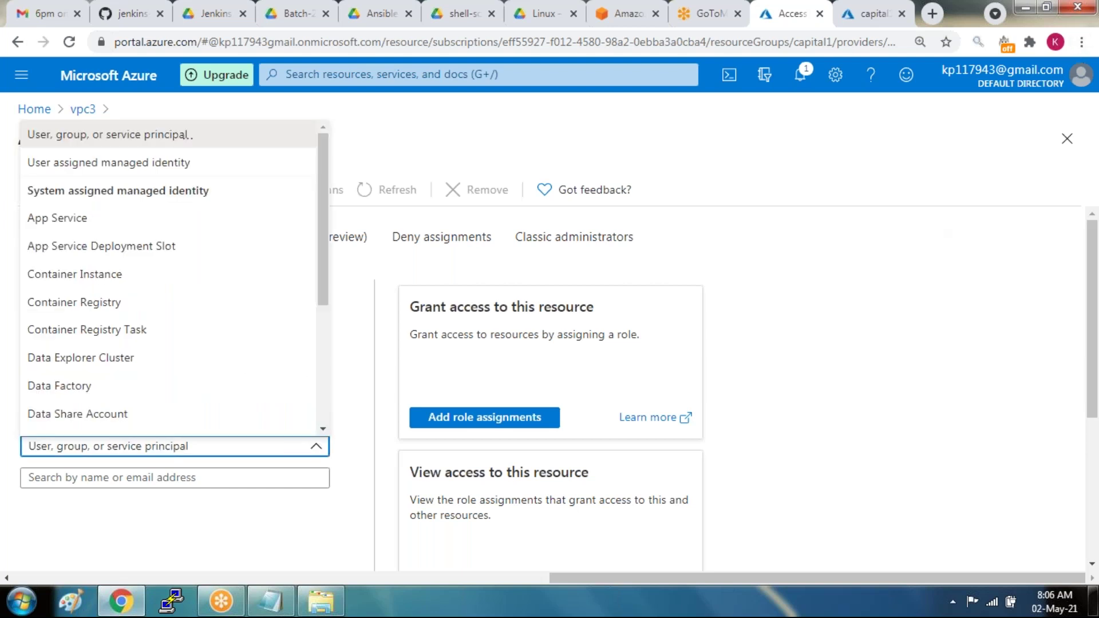
left_click(287, 448)
left_click(159, 477)
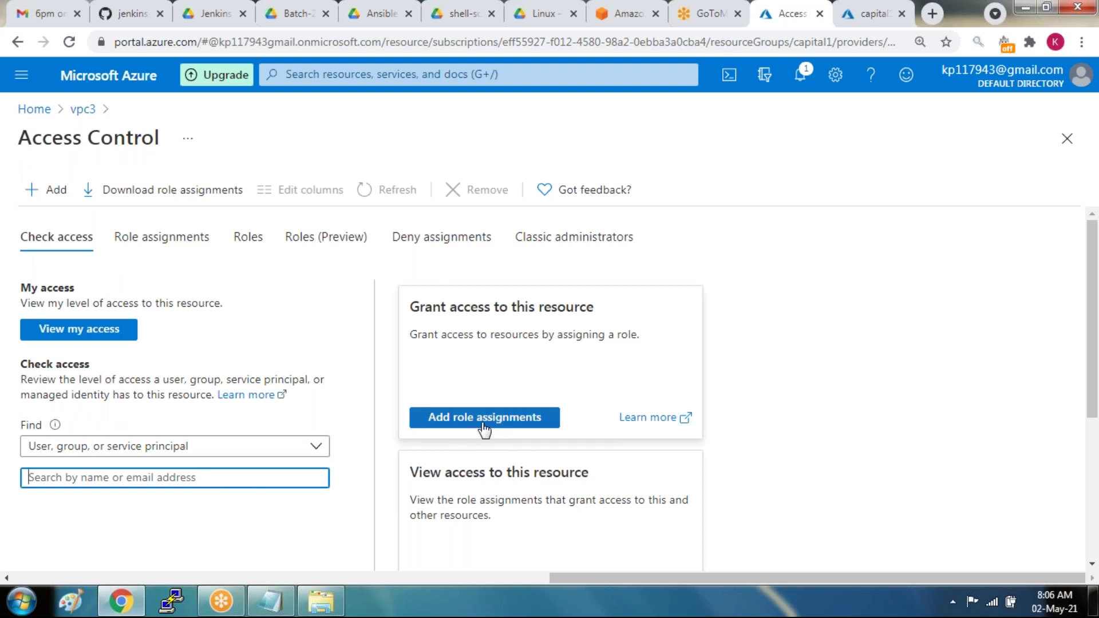
left_click(1066, 141)
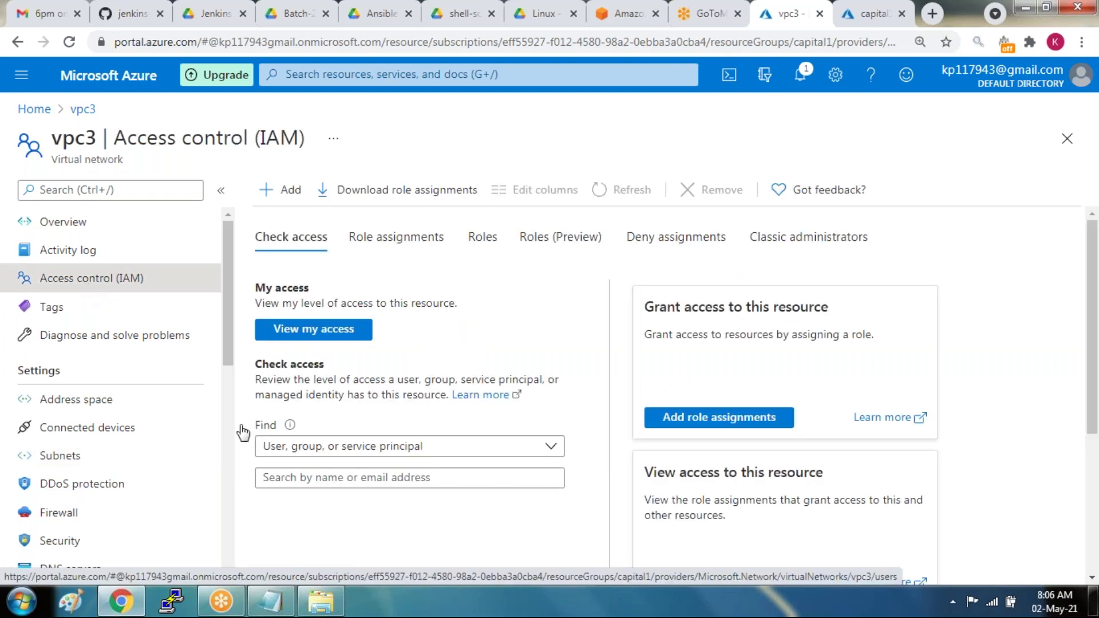
- Search vpc3's access check for "k", view the assignments of user1, and return to the vpc3 overview
left_click(296, 477)
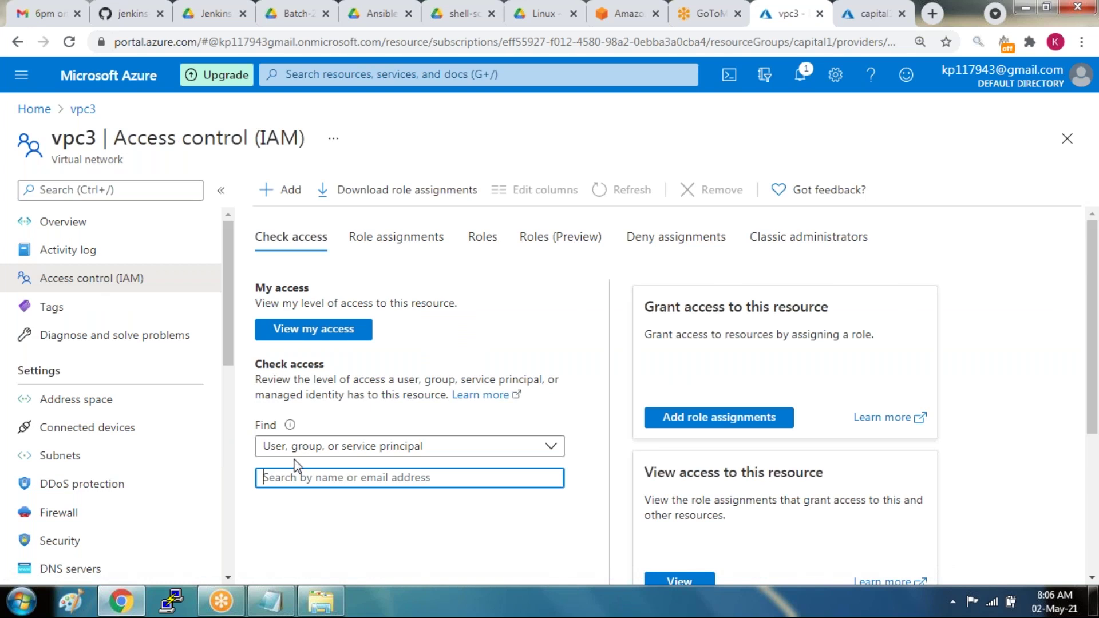
type("a")
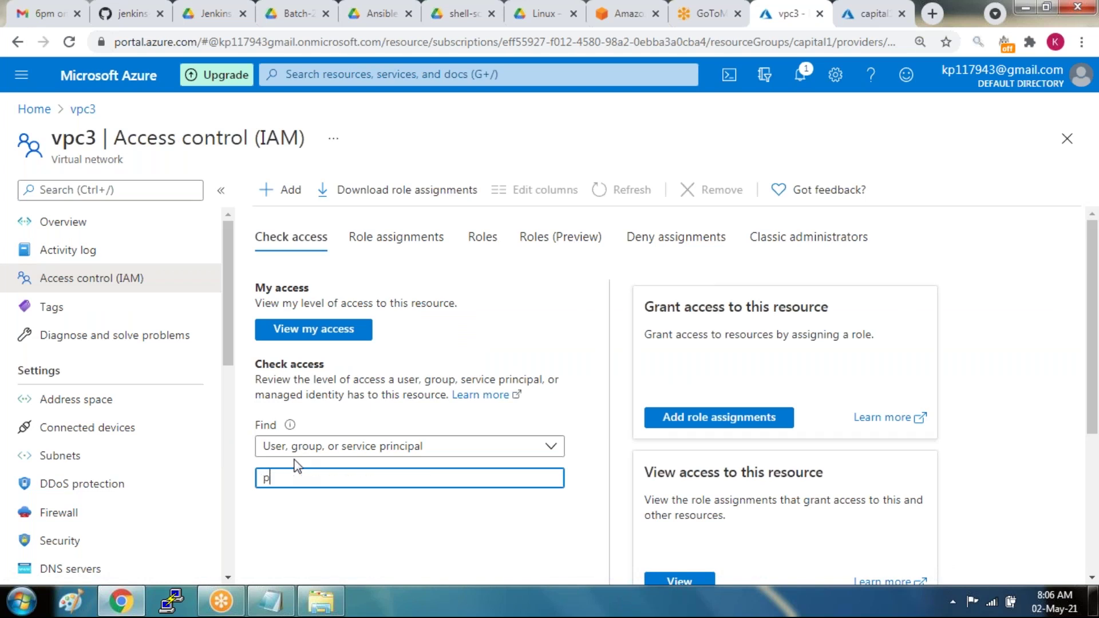
key("BackSpace")
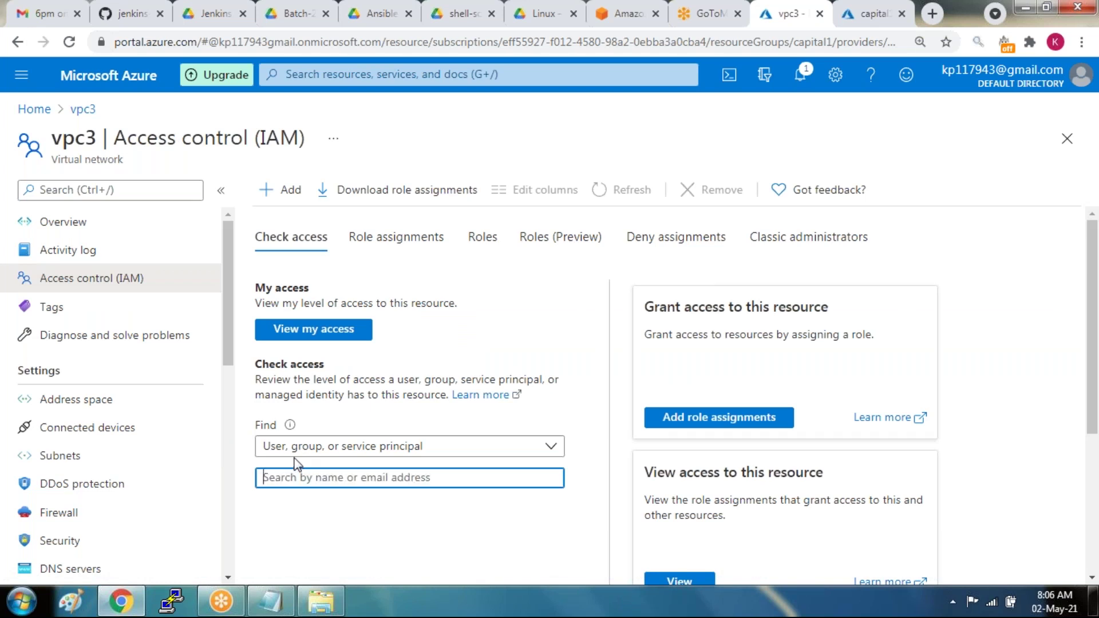
type("k")
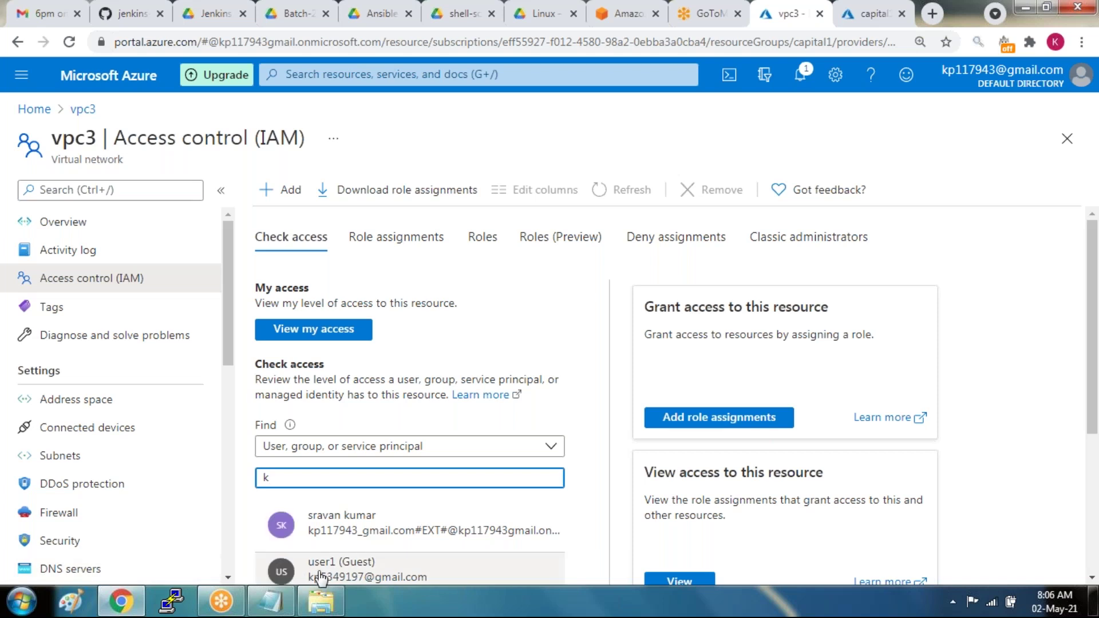
left_click(320, 577)
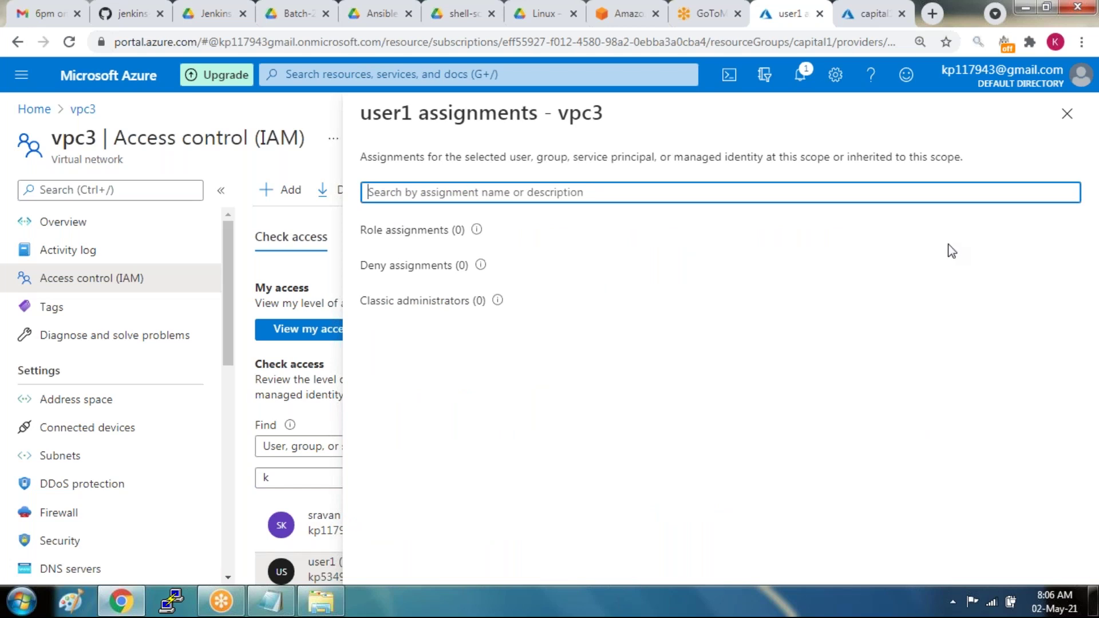
key("Escape")
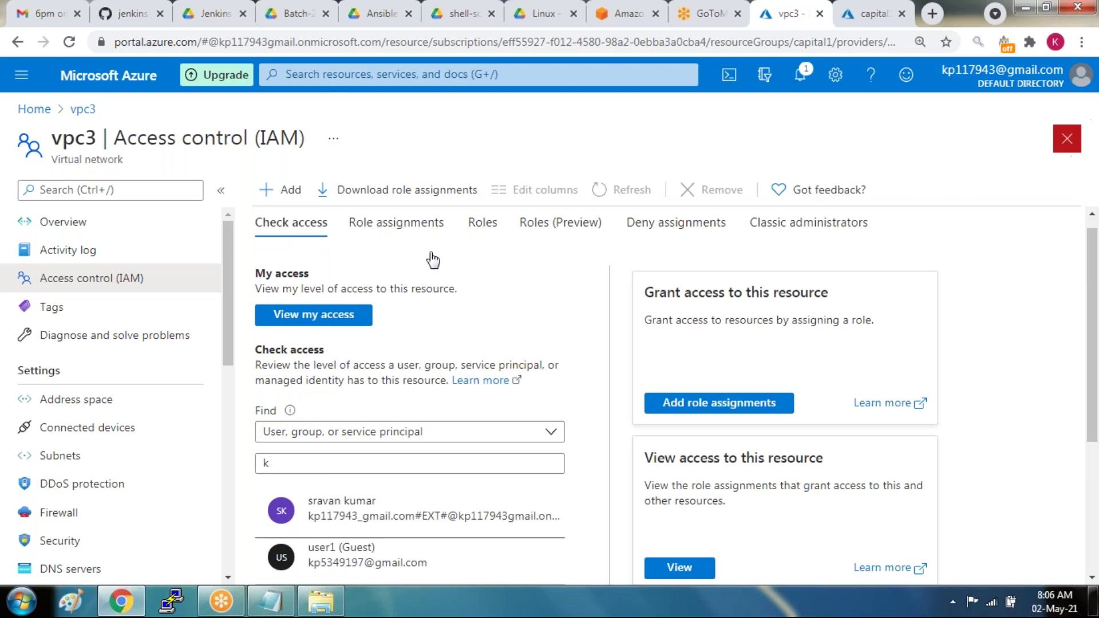
left_click(74, 227)
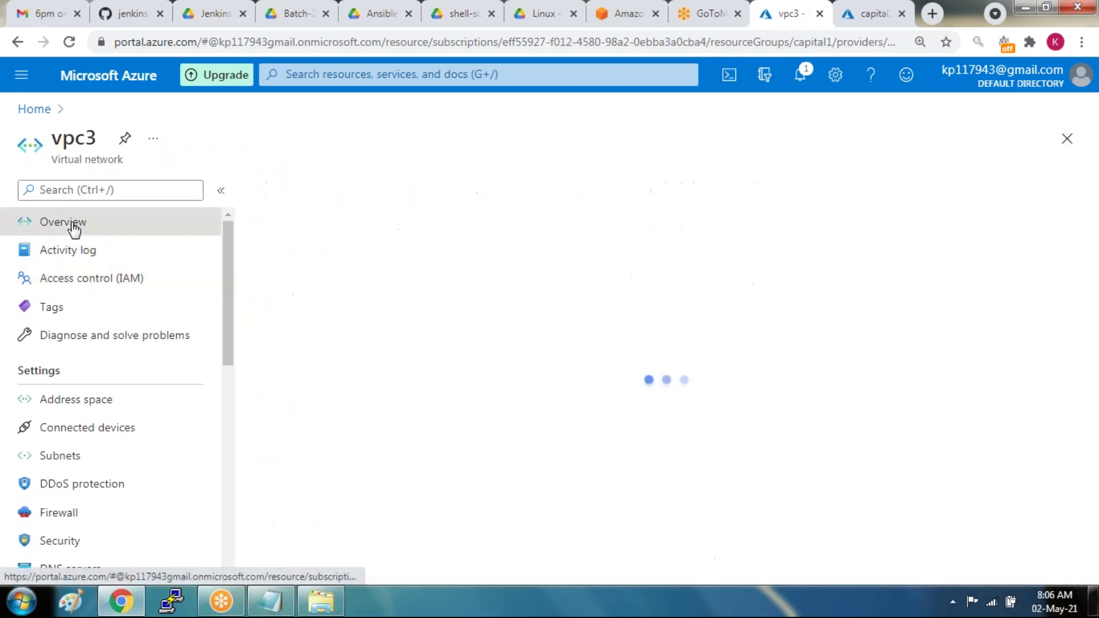
- Start creating a new virtual machine from the virtual machines list
left_click(871, 18)
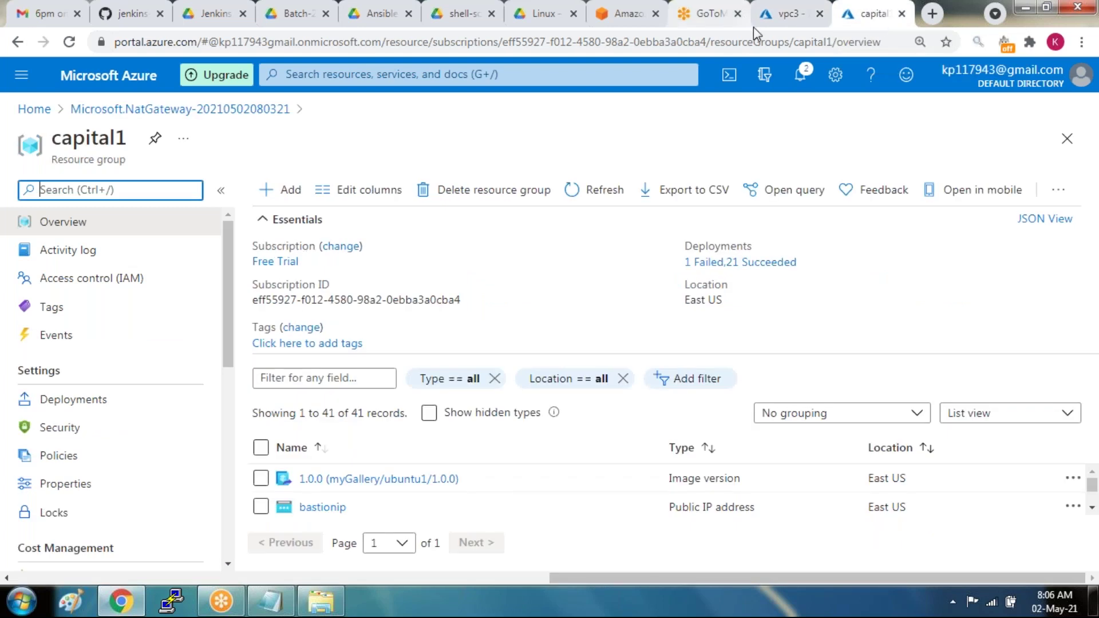
left_click(45, 110)
left_click(45, 110)
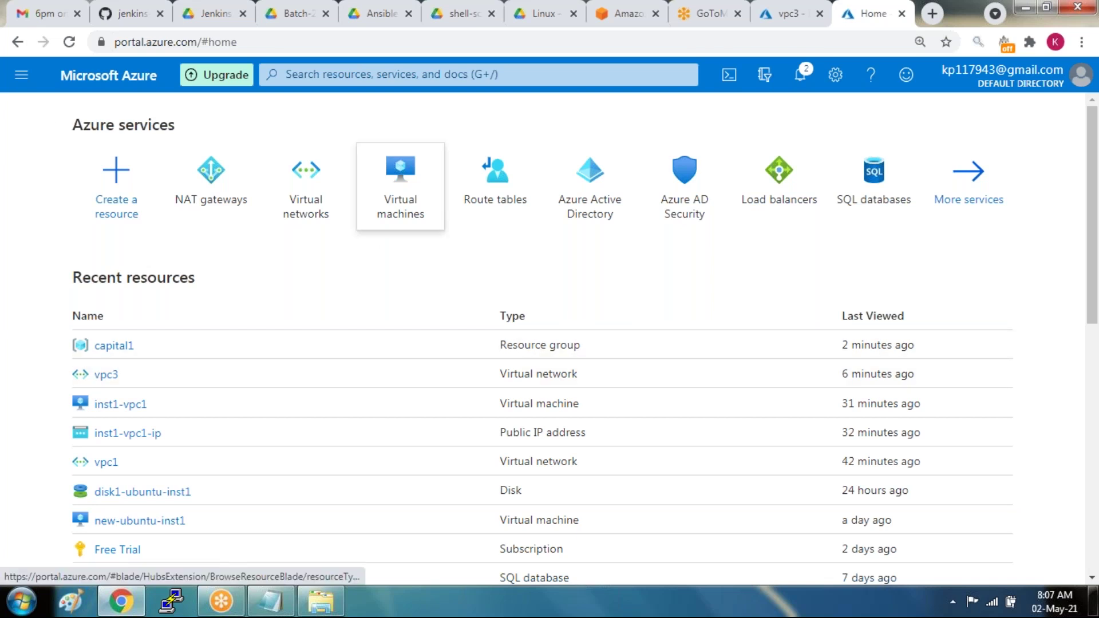
left_click(401, 186)
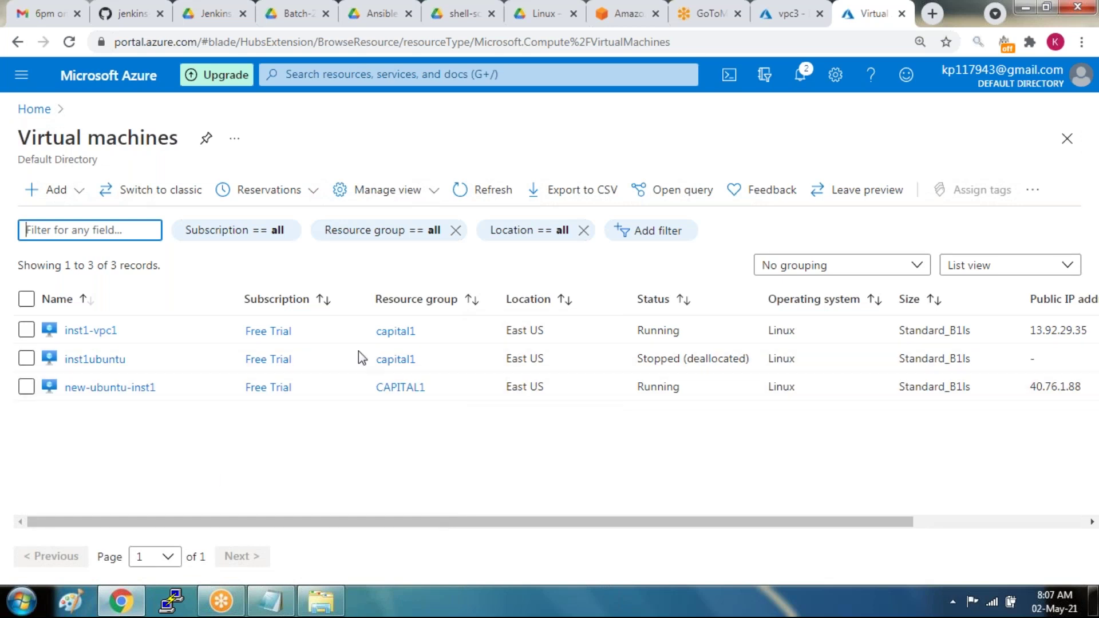
left_click(64, 189)
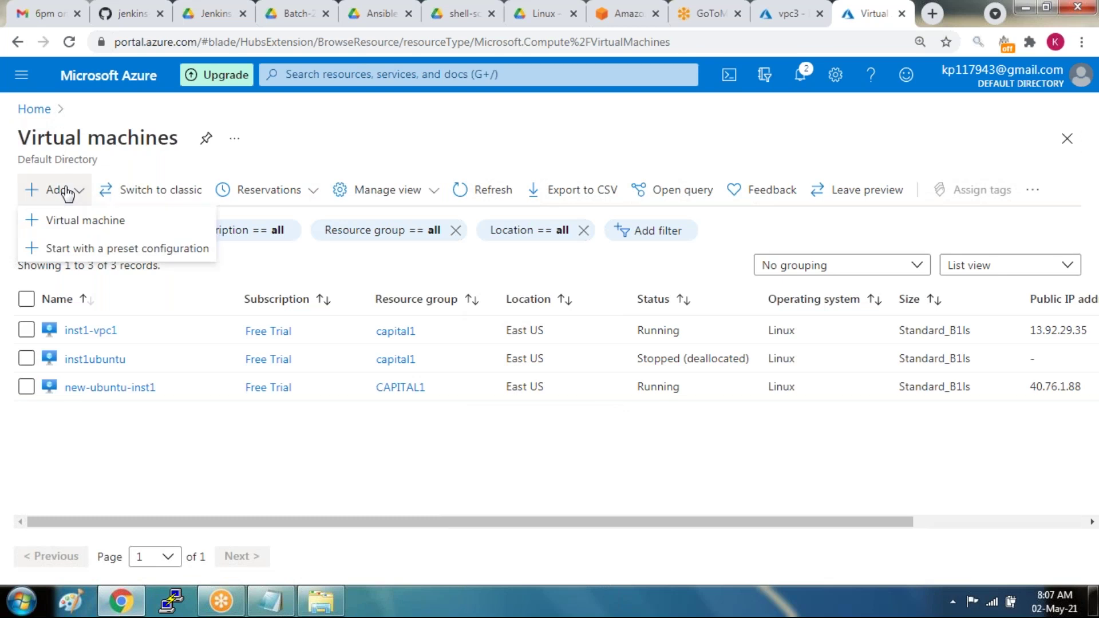
left_click(68, 221)
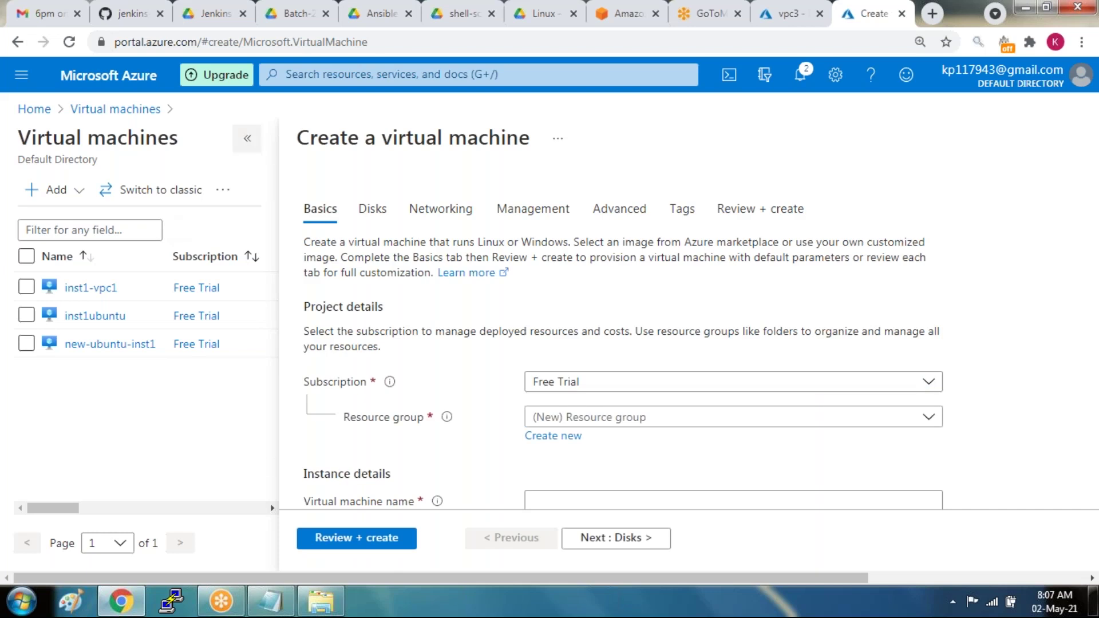
left_click(247, 138)
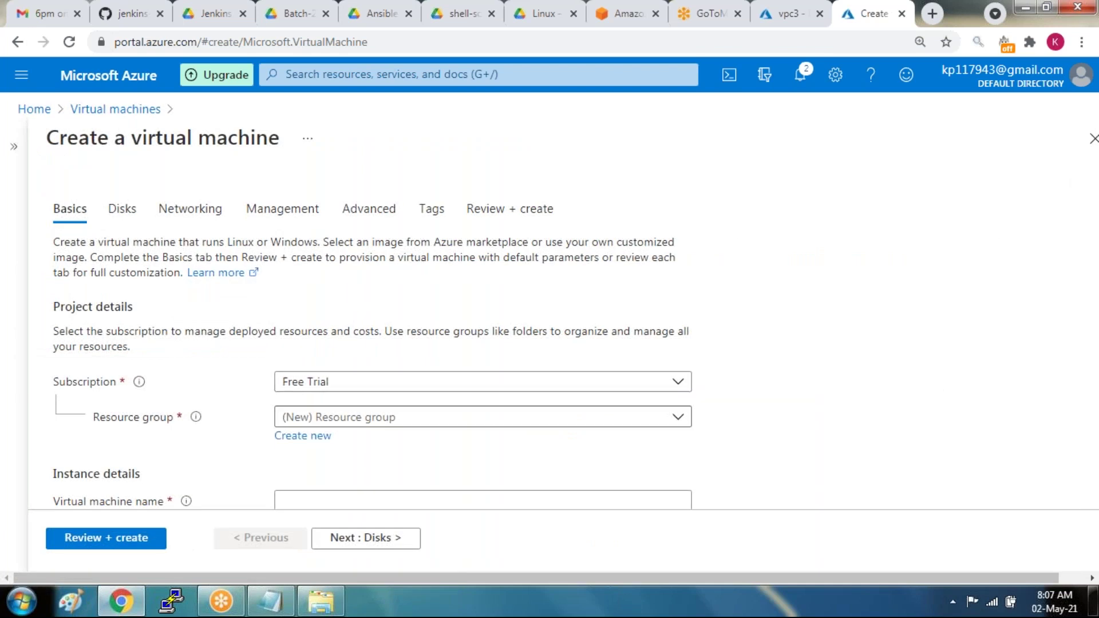
- Assign the virtual machine to the capital1 resource group and name it vpc3-private
left_click(326, 418)
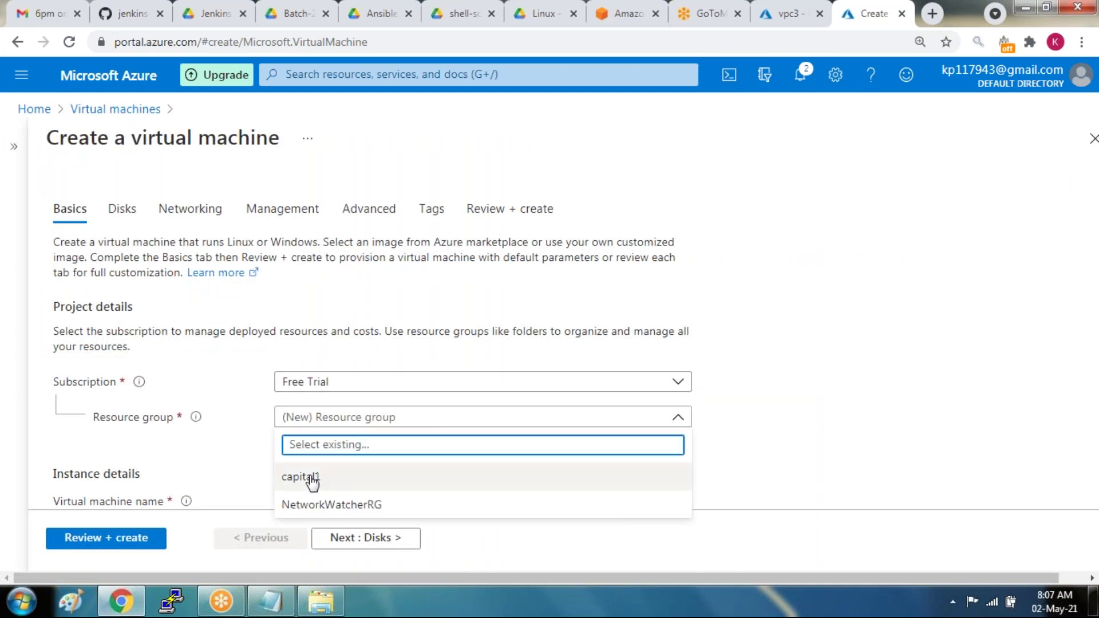
left_click(312, 481)
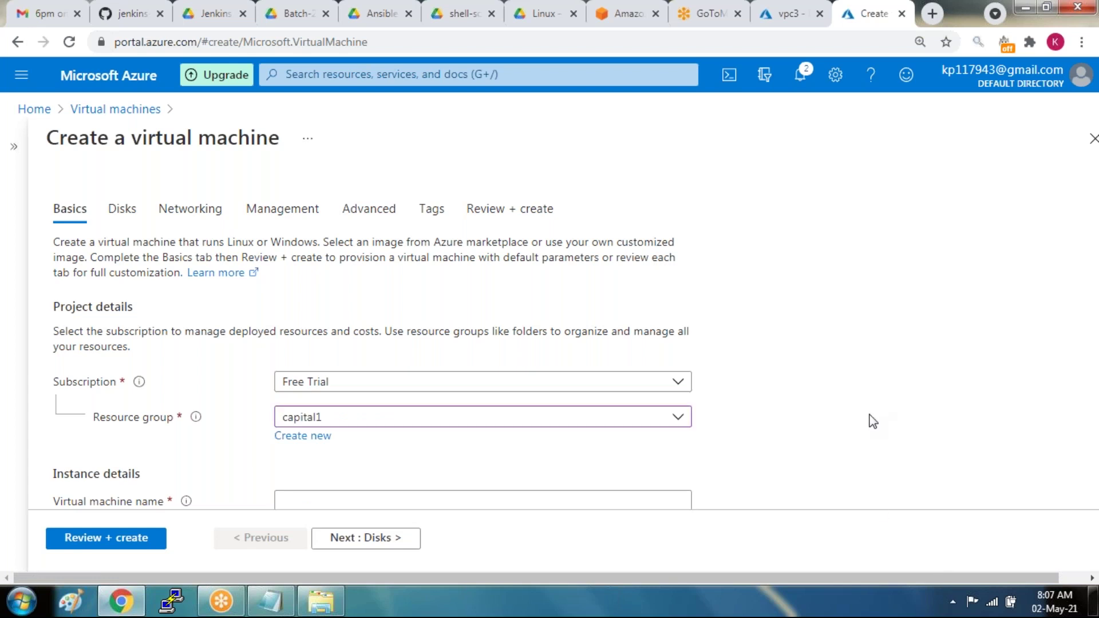
scroll(872, 422, "down", 1)
scroll(873, 421, "down", 3)
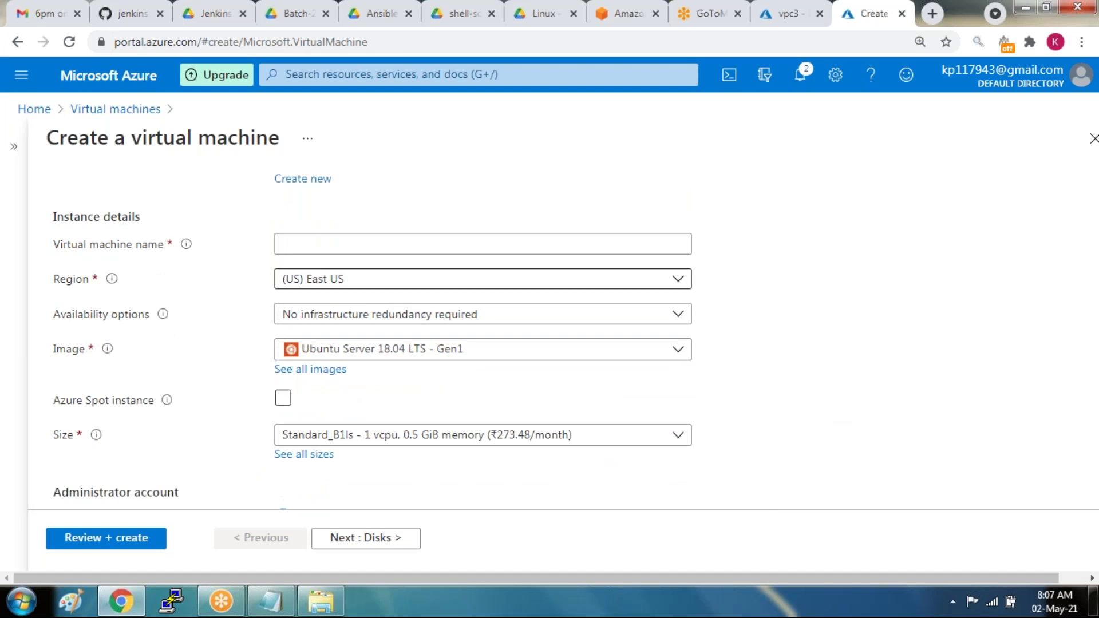
left_click(653, 245)
type("vpc3-")
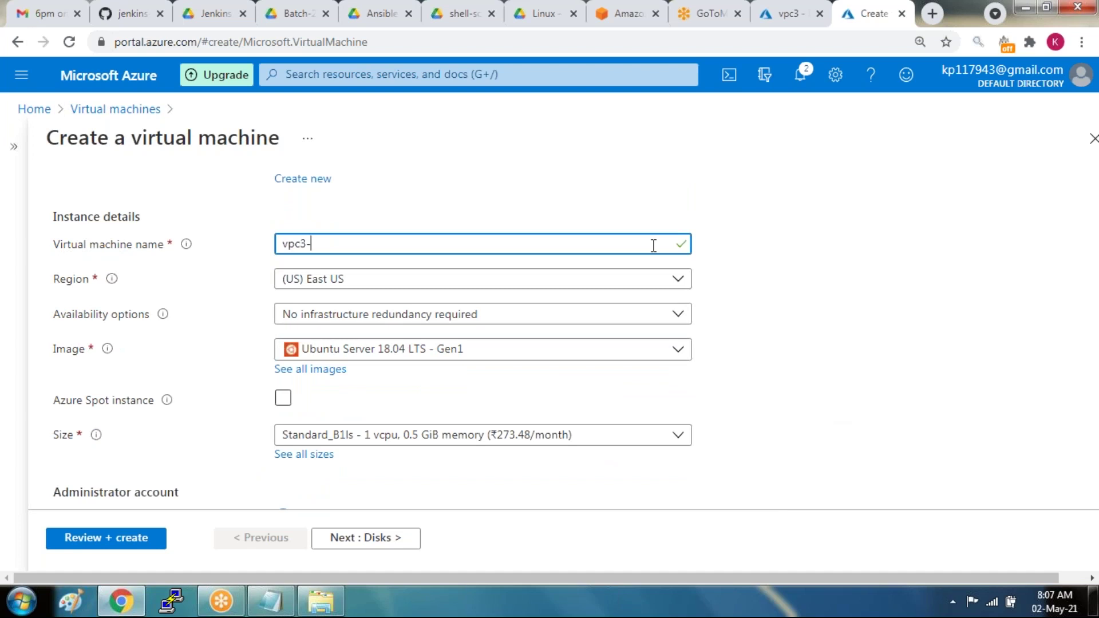
type("private")
left_click(793, 280)
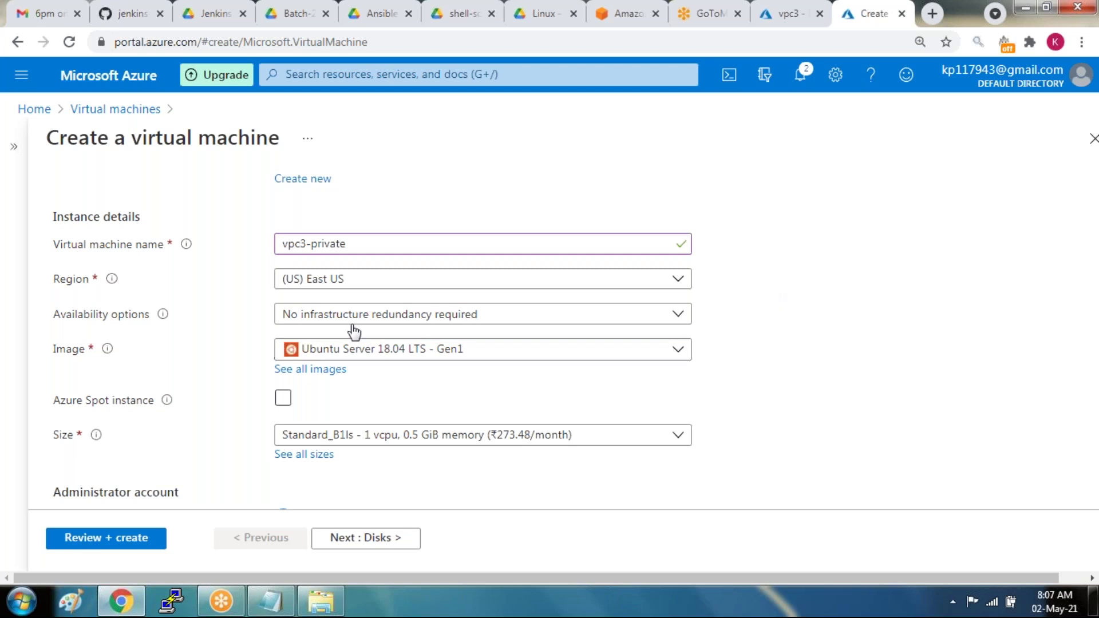
- Check the available images without changing the selection, and review the size, administrator account and inbound port settings
left_click(386, 352)
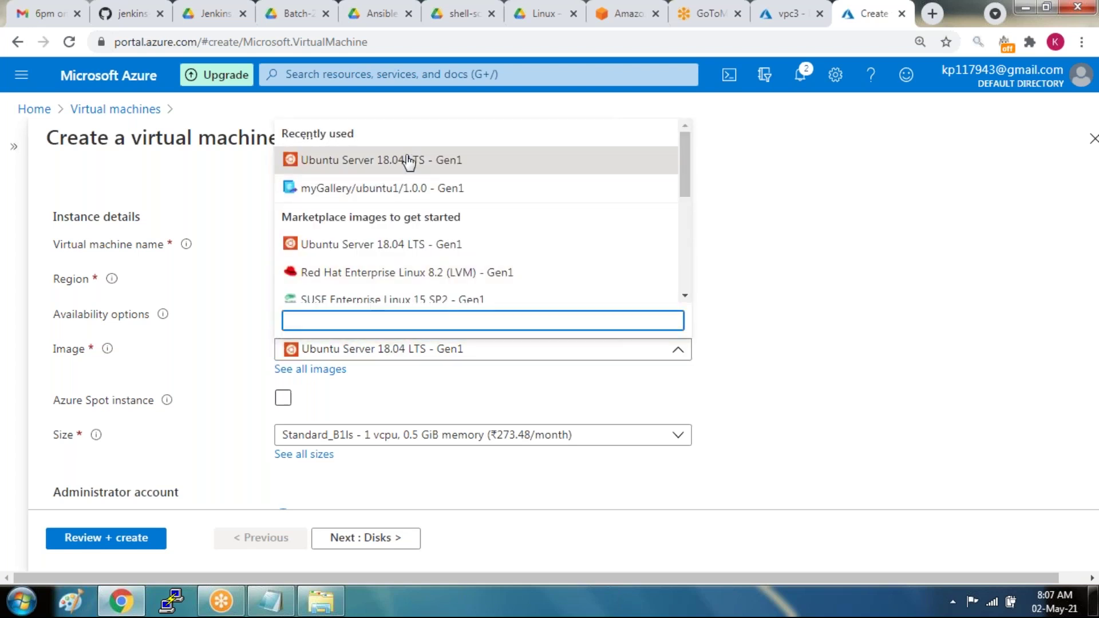
left_click(601, 492)
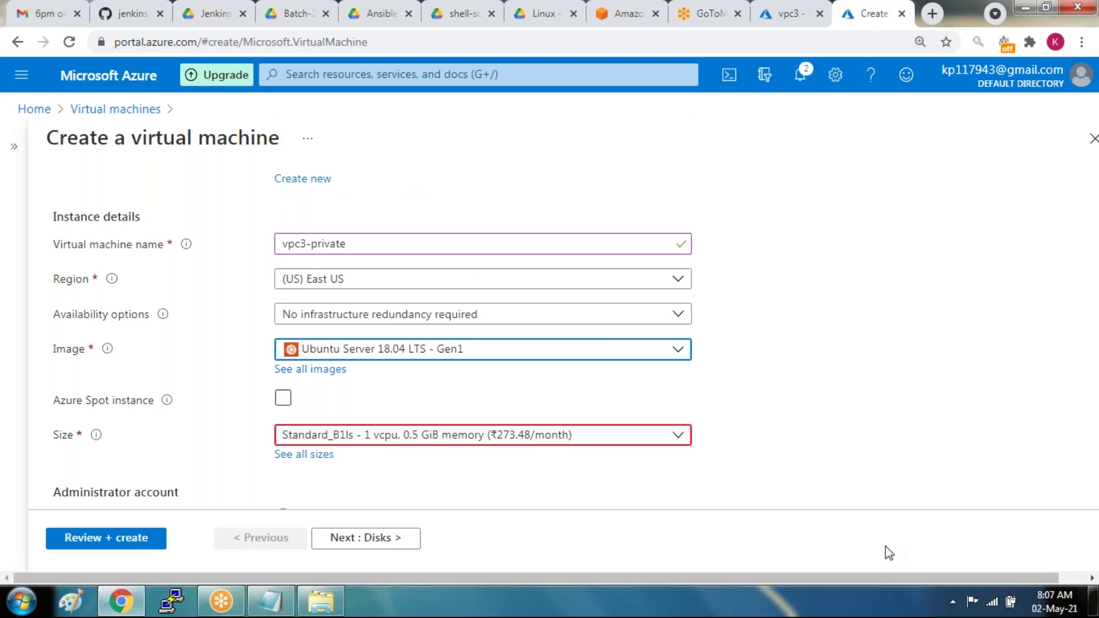
left_click(864, 526)
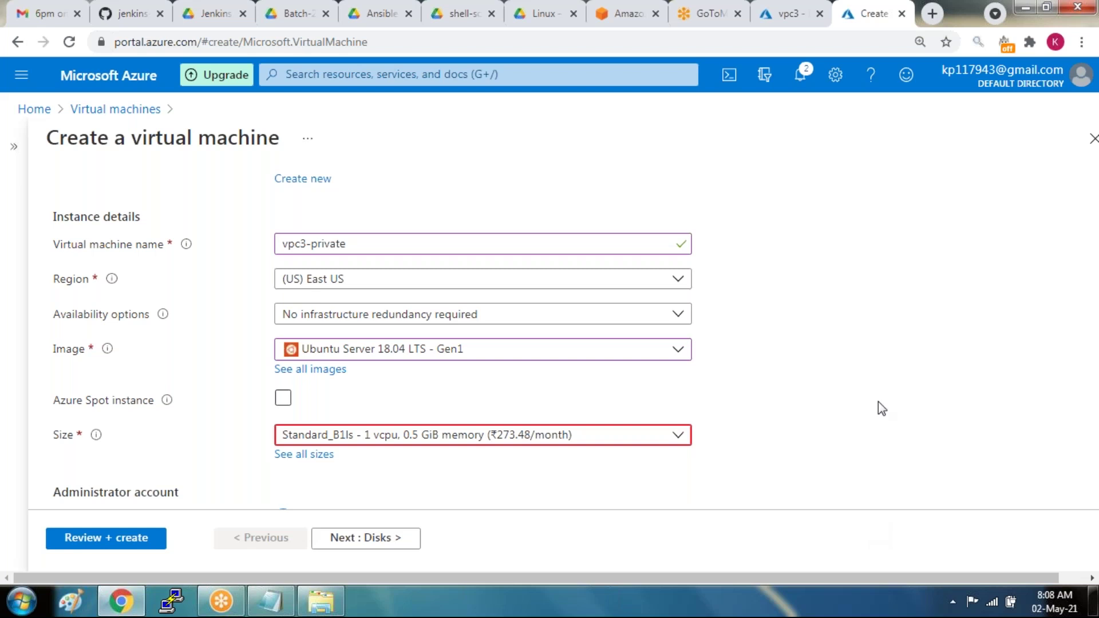
scroll(877, 428, "down", 1)
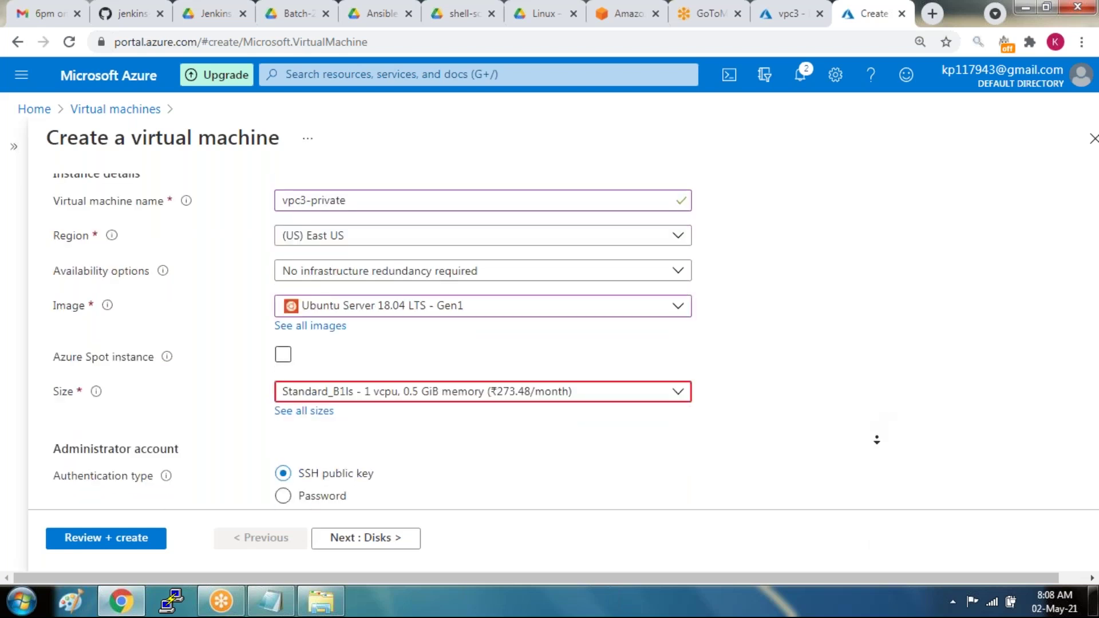
scroll(877, 440, "down", 2)
scroll(877, 439, "down", 3)
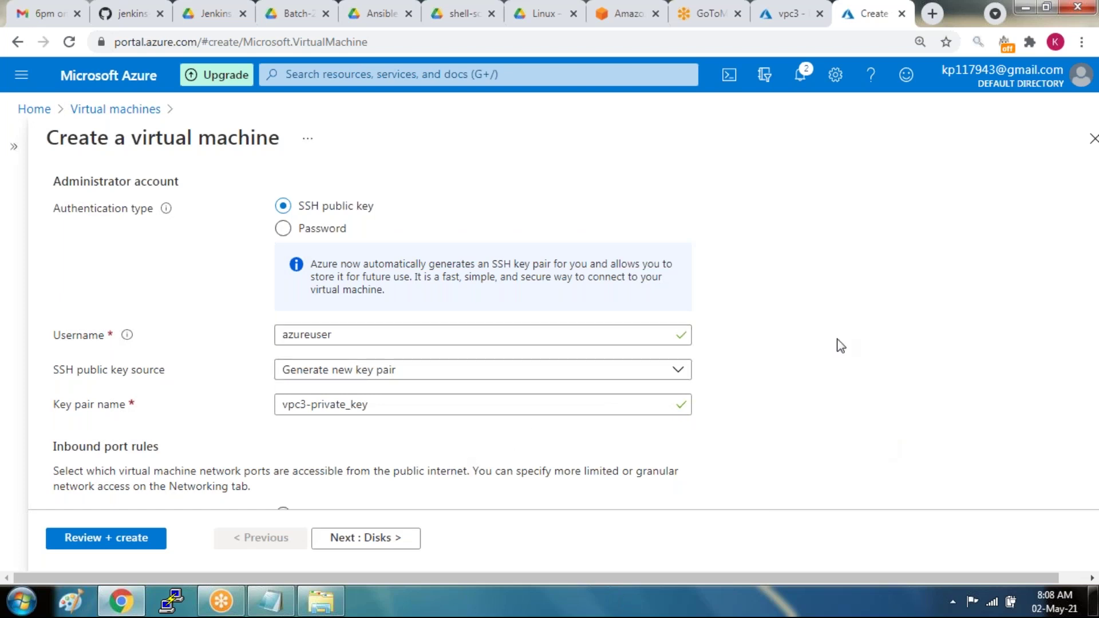
scroll(845, 366, "down", 3)
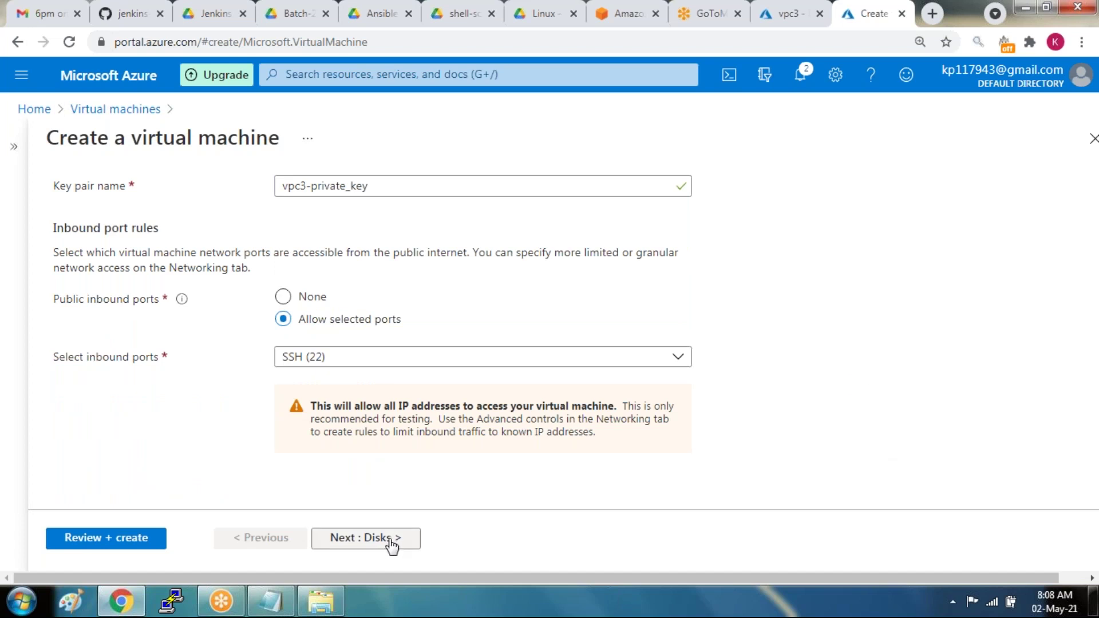
- Set the virtual machine's virtual network to vpc3 in its networking settings
left_click(389, 541)
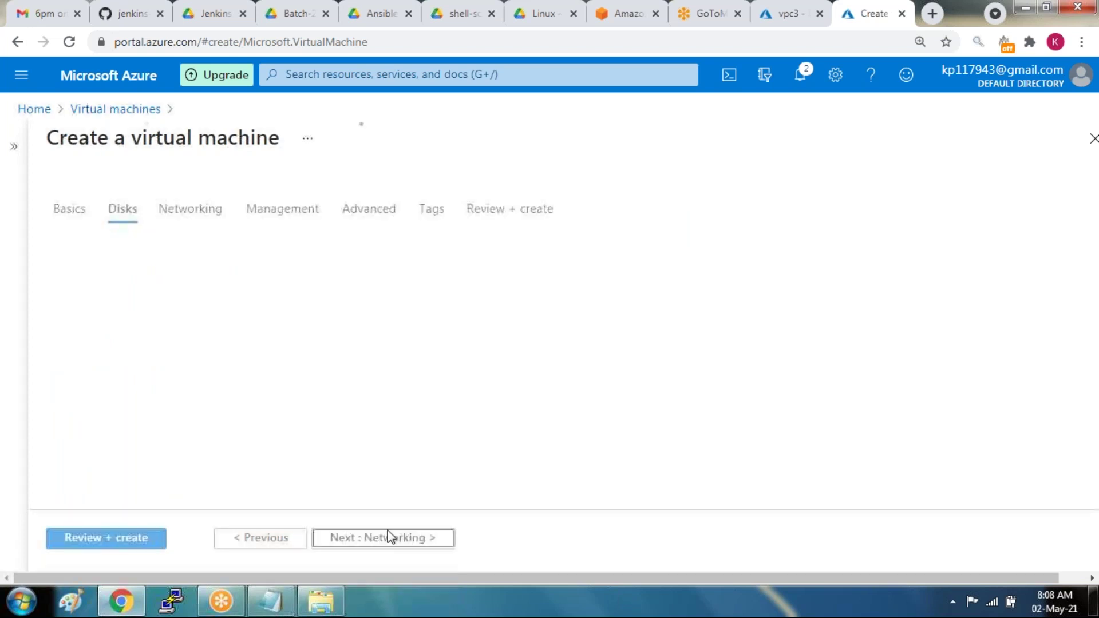
left_click(191, 209)
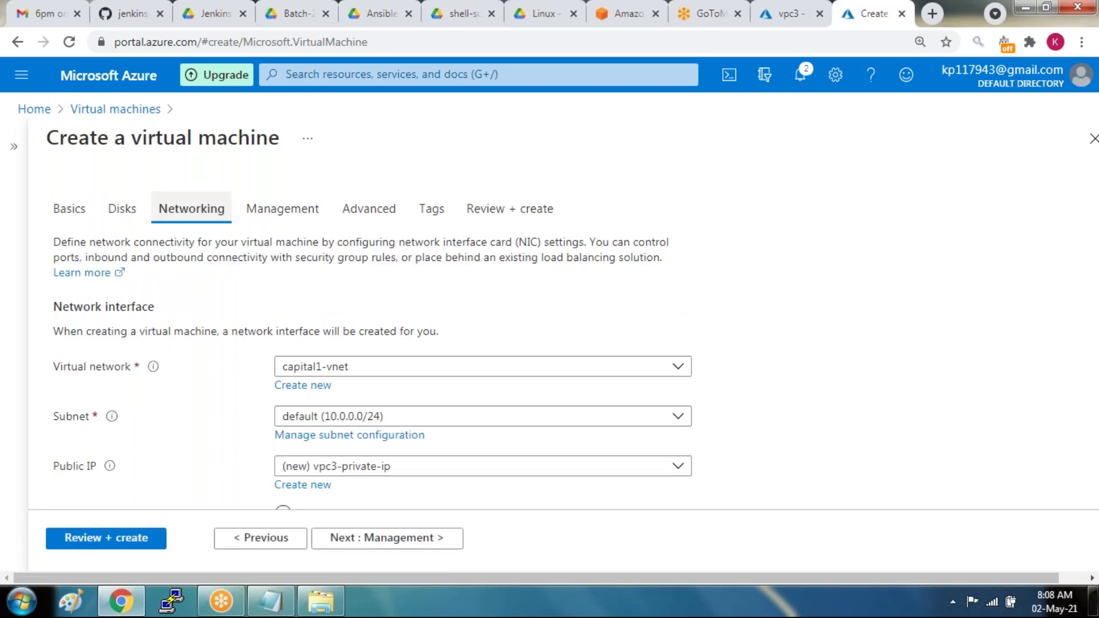
left_click(380, 371)
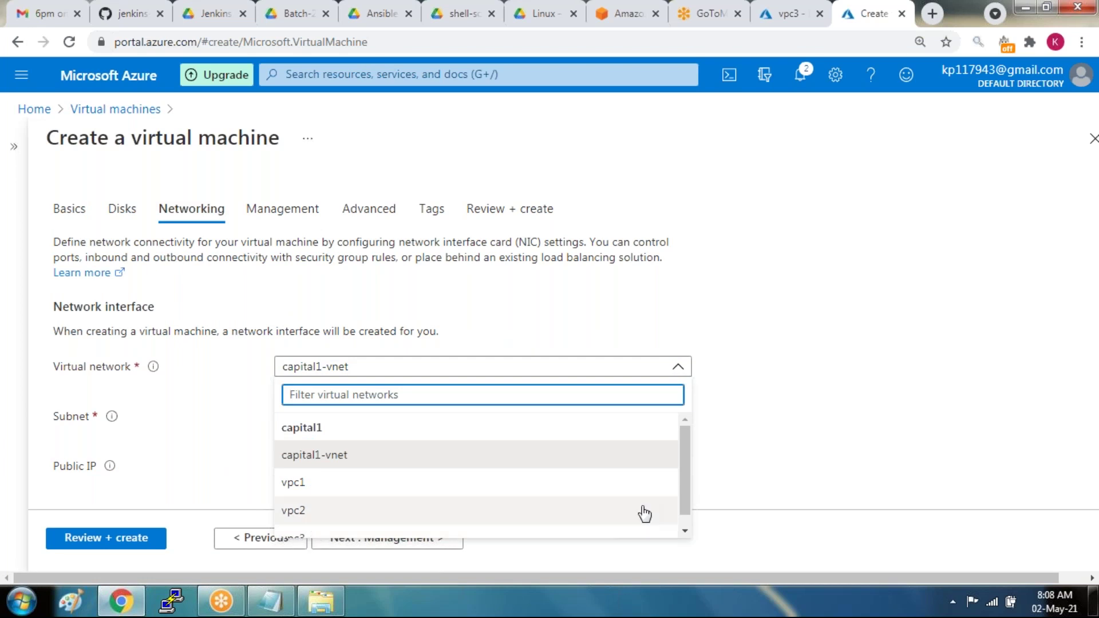
left_click(684, 531)
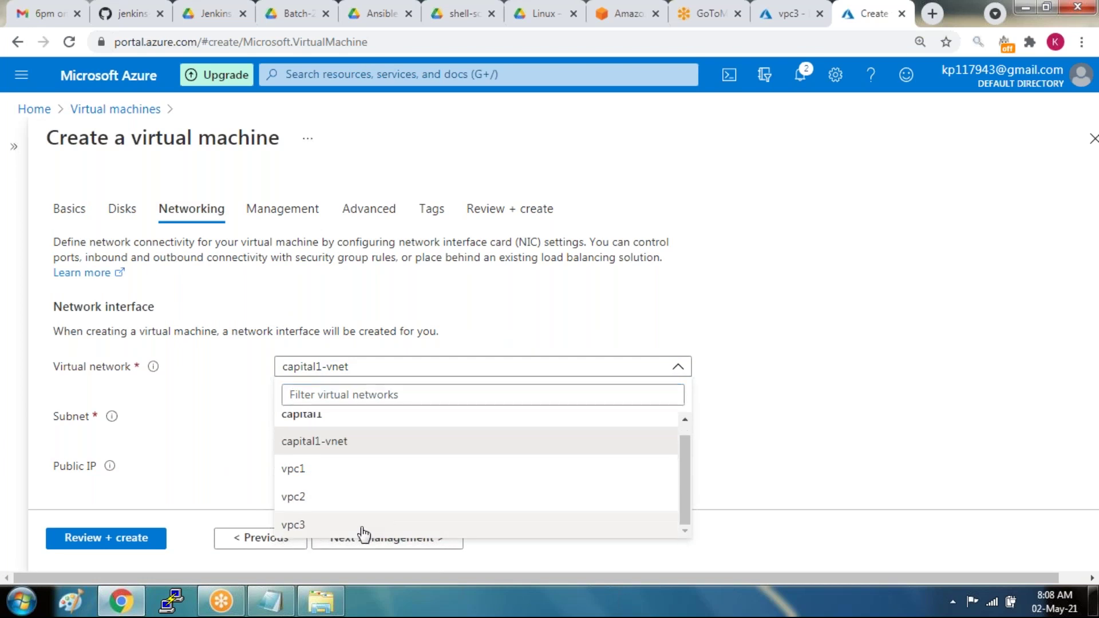
key("Escape")
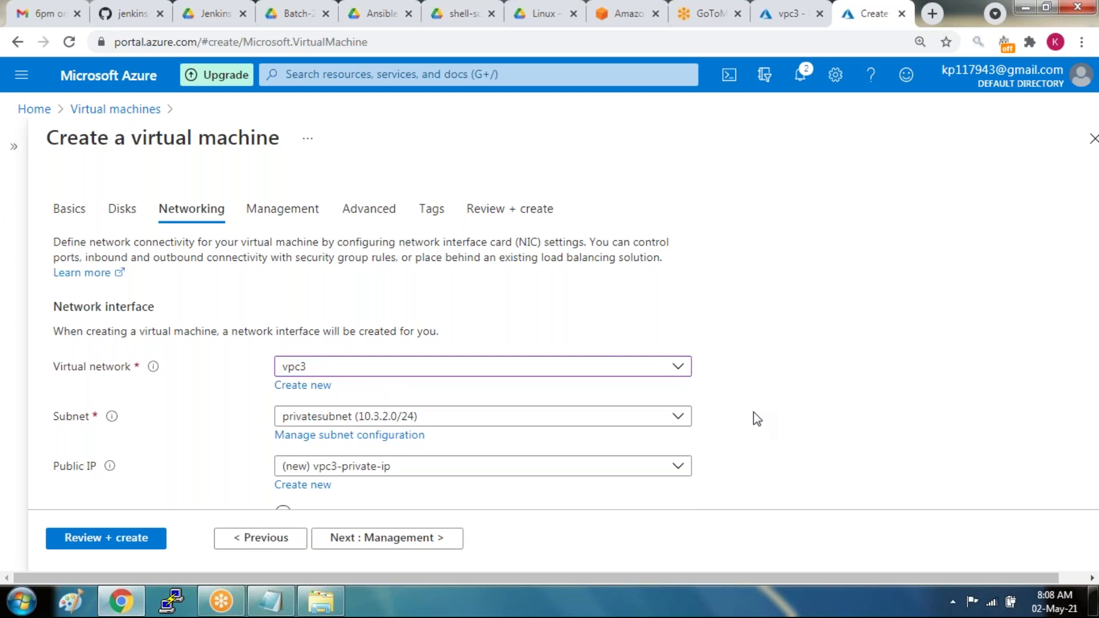
- Switch the virtual machine's subnet to publicsubnet (10.3.1.0/24) and back to privatesubnet (10.3.2.0/24)
scroll(754, 412, "down", 2)
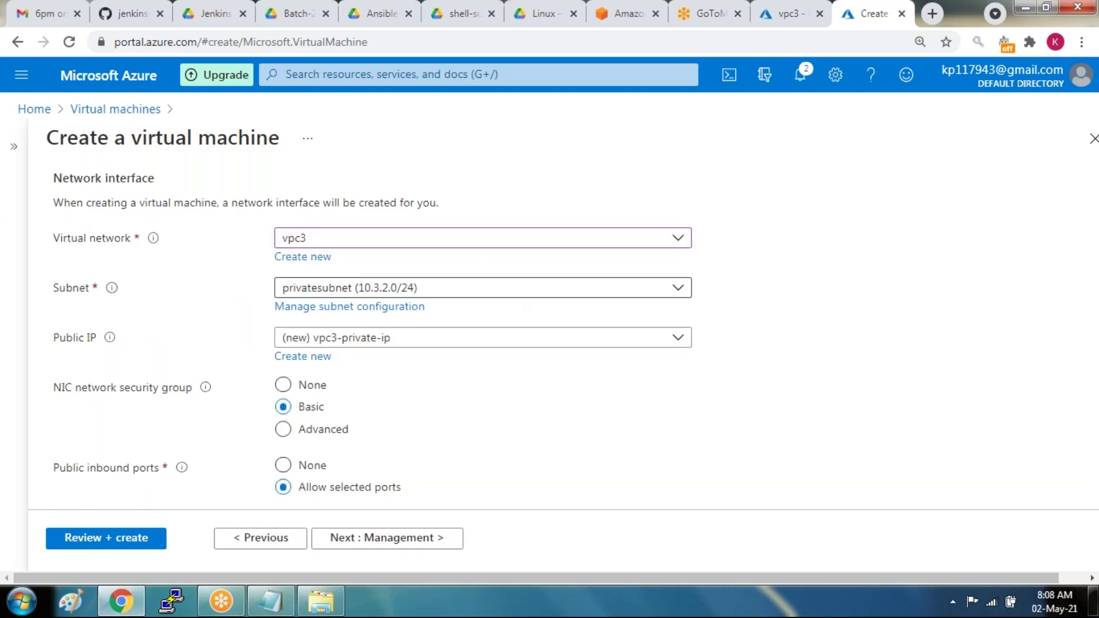
left_click(465, 287)
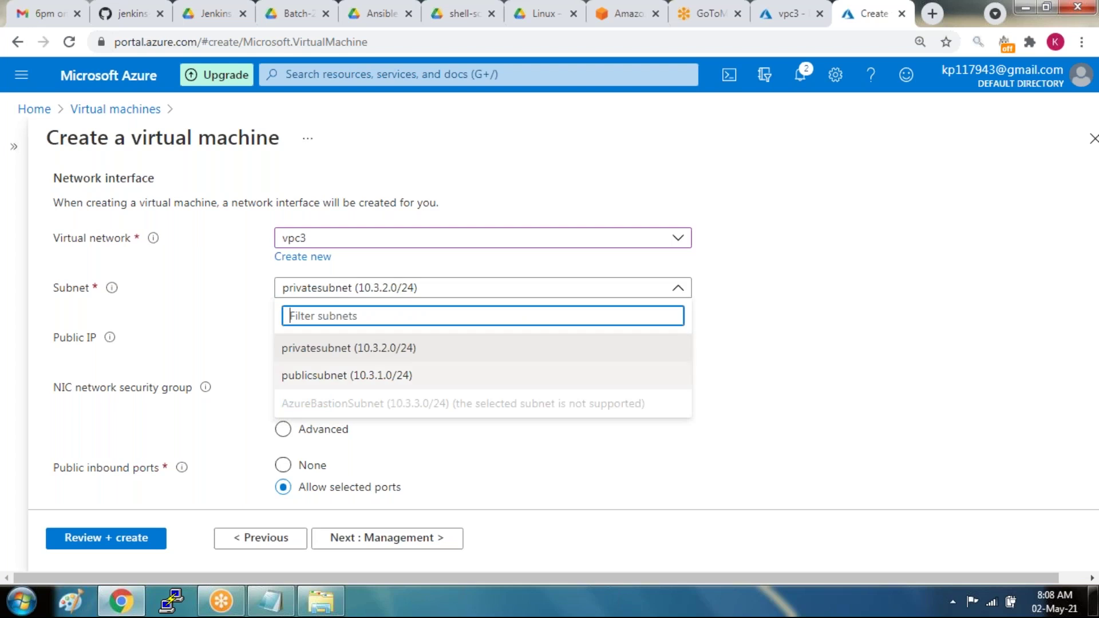
left_click(399, 383)
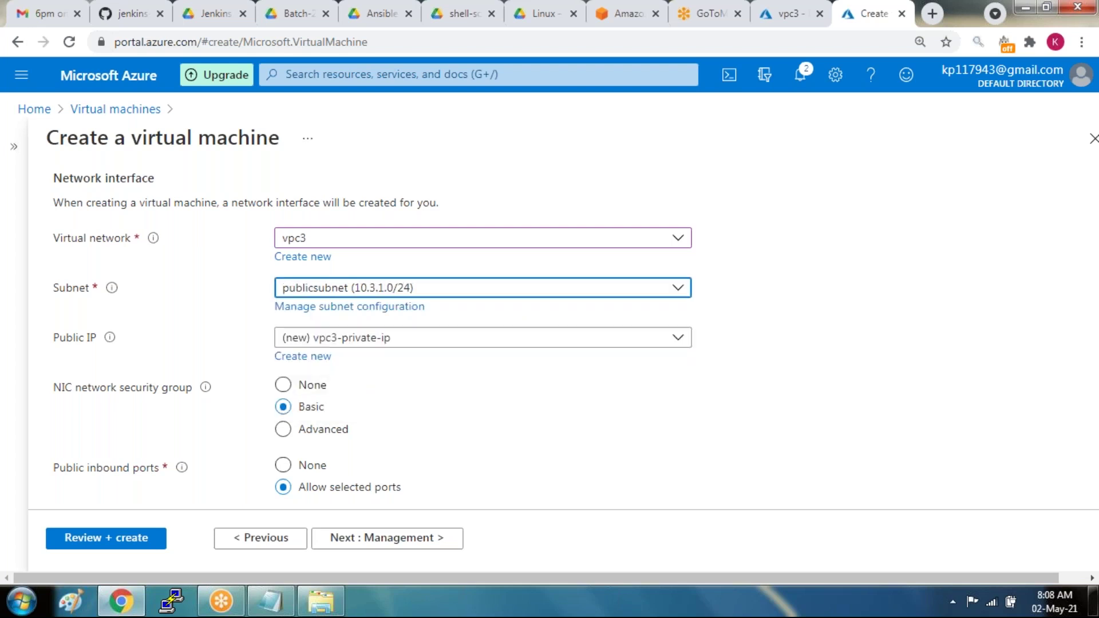
left_click(348, 293)
left_click(317, 350)
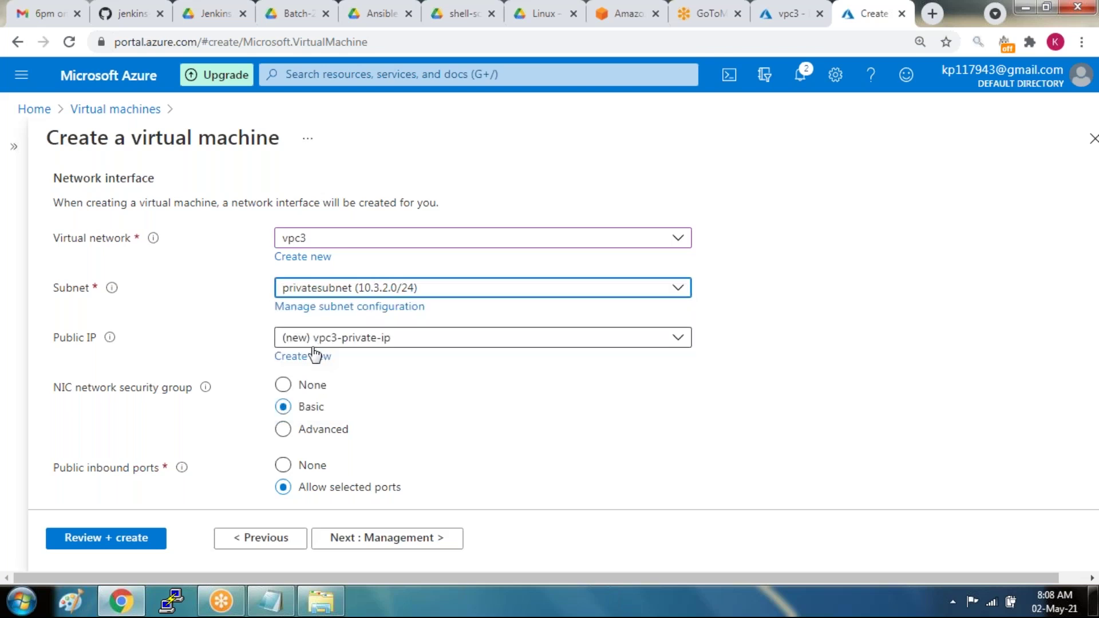
left_click(601, 470)
scroll(607, 468, "down", 5)
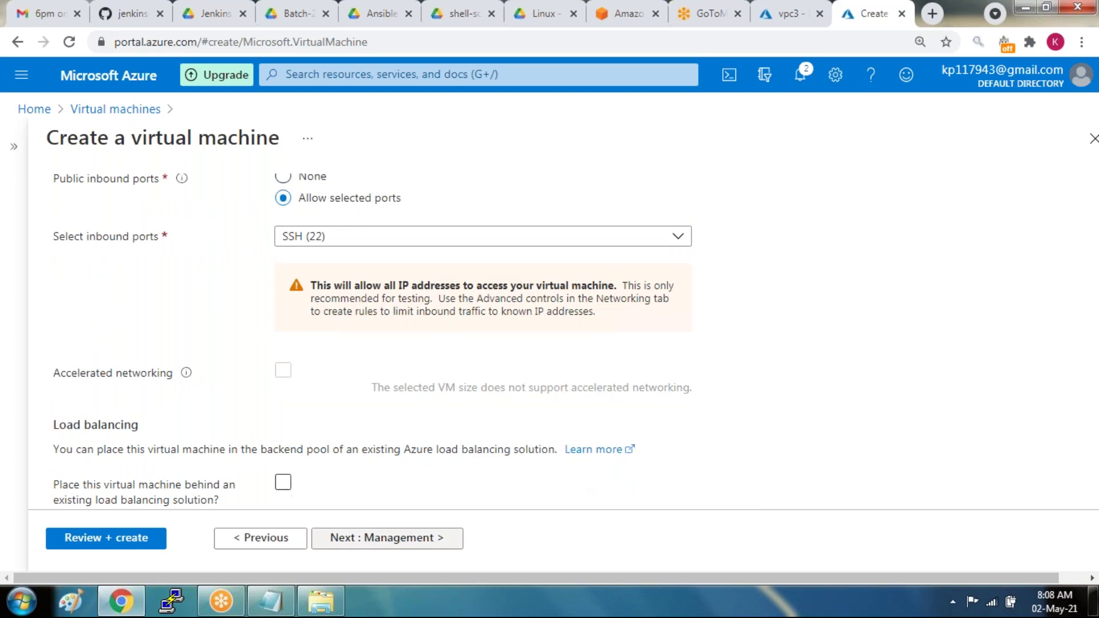
left_click(371, 535)
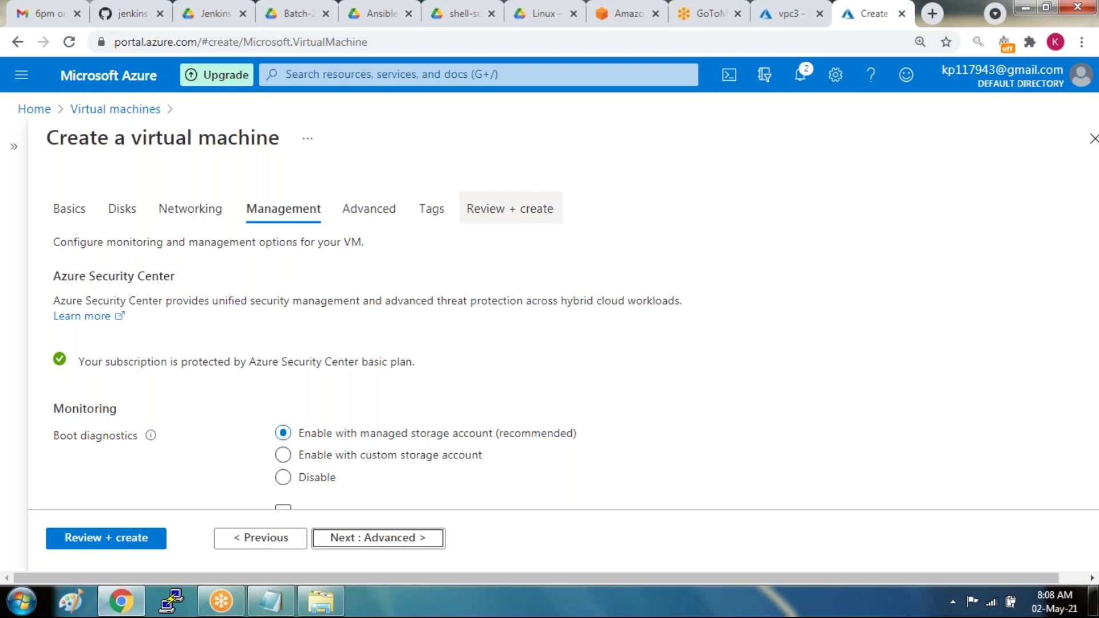
left_click(498, 214)
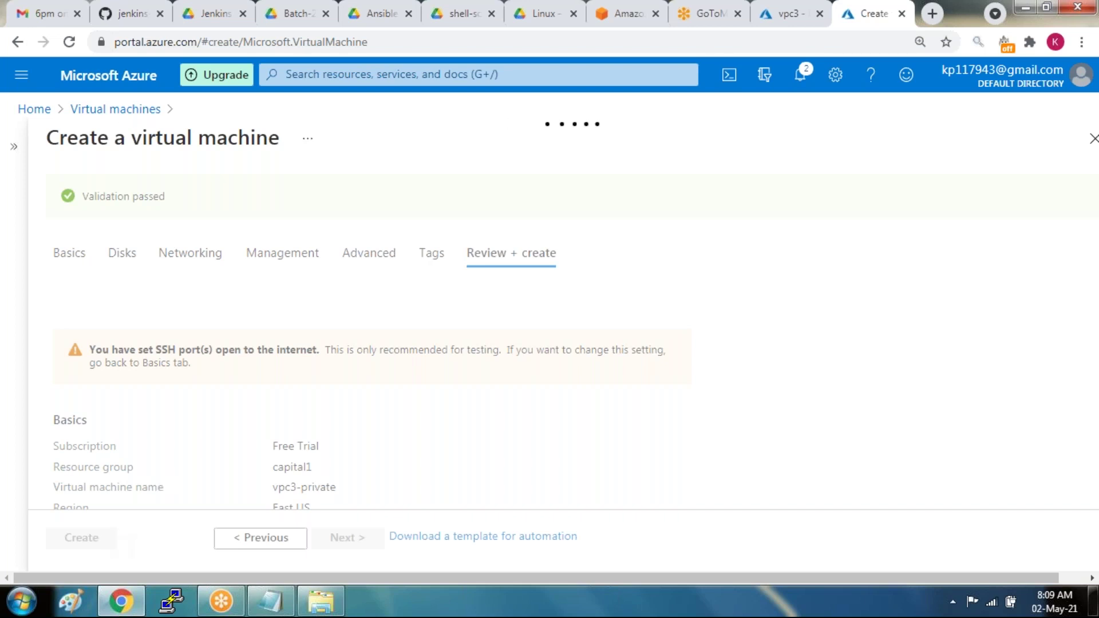
left_click(100, 541)
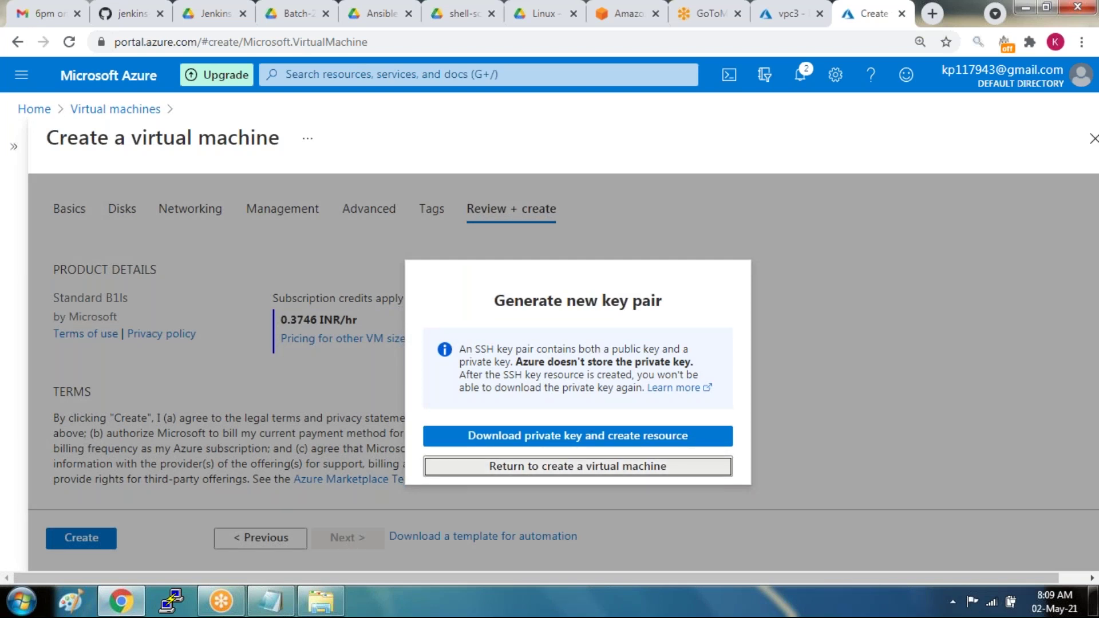
left_click(577, 466)
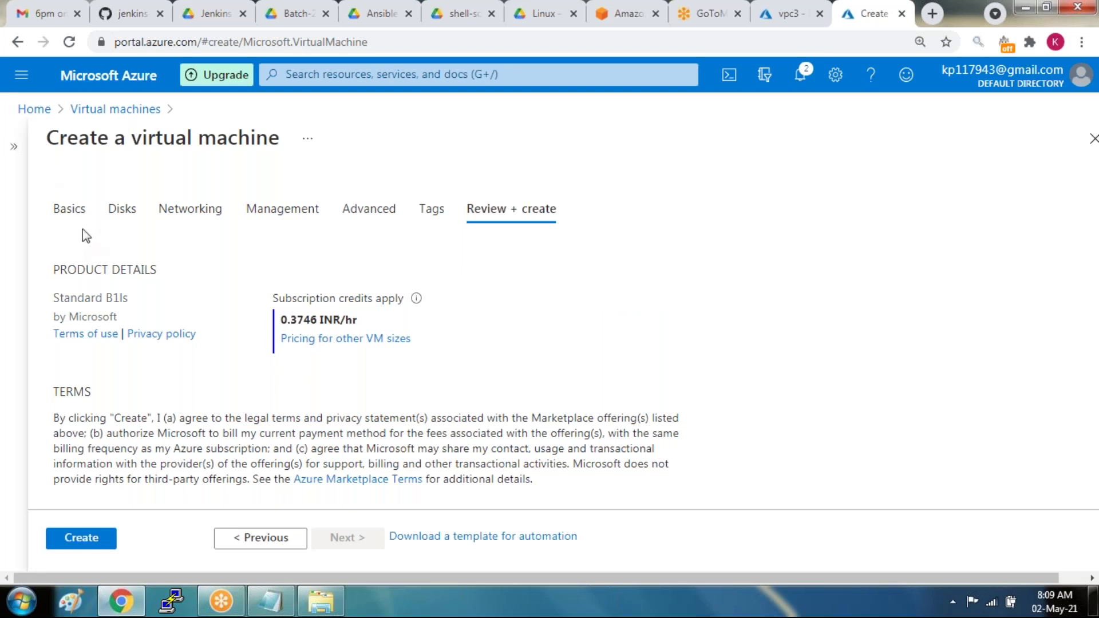
- Return to the virtual machine's basic settings and set the SSH public key source to "Use existing key stored in Azure"
left_click(69, 209)
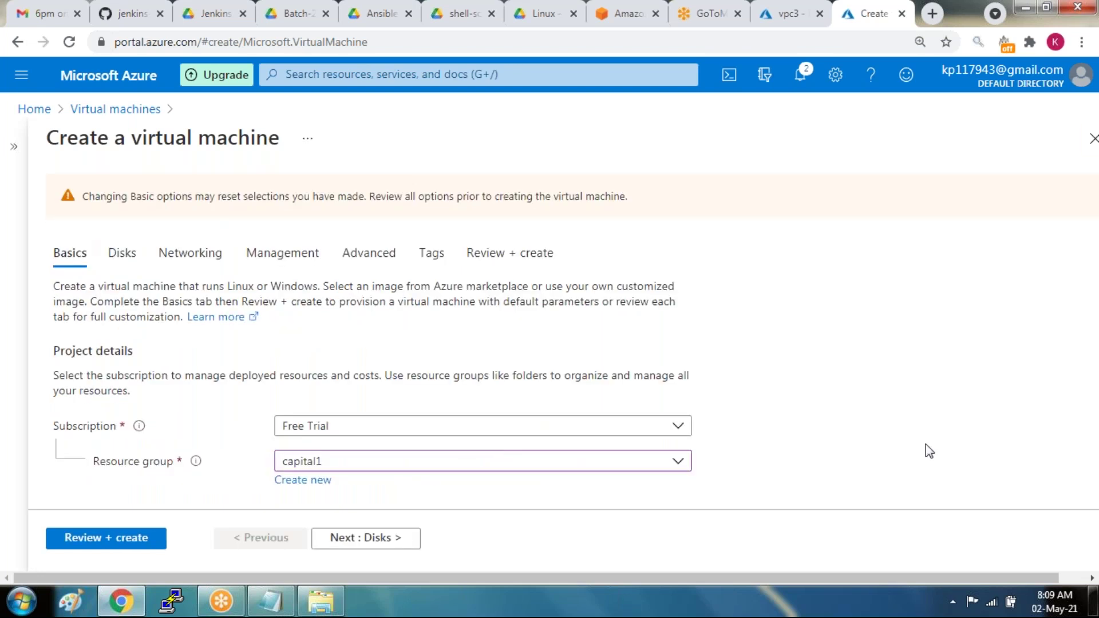
scroll(925, 445, "down", 9)
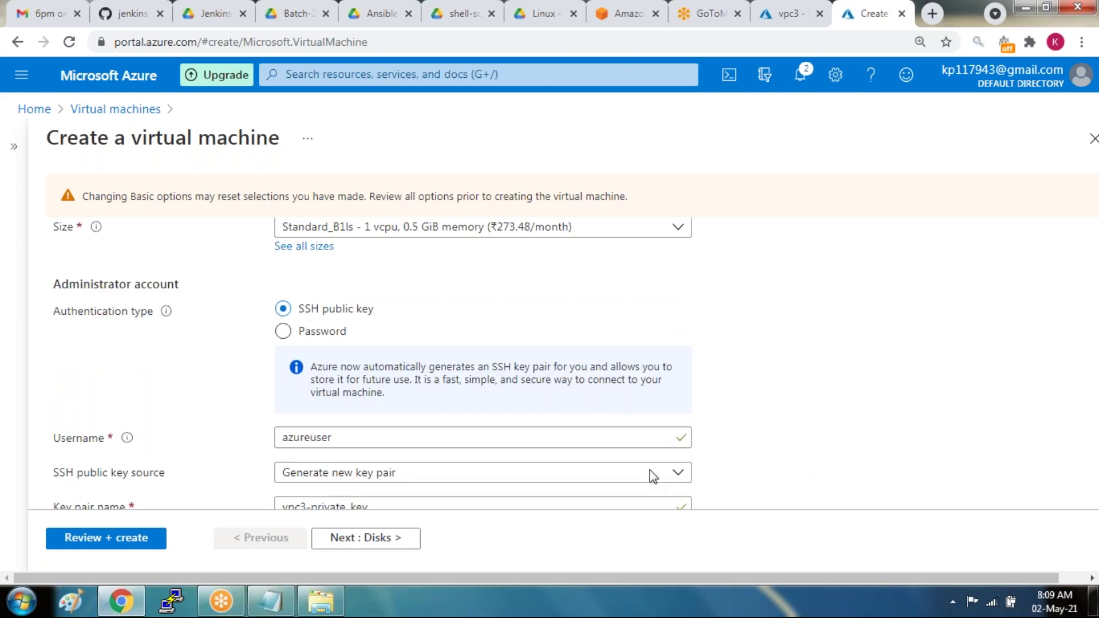
left_click(650, 473)
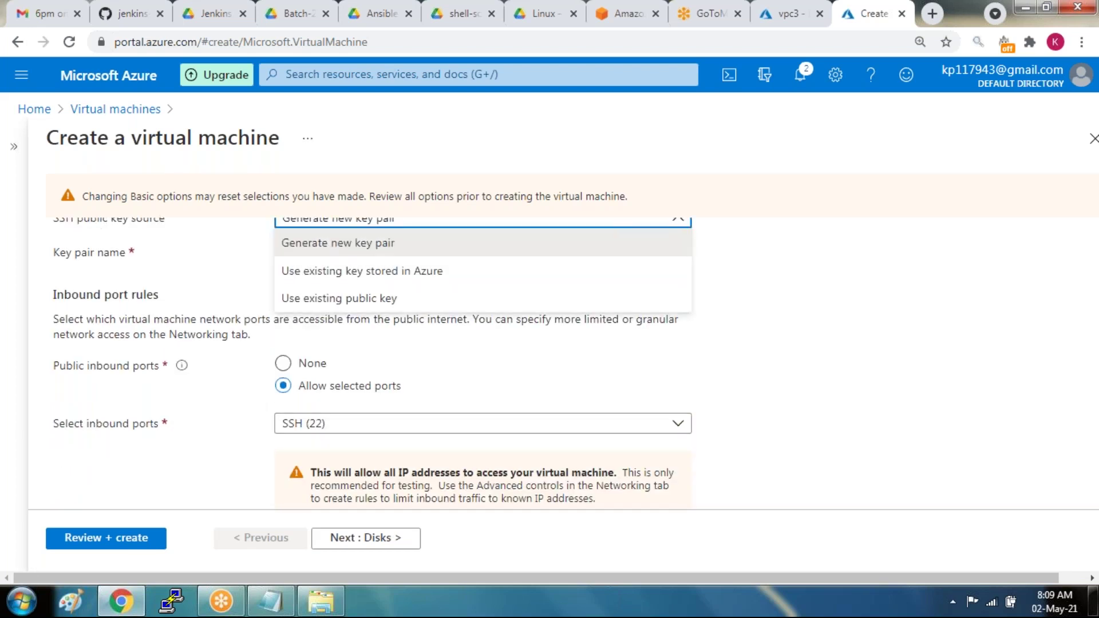
left_click(370, 271)
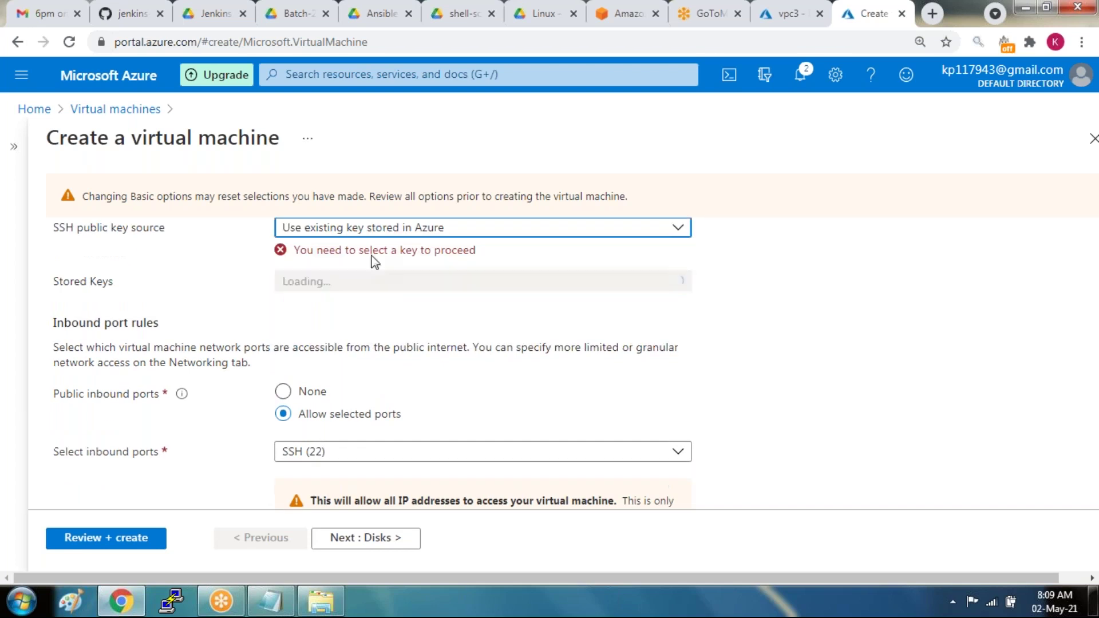
- Select the stored key new-ubuntu-inst1_key, validate the virtual machine's configuration and submit it for creation
left_click(345, 279)
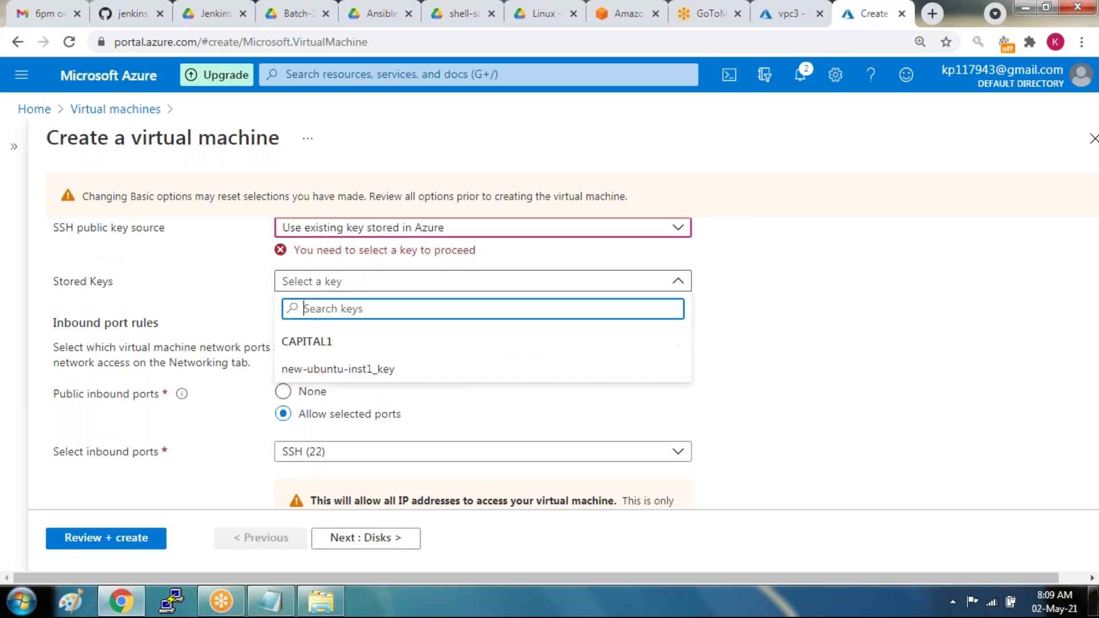
left_click(354, 366)
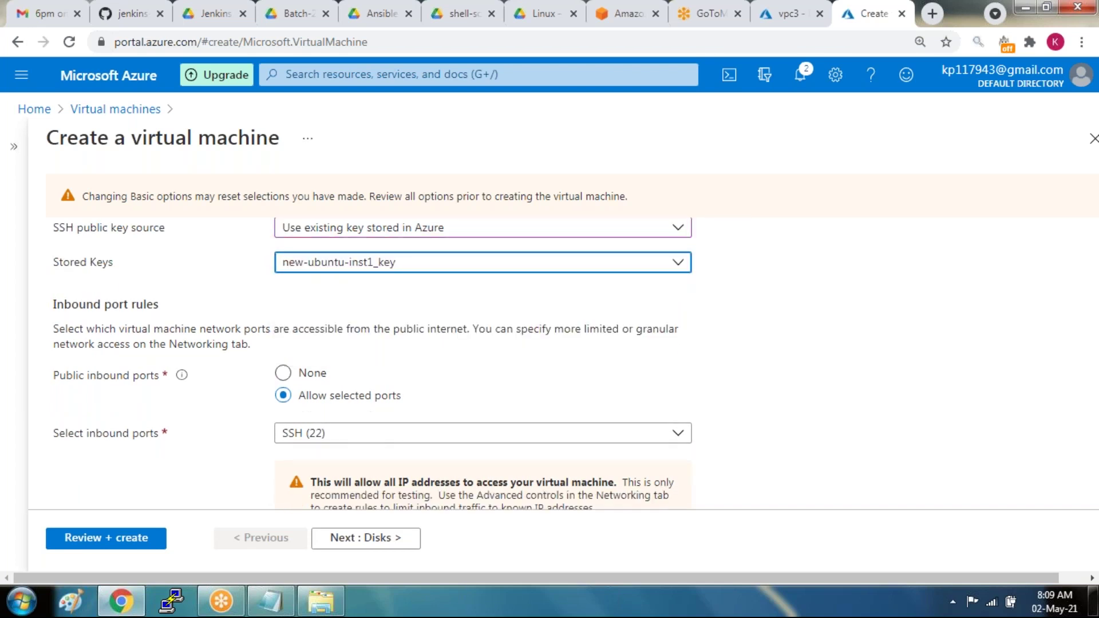
left_click(142, 545)
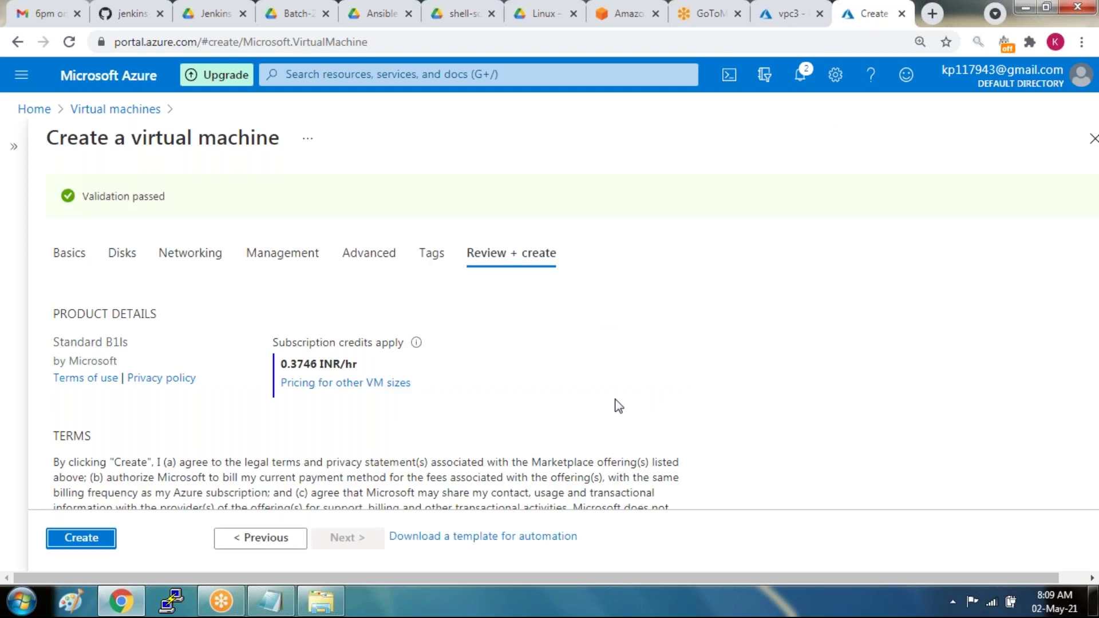
left_click(85, 540)
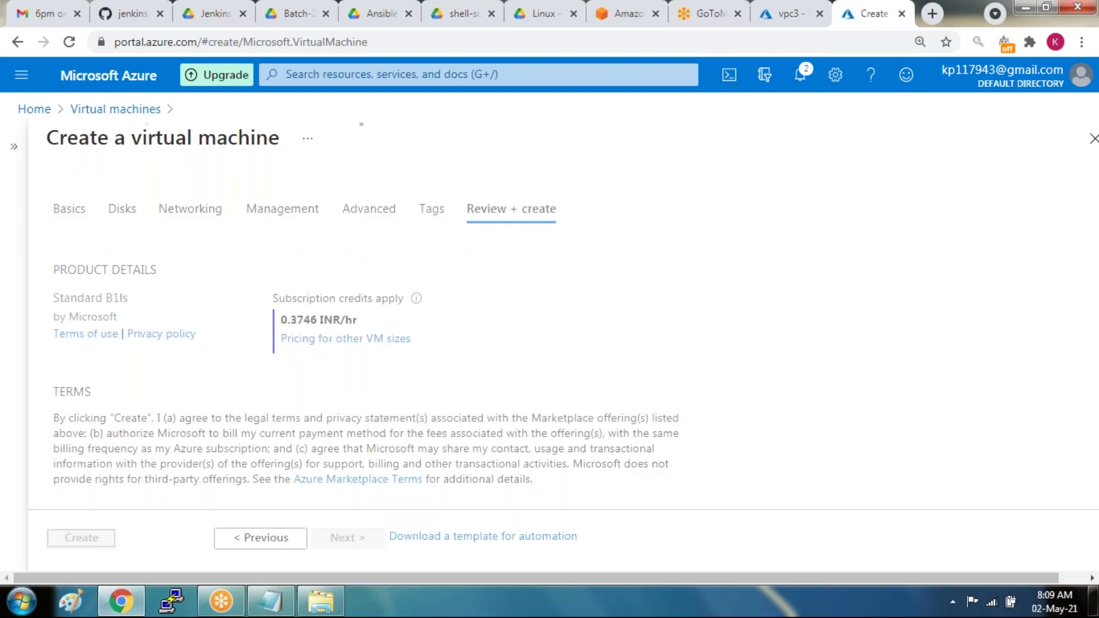
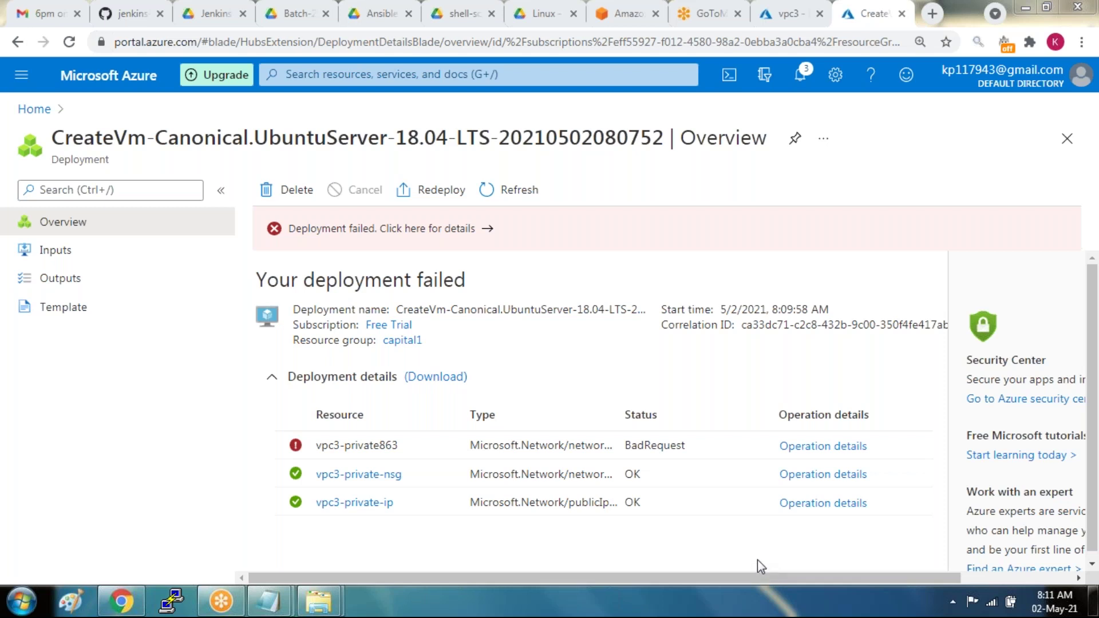
- Check the status of resource vpc3-private863 in the deployment details and start a redeployment
double_click(298, 451)
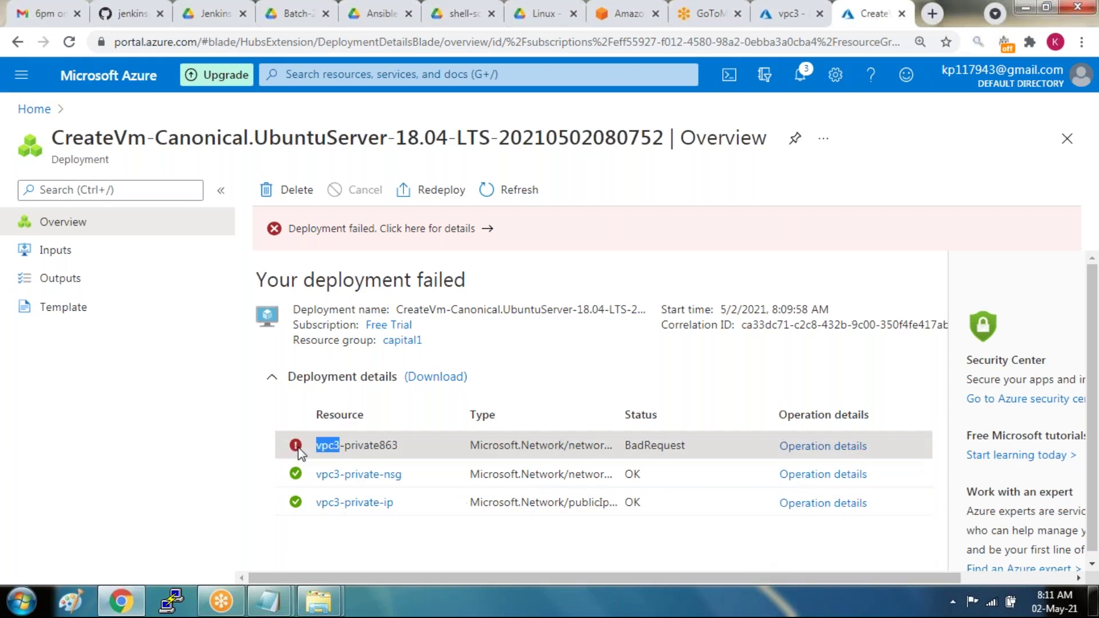
double_click(660, 448)
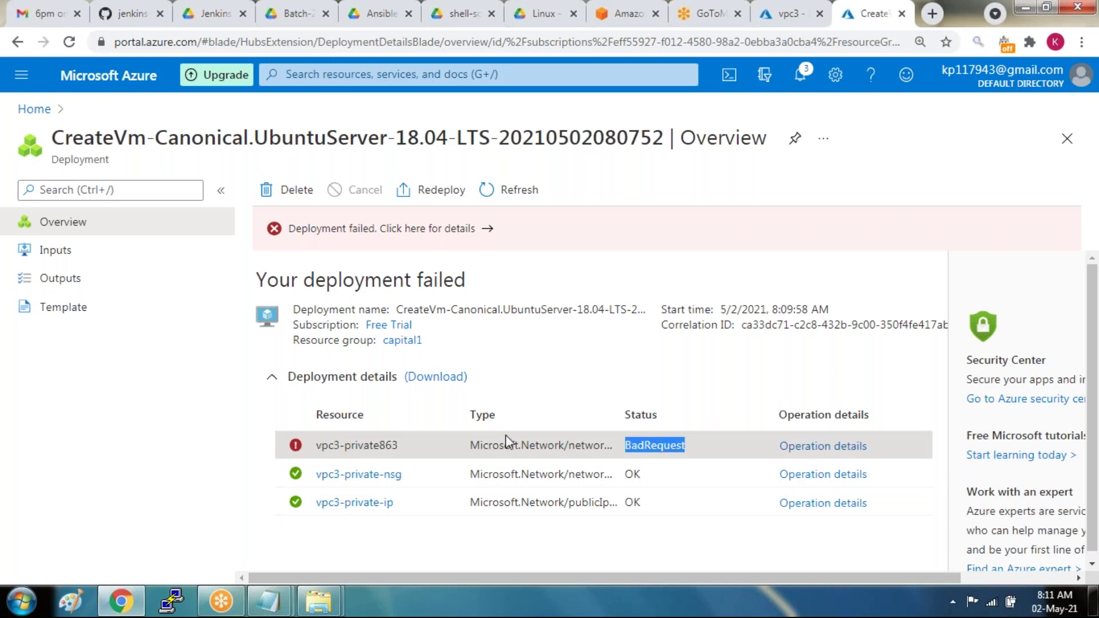
left_click(433, 197)
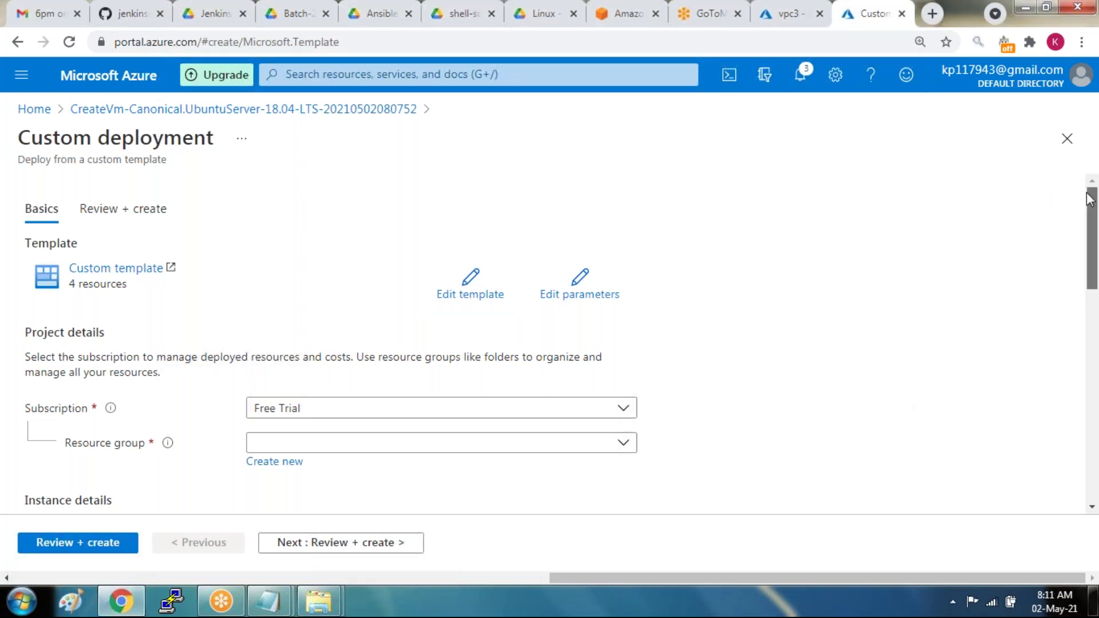
- Review the prefilled deployment settings, try to validate them, and set the resource group to capital1 in the basic settings
left_click_drag(1092, 236, 1093, 252)
scroll(1094, 252, "down", 2)
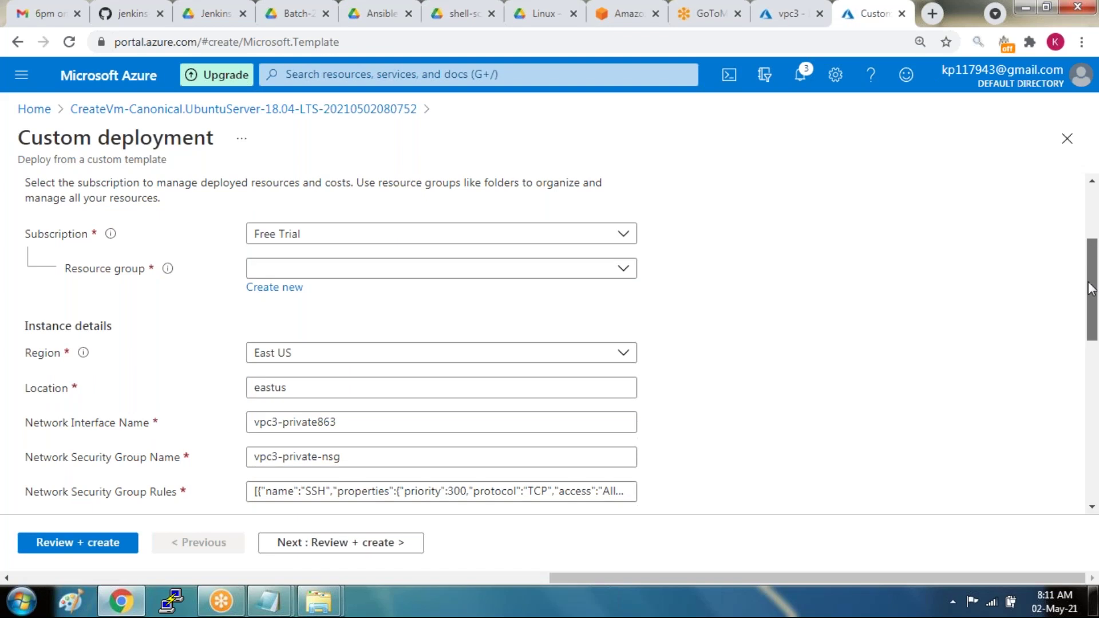
scroll(1091, 289, "down", 2)
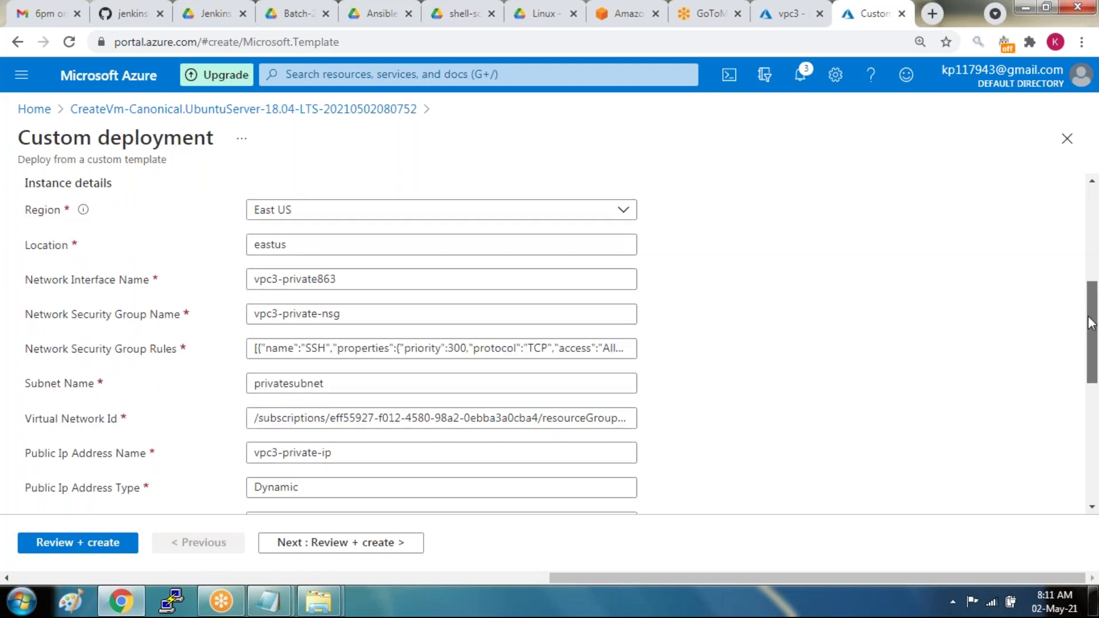
scroll(1091, 323, "down", 6)
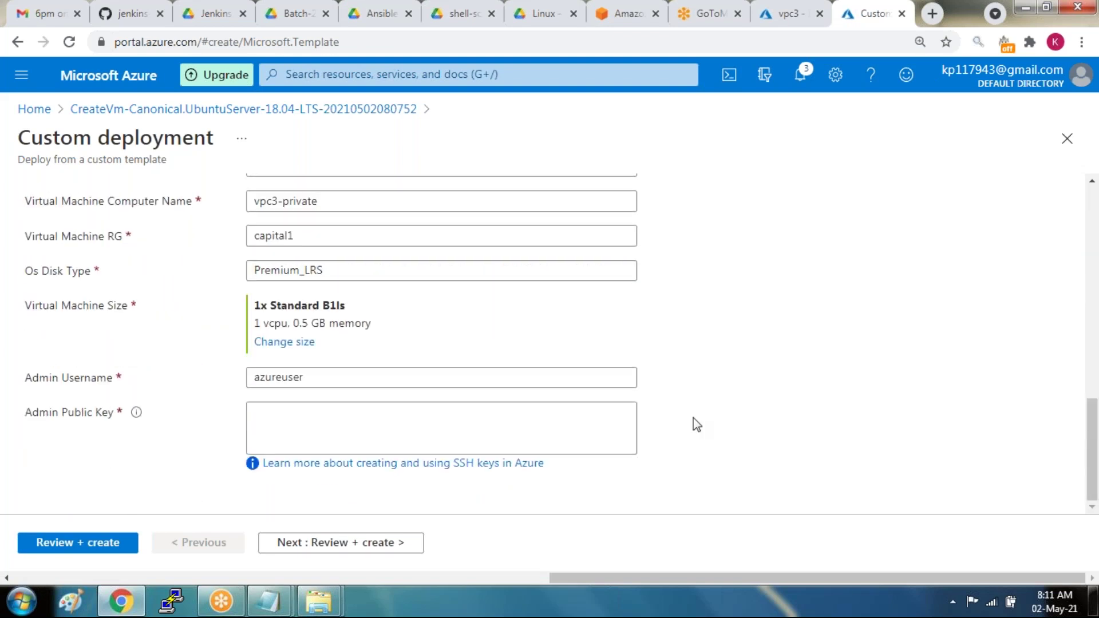
left_click(293, 541)
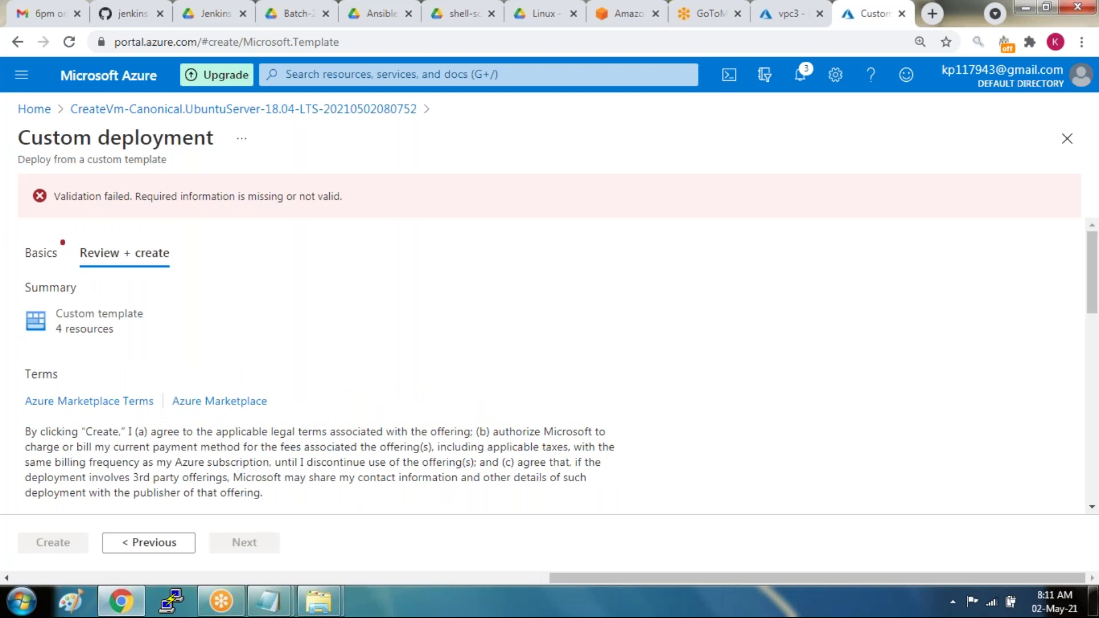
left_click(113, 546)
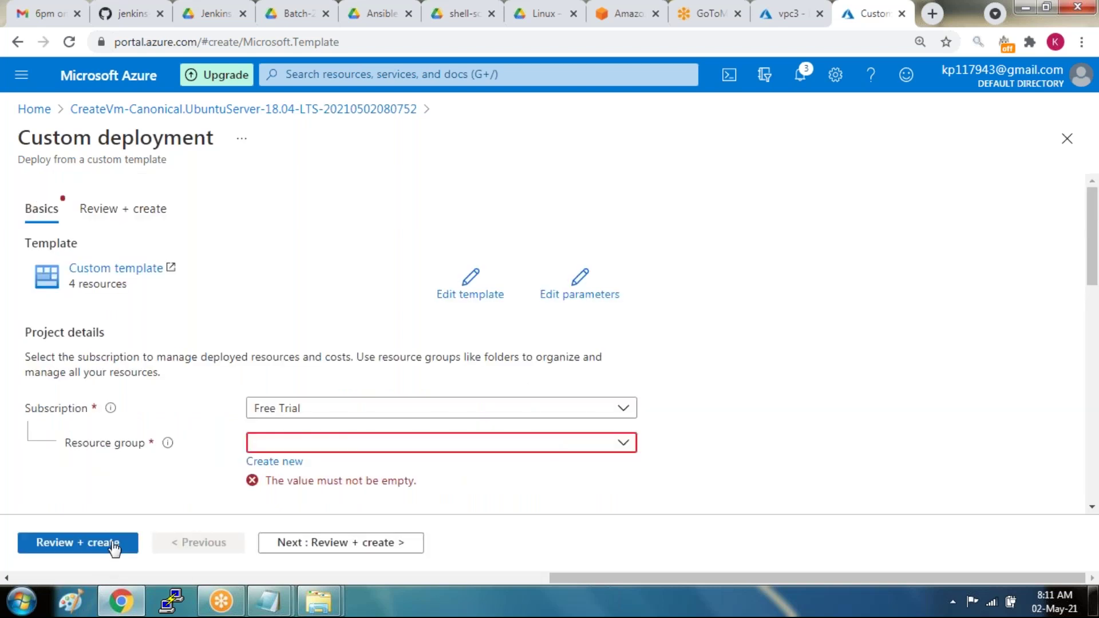
left_click(325, 452)
left_click(271, 501)
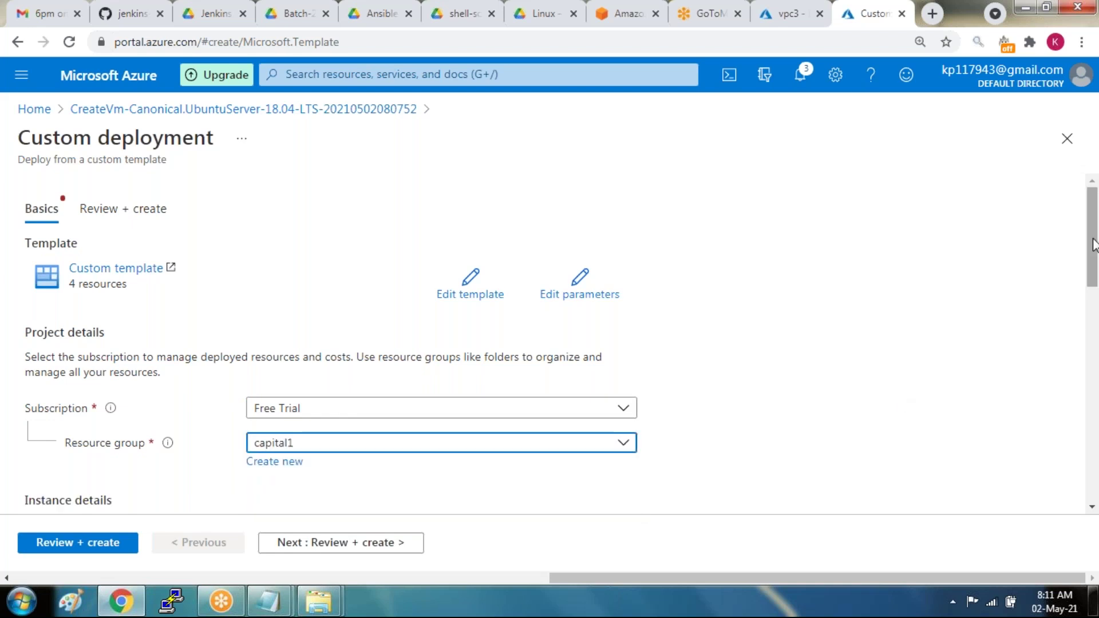
- Examine the deployment's project, network, public IP, virtual machine and administrator parameters, including the Admin Public Key field
scroll(1093, 342, "down", 10)
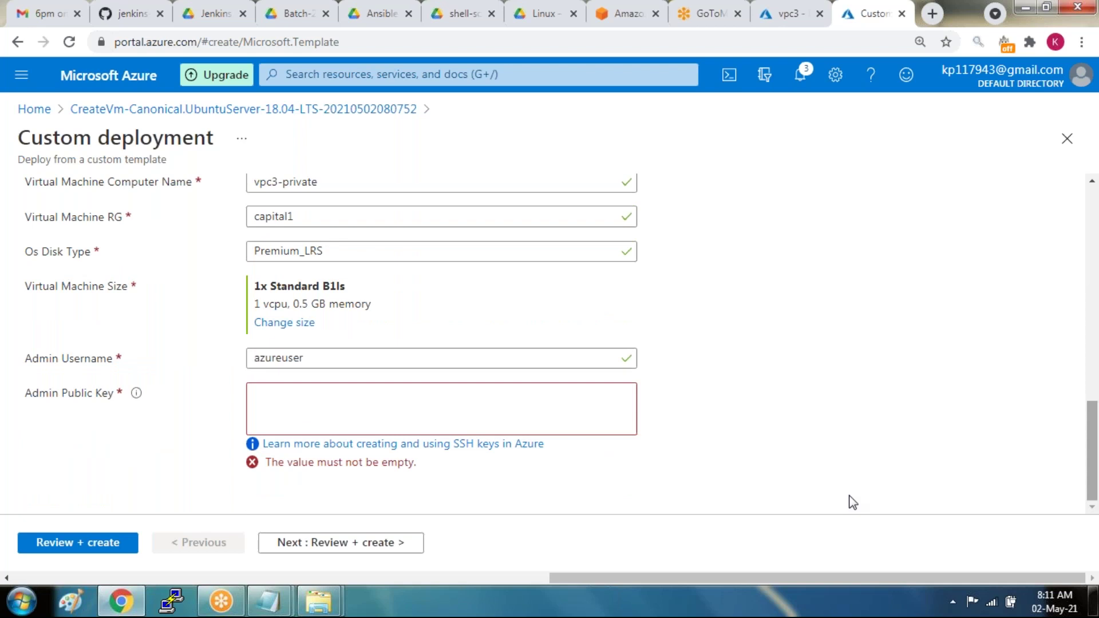
left_click(426, 409)
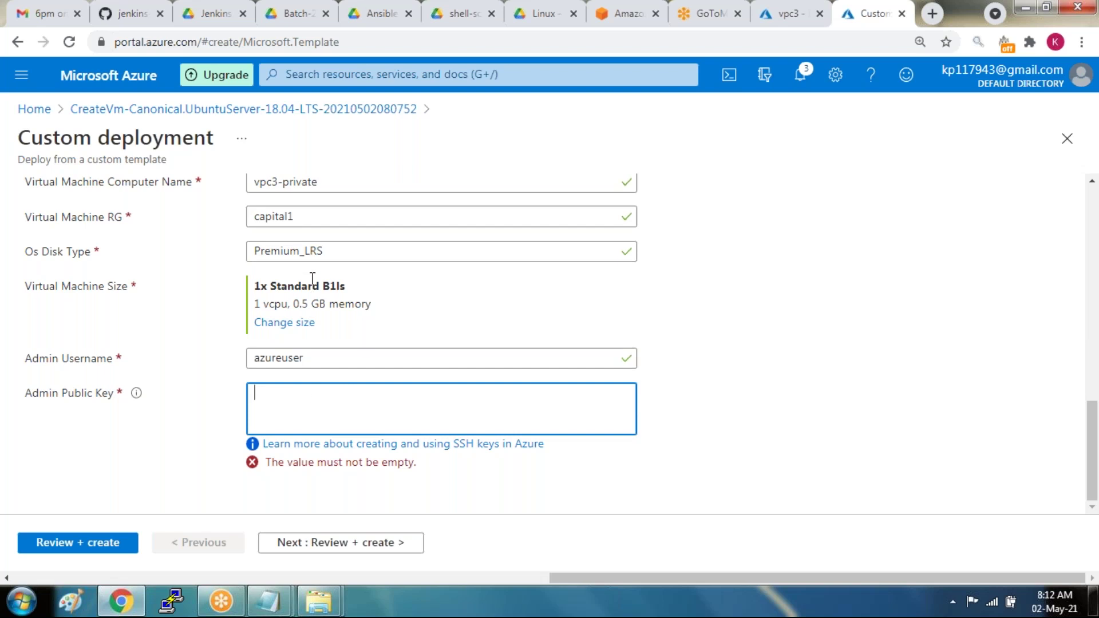
left_click(1092, 180)
left_click_drag(1091, 180, 1092, 181)
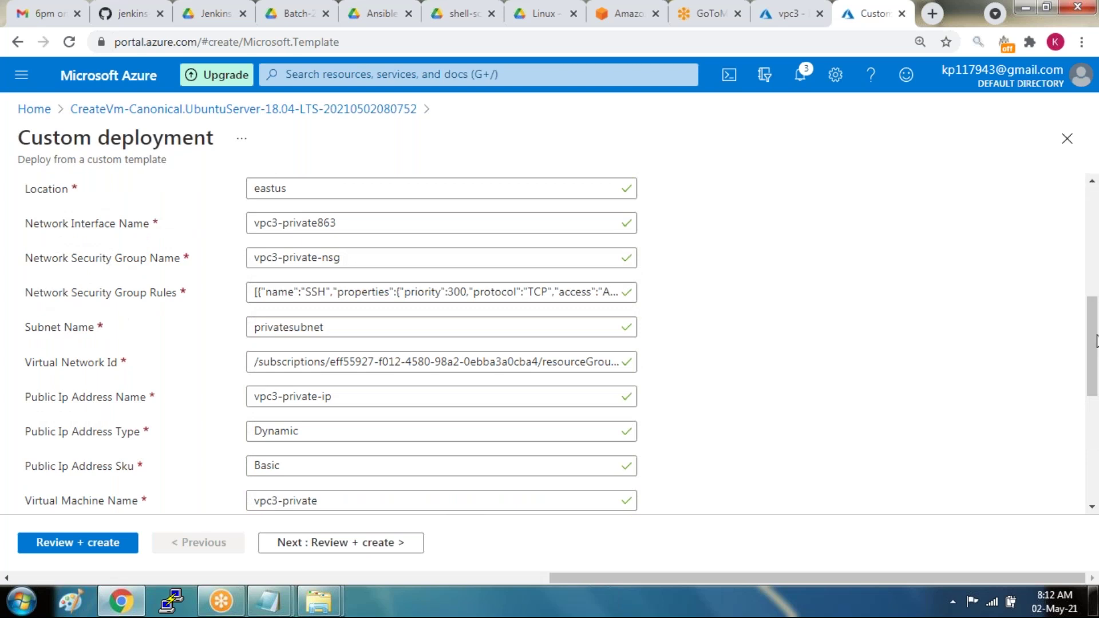
left_click_drag(1088, 324, 1076, 466)
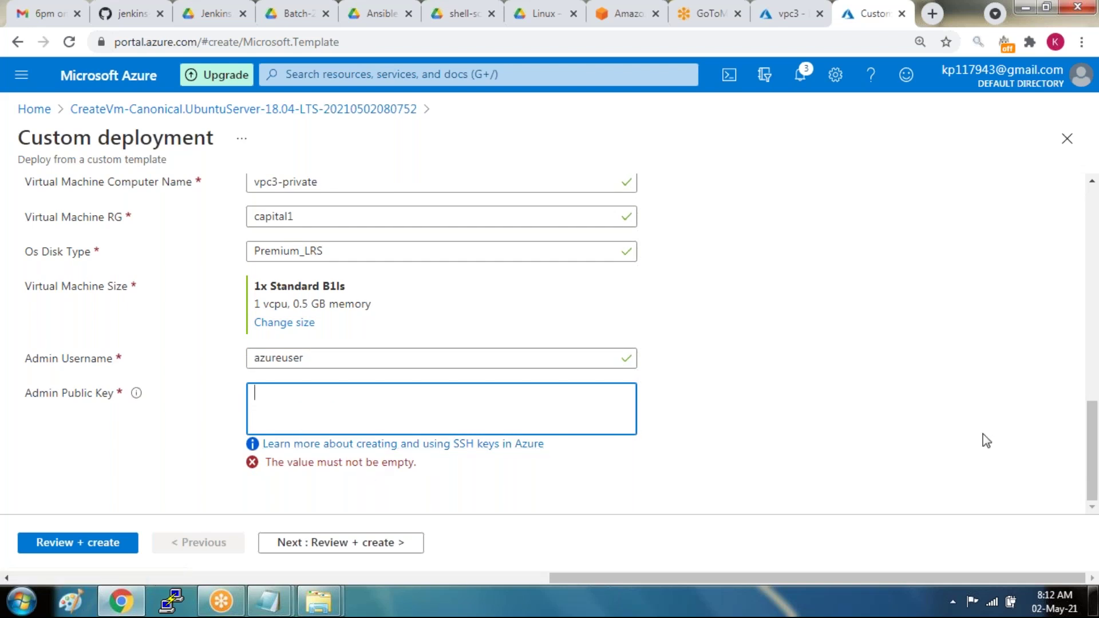
scroll(1096, 424, "up", 2)
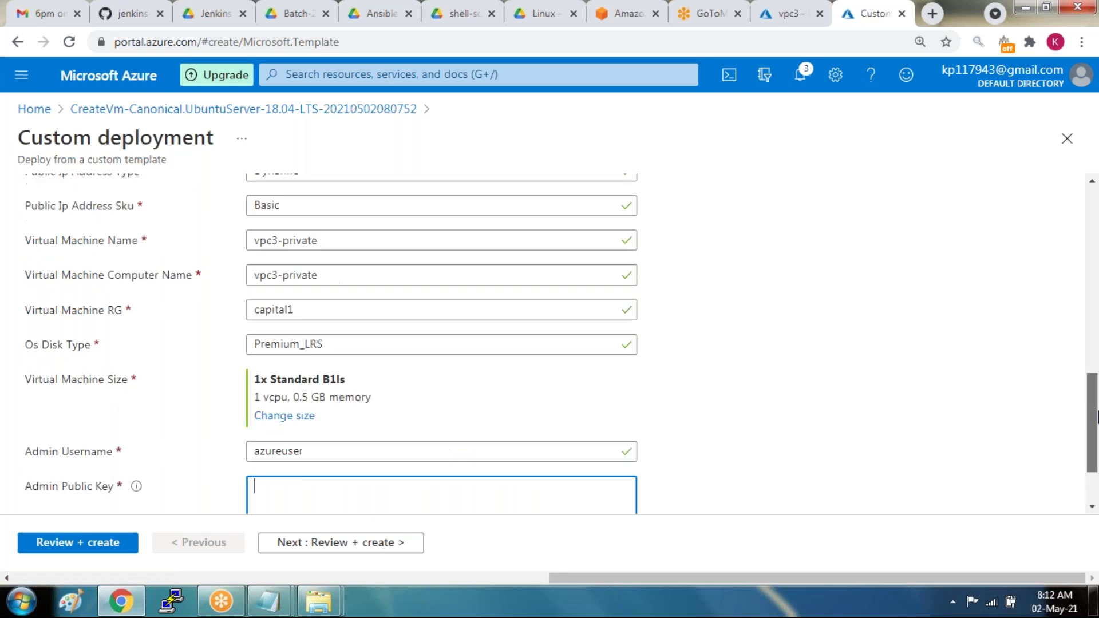
scroll(1096, 397, "up", 2)
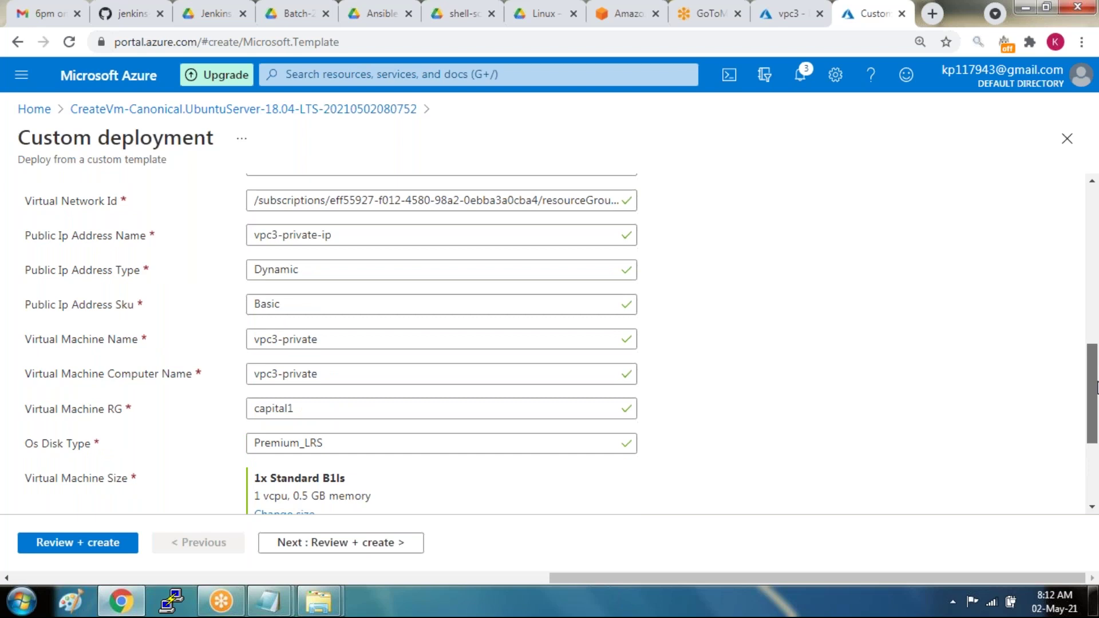
left_click_drag(1096, 389, 1095, 338)
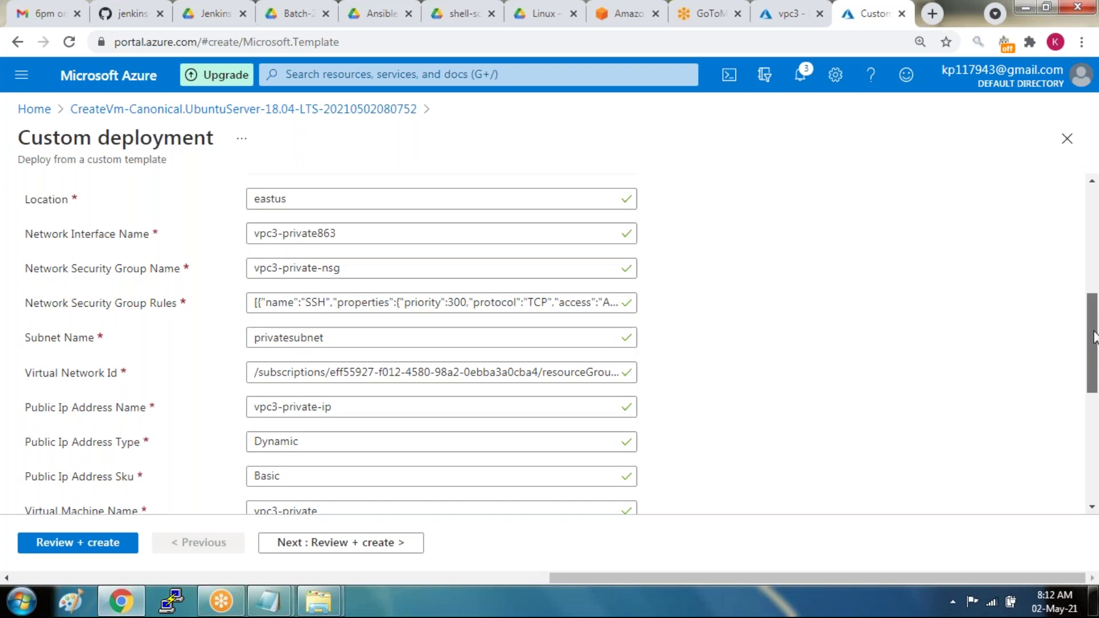
left_click_drag(1095, 338, 1096, 269)
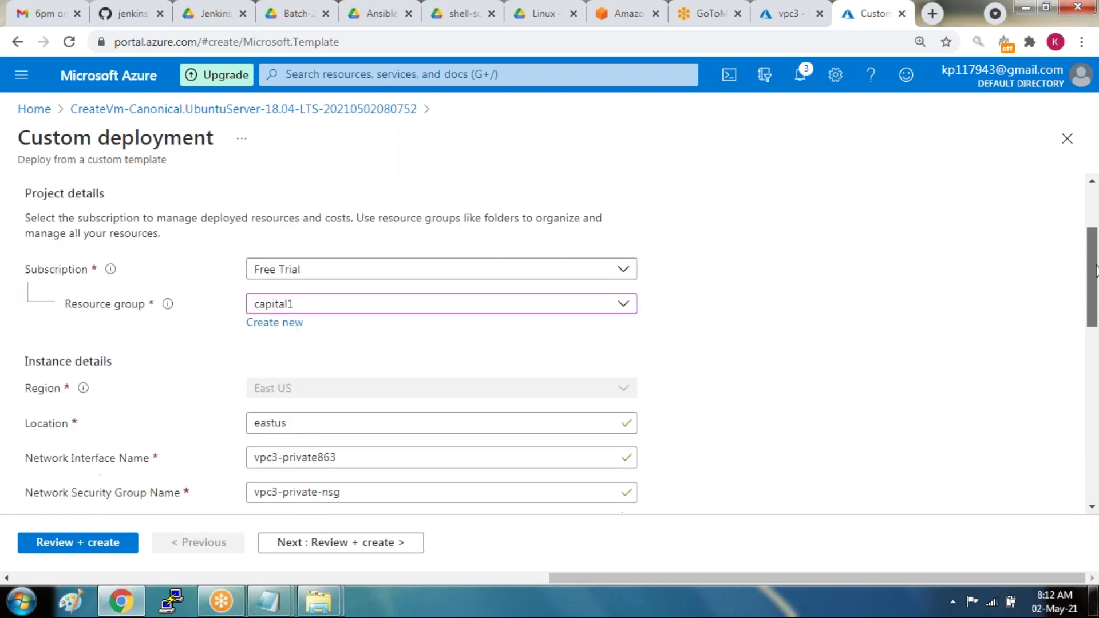
scroll(1091, 347, "down", 10)
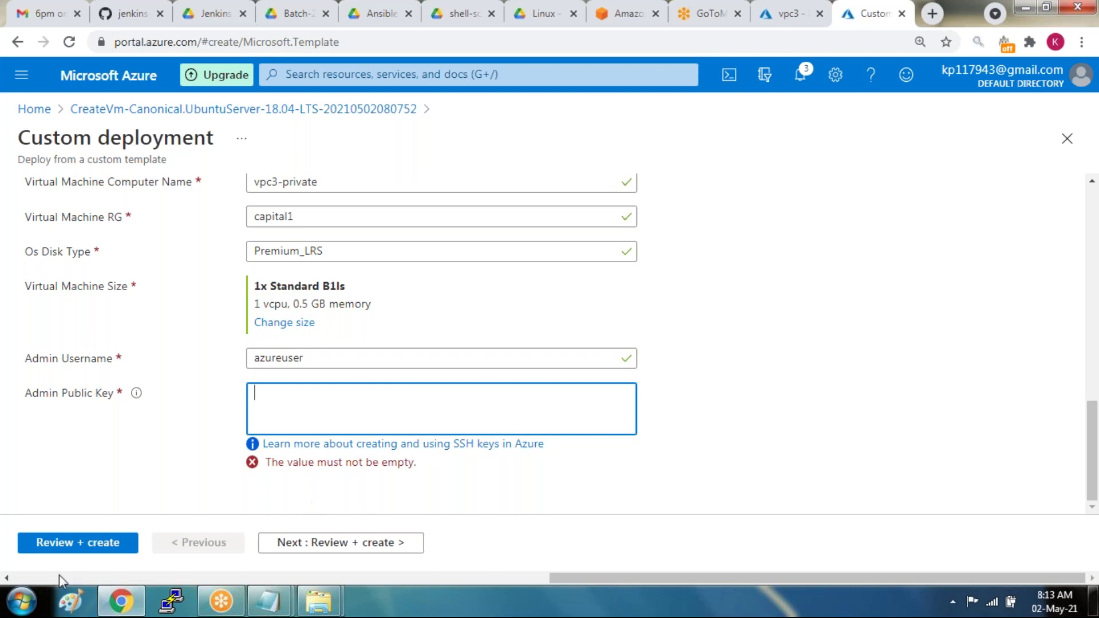
left_click(12, 601)
left_click(230, 237)
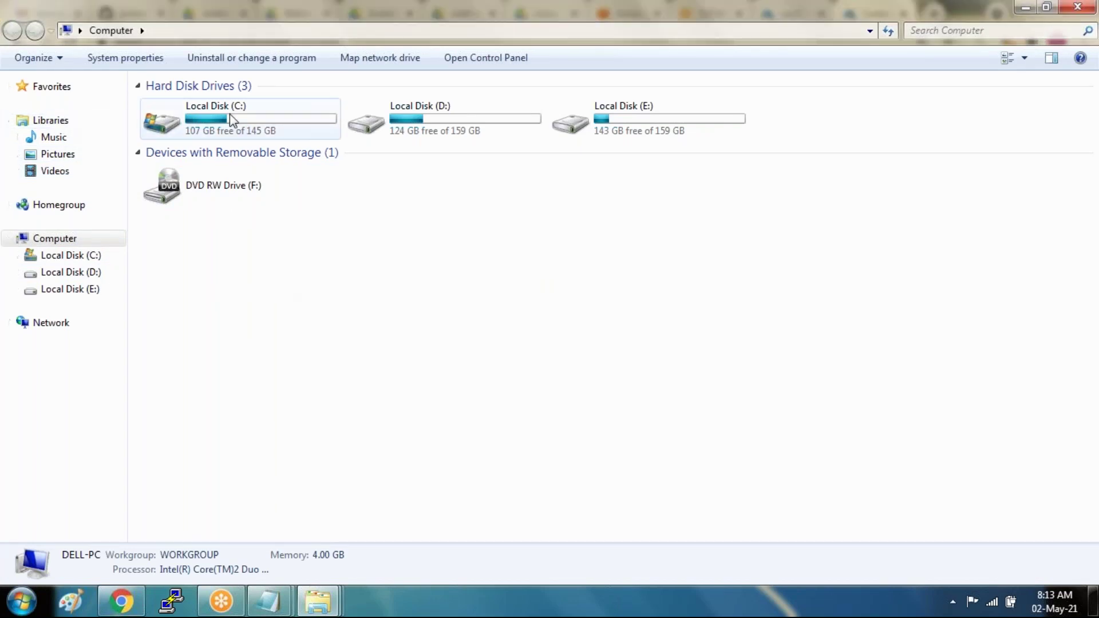
double_click(207, 112)
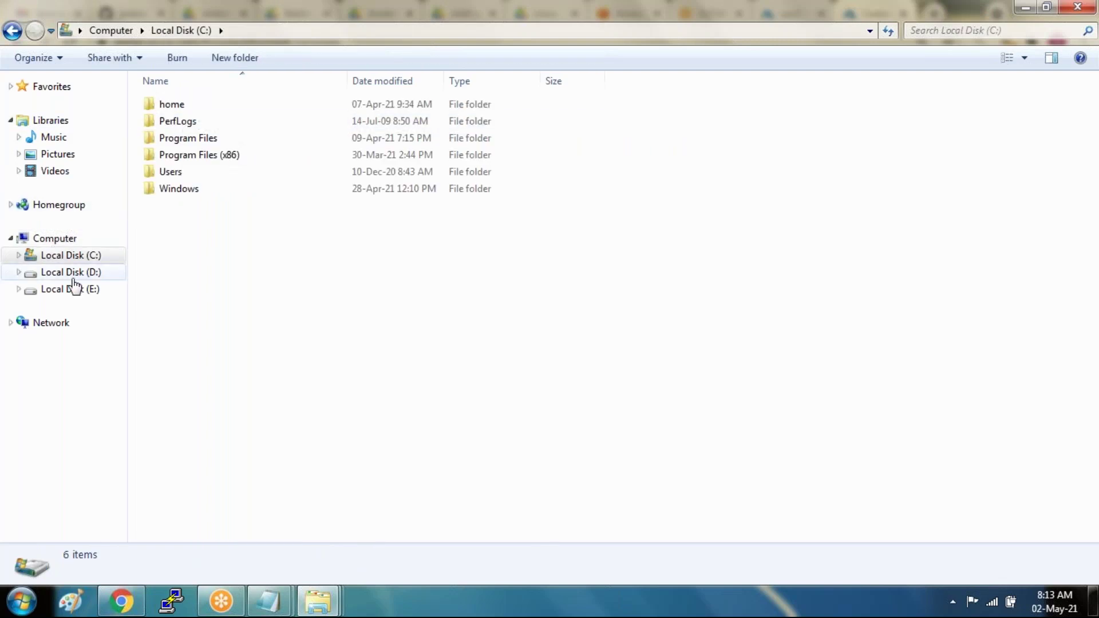
key("alt+space")
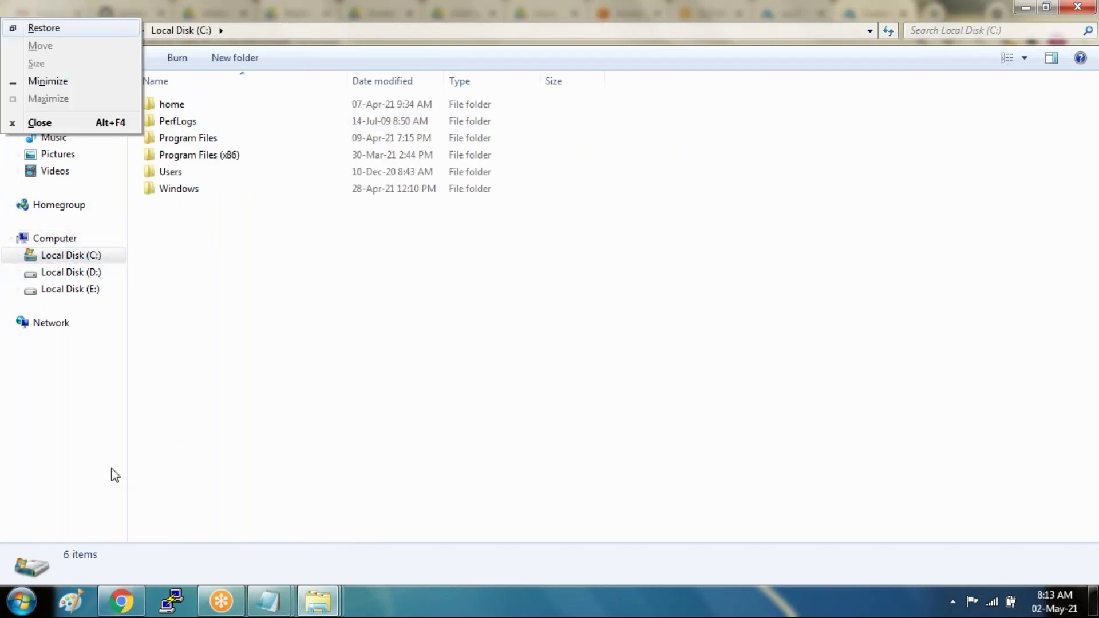
key("n")
key("super")
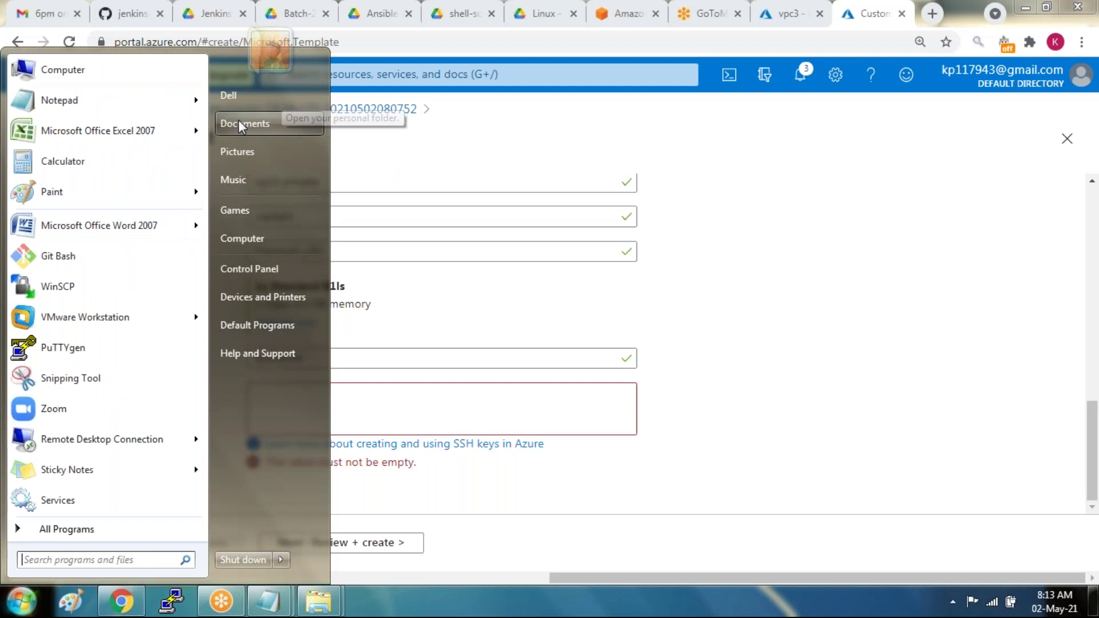
left_click(269, 123)
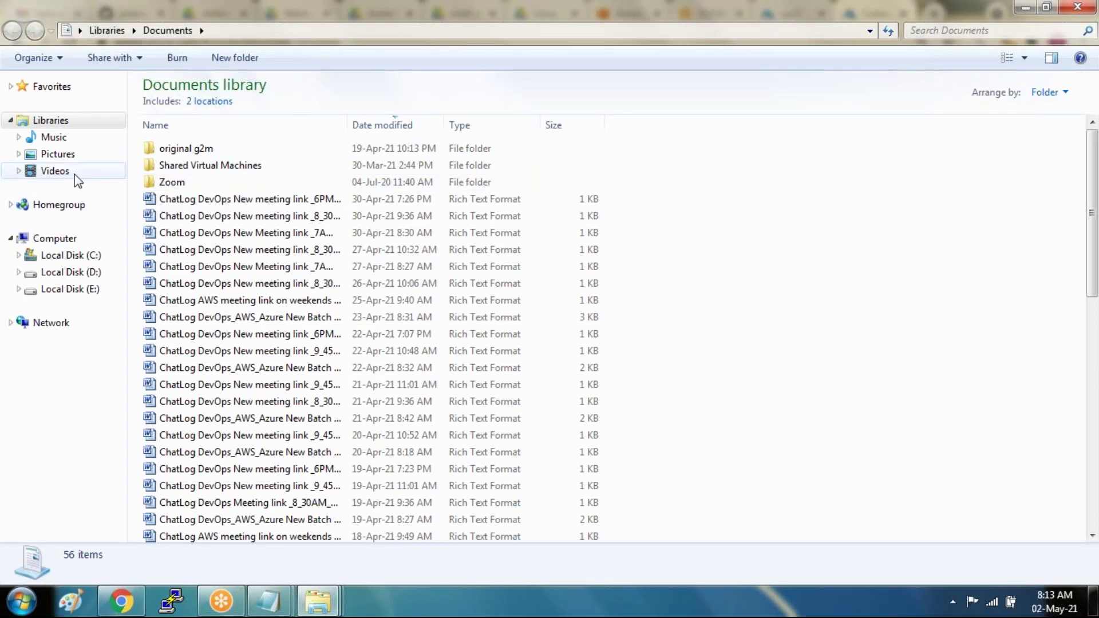
key("alt+space")
key("c")
- Open the Downloads folder inside the personal user folder and go to its most recent files
key("super")
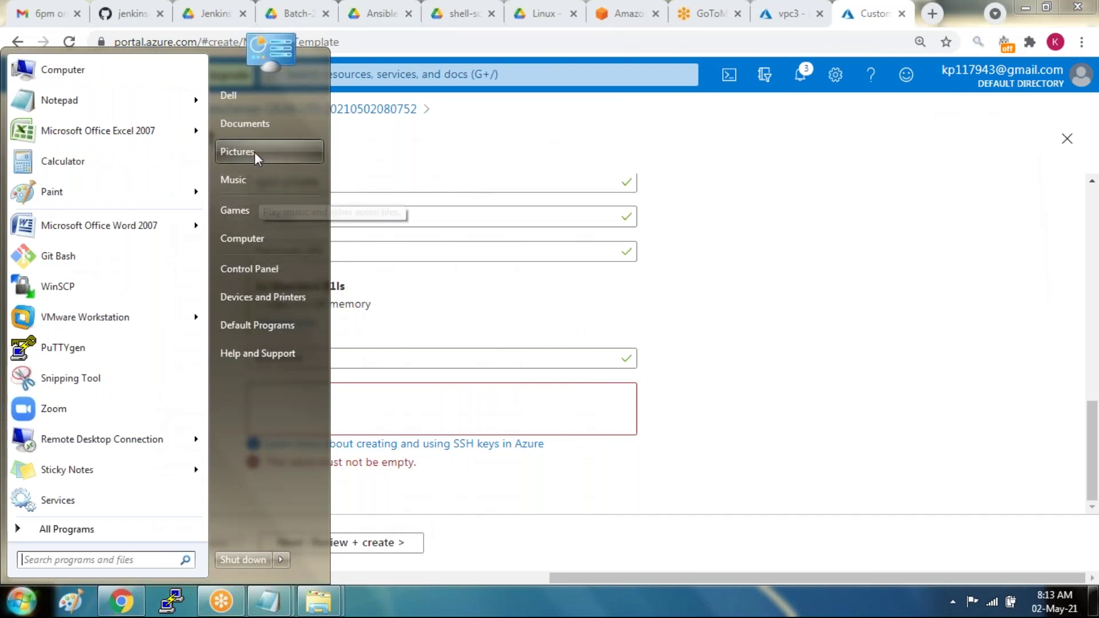
left_click(252, 102)
double_click(379, 118)
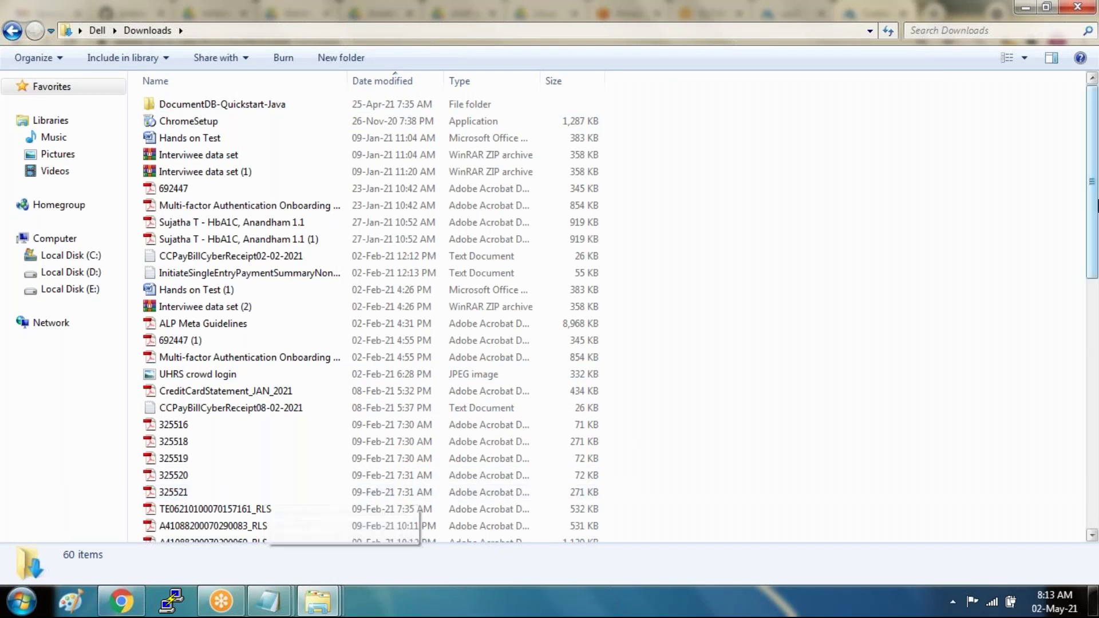
left_click_drag(1086, 284, 1072, 474)
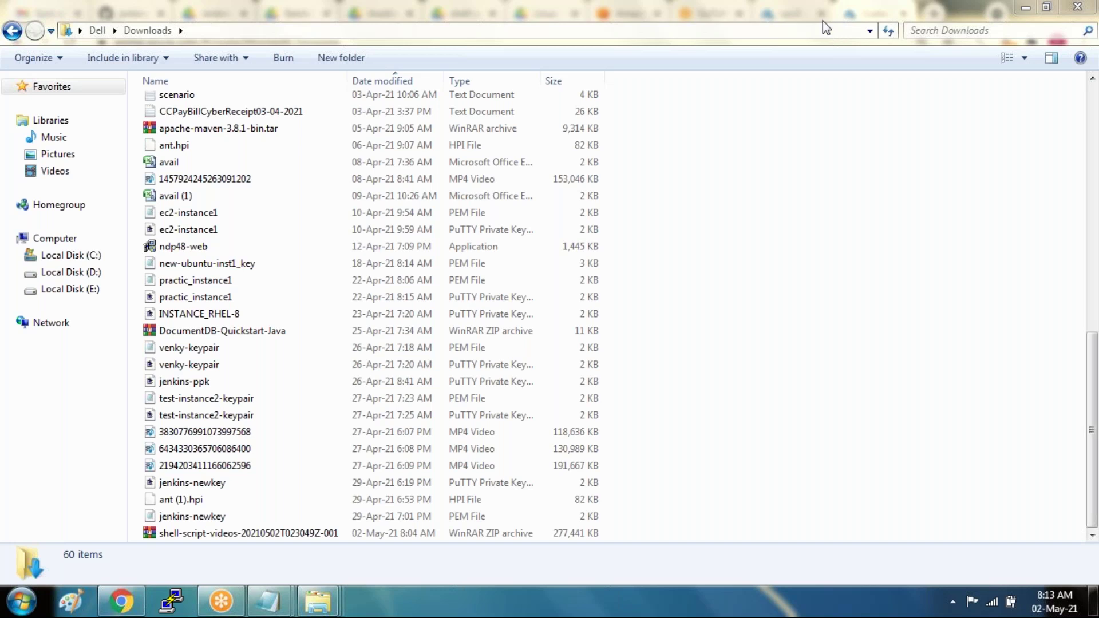
- Find the venky-keypair PEM file among the downloaded key files and open it in Notepad
left_click(245, 418)
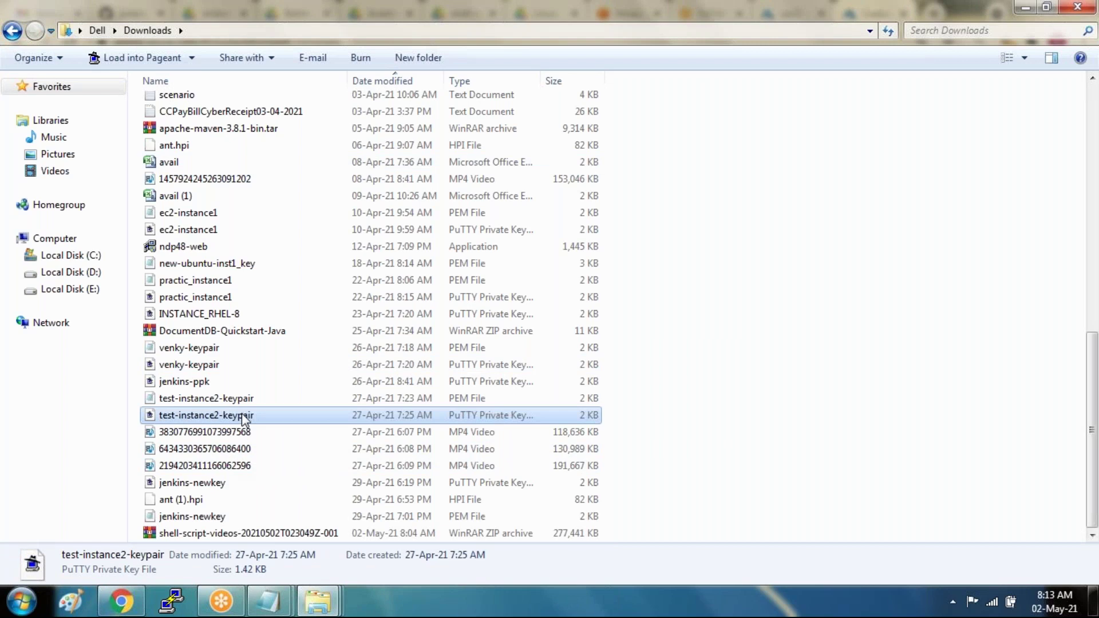
left_click(206, 382)
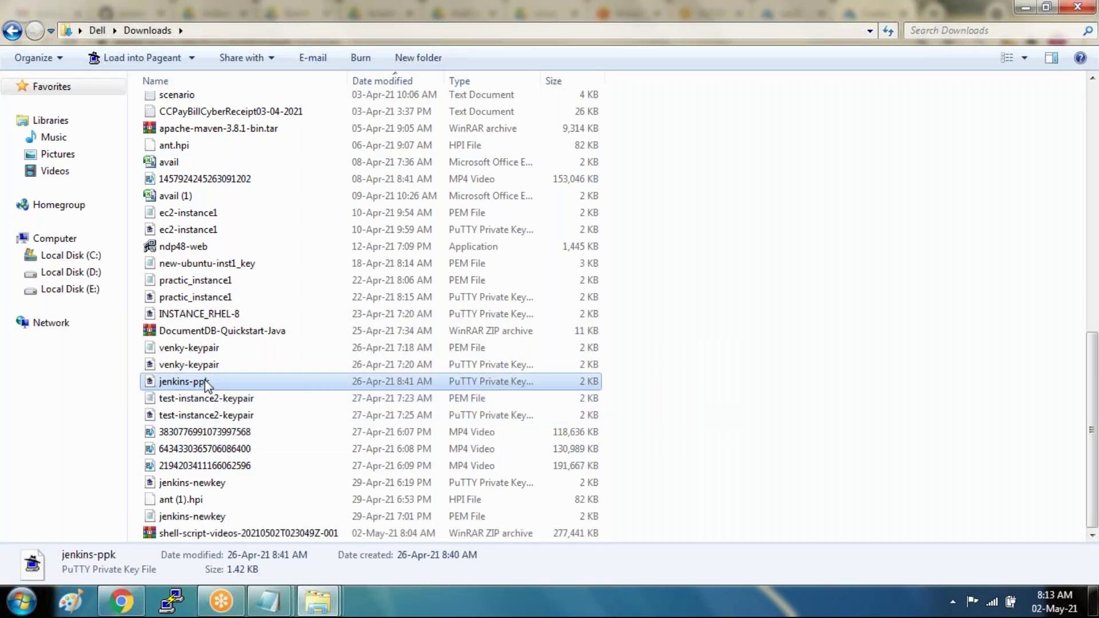
left_click(210, 348)
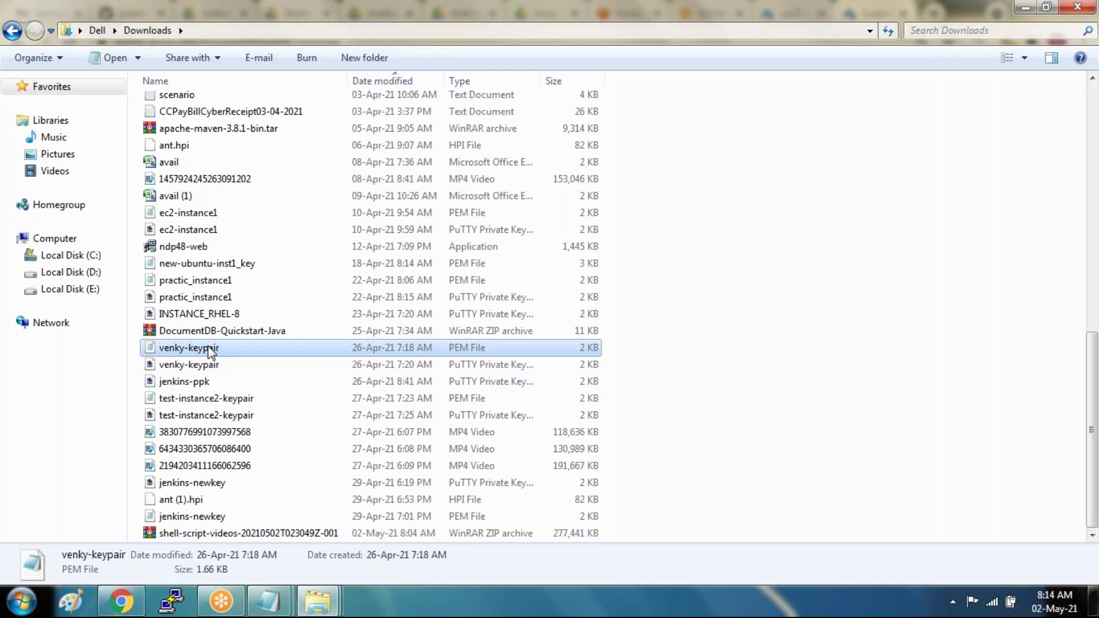
right_click(209, 350)
left_click(285, 40)
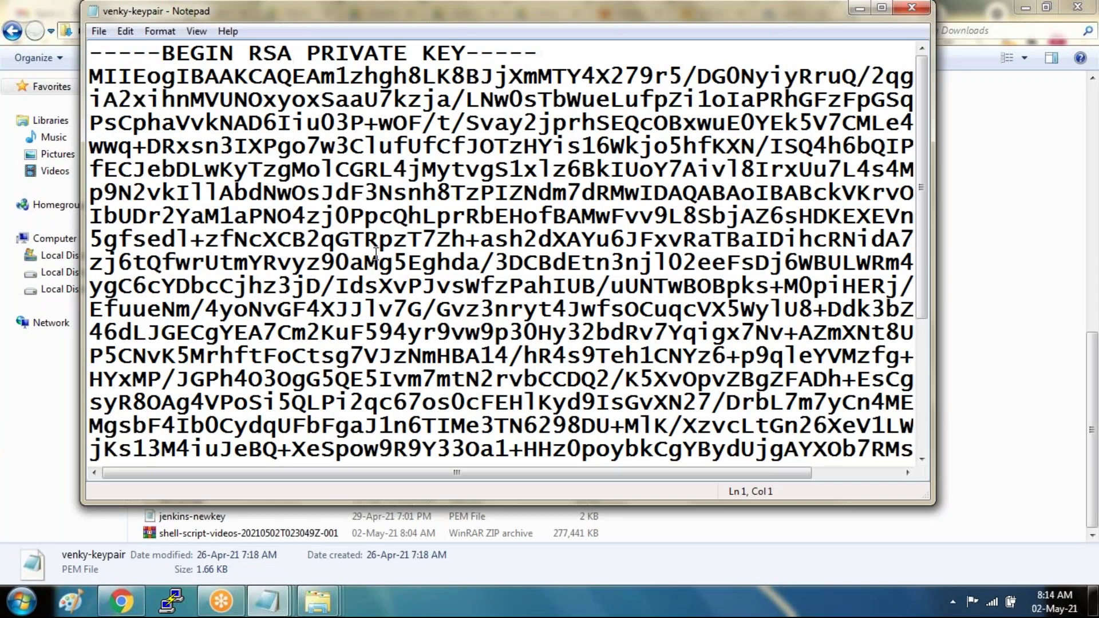
- Copy the entire private key text from Notepad and paste it into the Admin Public Key field of the Azure deployment in Chrome
left_click(377, 262)
key("ctrl+a")
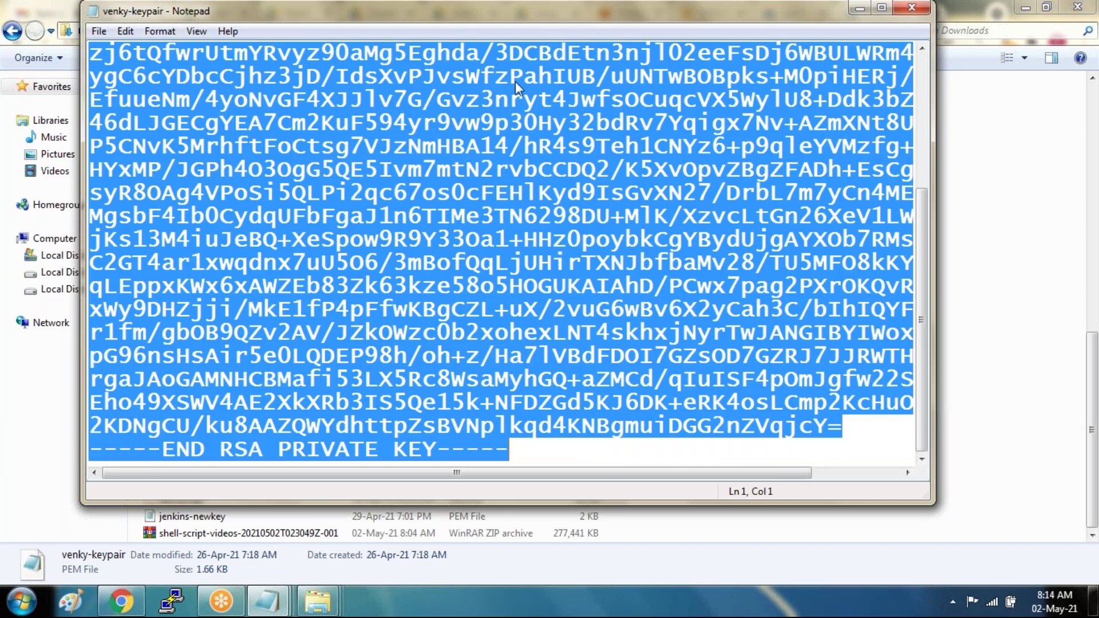
left_click_drag(813, 11, 751, 84)
left_click(863, 86)
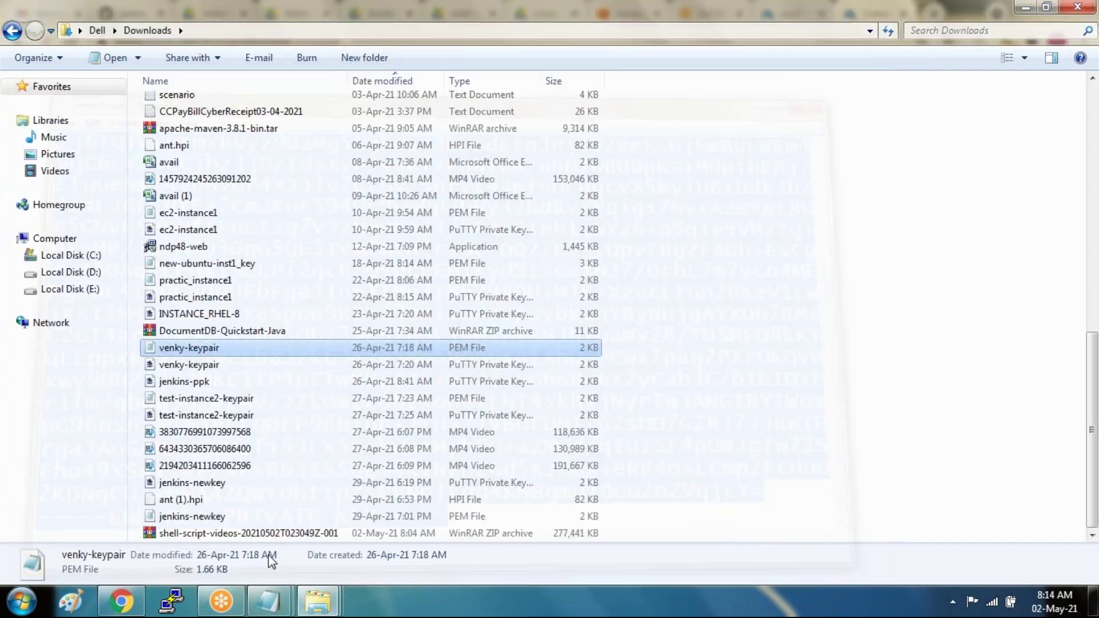
key("alt+Tab")
key("ctrl+v")
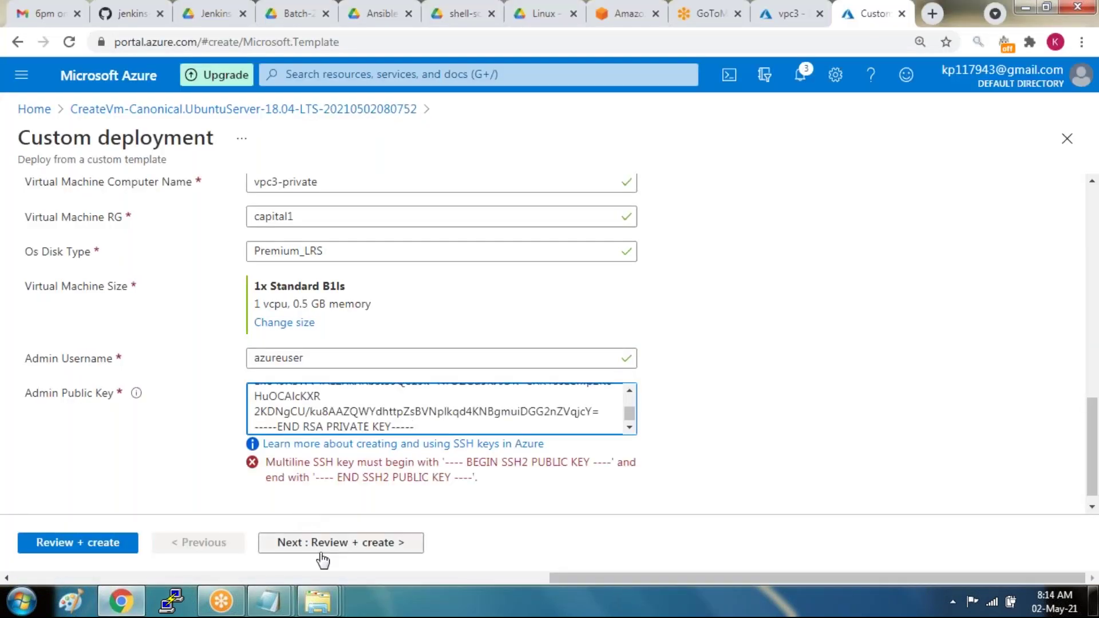
- Remove the BEGIN and END RSA PRIVATE KEY marker lines from the pasted text in the Admin Public Key field
left_click(533, 410)
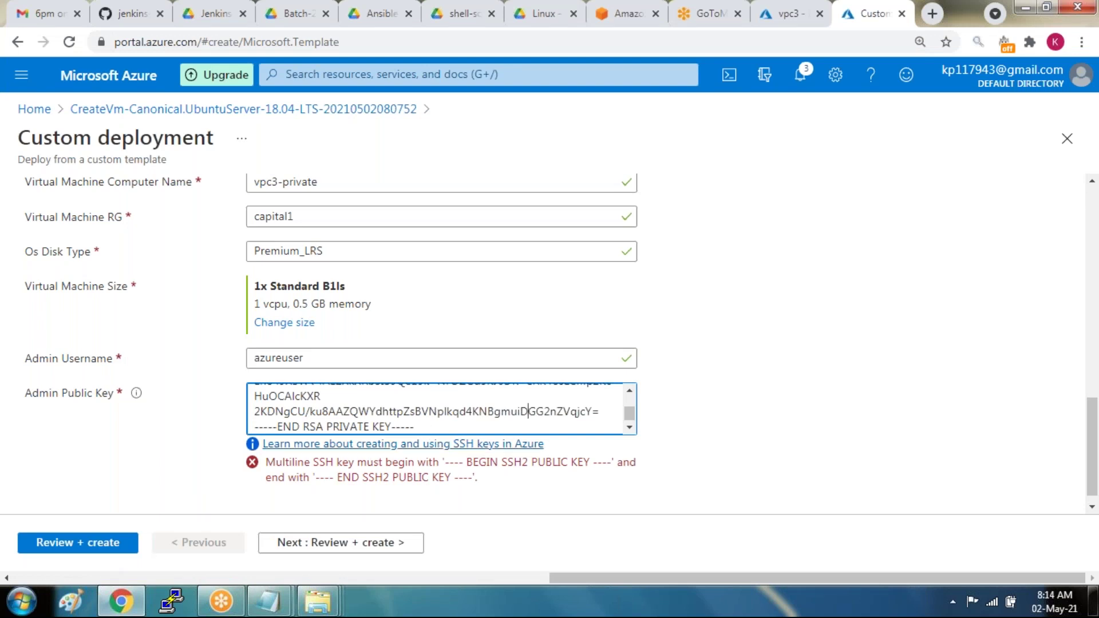
left_click_drag(422, 427, 255, 424)
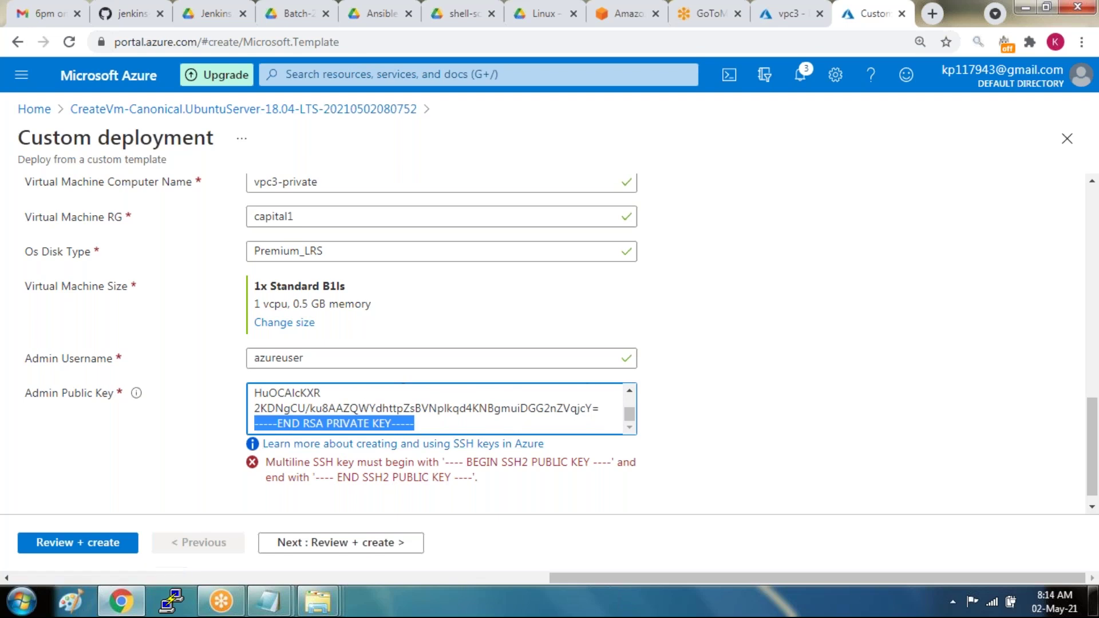
key("BackSpace")
key("BackSpace")
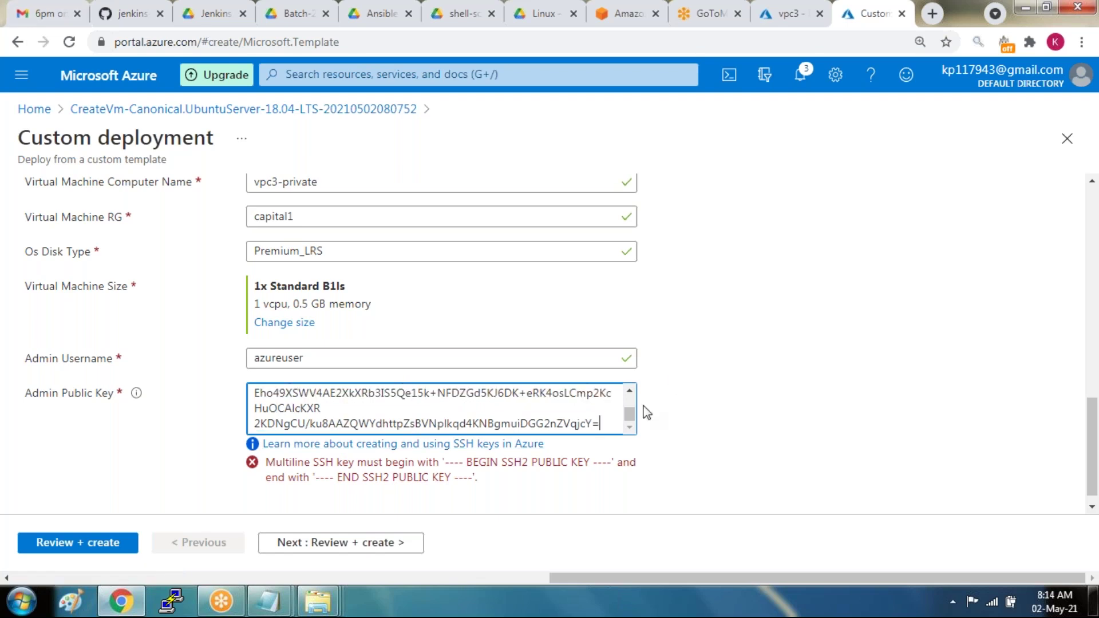
scroll(635, 423, "up", 3)
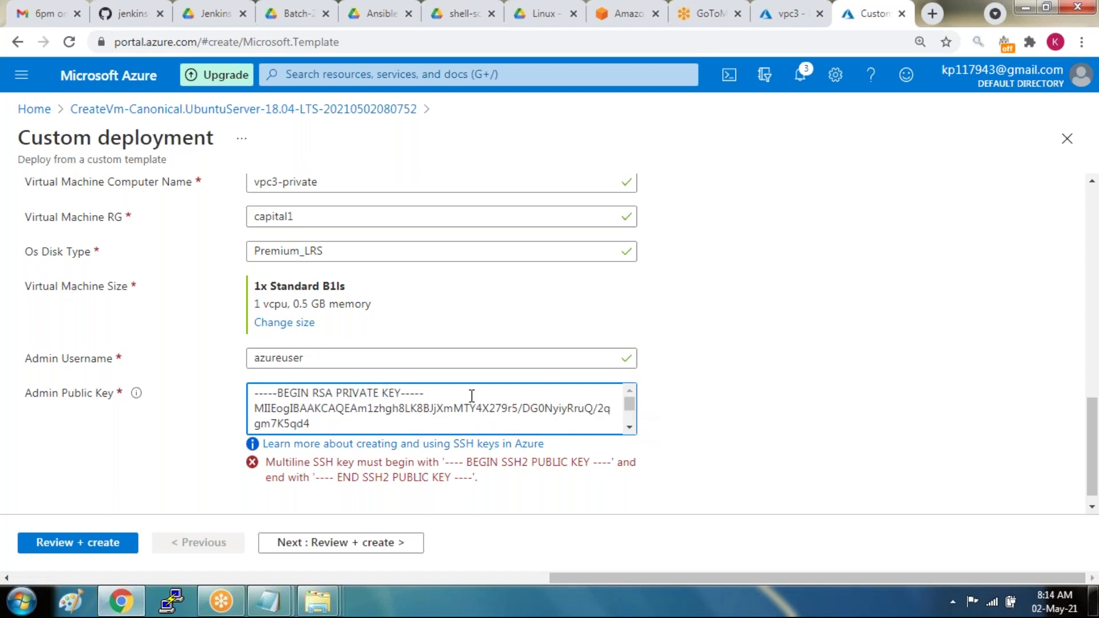
left_click_drag(422, 394, 136, 393)
key("BackSpace")
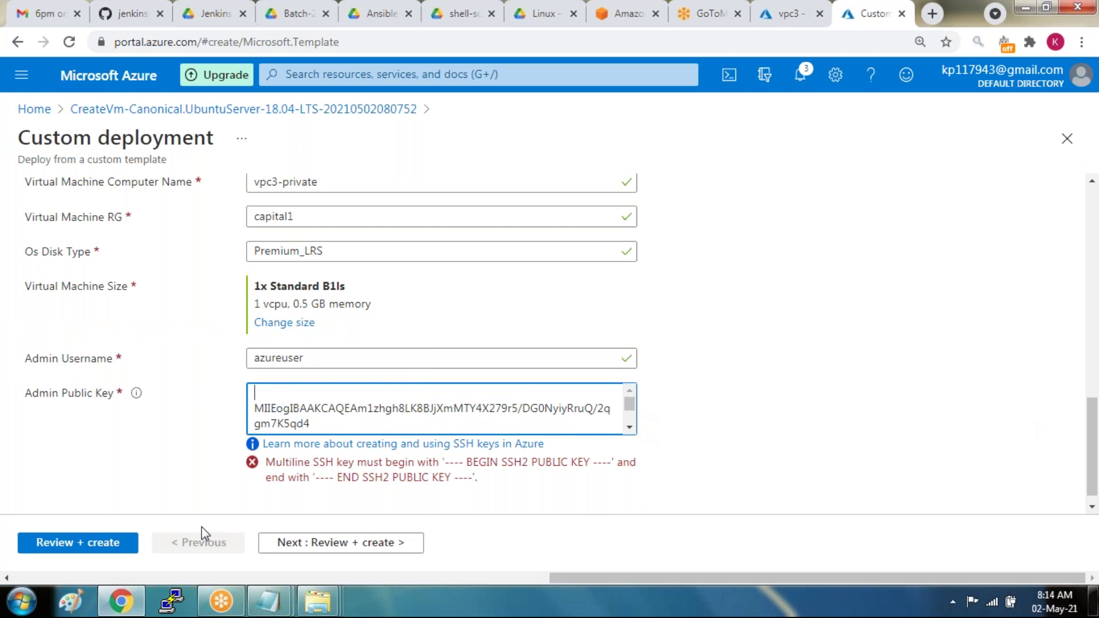
left_click(189, 484)
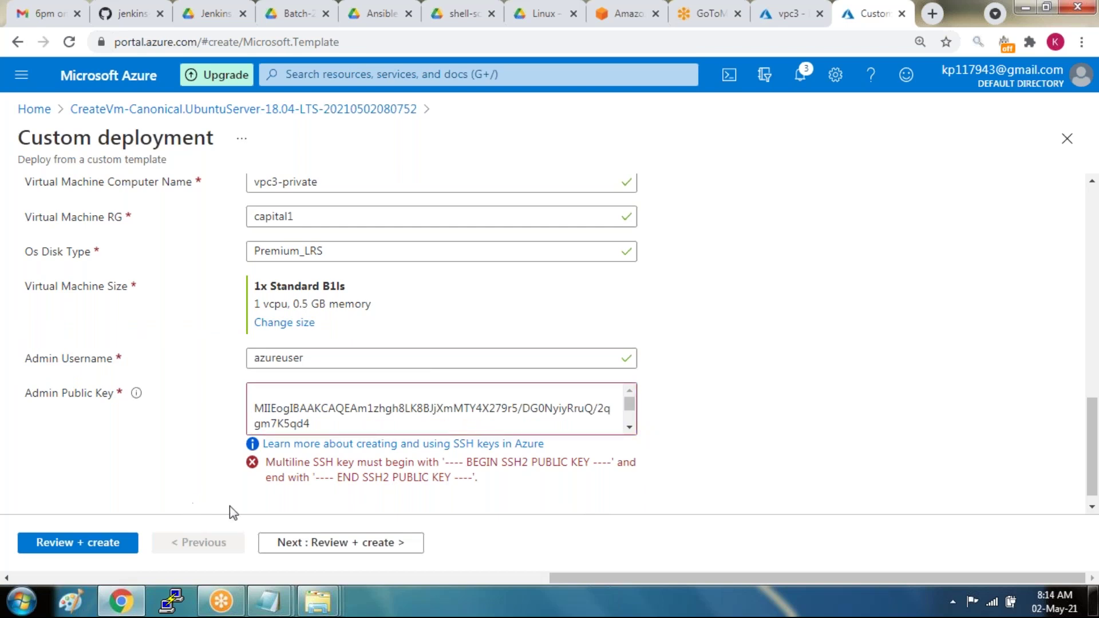
- Clear the whole content of the Admin Public Key field
left_click(371, 418)
key("ctrl+a")
key("BackSpace")
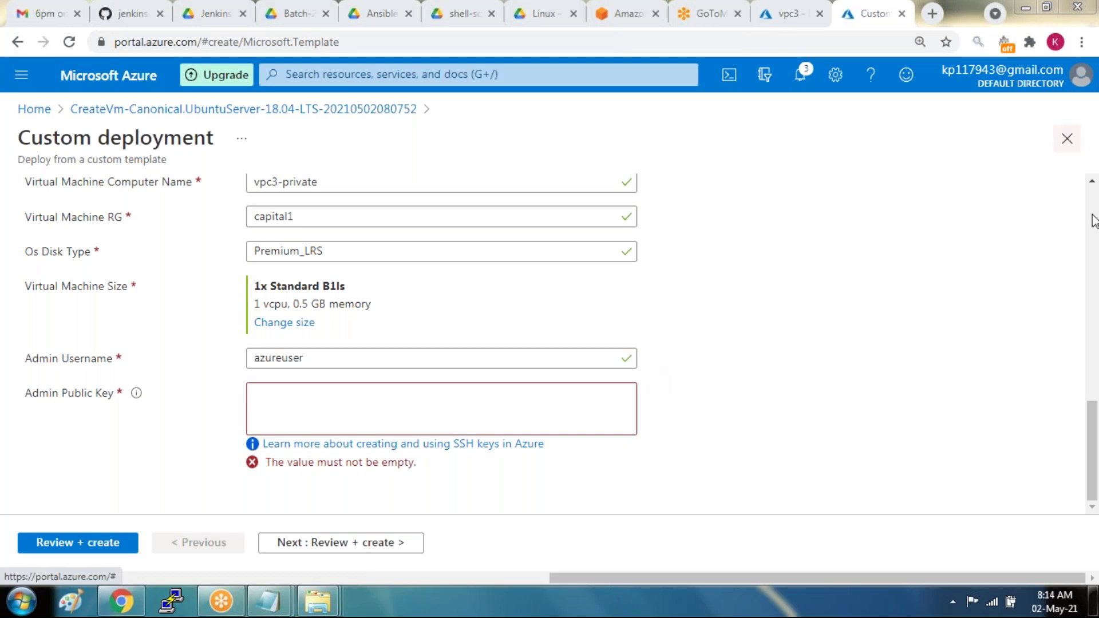
- Open the deployment's custom template for editing and leave it without saving
scroll(1093, 221, "up", 10)
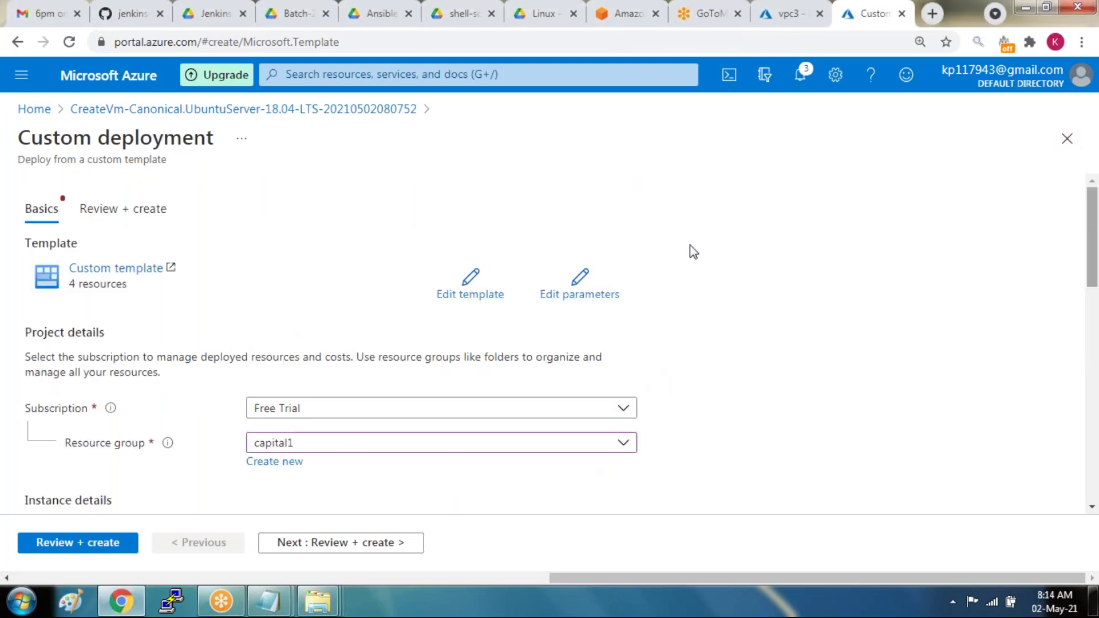
left_click(485, 290)
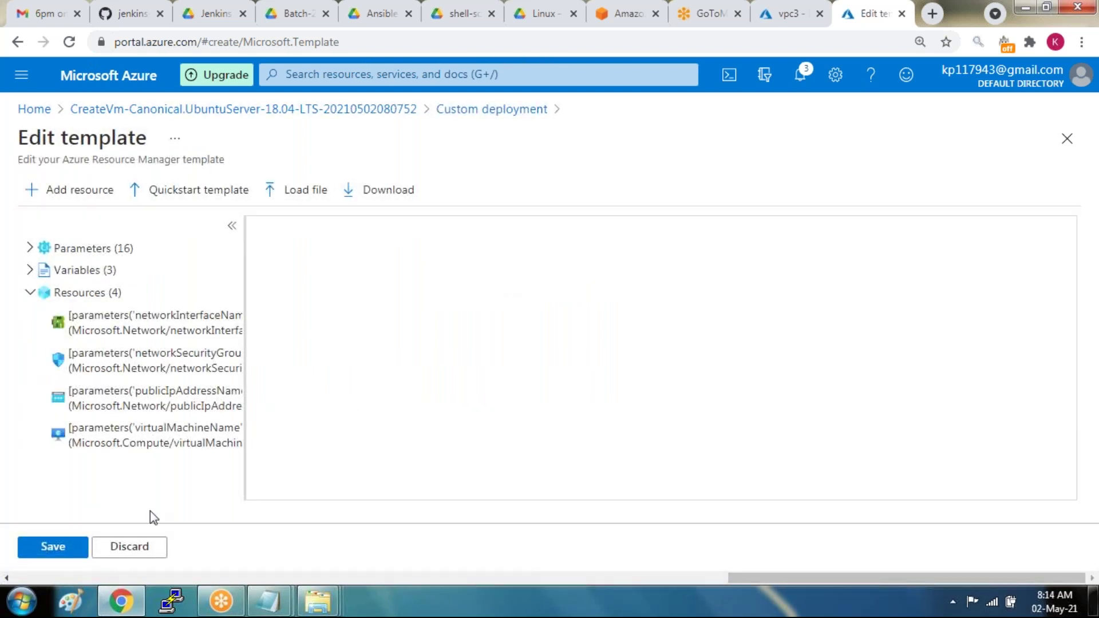
left_click(137, 547)
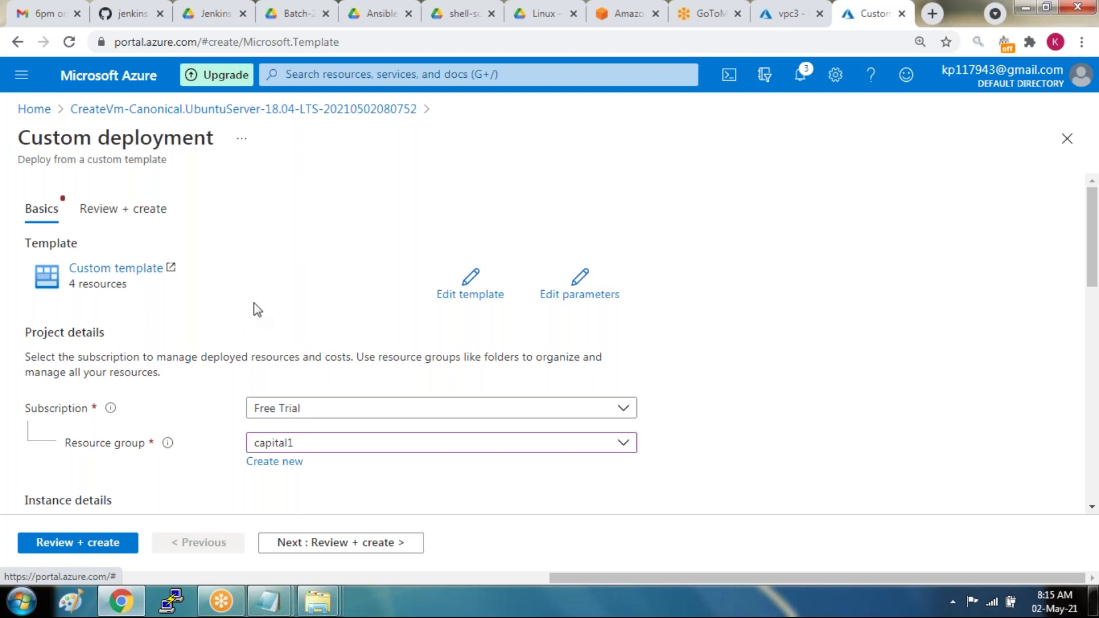
- Abandon the custom deployment, discarding the unsaved edits, and return to the Azure portal home page
left_click(34, 109)
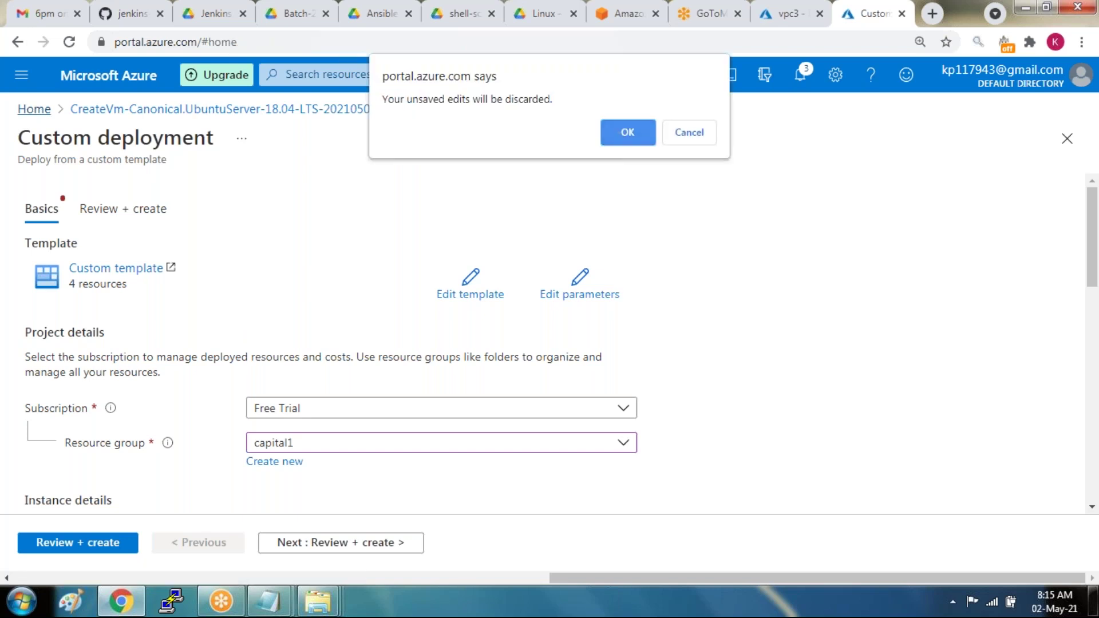
left_click(626, 133)
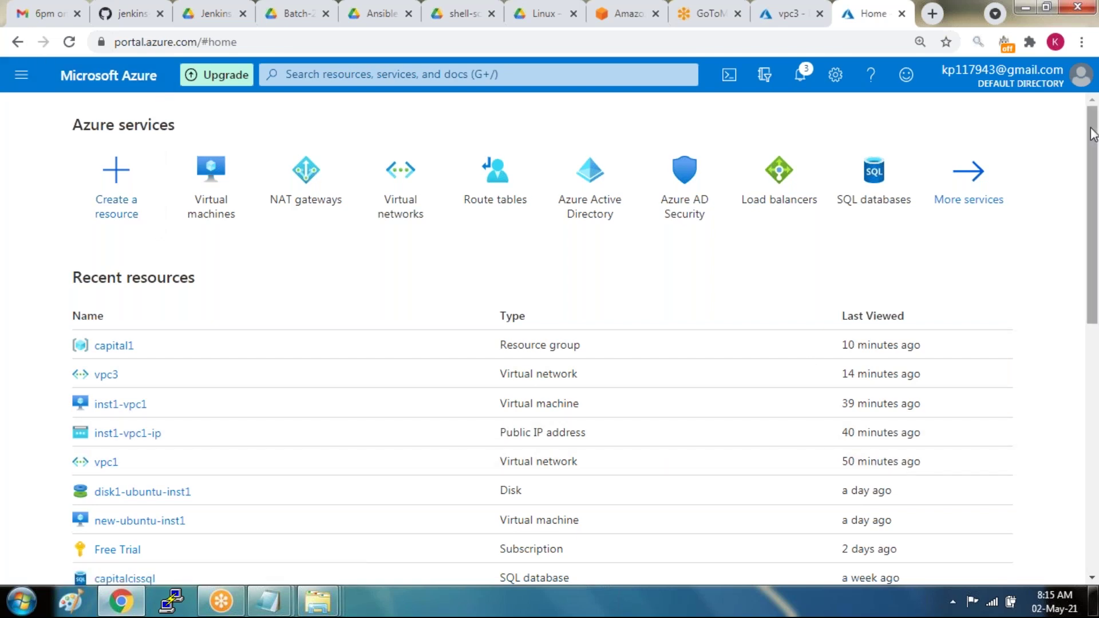
mouse_move(1093, 135)
left_mouse_down()
mouse_move(1093, 264)
mouse_move(1094, 145)
left_mouse_up()
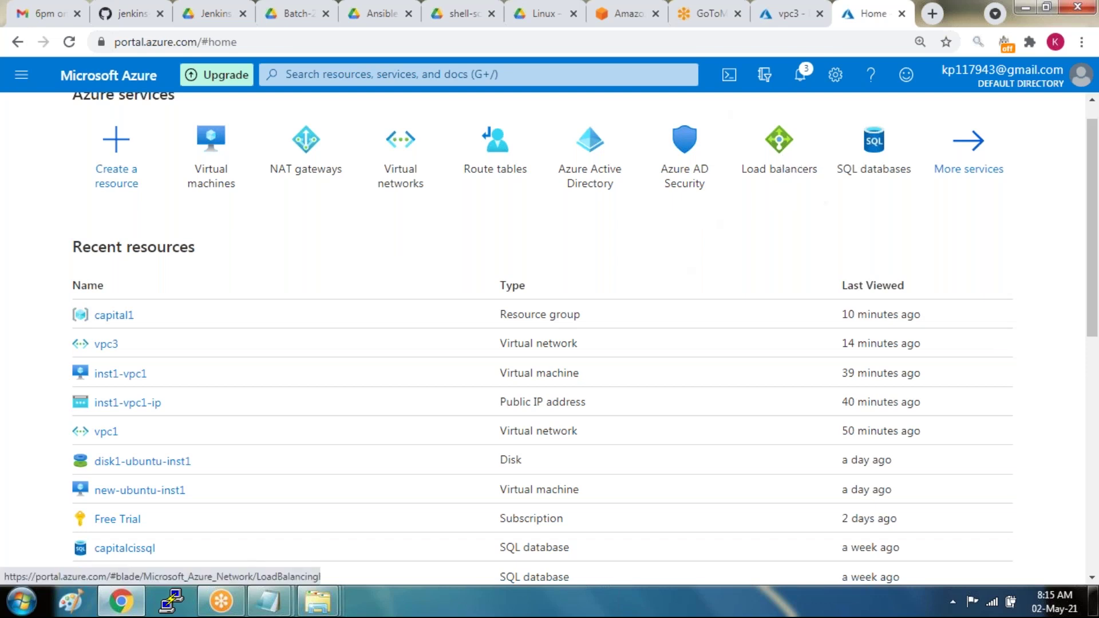
mouse_move(800, 195)
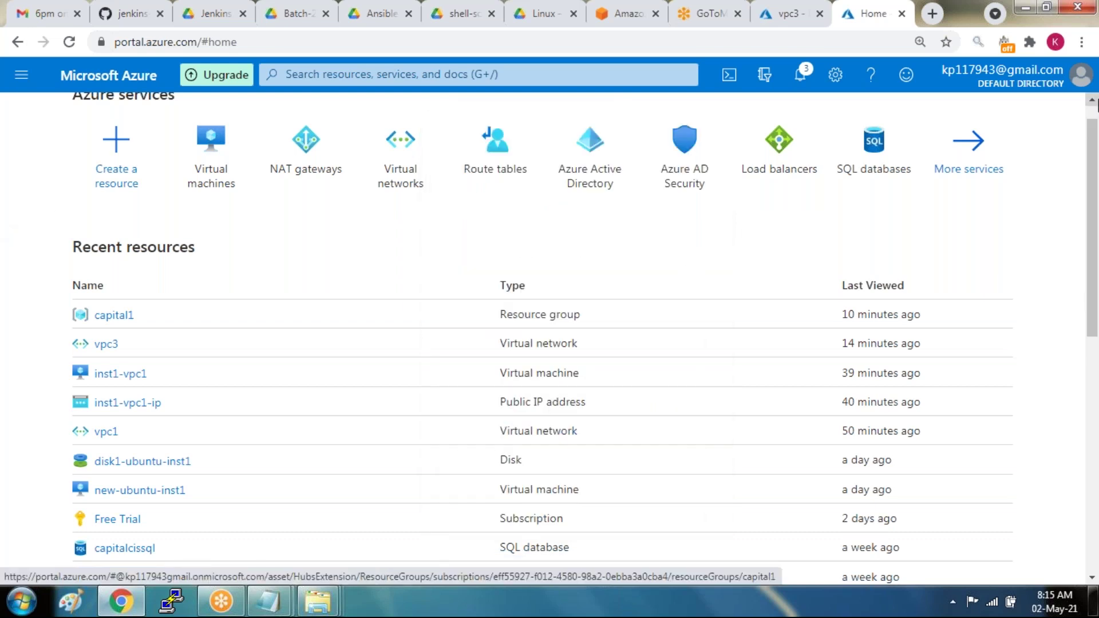
scroll(1095, 120, "up", 1)
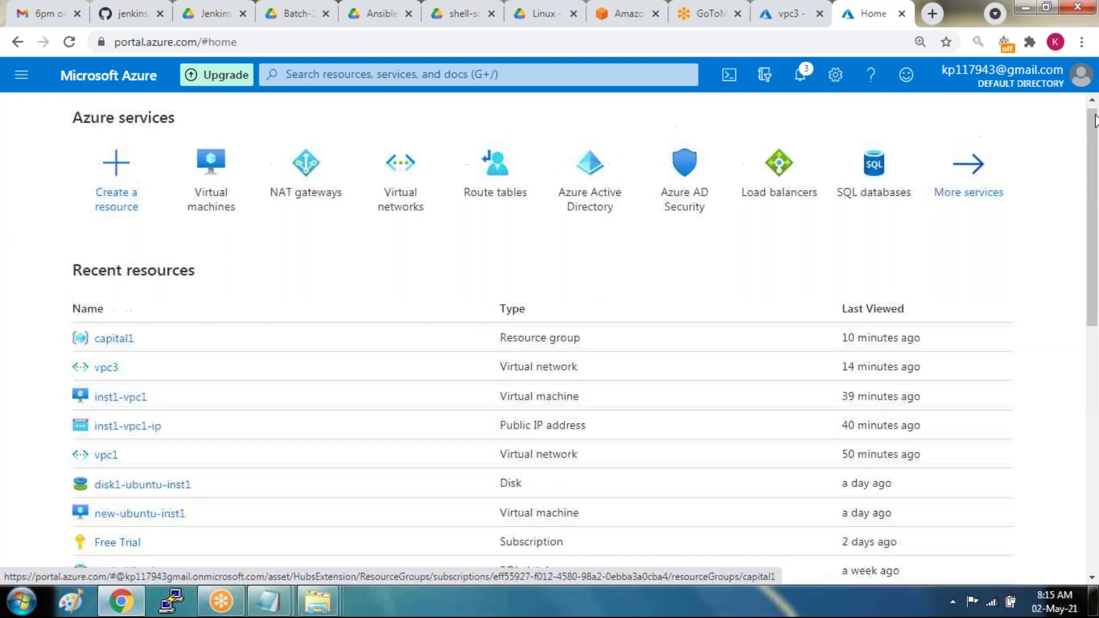